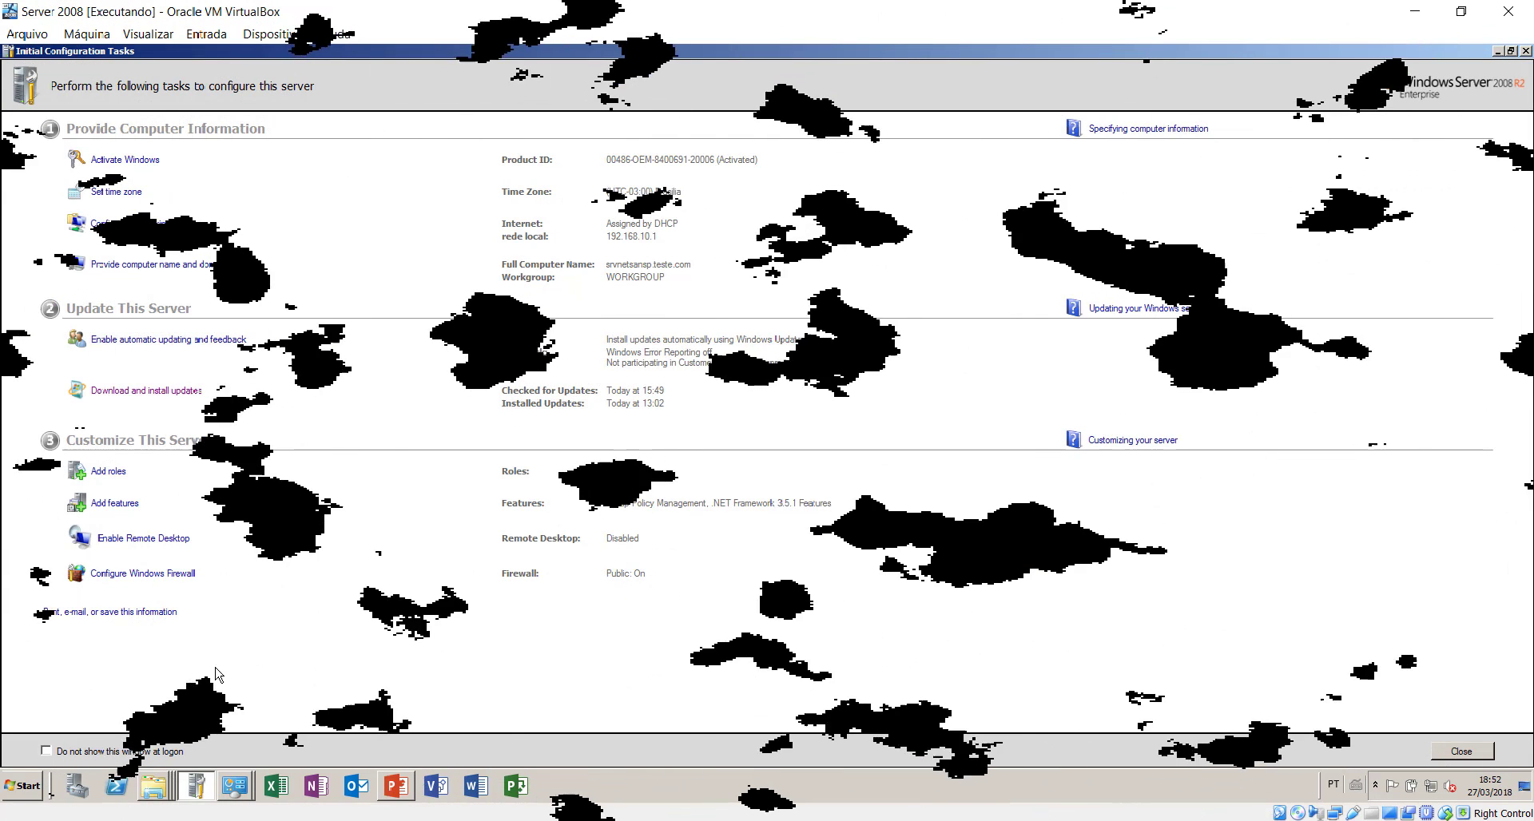
- Open the Run dialog from the Start menu, then close it without running anything
click(24, 787)
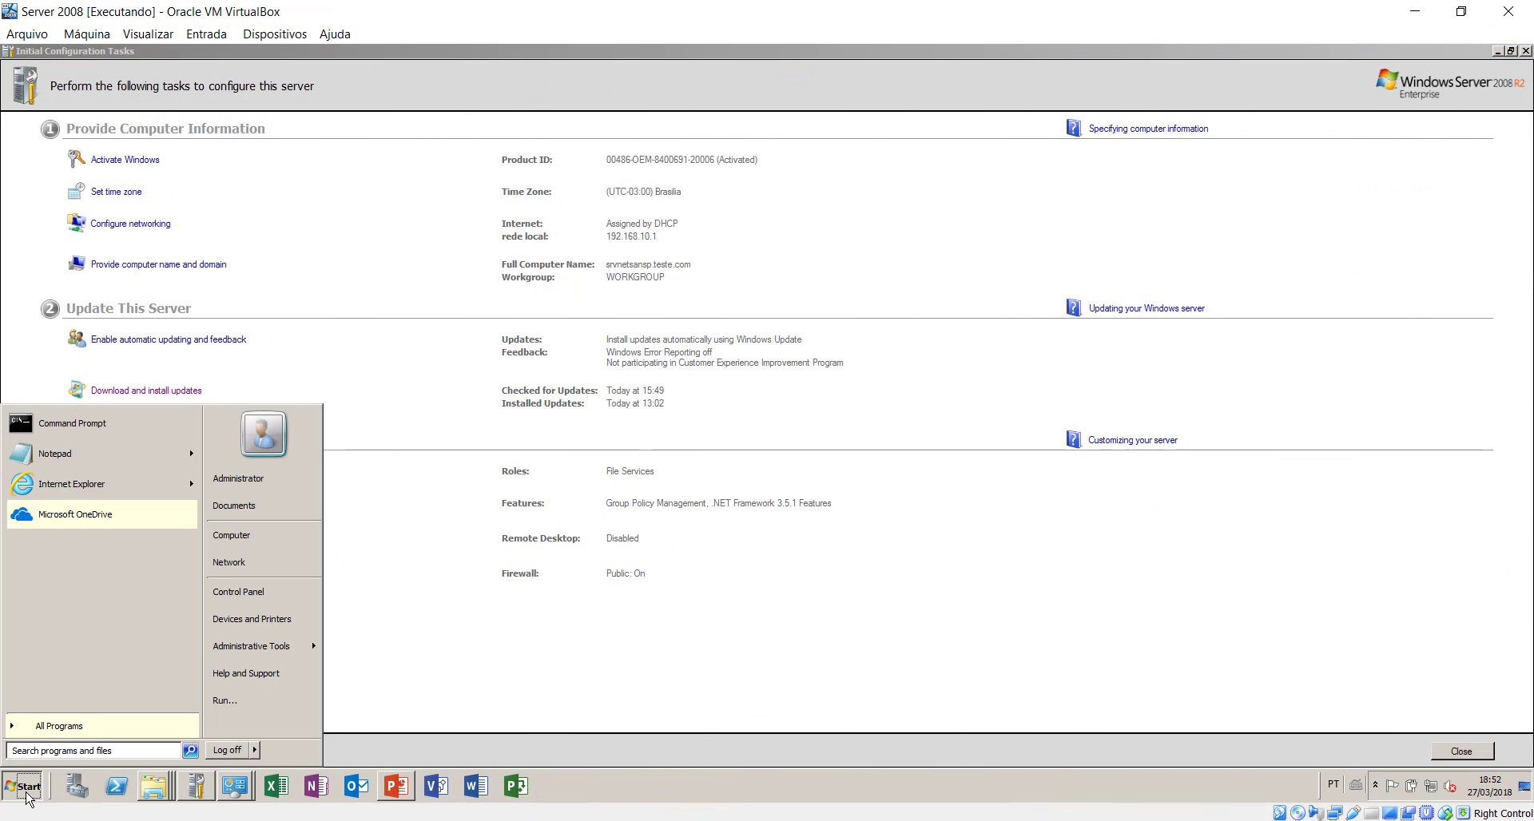
click(220, 700)
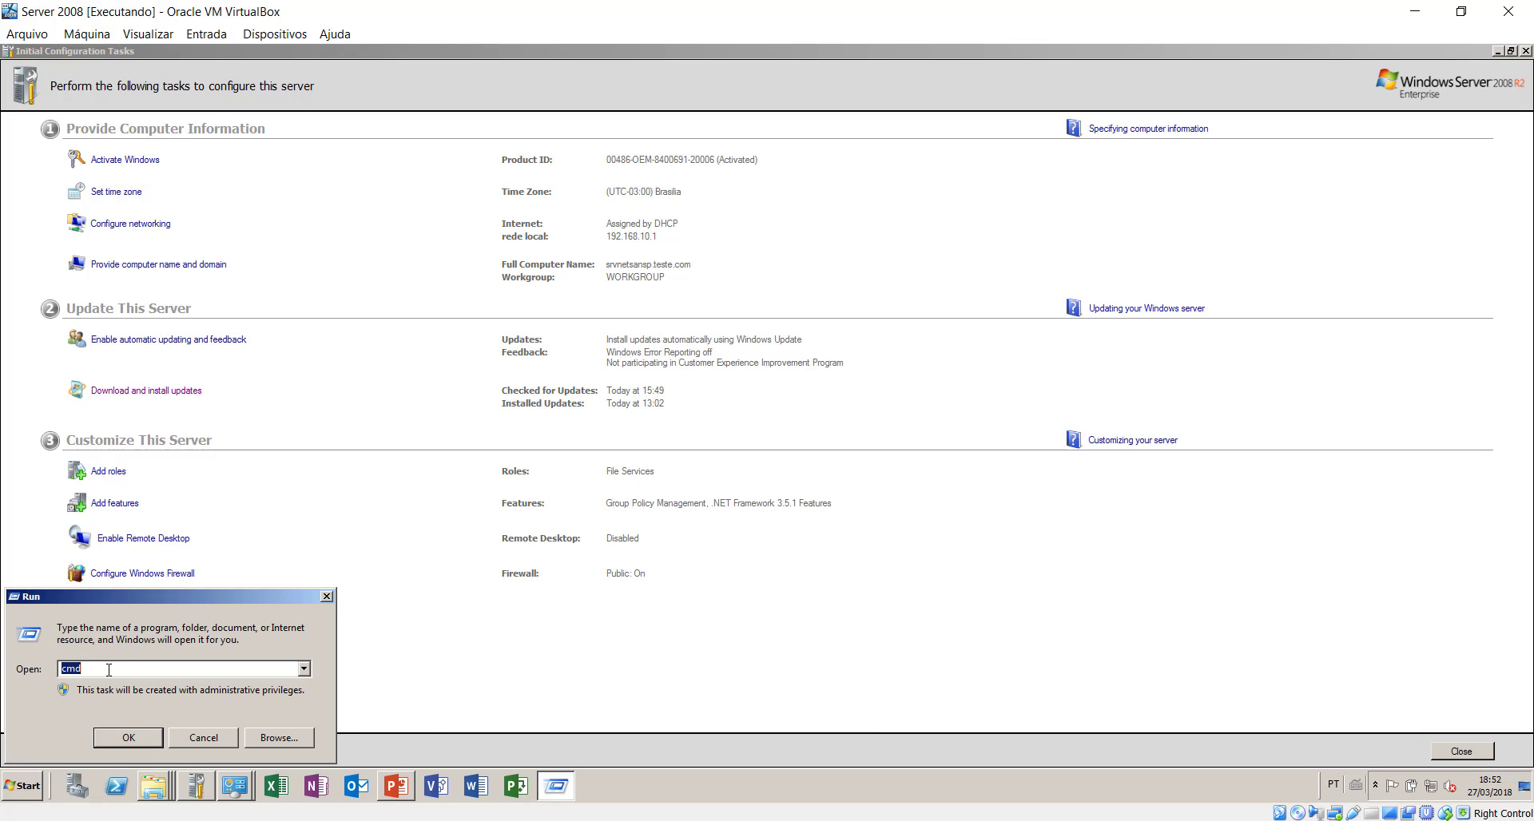
click(326, 597)
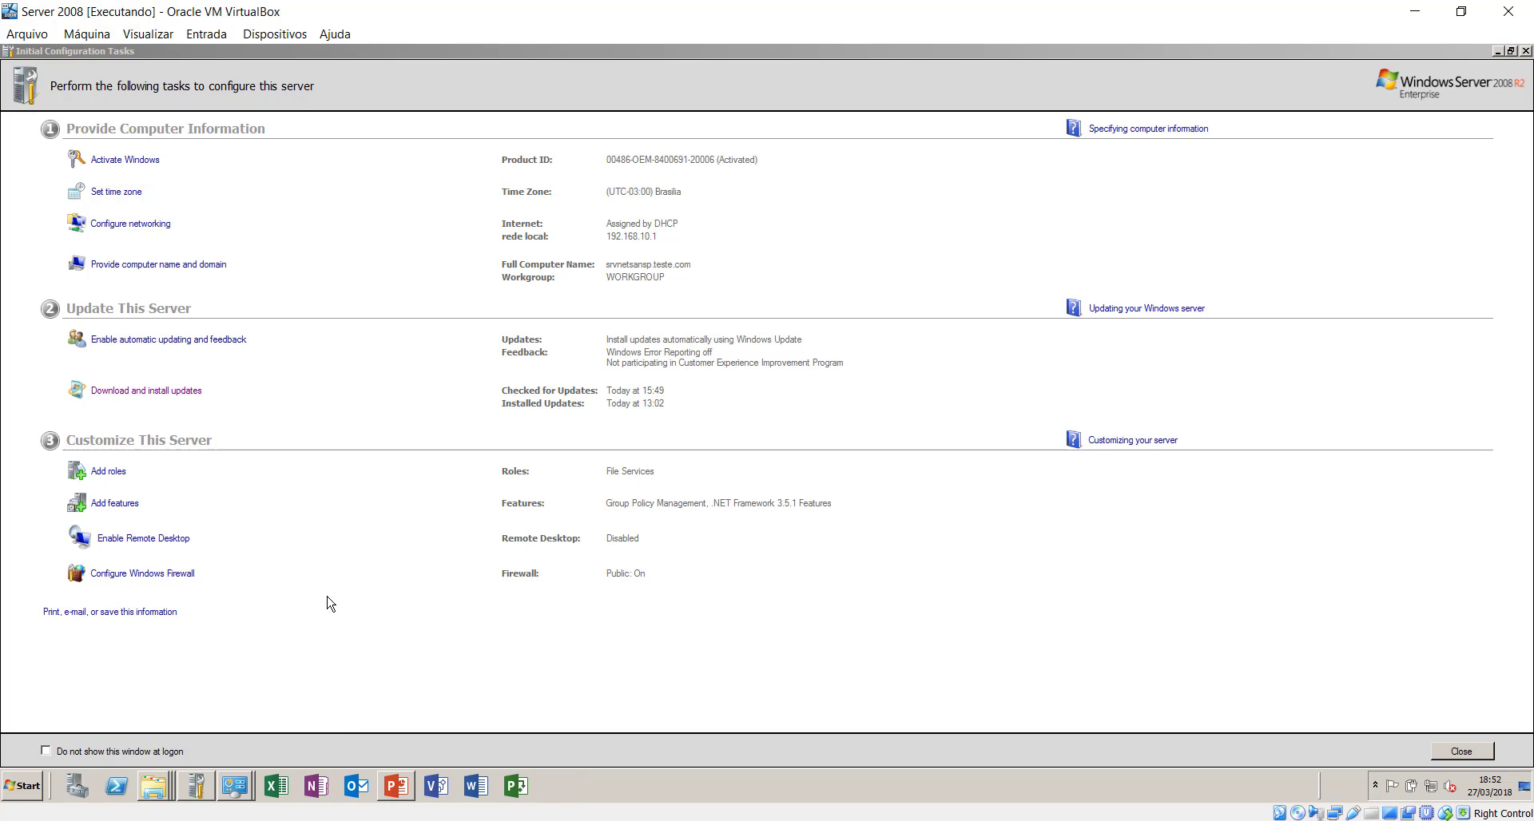
- Go to the Roles section of Server Manager and launch the Add Roles Wizard
click(196, 788)
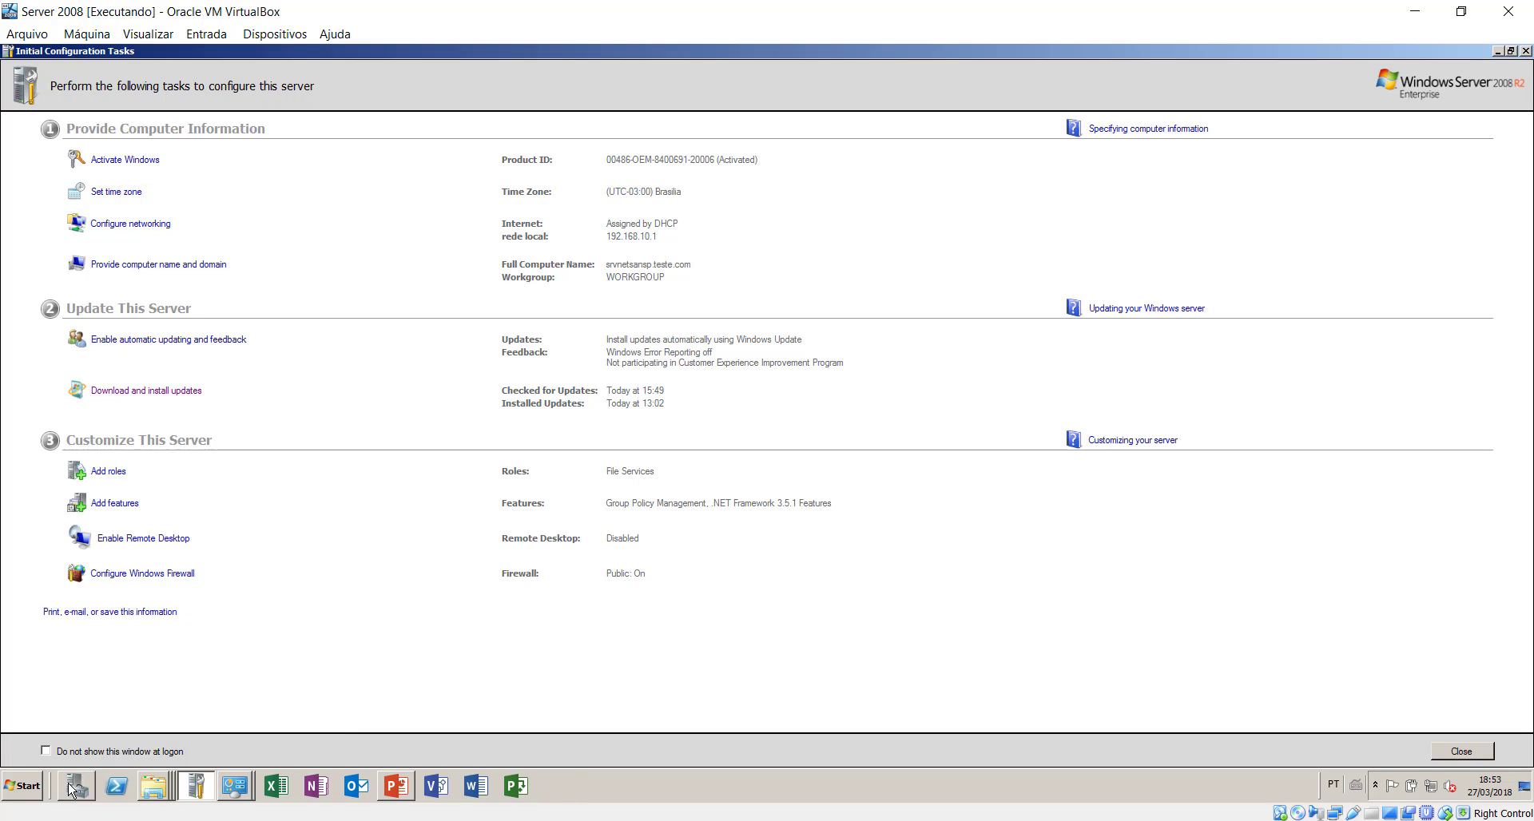
click(76, 789)
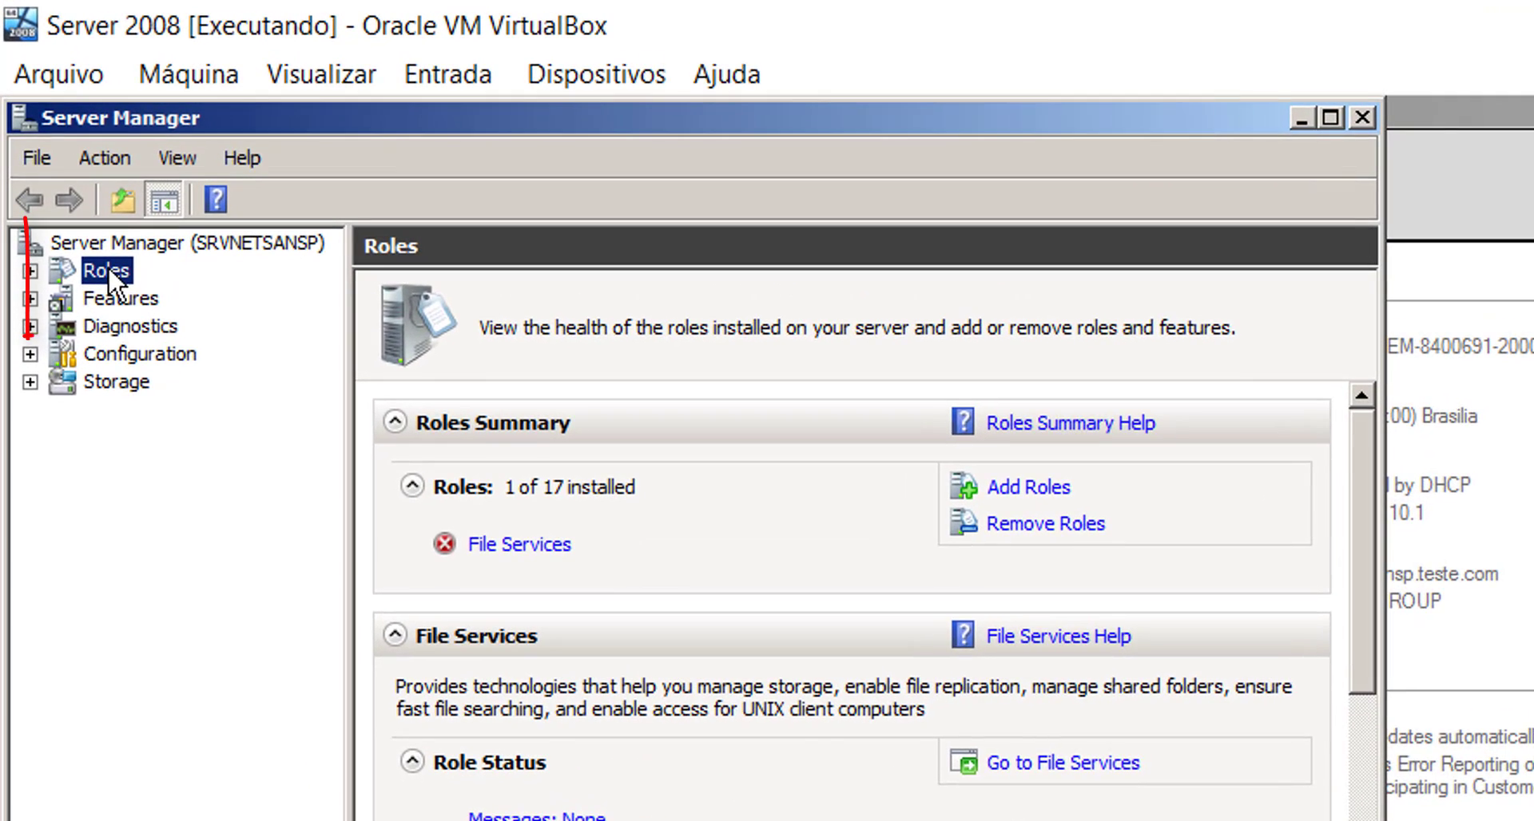
click(1014, 488)
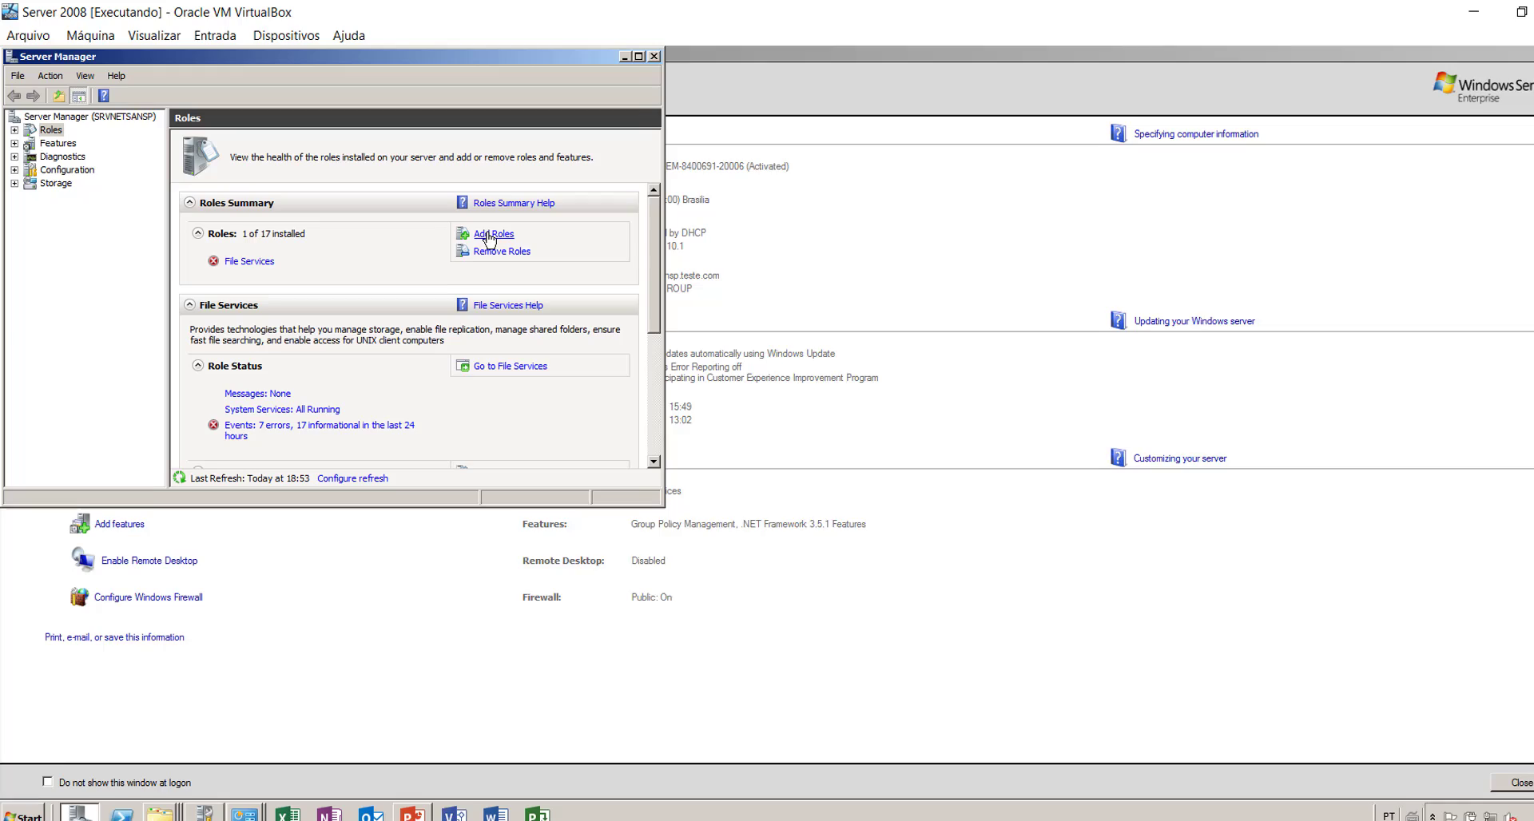
click(877, 418)
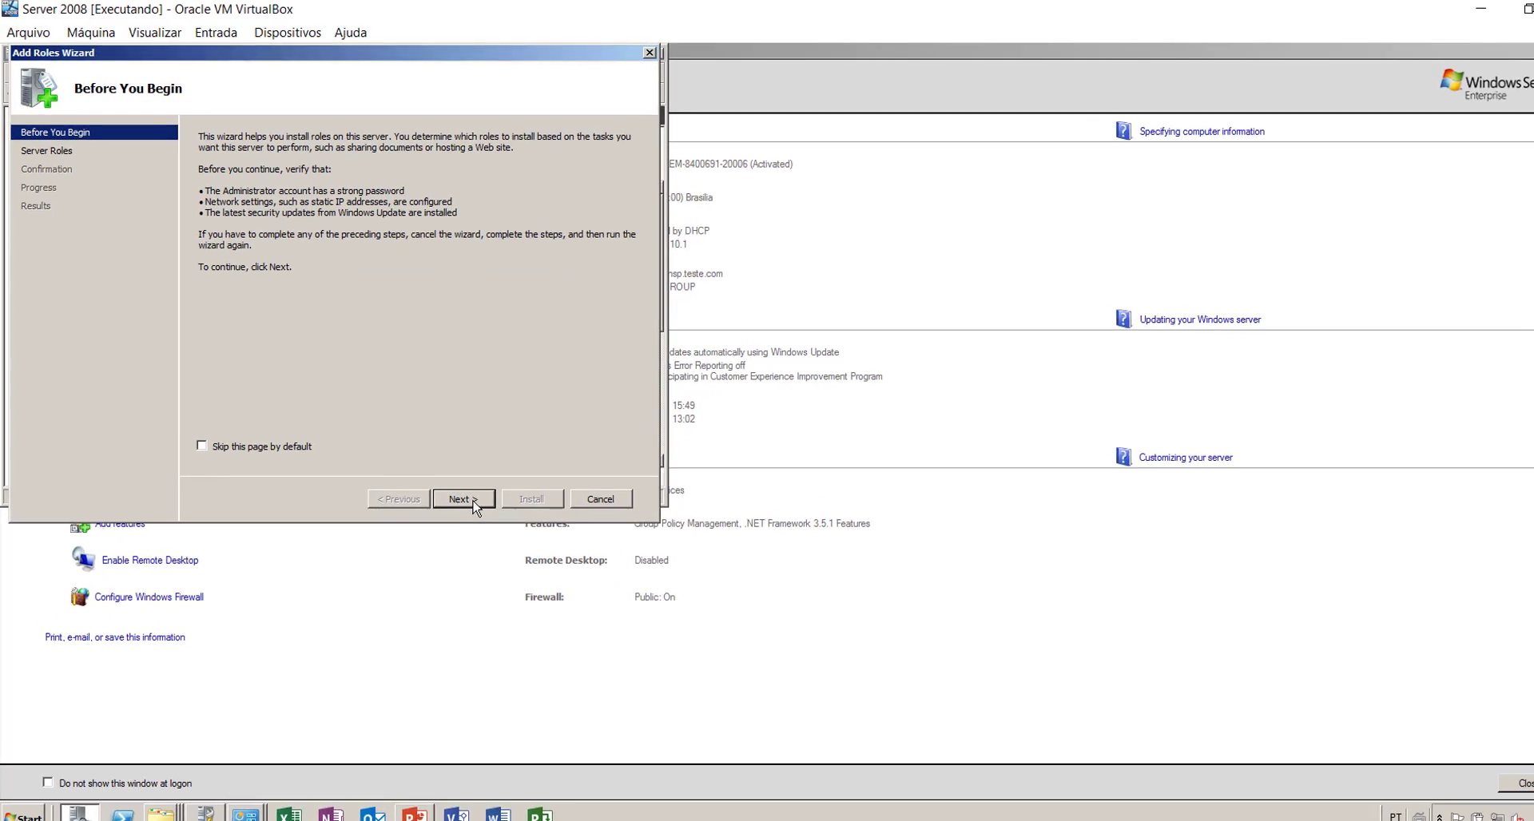
- Select Active Directory Domain Services in the Add Roles Wizard and install it
click(451, 480)
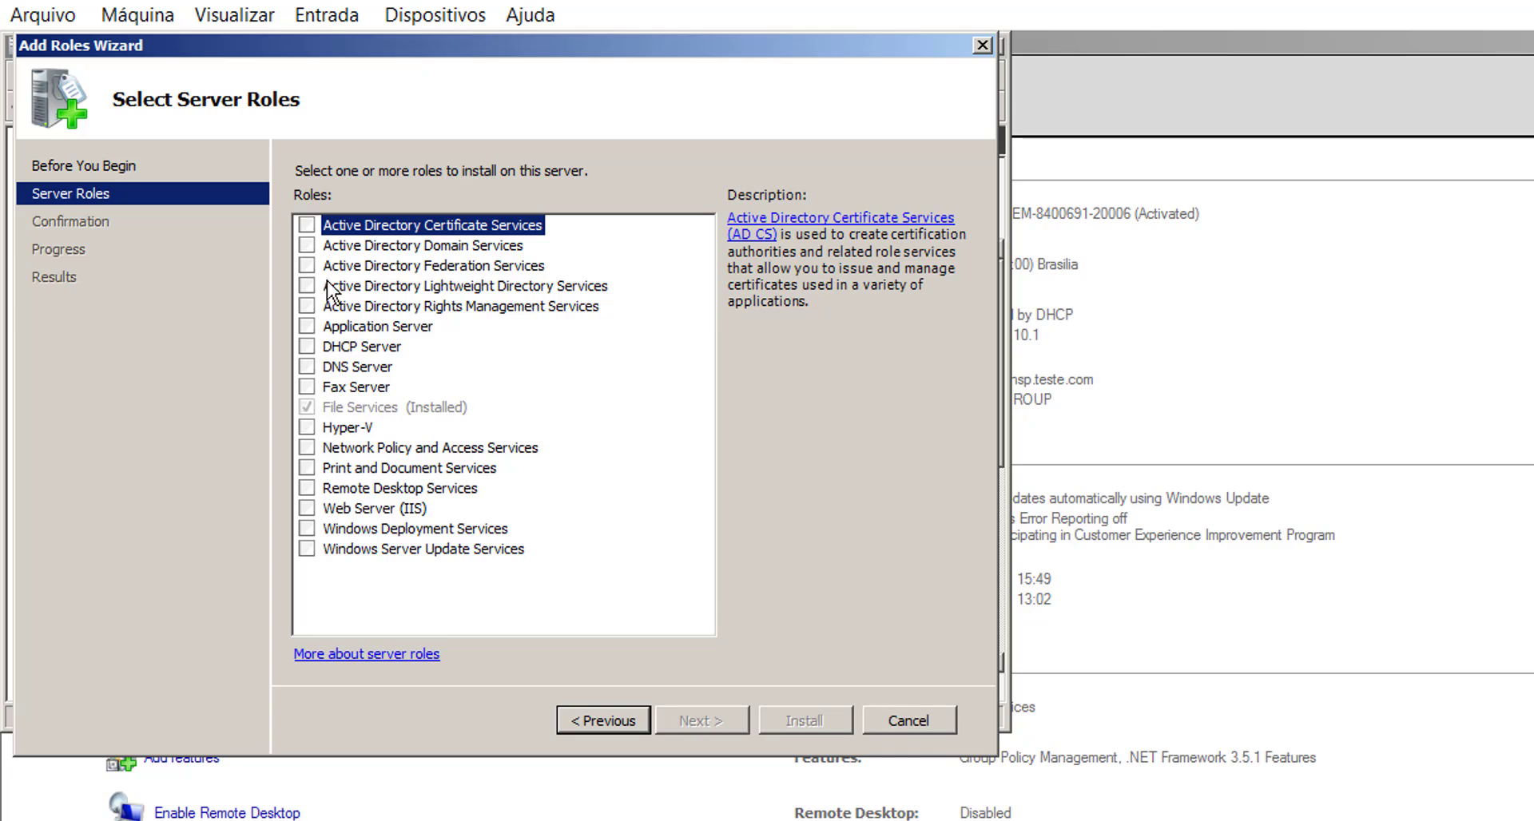
click(306, 245)
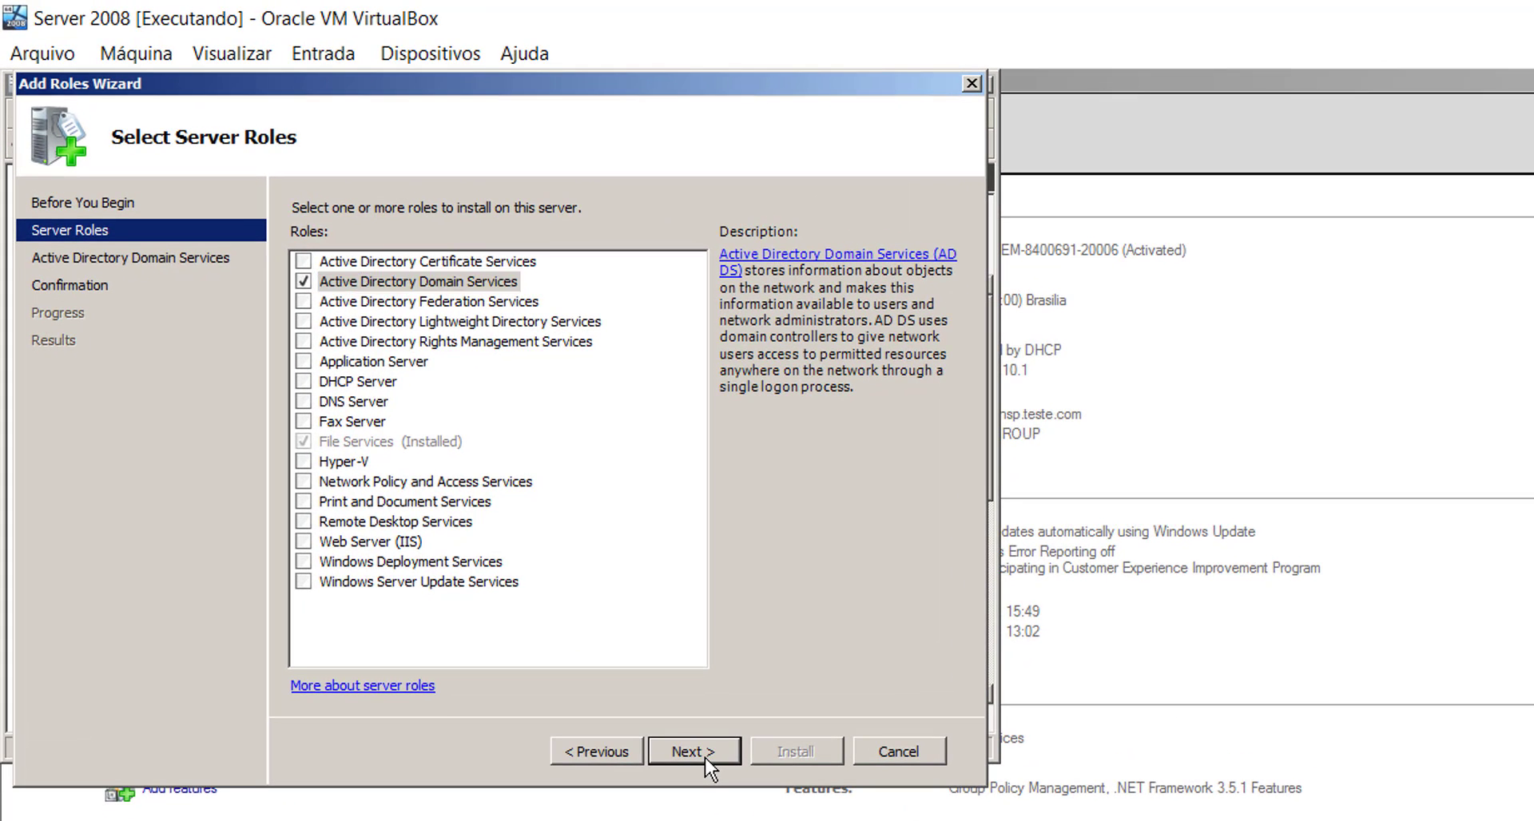
click(711, 727)
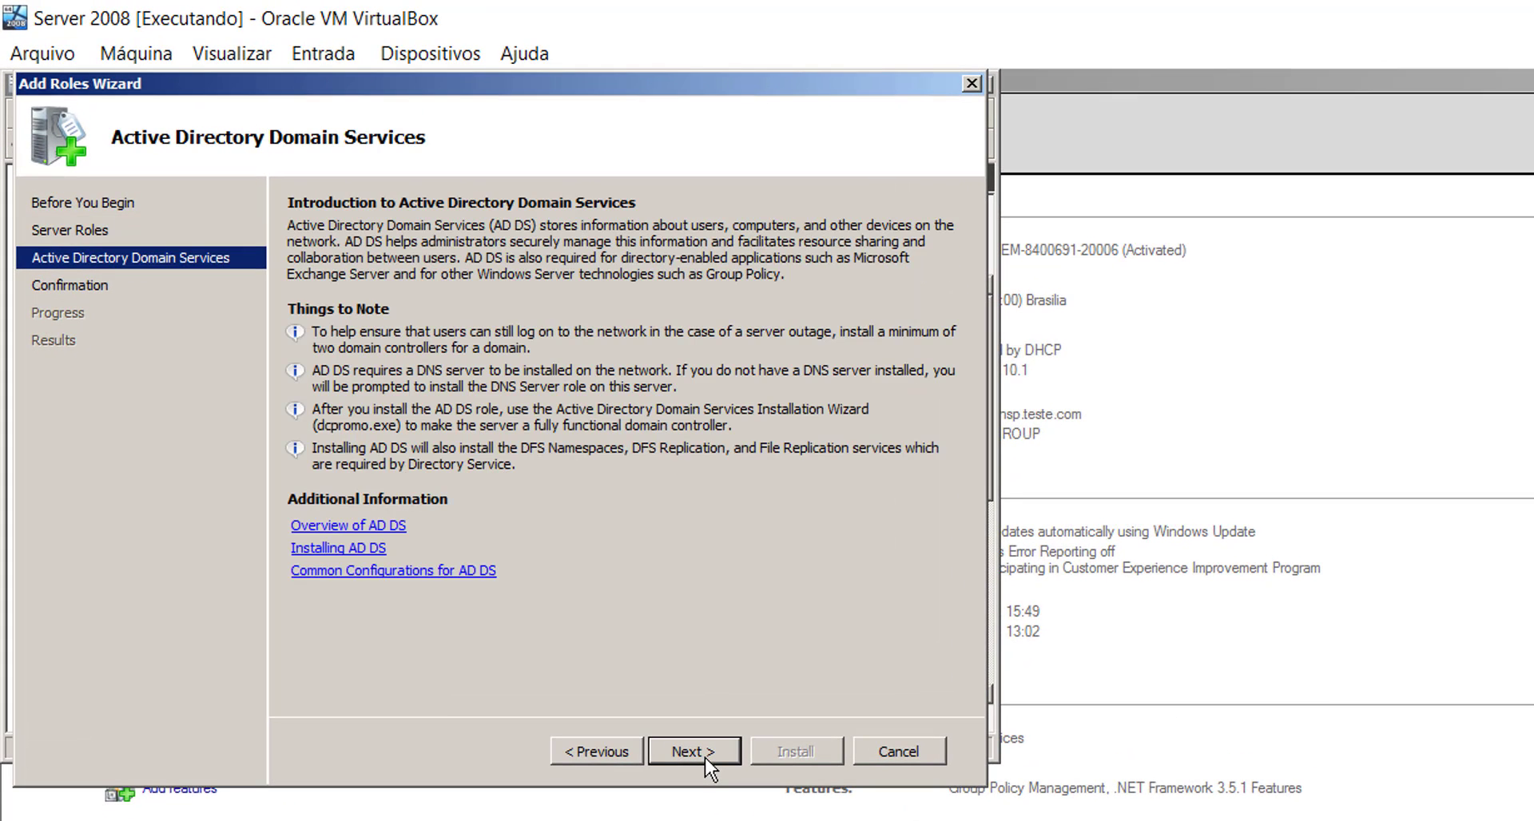
click(705, 758)
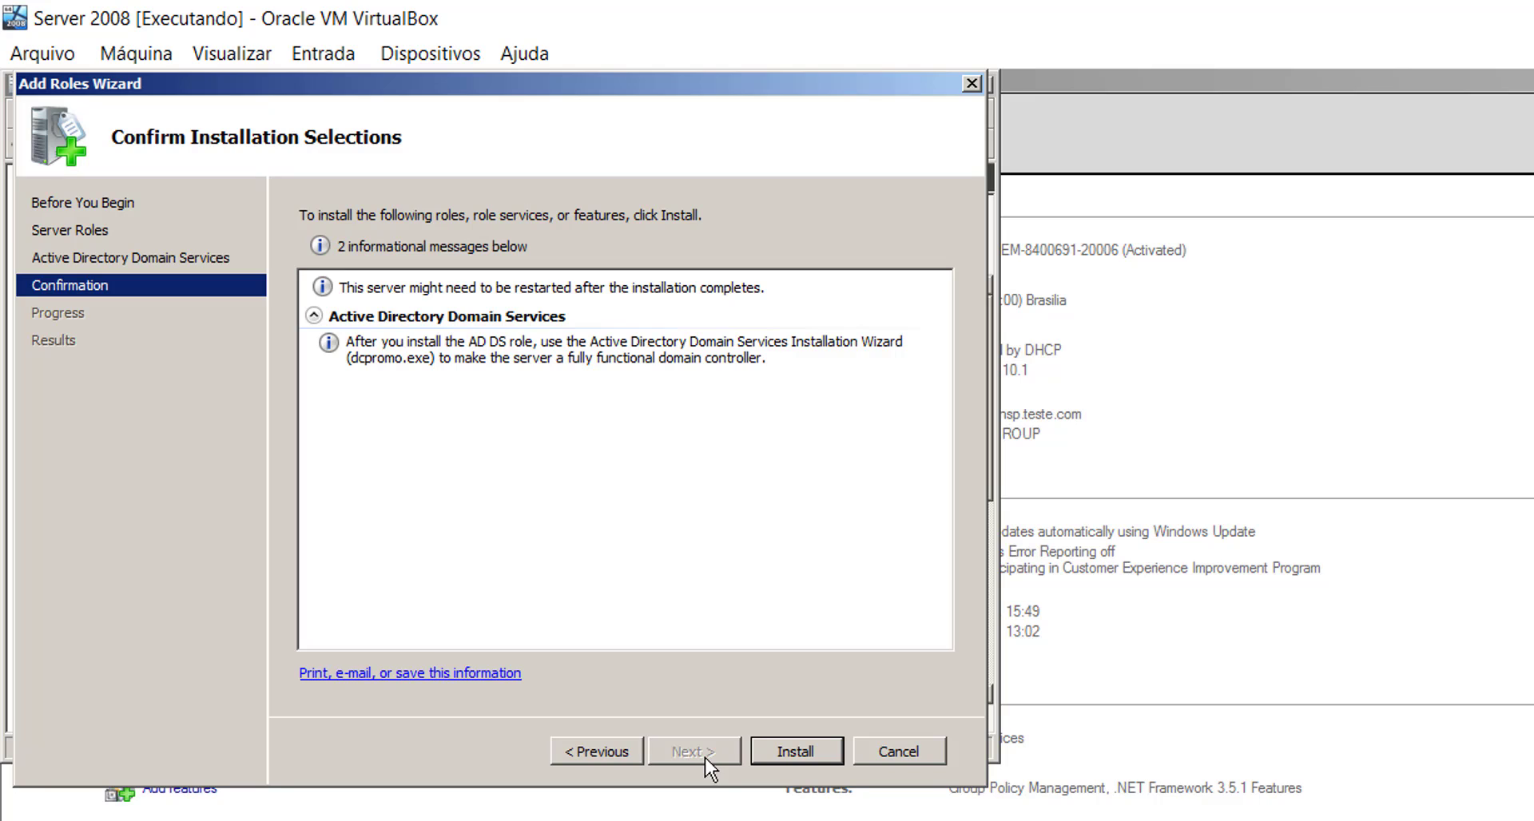
click(814, 751)
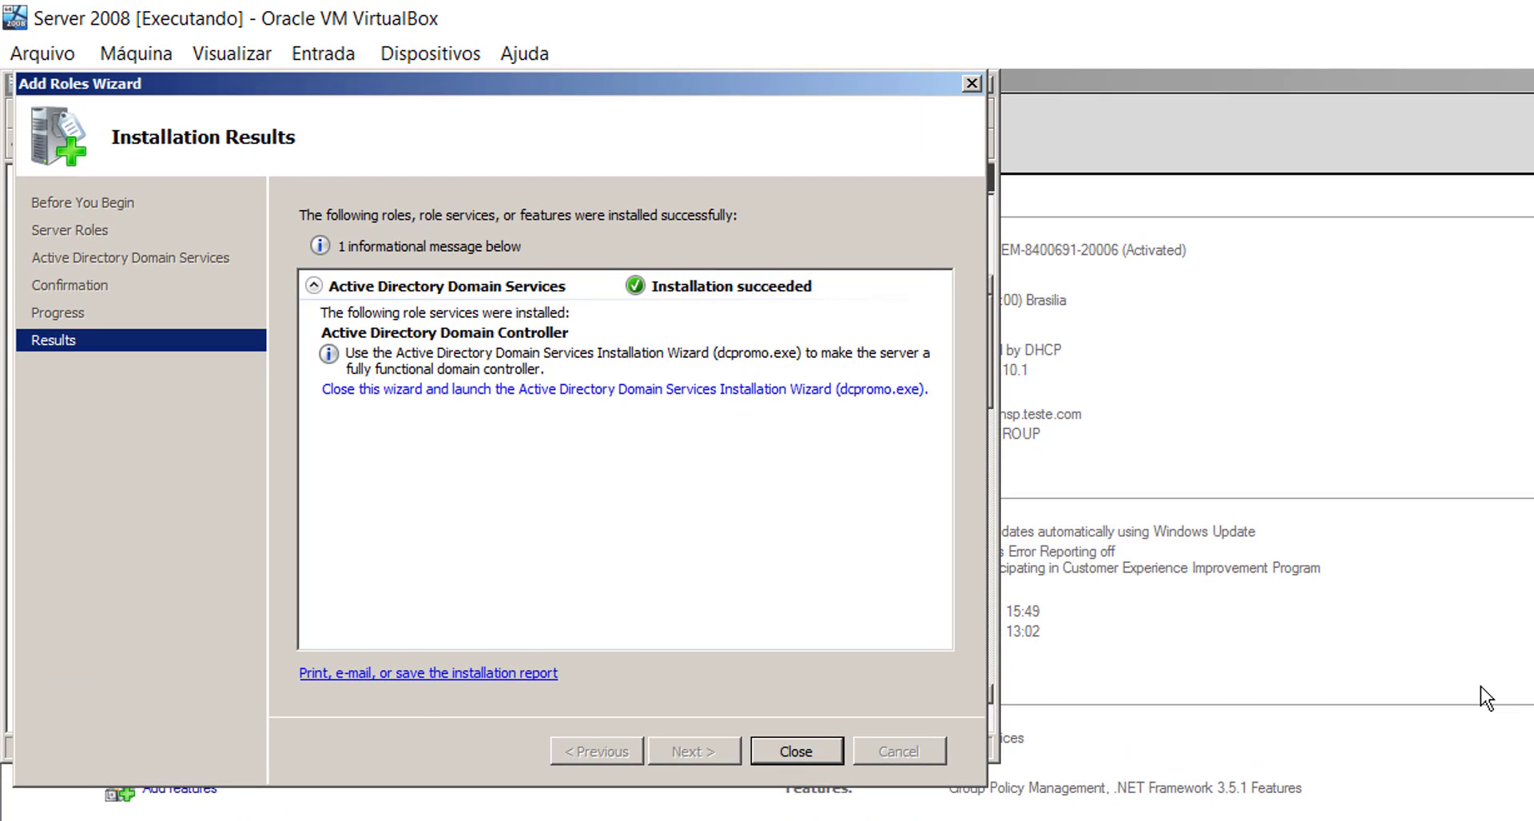
- Close the finished role wizard and run dcpromo from the Run dialog
click(802, 752)
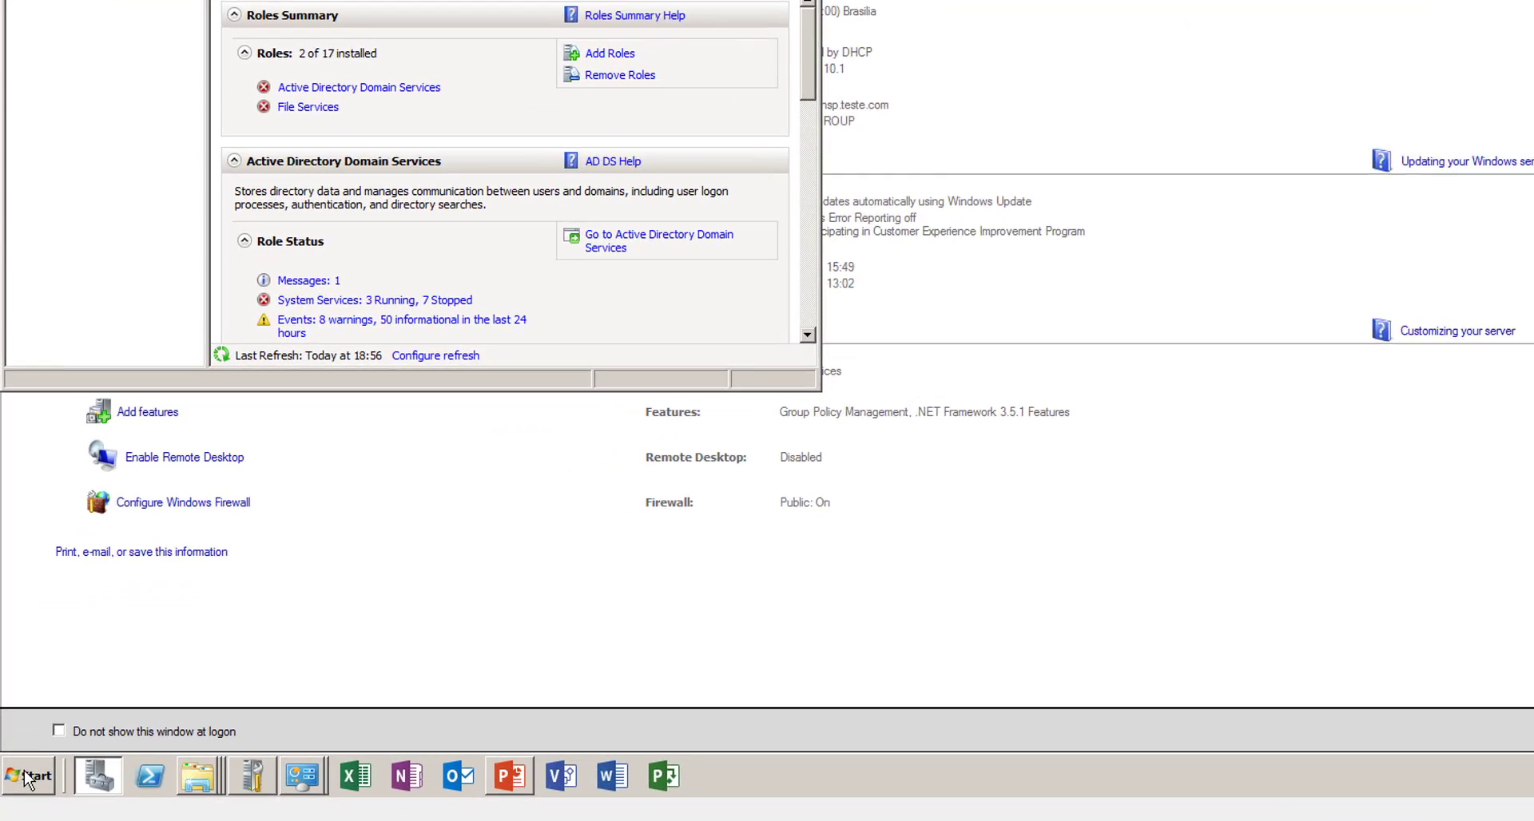
click(28, 776)
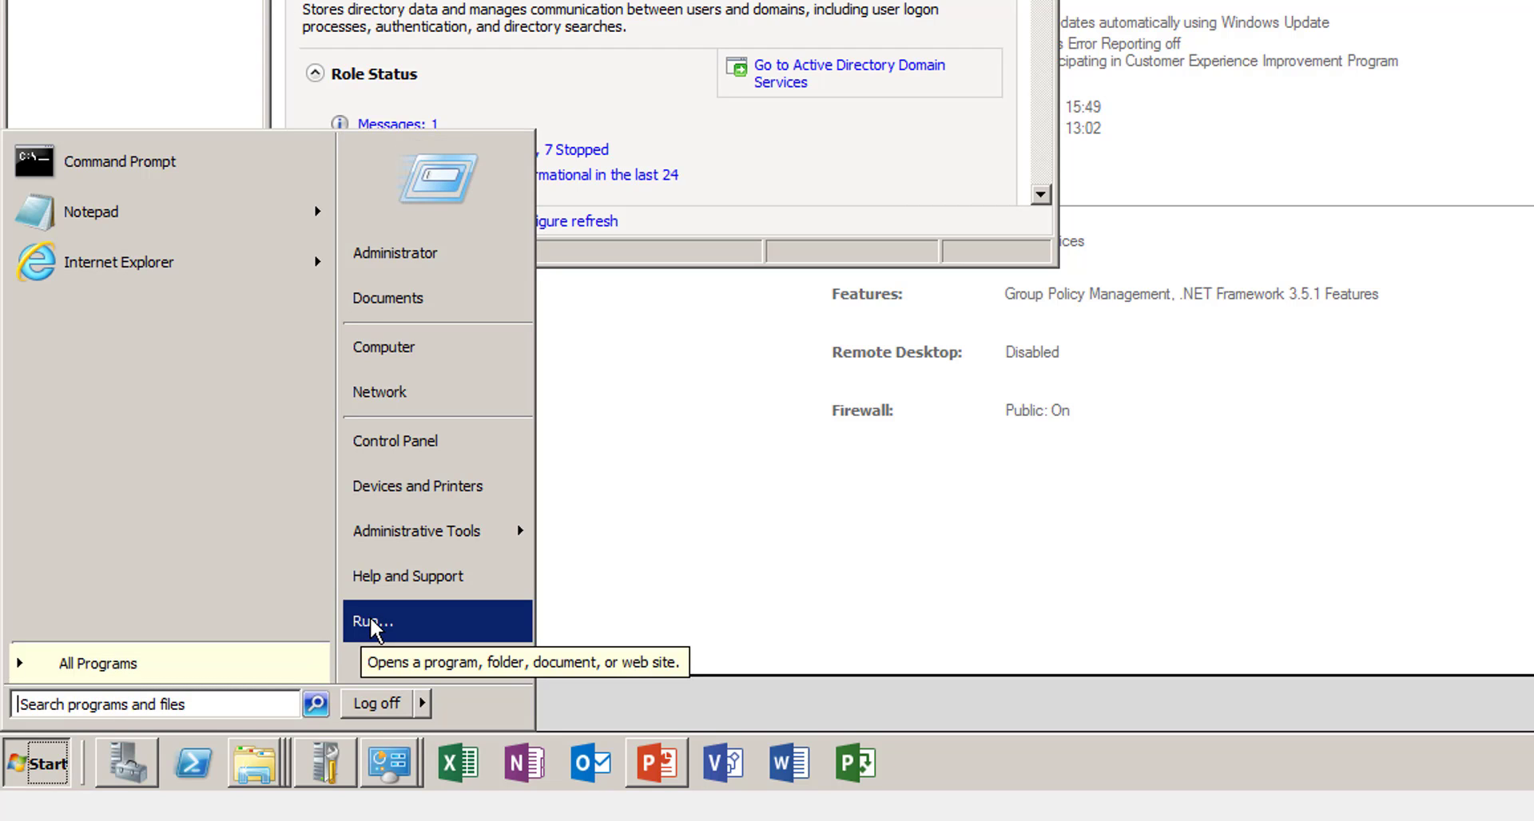
click(371, 616)
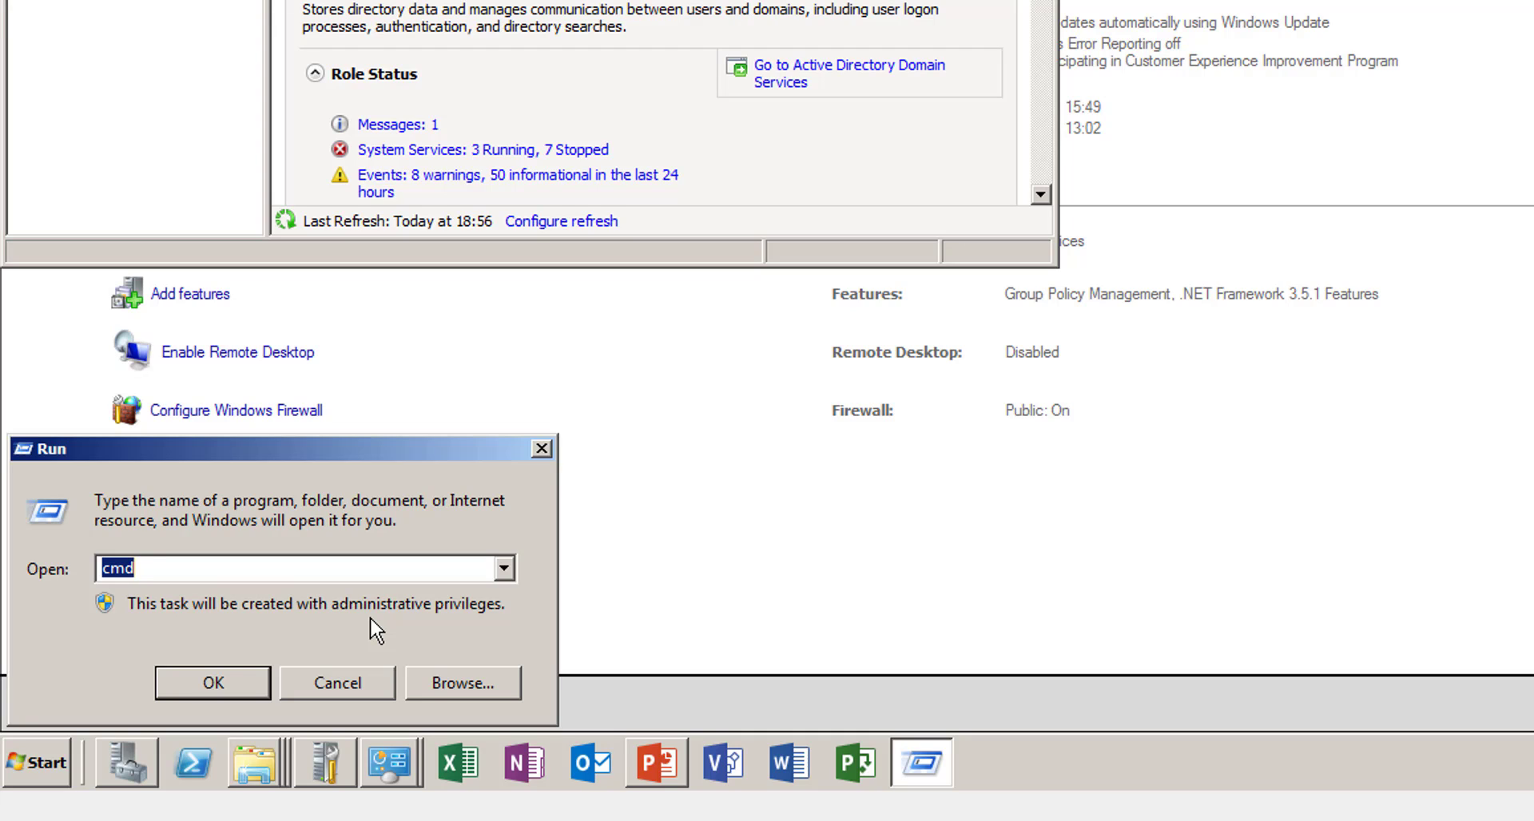
text(dcpromo)
key(Return)
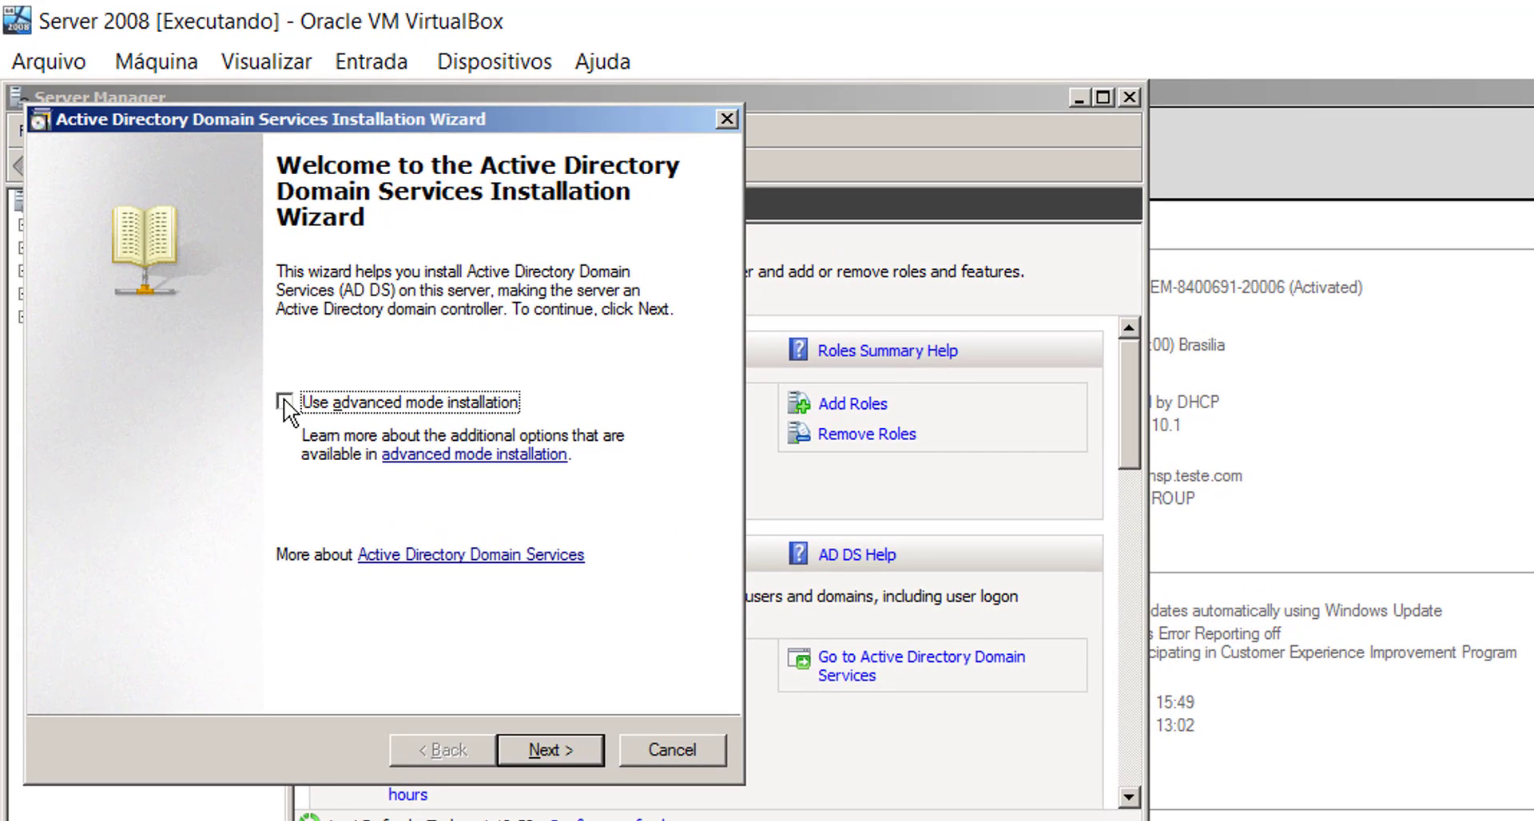
- Use advanced mode to create a new domain in a new forest with root domain empresa.com
click(285, 399)
click(563, 754)
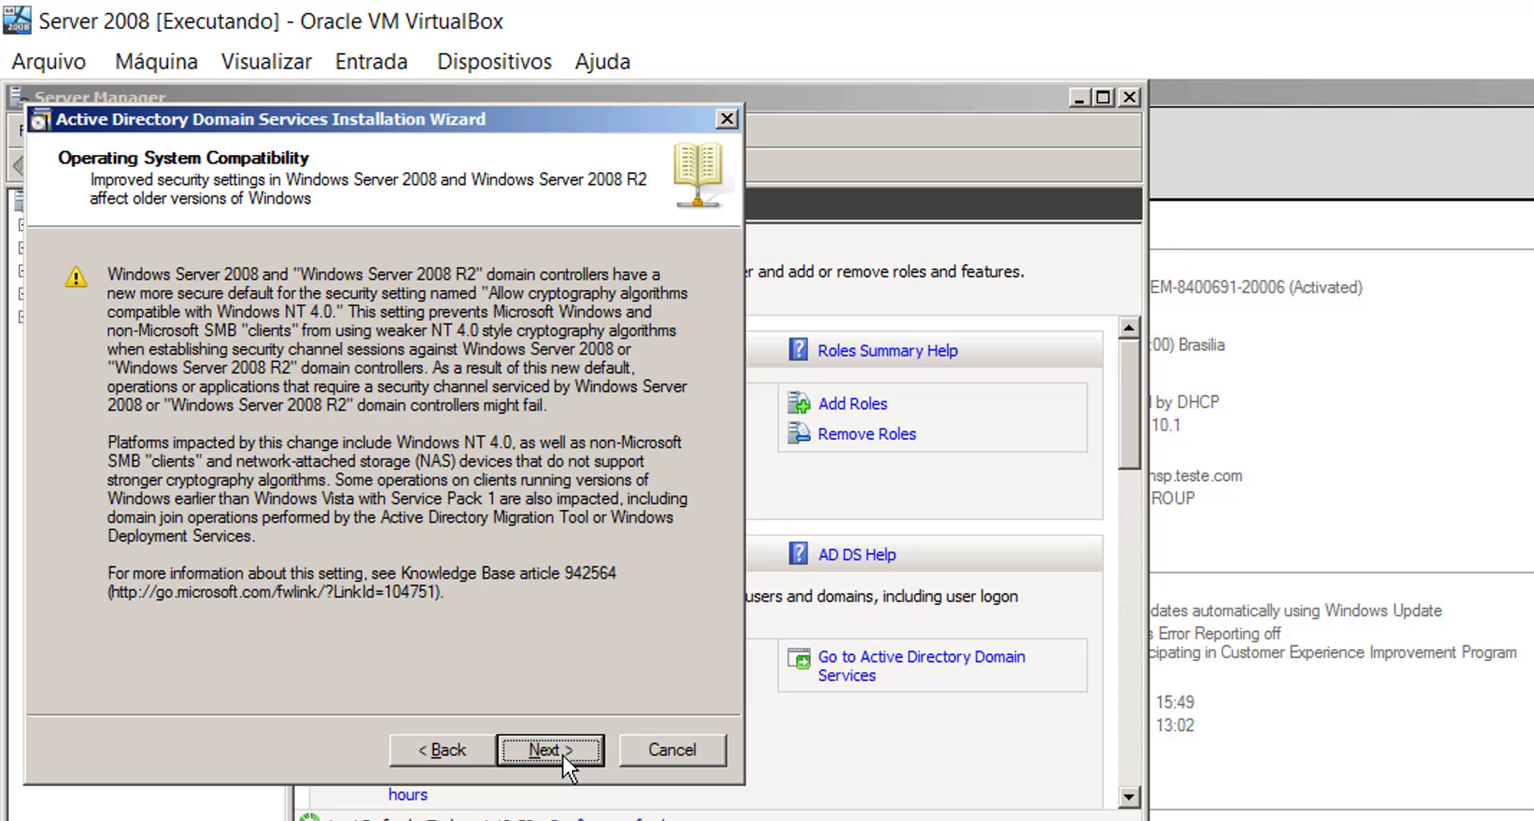
click(562, 754)
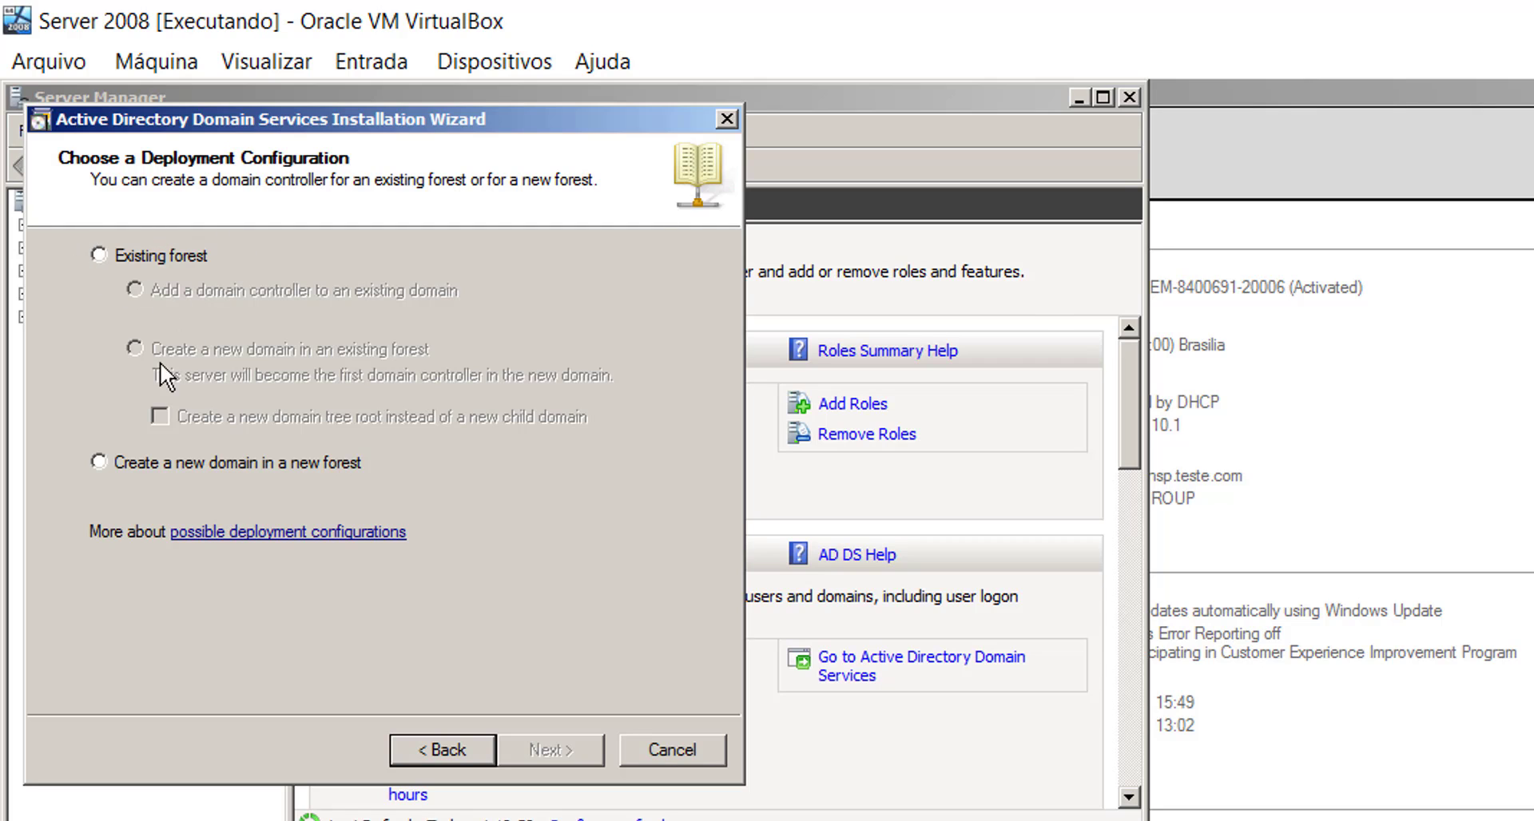
click(99, 463)
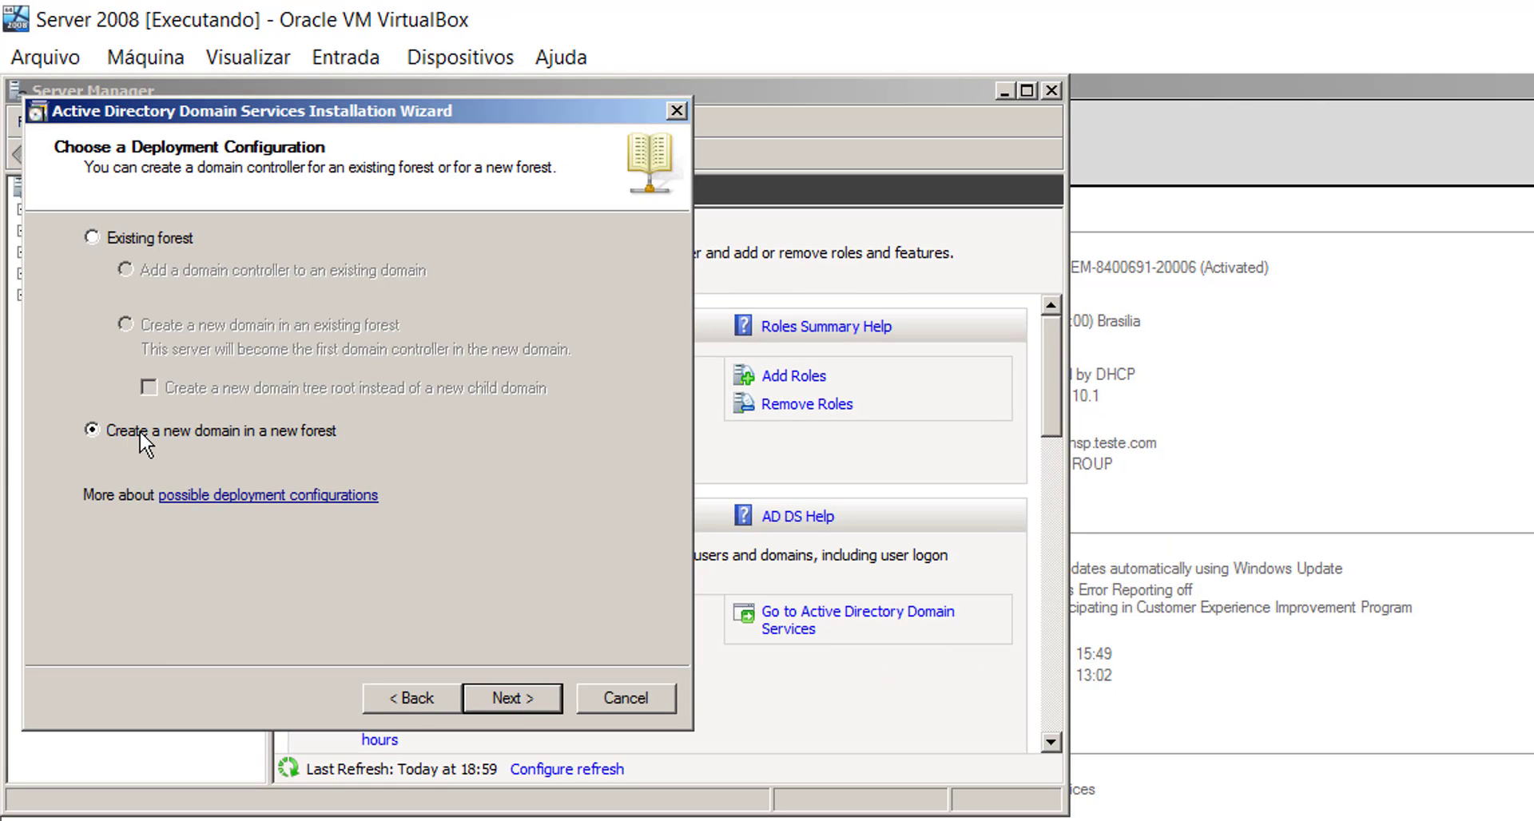
click(514, 697)
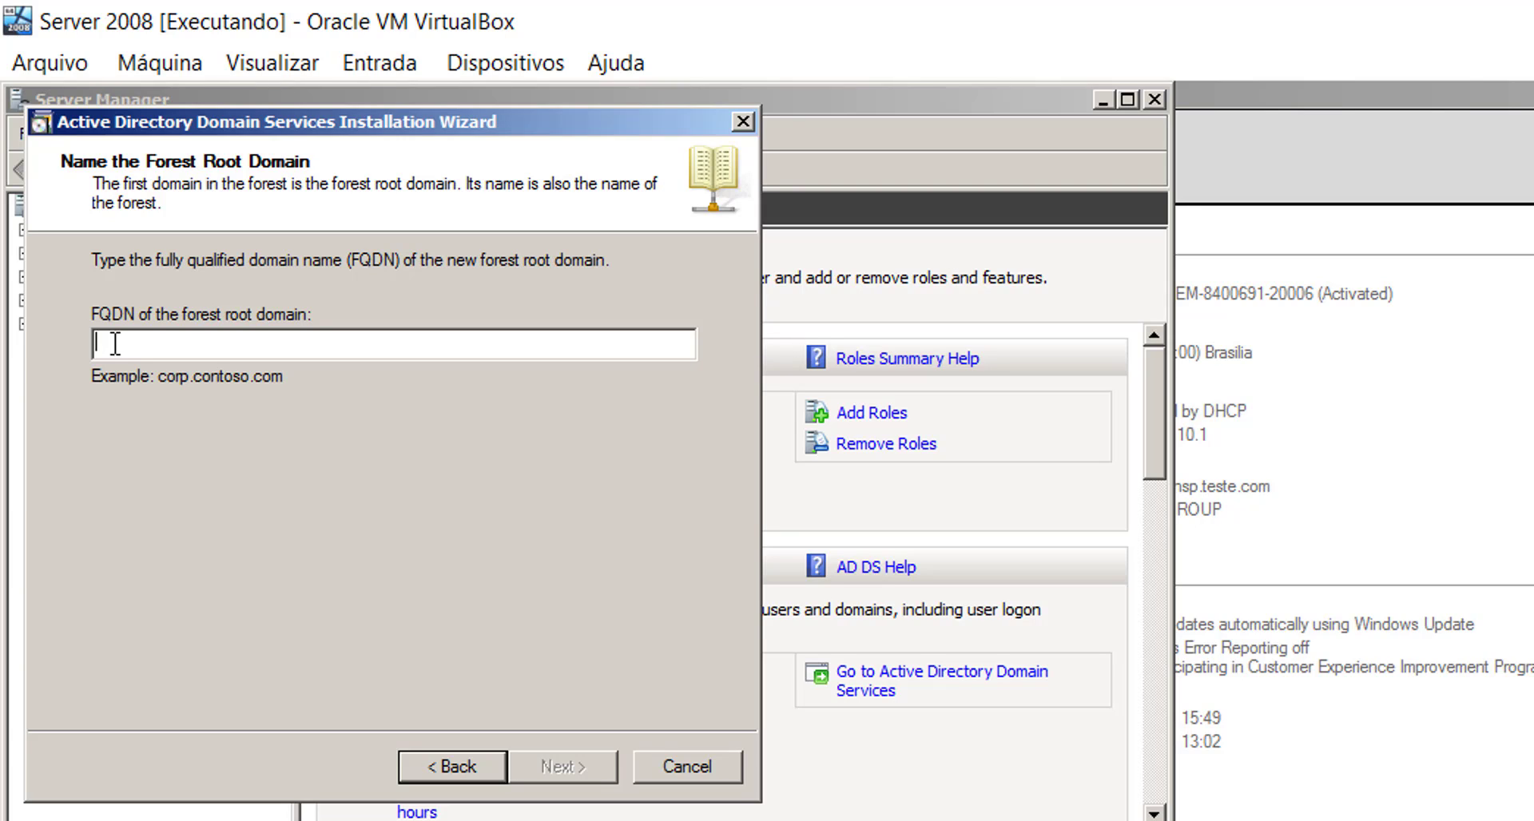
text(el)
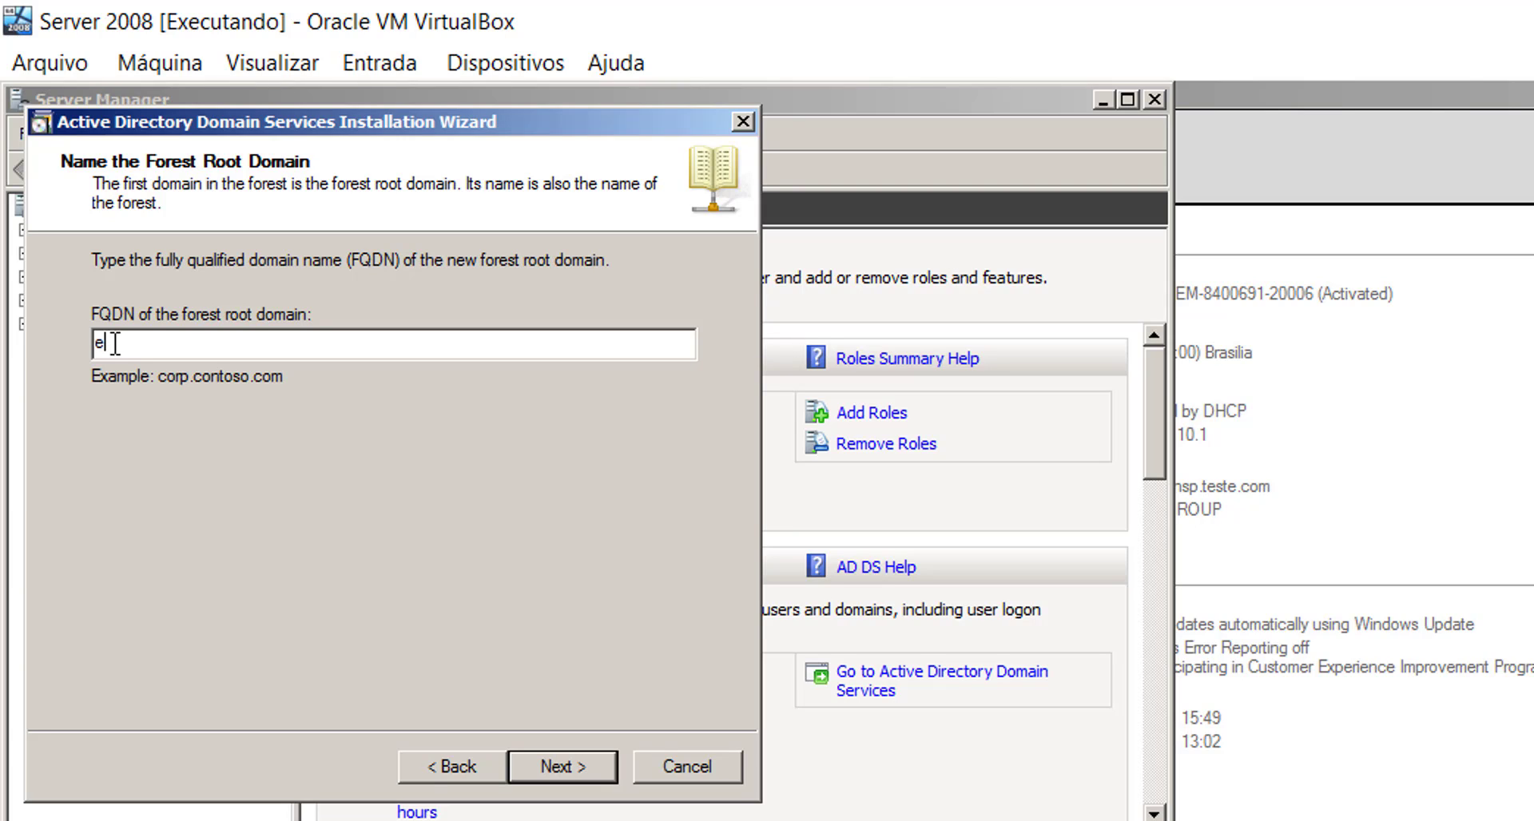
text(mpresa)
text(.com)
- Submit empresa.com, keep NetBIOS name EMPRESA, and set Windows Server 2008 R2 forest functional level
click(574, 767)
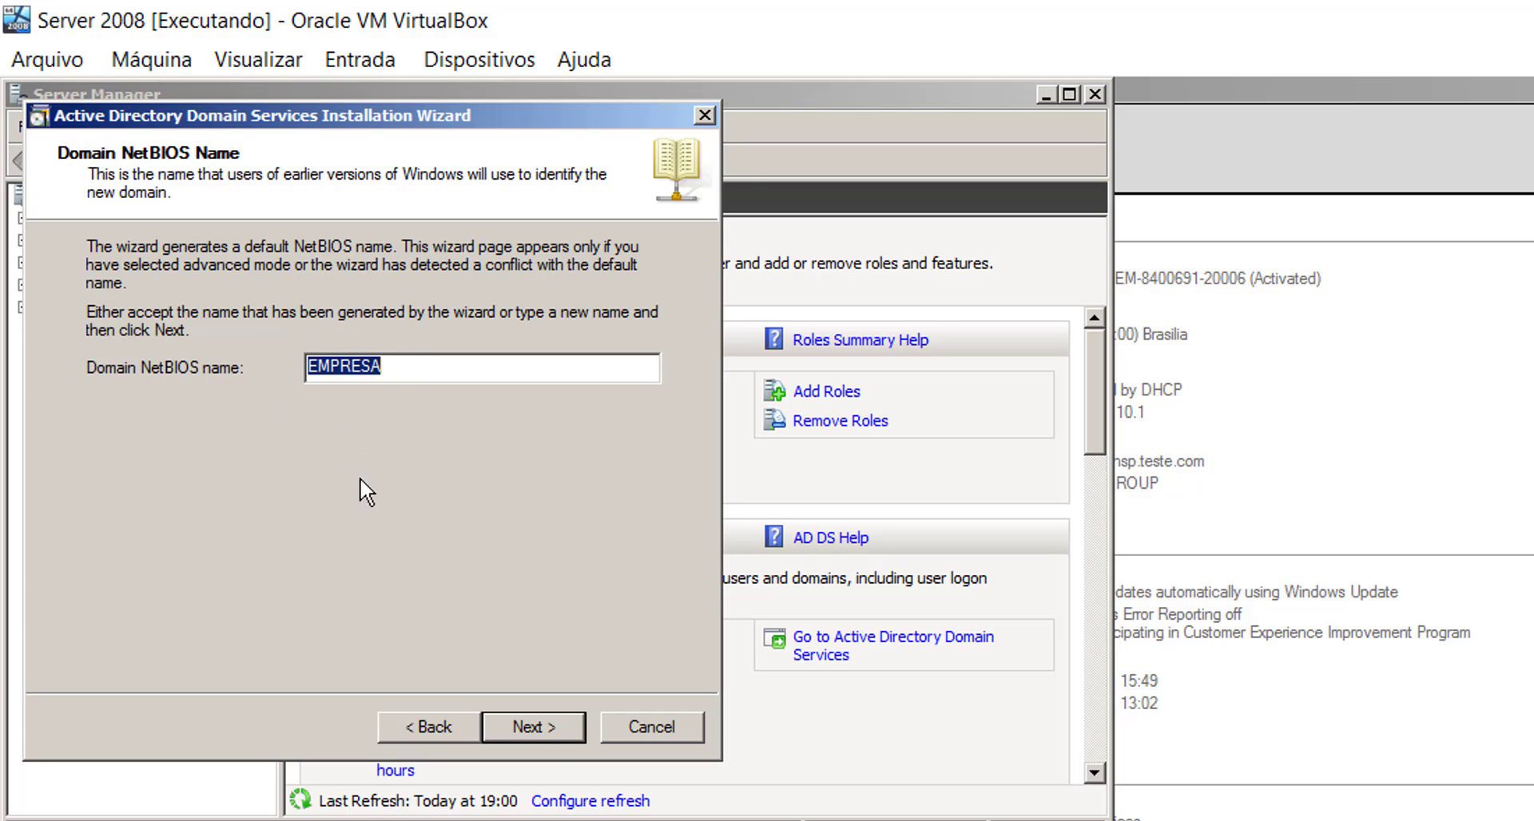
click(533, 727)
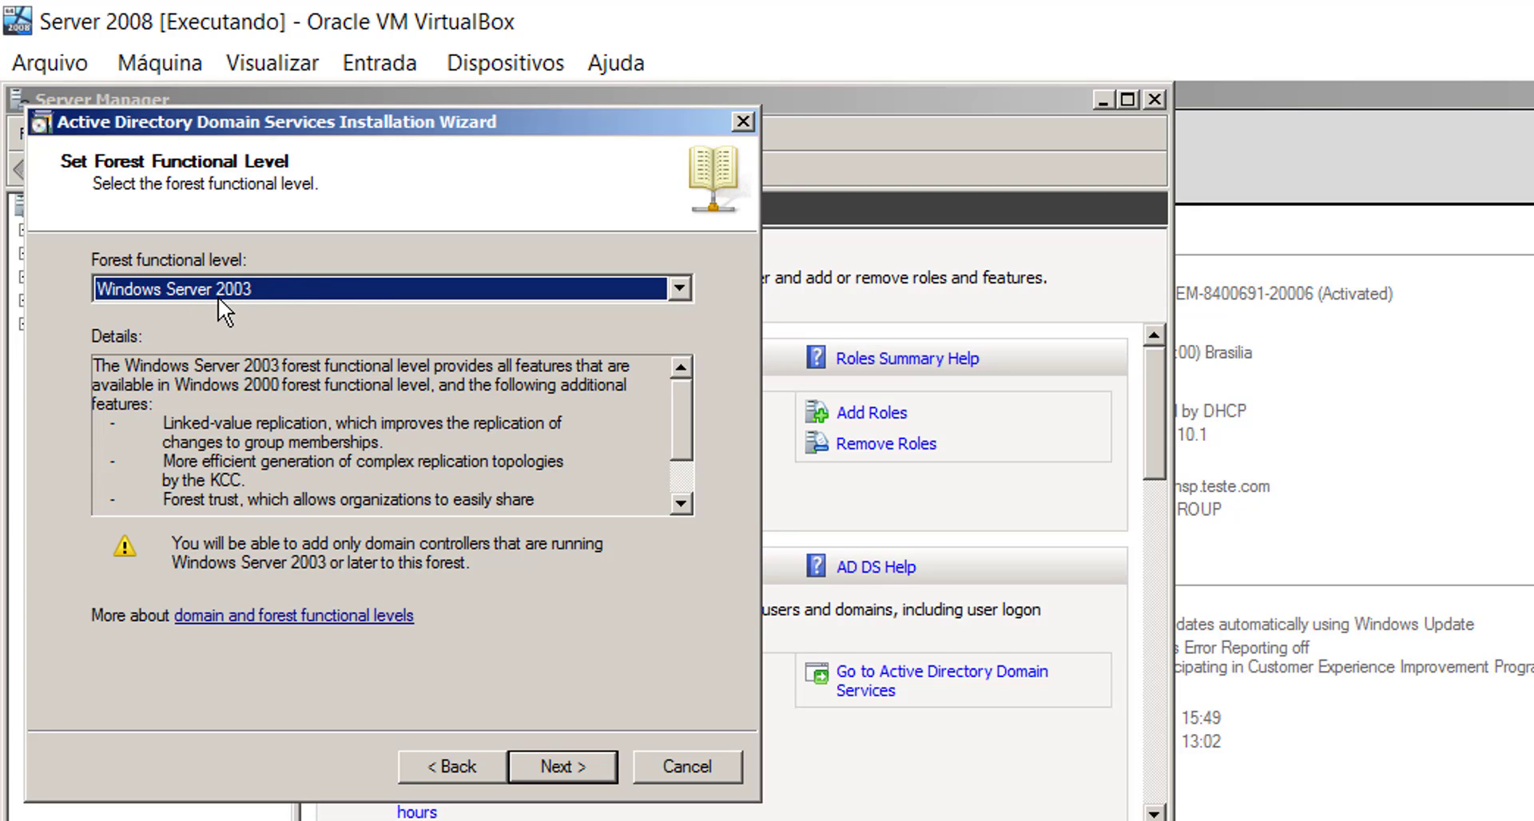
click(245, 297)
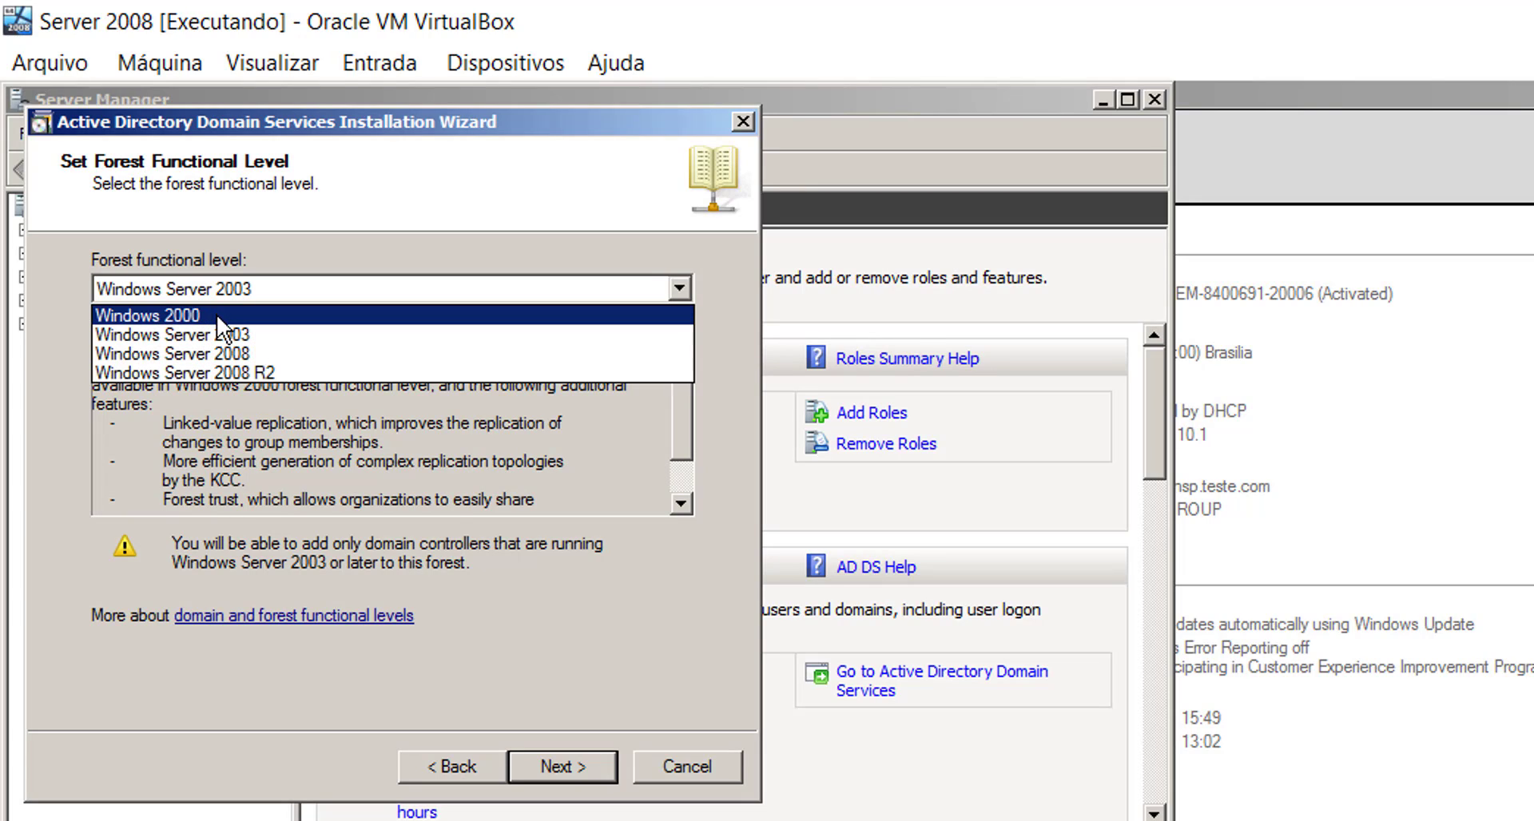
click(225, 373)
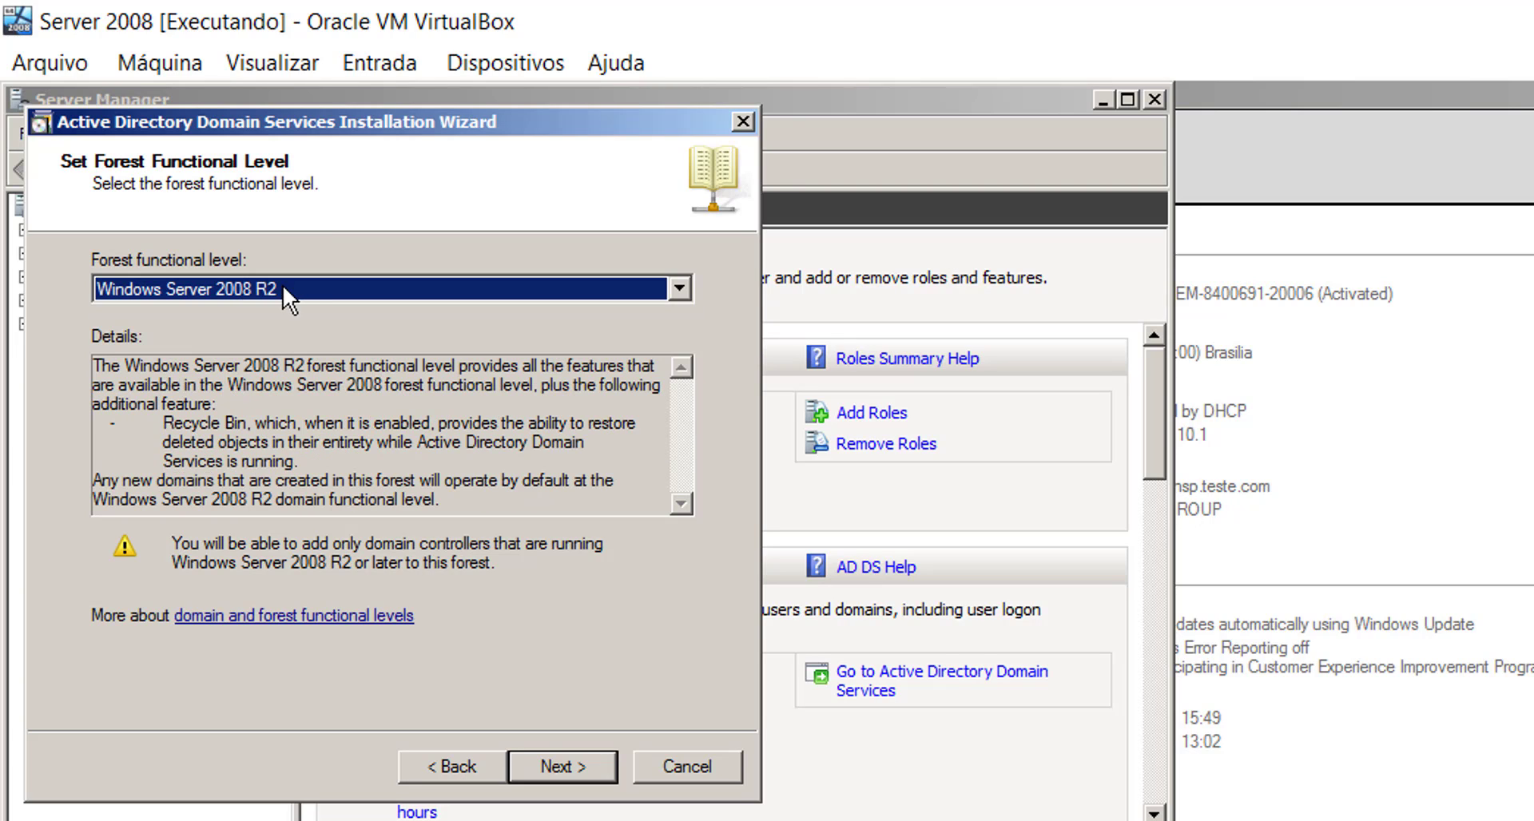
click(584, 769)
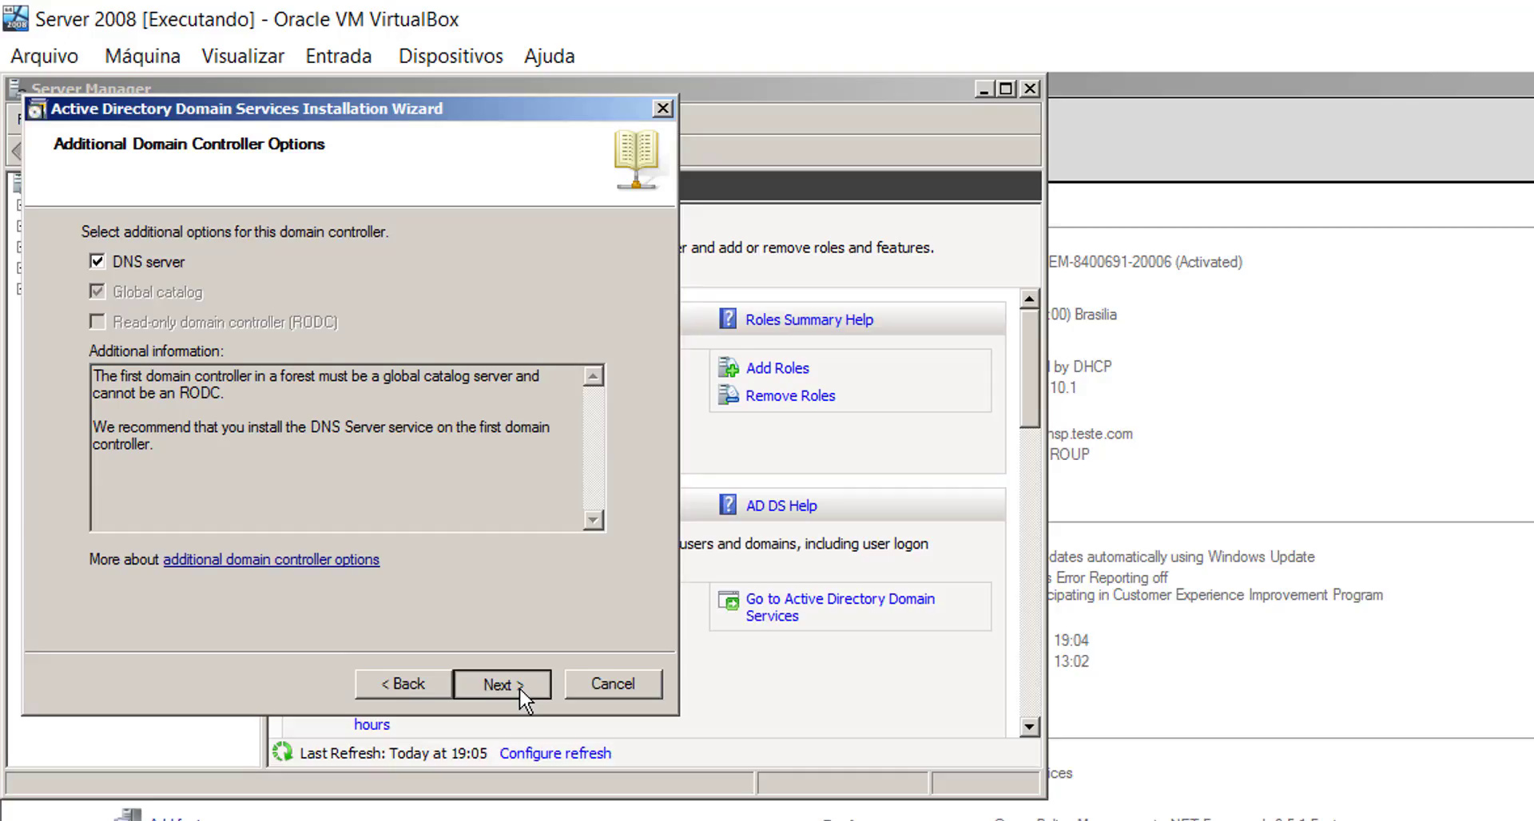
- Keep the DNS server option, then review VirtualBox's bridged Adapter 1 and intnet Adapter 2
click(568, 754)
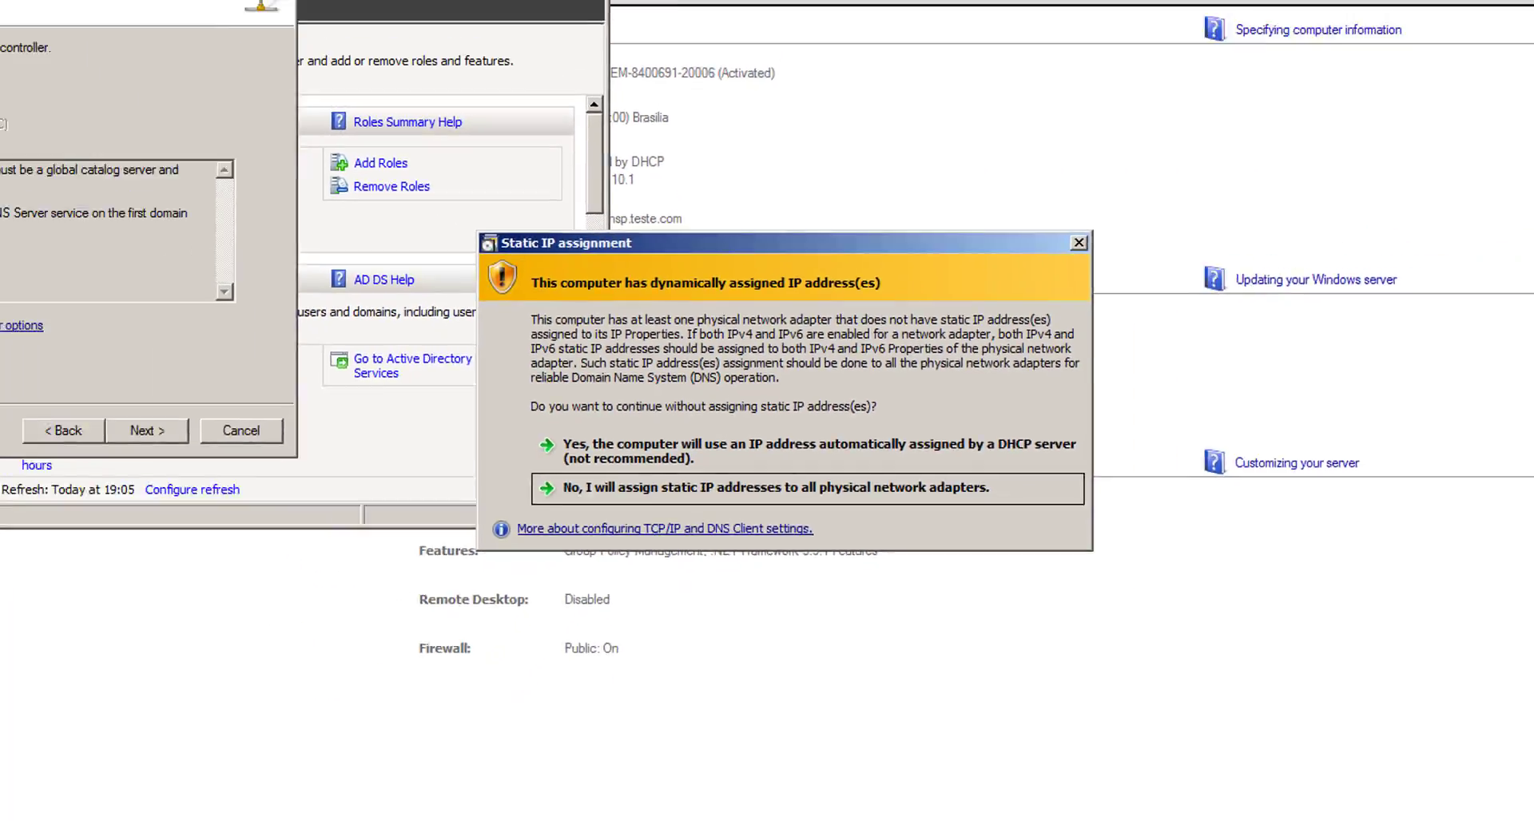
click(276, 35)
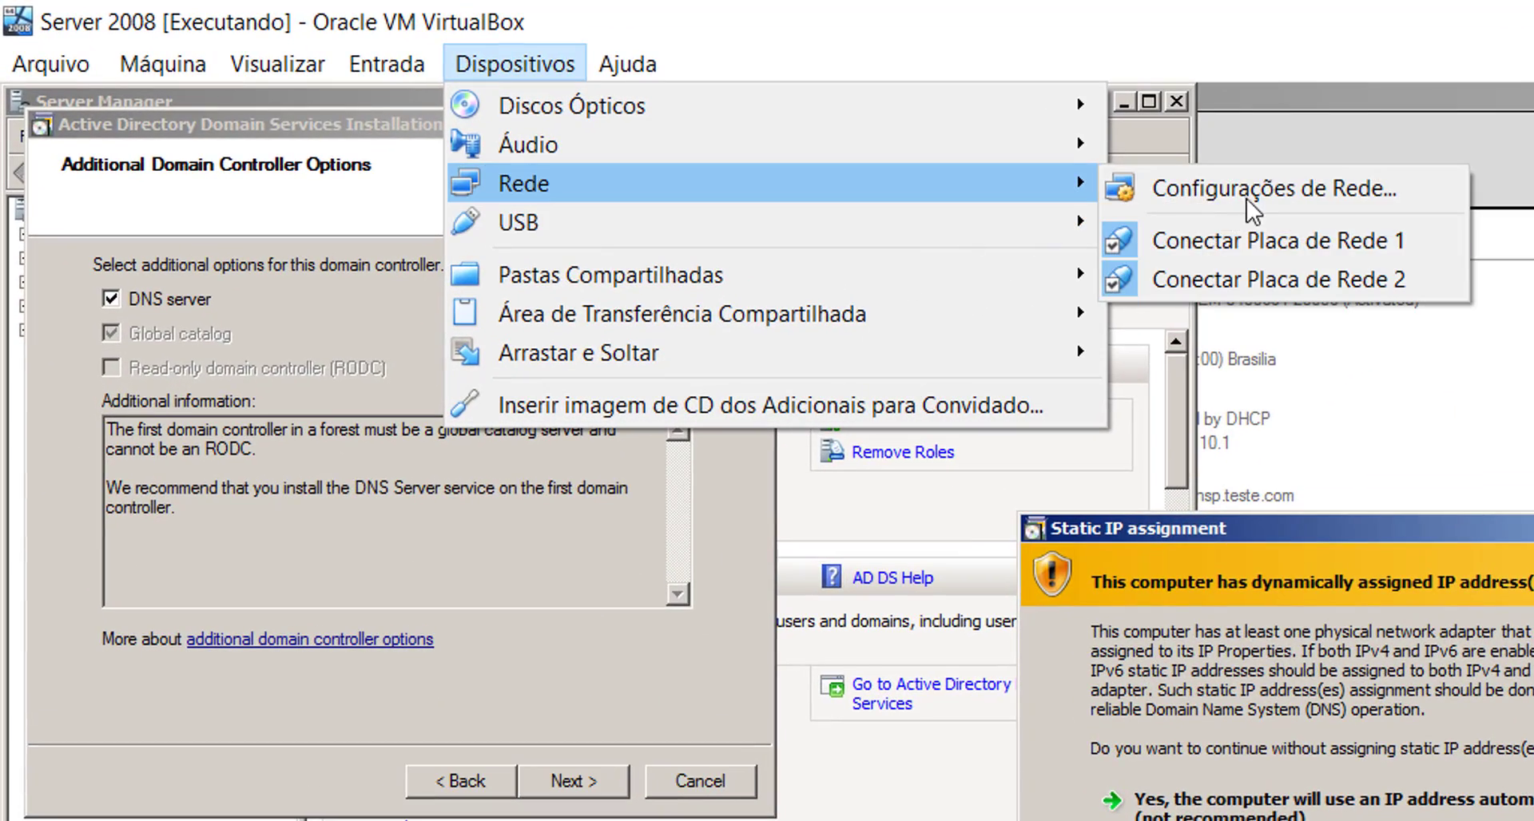
click(1296, 194)
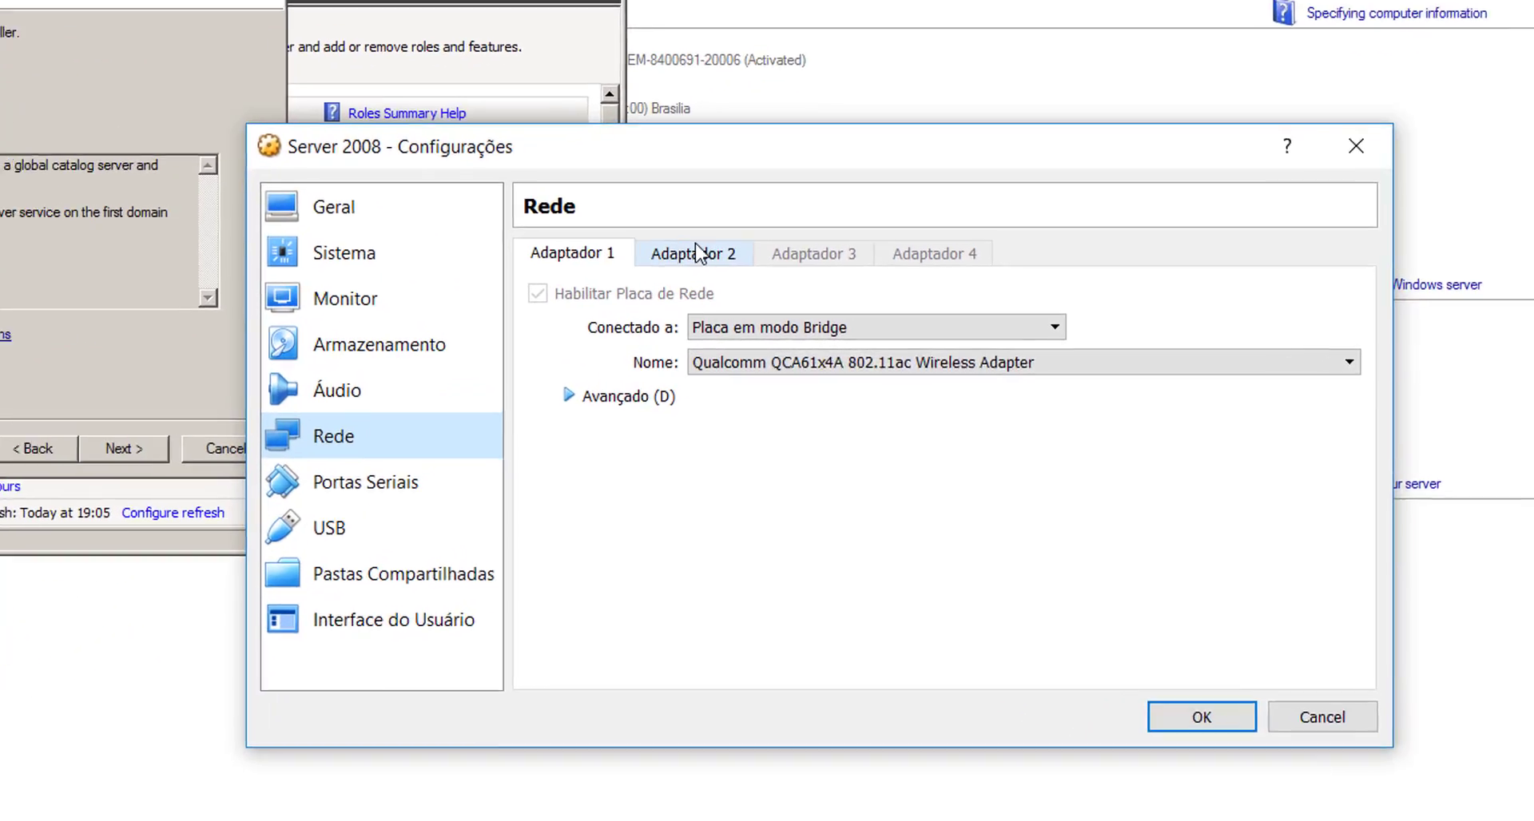
click(687, 287)
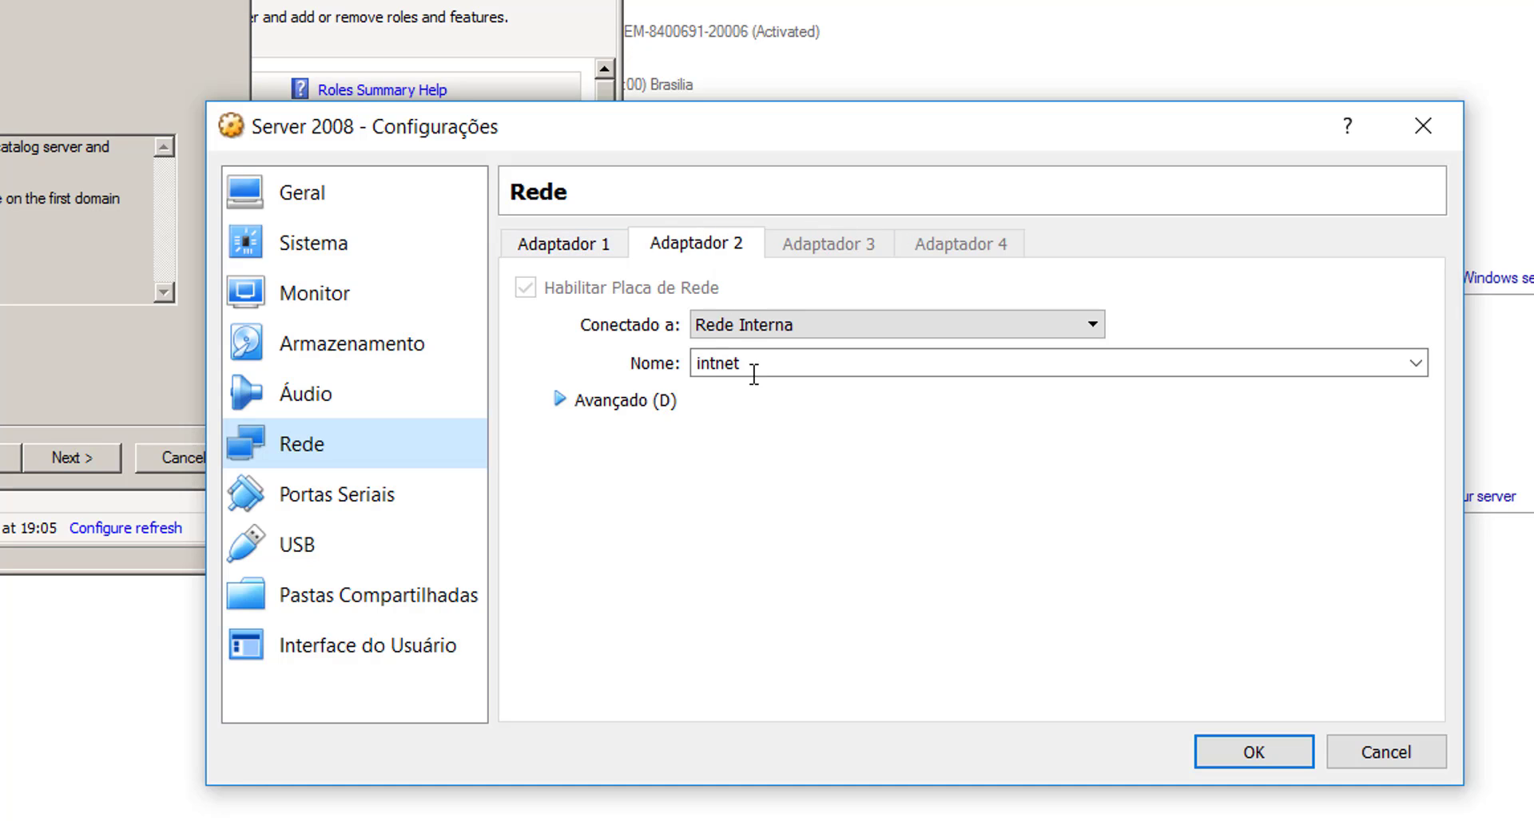
click(569, 251)
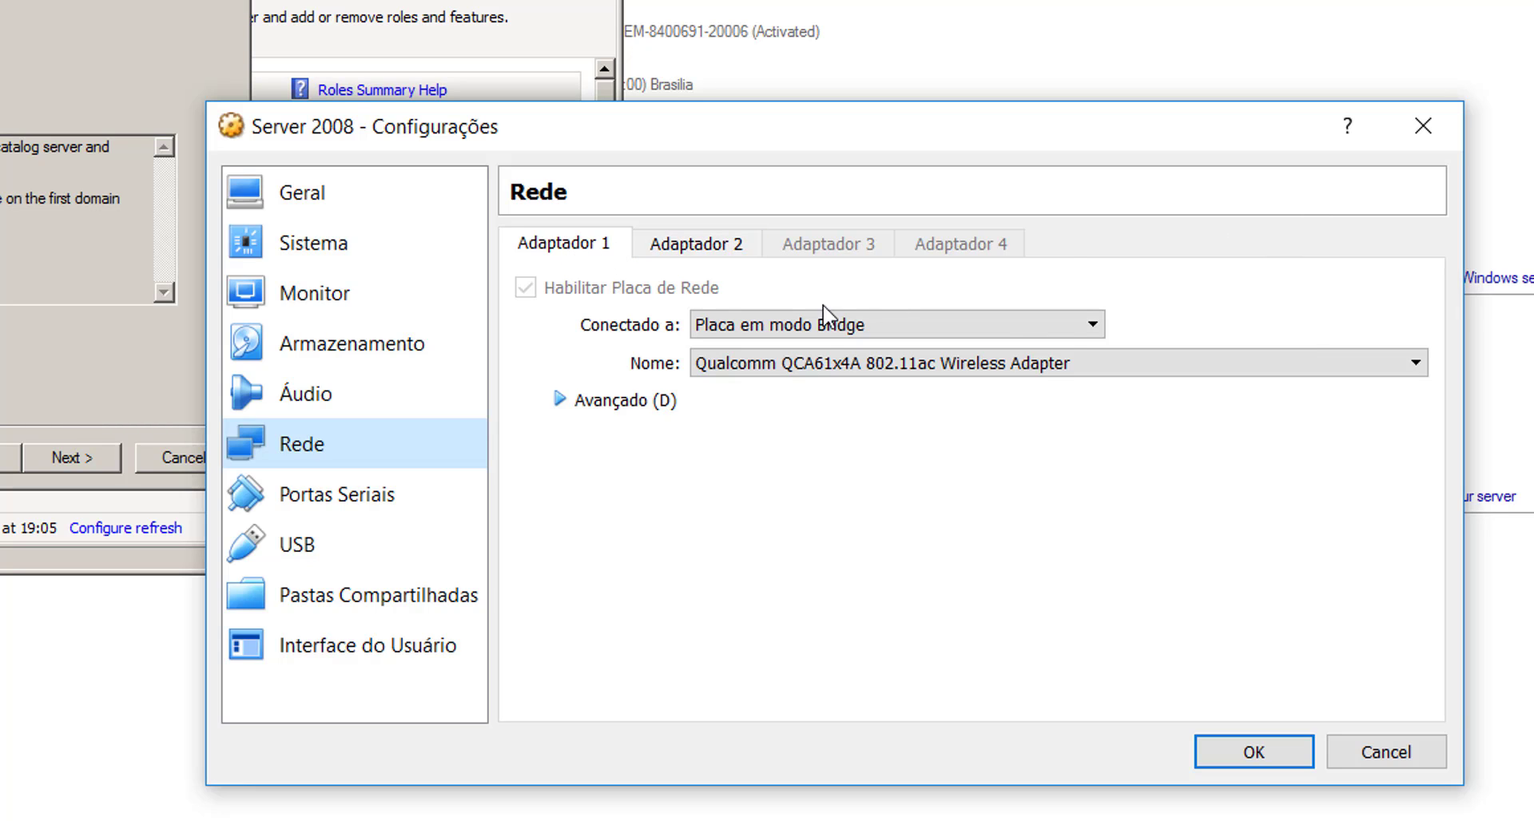
click(706, 246)
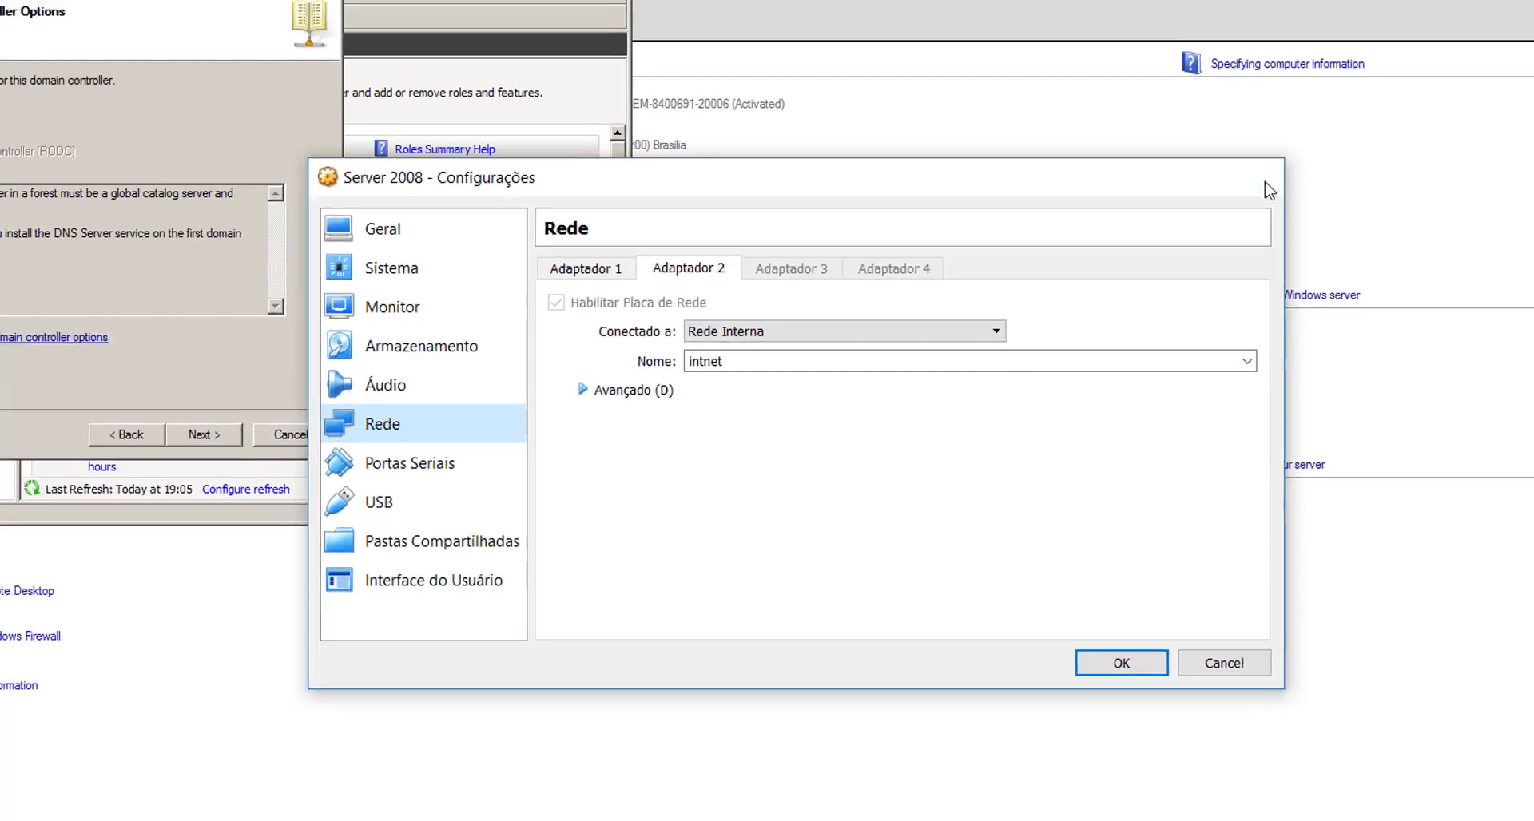
click(1269, 190)
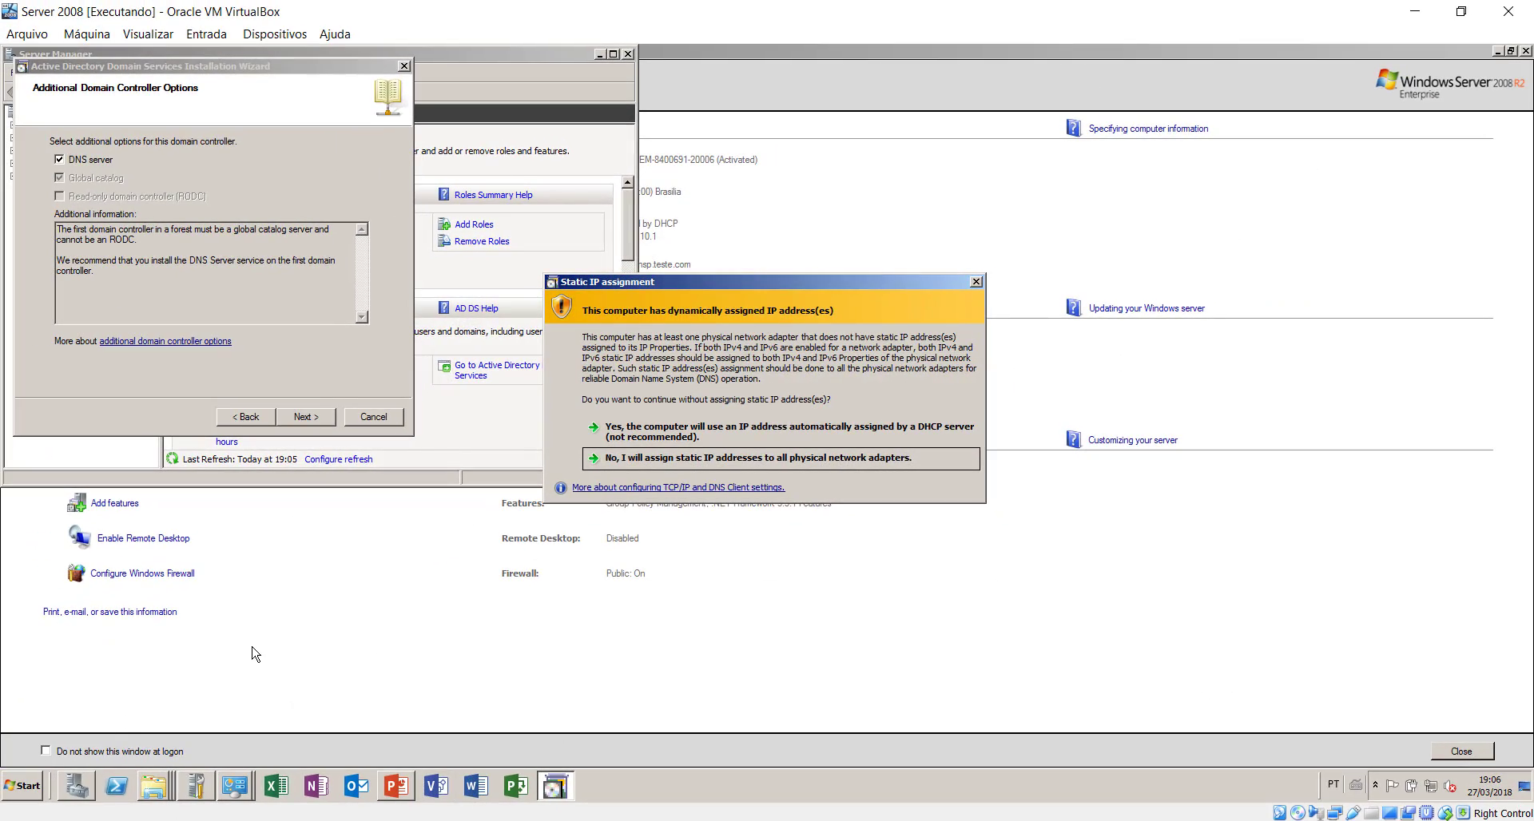
- Disable the Internet network connection through ncpa.cpl and close Network Connections
key(super+r)
text(ncpa)
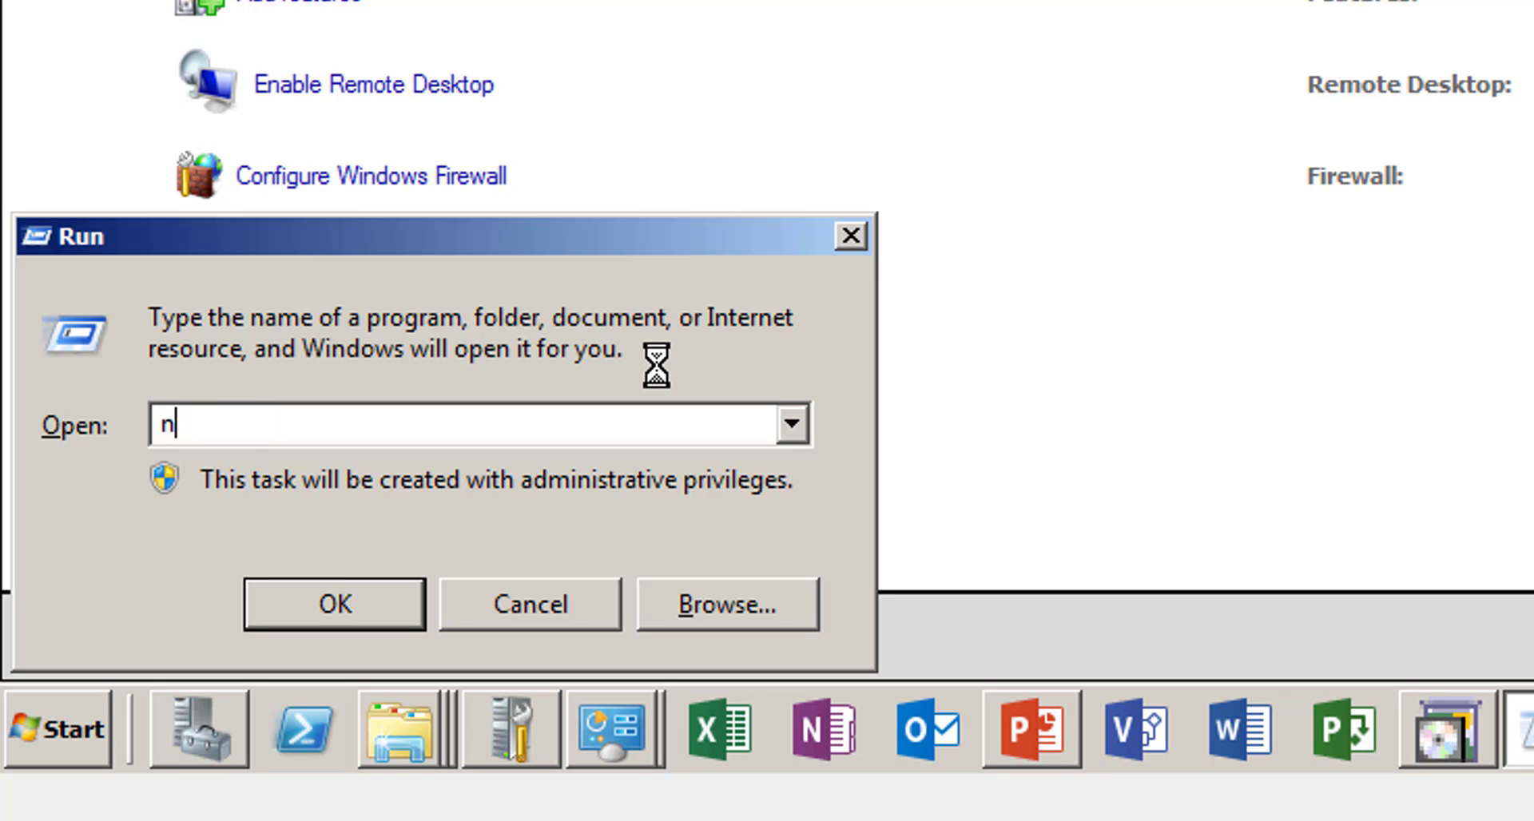
text(.cpl)
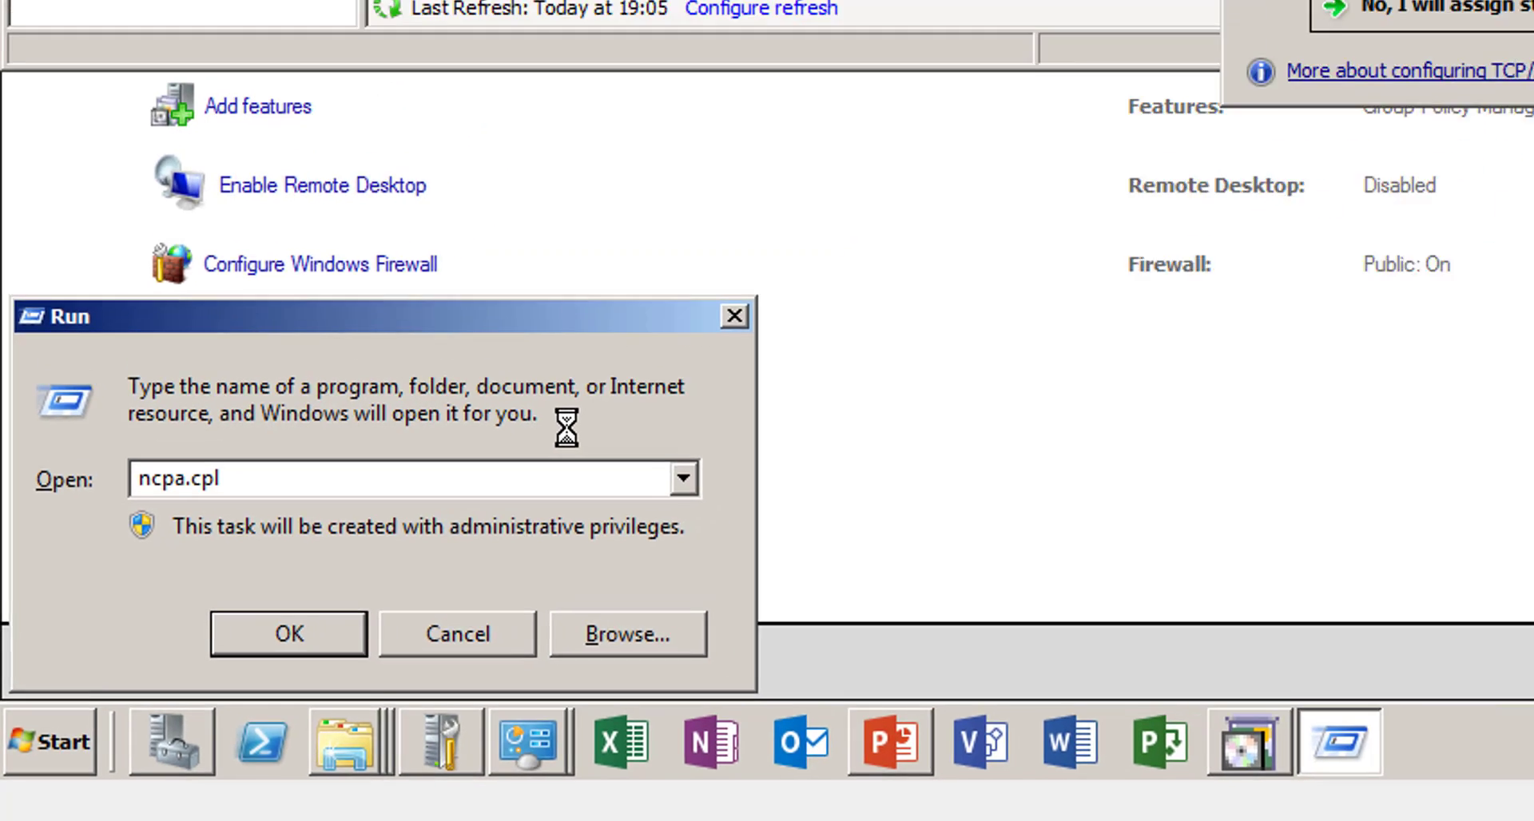
key(Return)
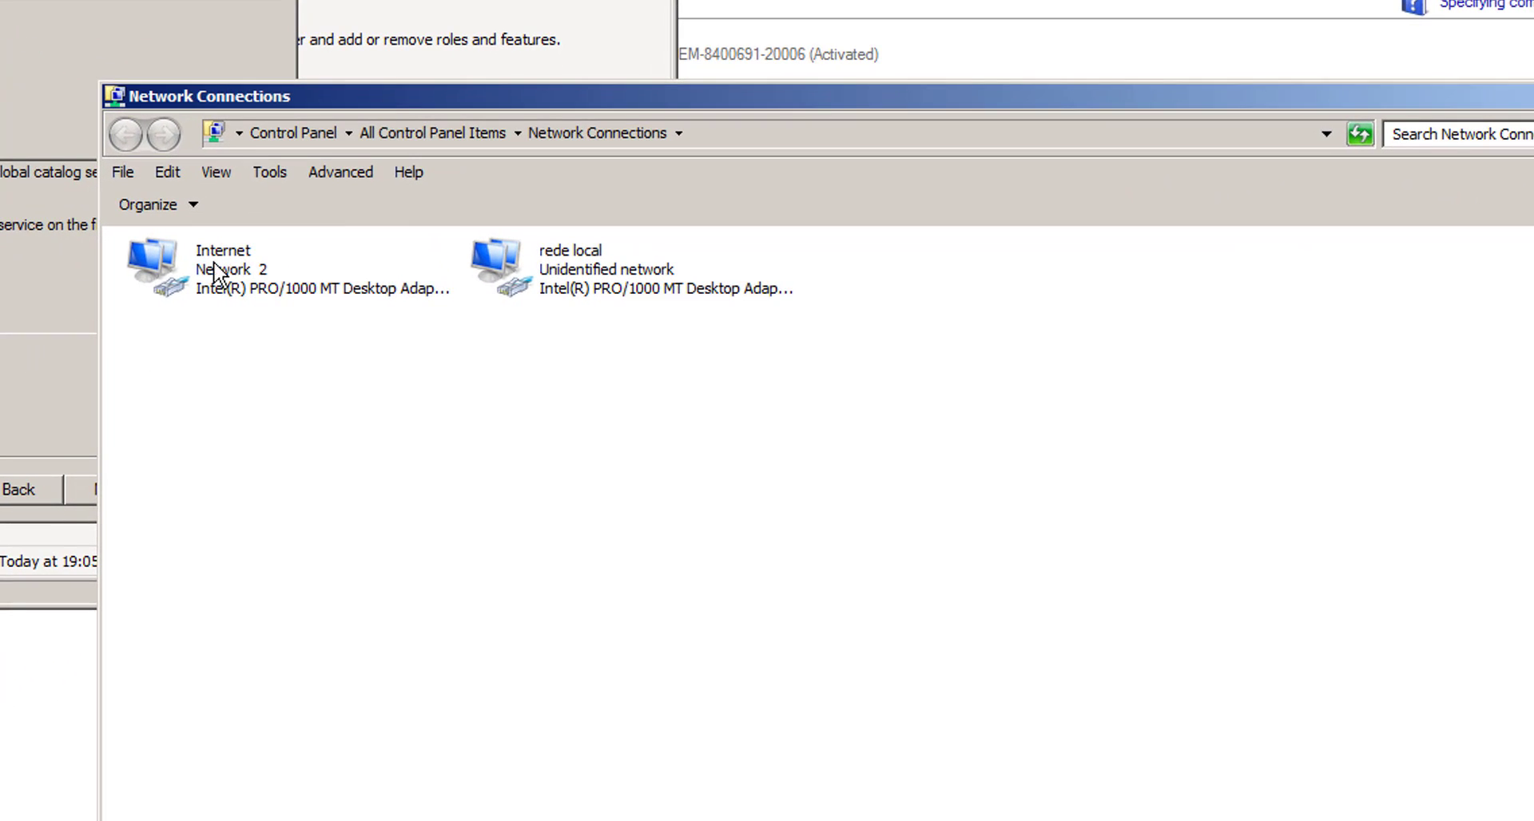
right_click(161, 270)
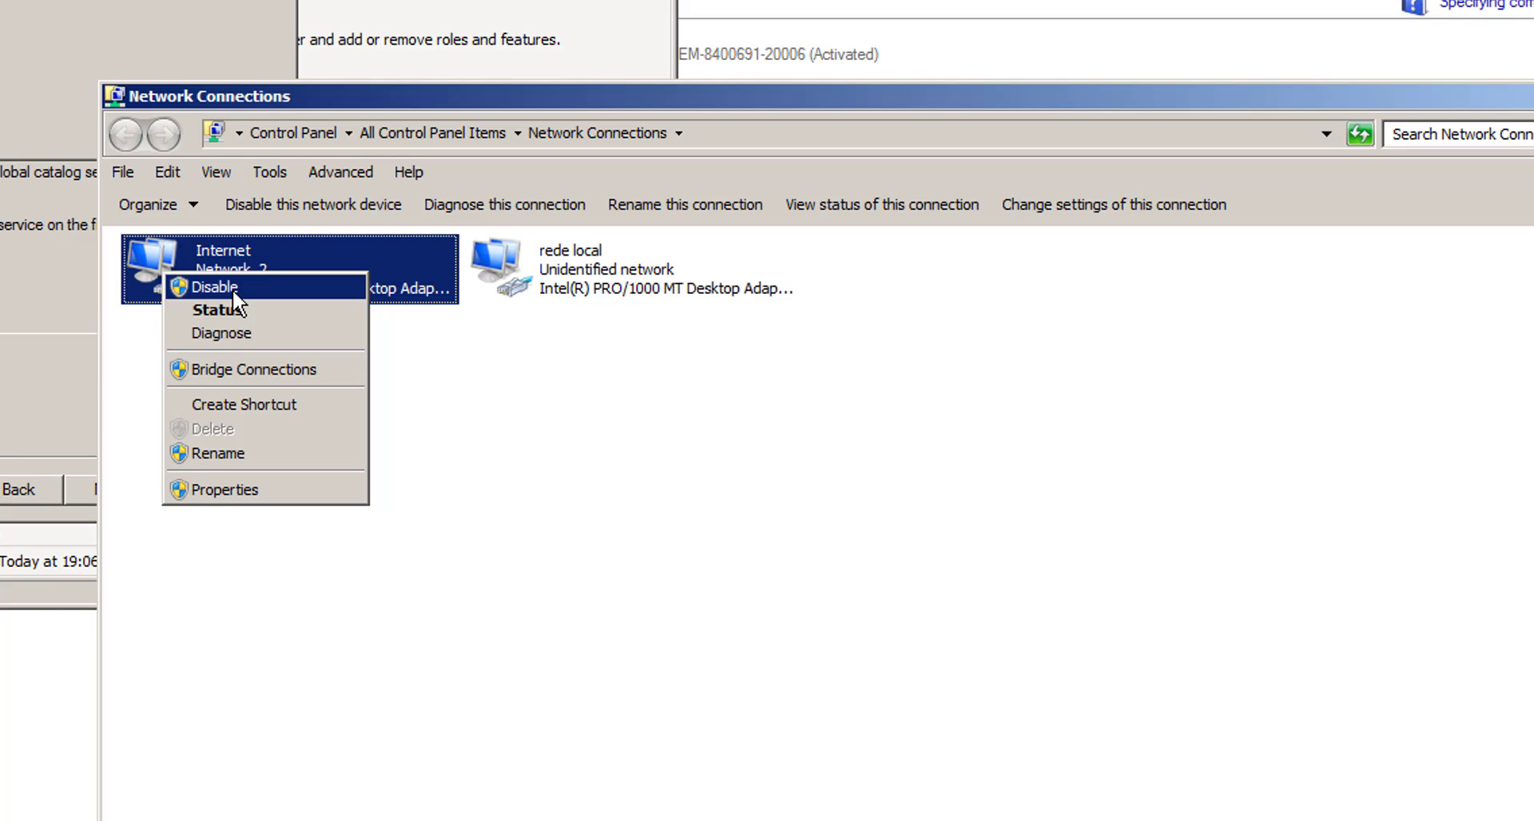
click(227, 286)
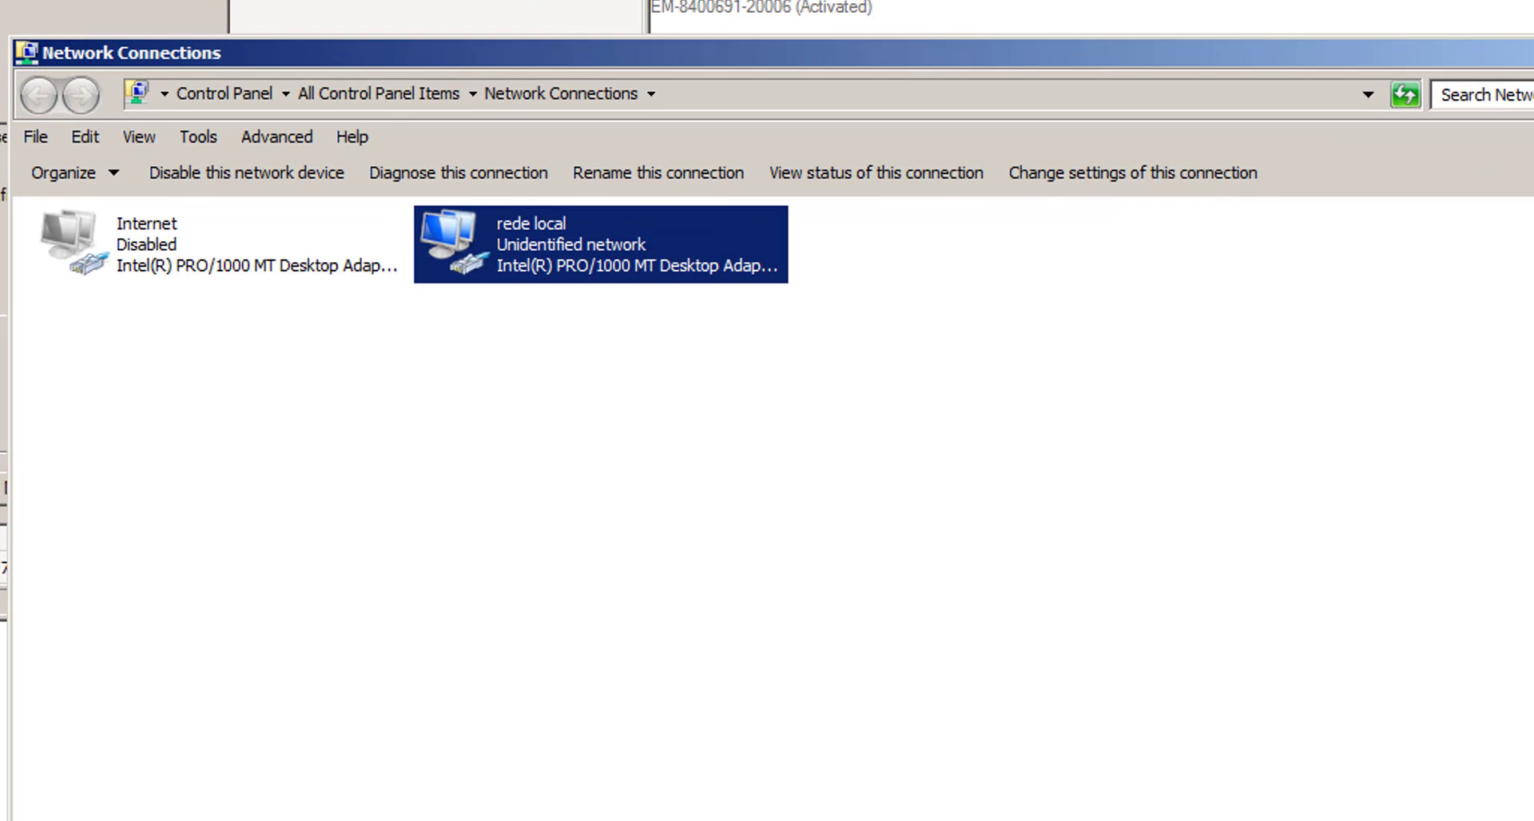
key(alt+F4)
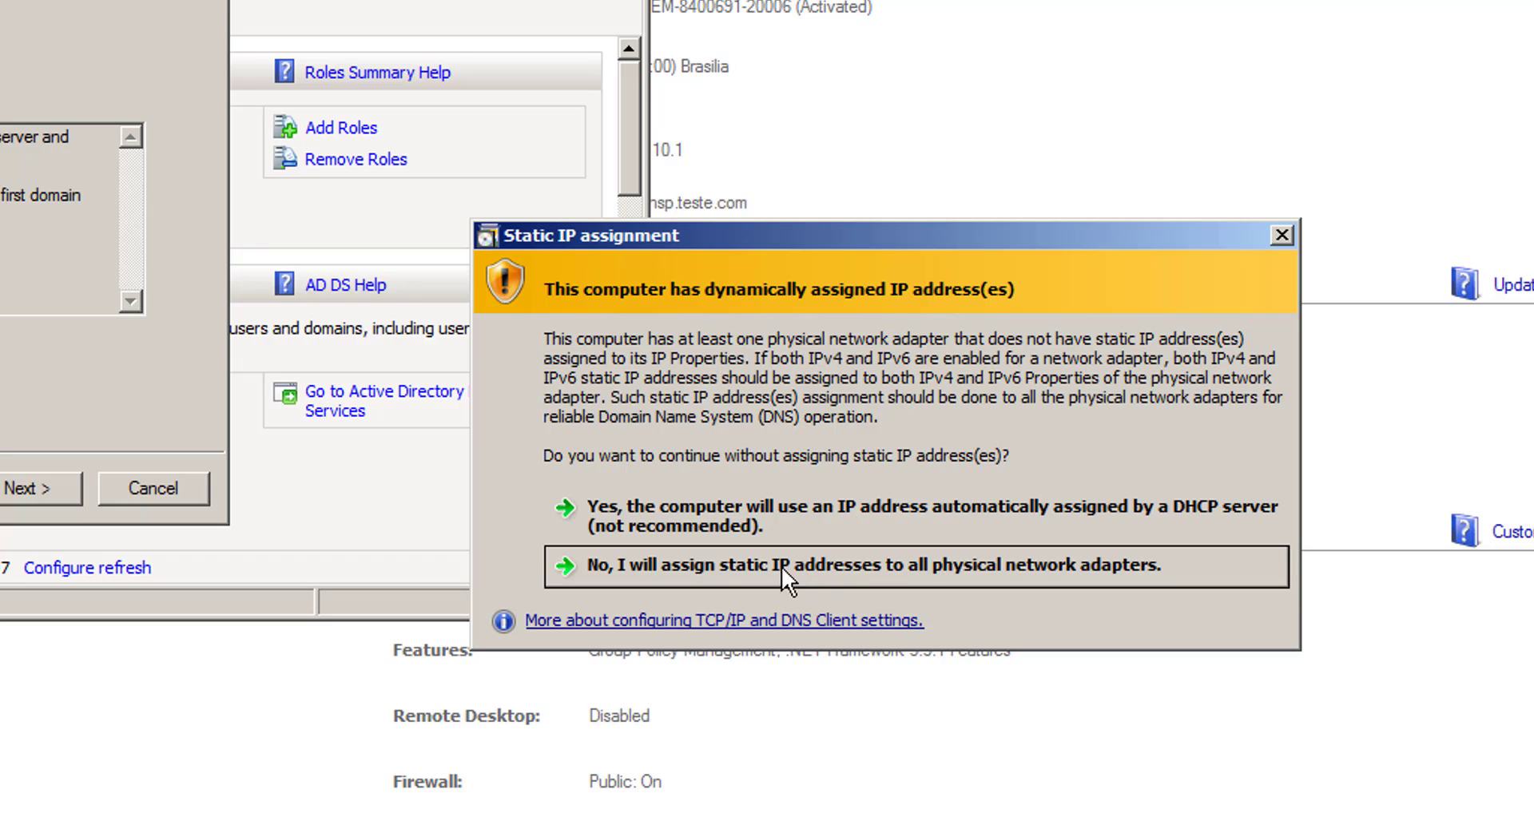
- Choose to assign static IPs, then re-confirm the Windows Server 2008 R2 forest level and DNS server option
click(807, 564)
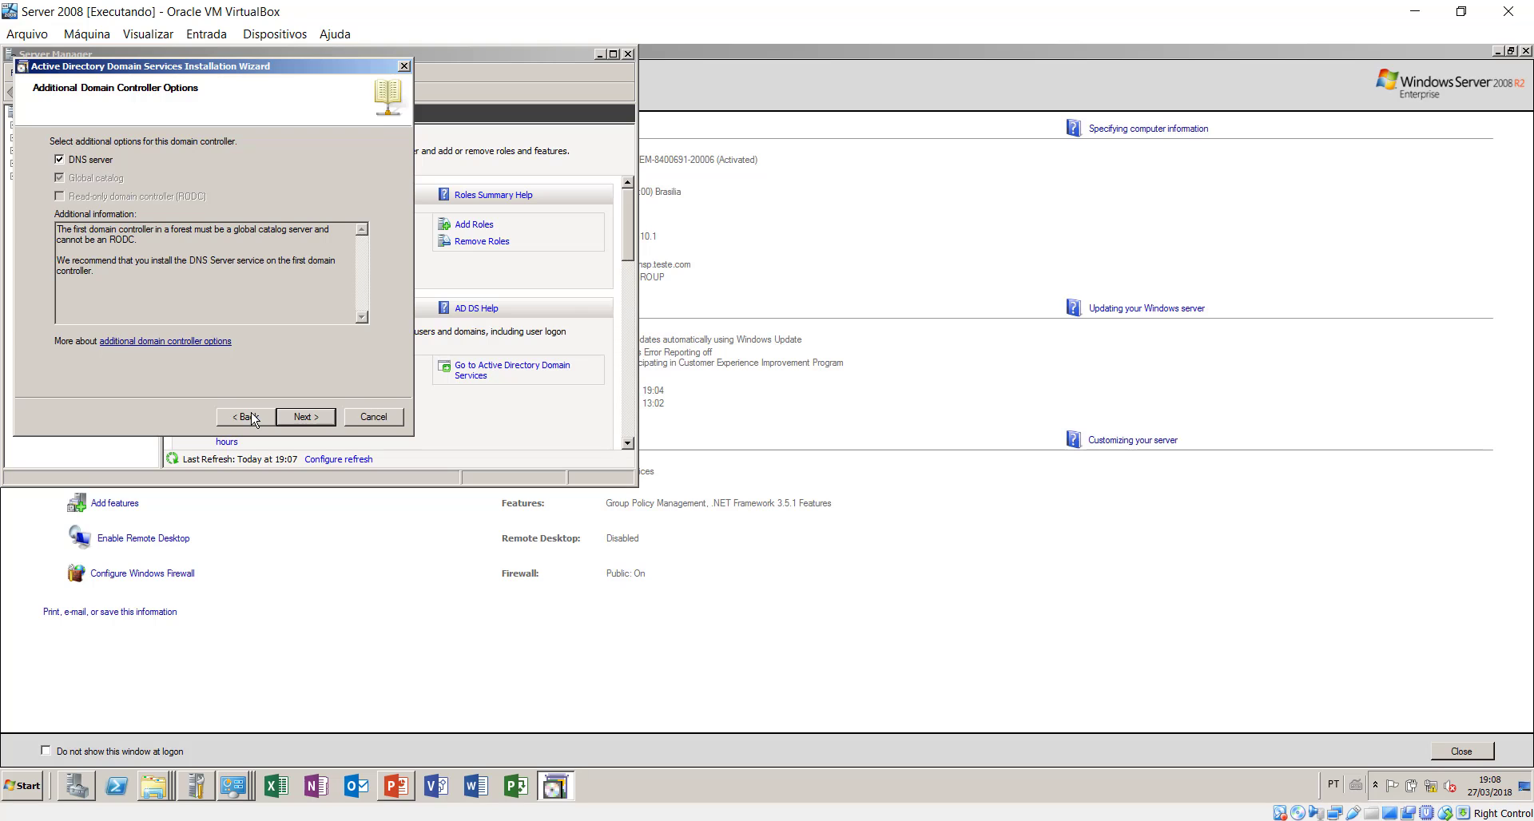
click(253, 418)
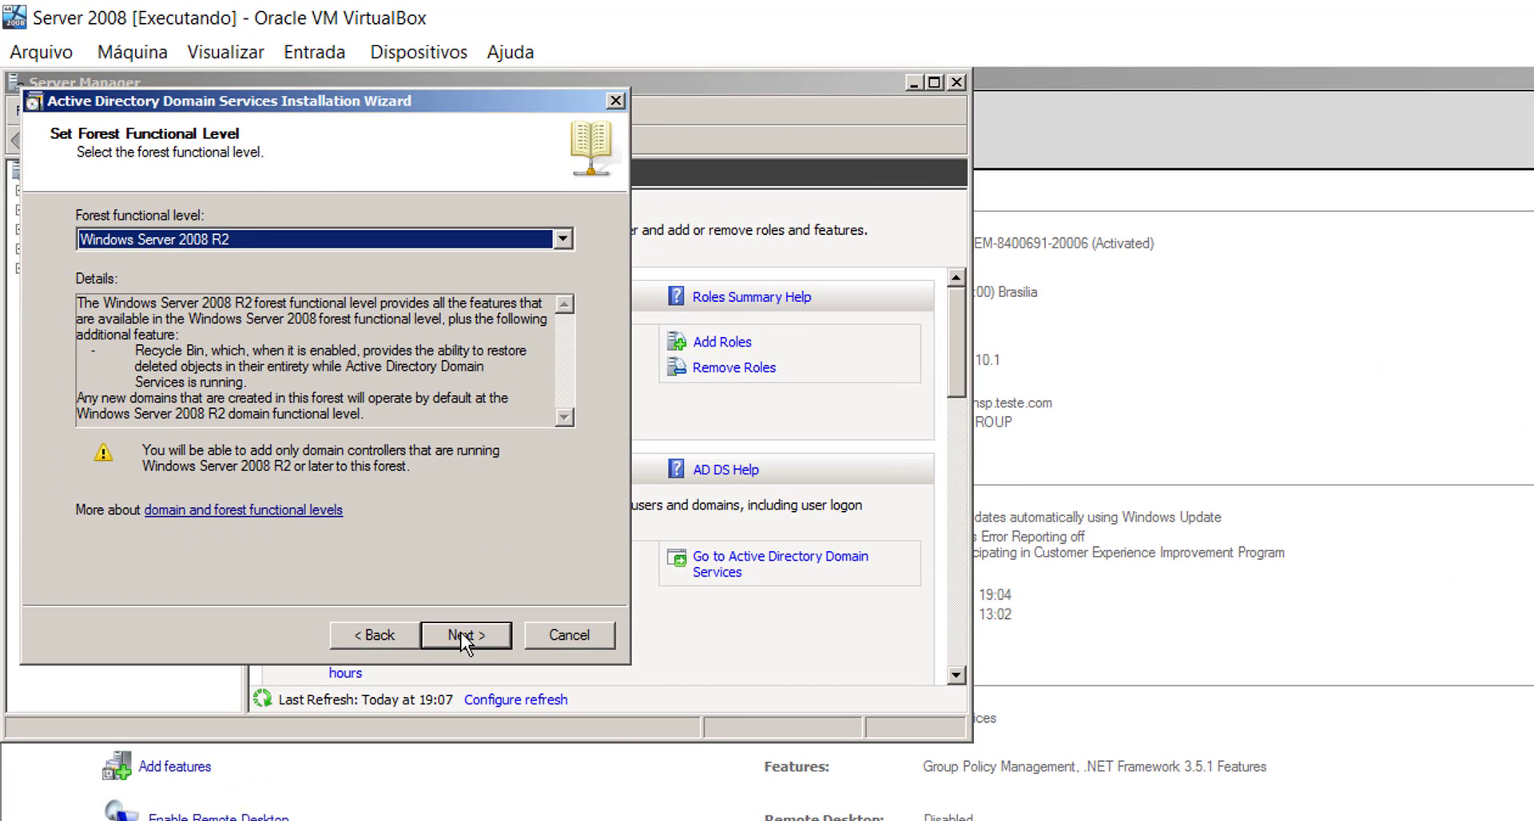
click(471, 632)
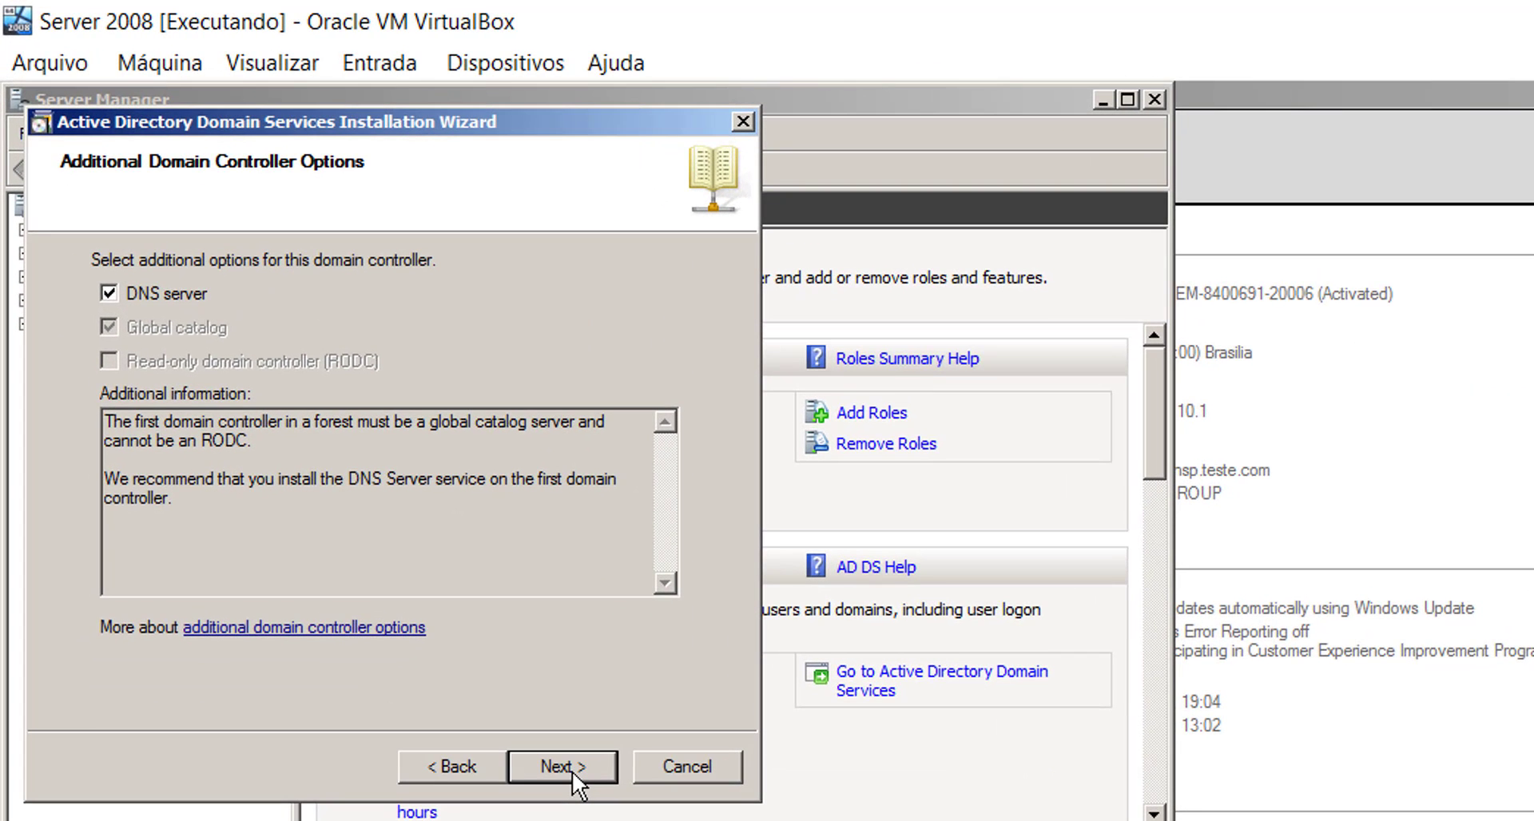
click(572, 770)
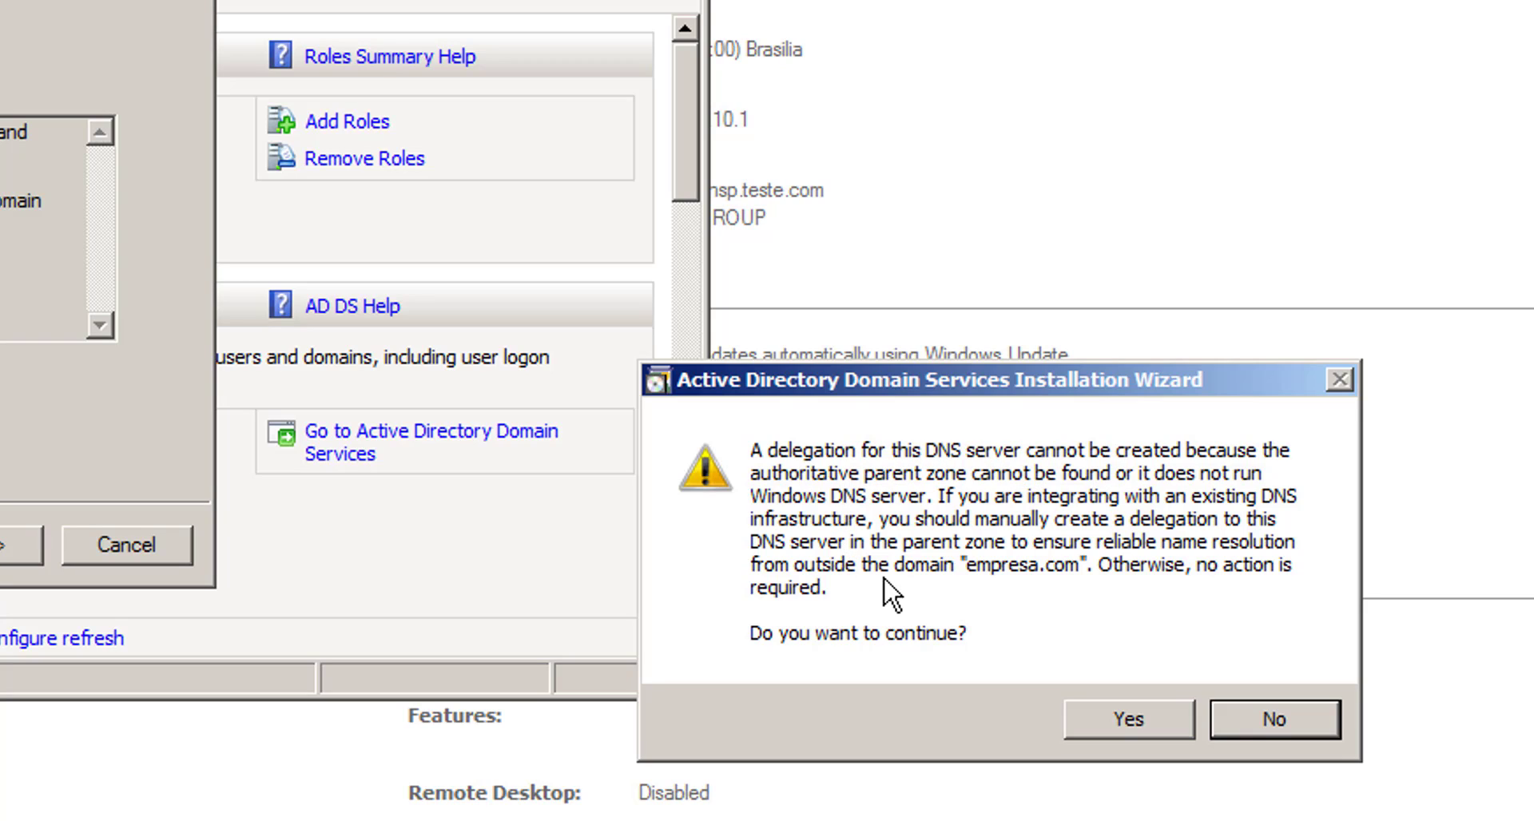
- Accept the DNS delegation warning and keep the default database, log and SYSVOL folders
click(1128, 717)
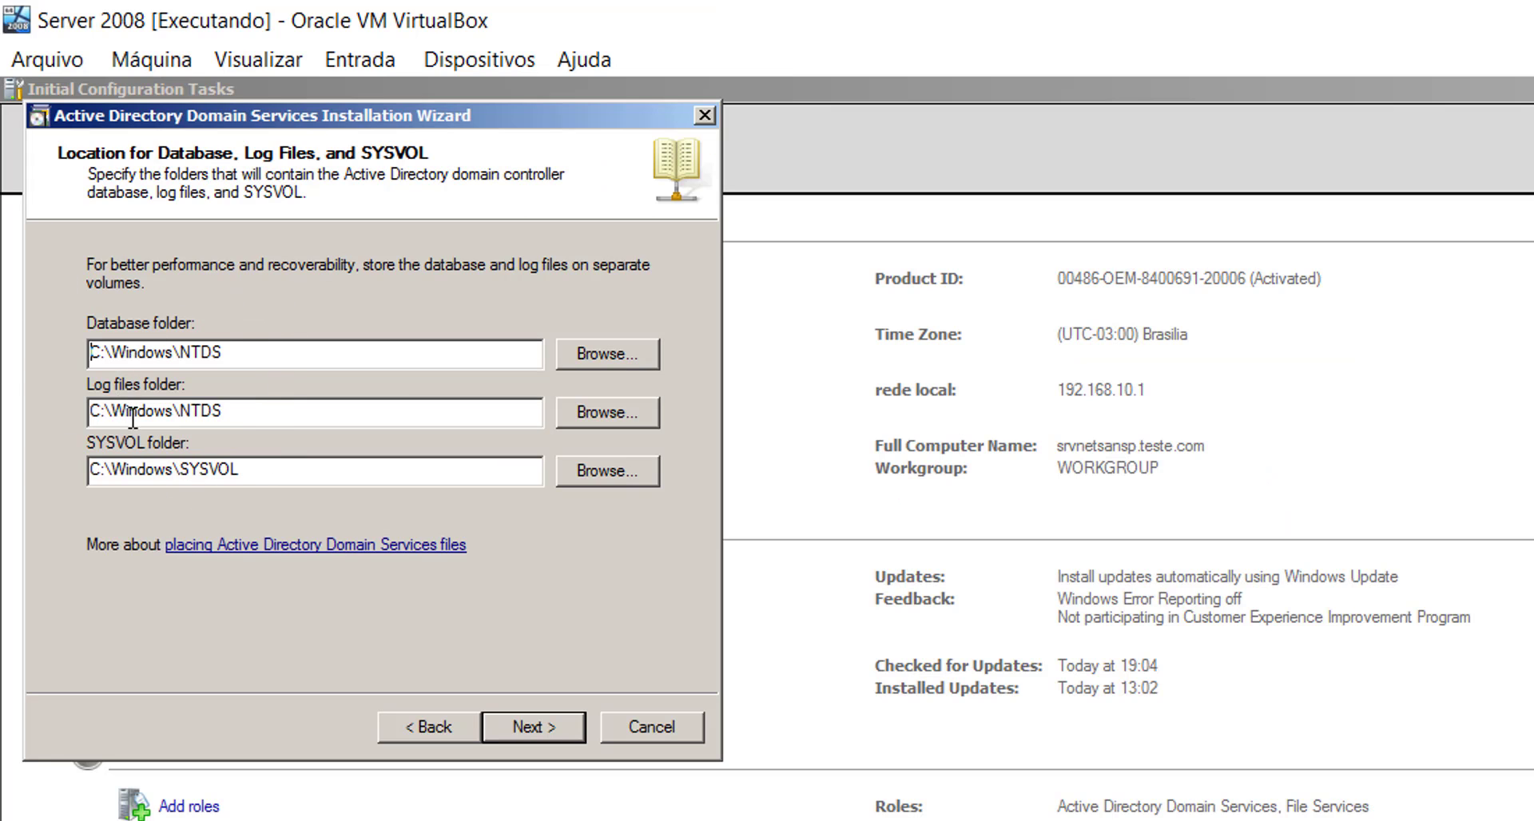
click(540, 730)
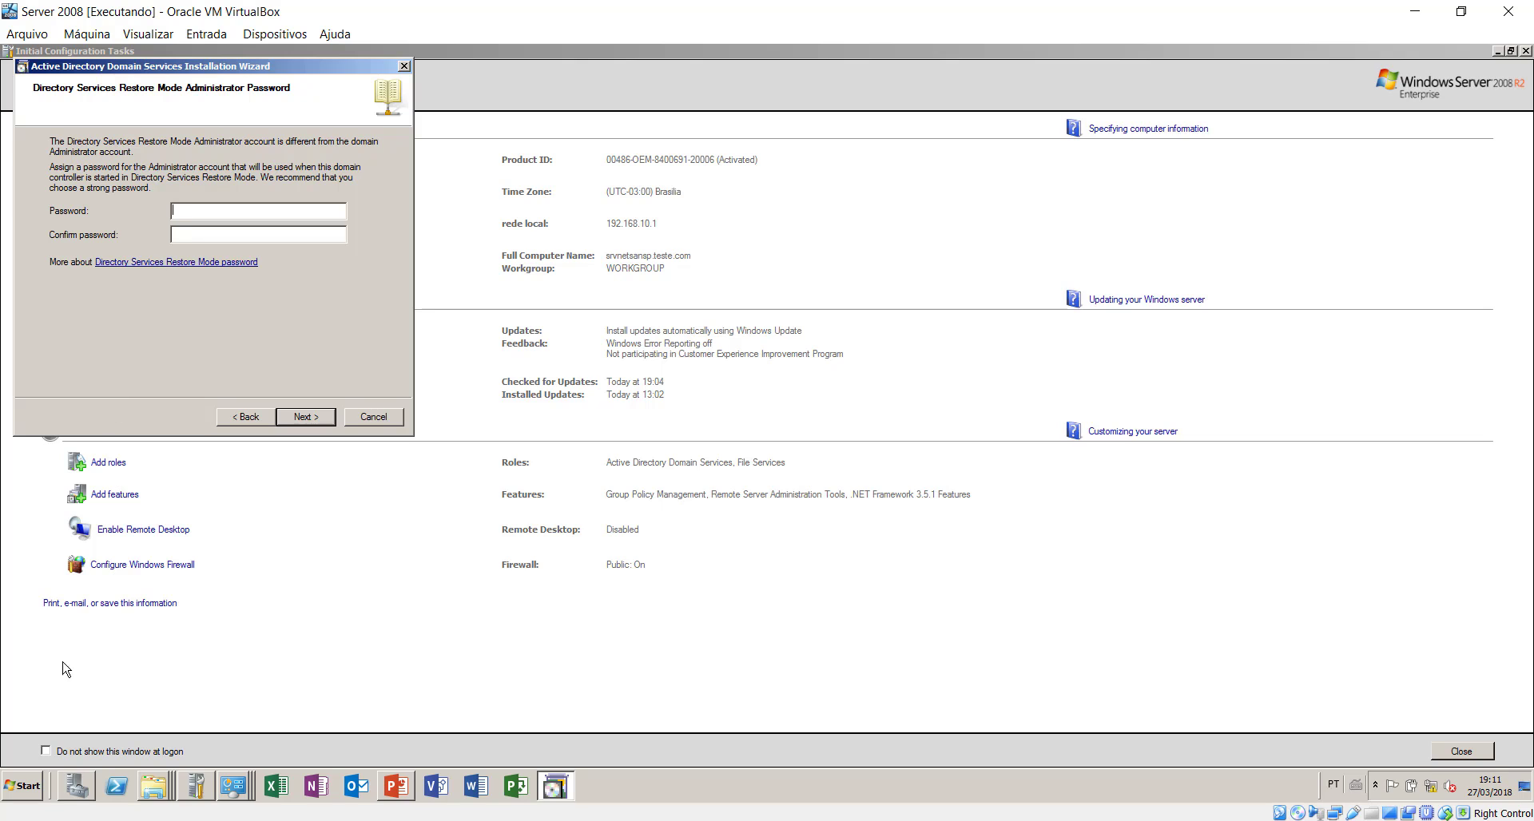
click(24, 789)
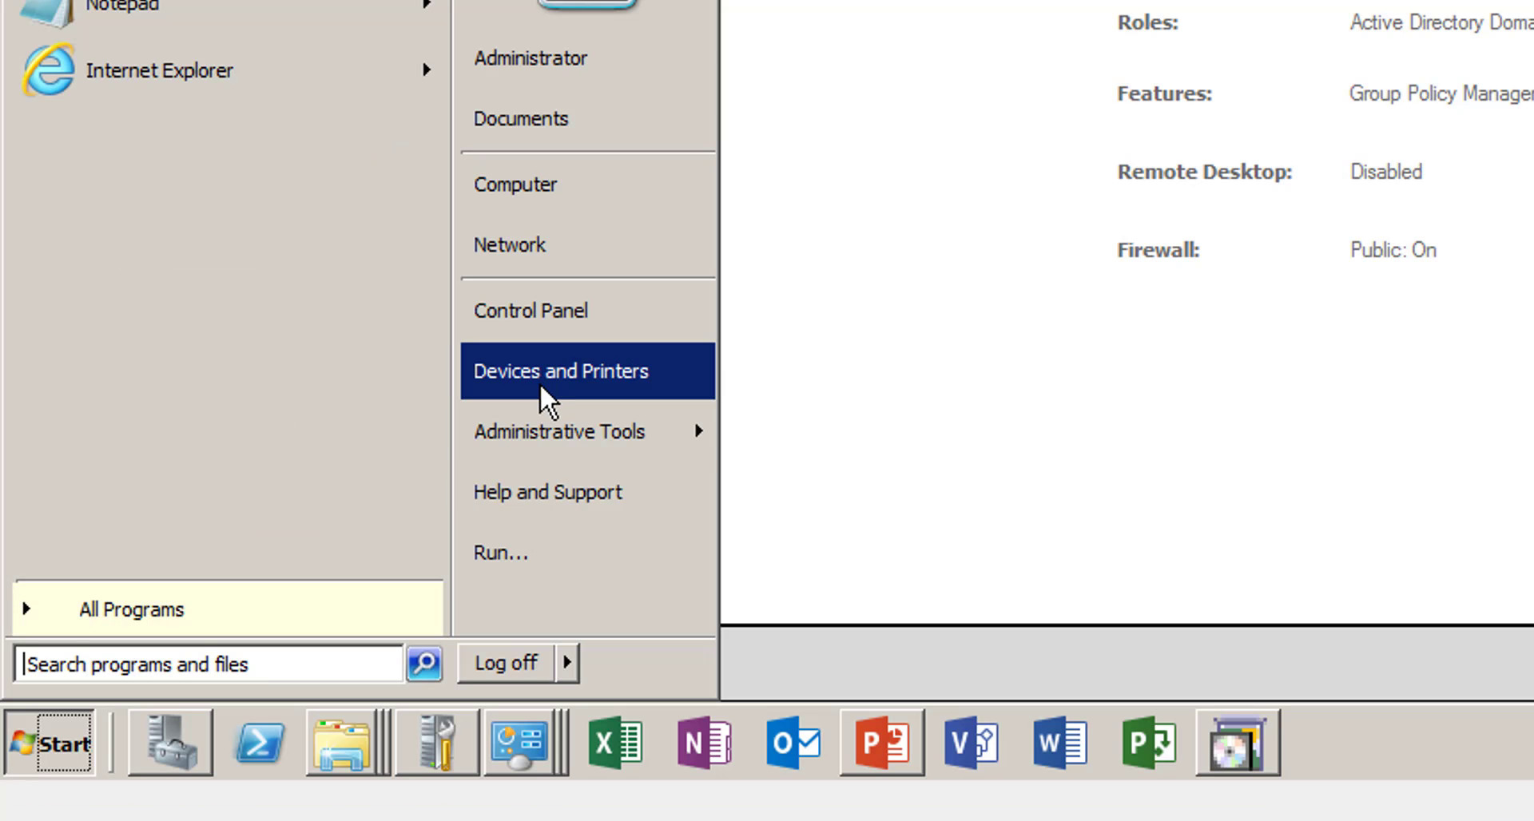
- Open Local Security Policy at Account Policies > Password Policy and move it beside the wizard
mouse_move(541, 432)
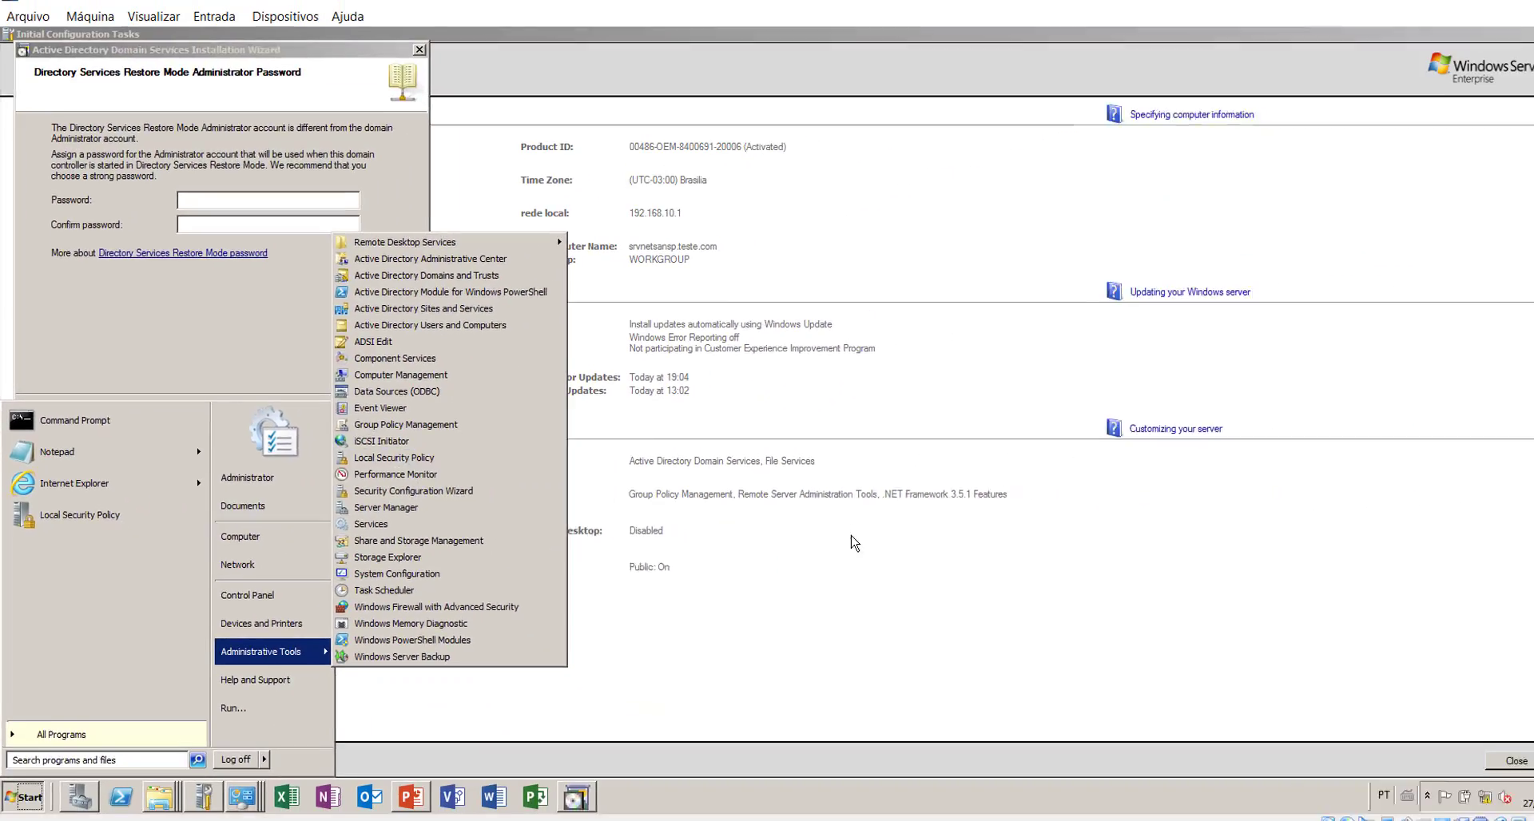
click(823, 548)
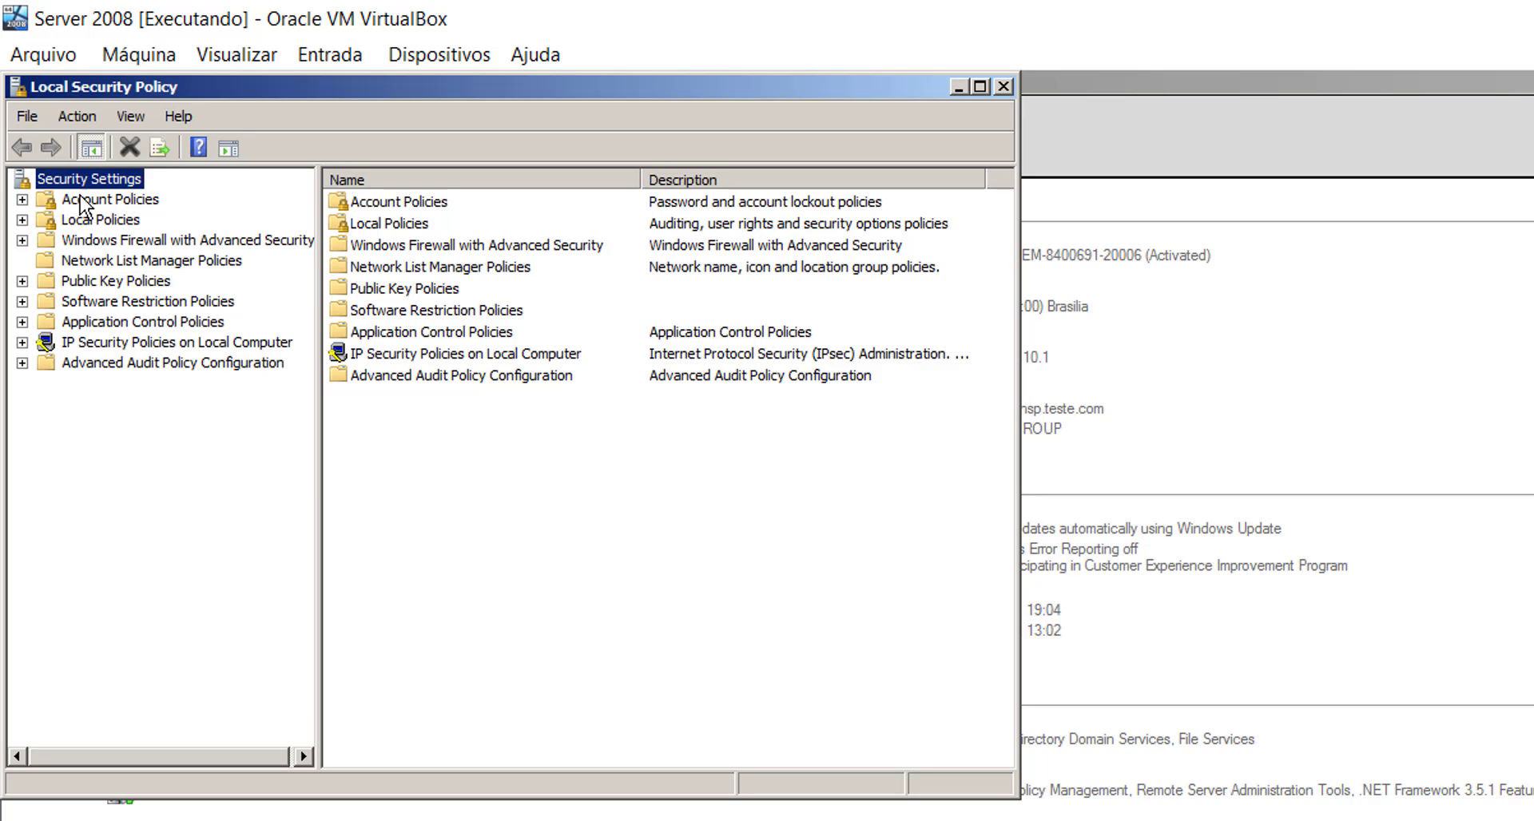
click(22, 199)
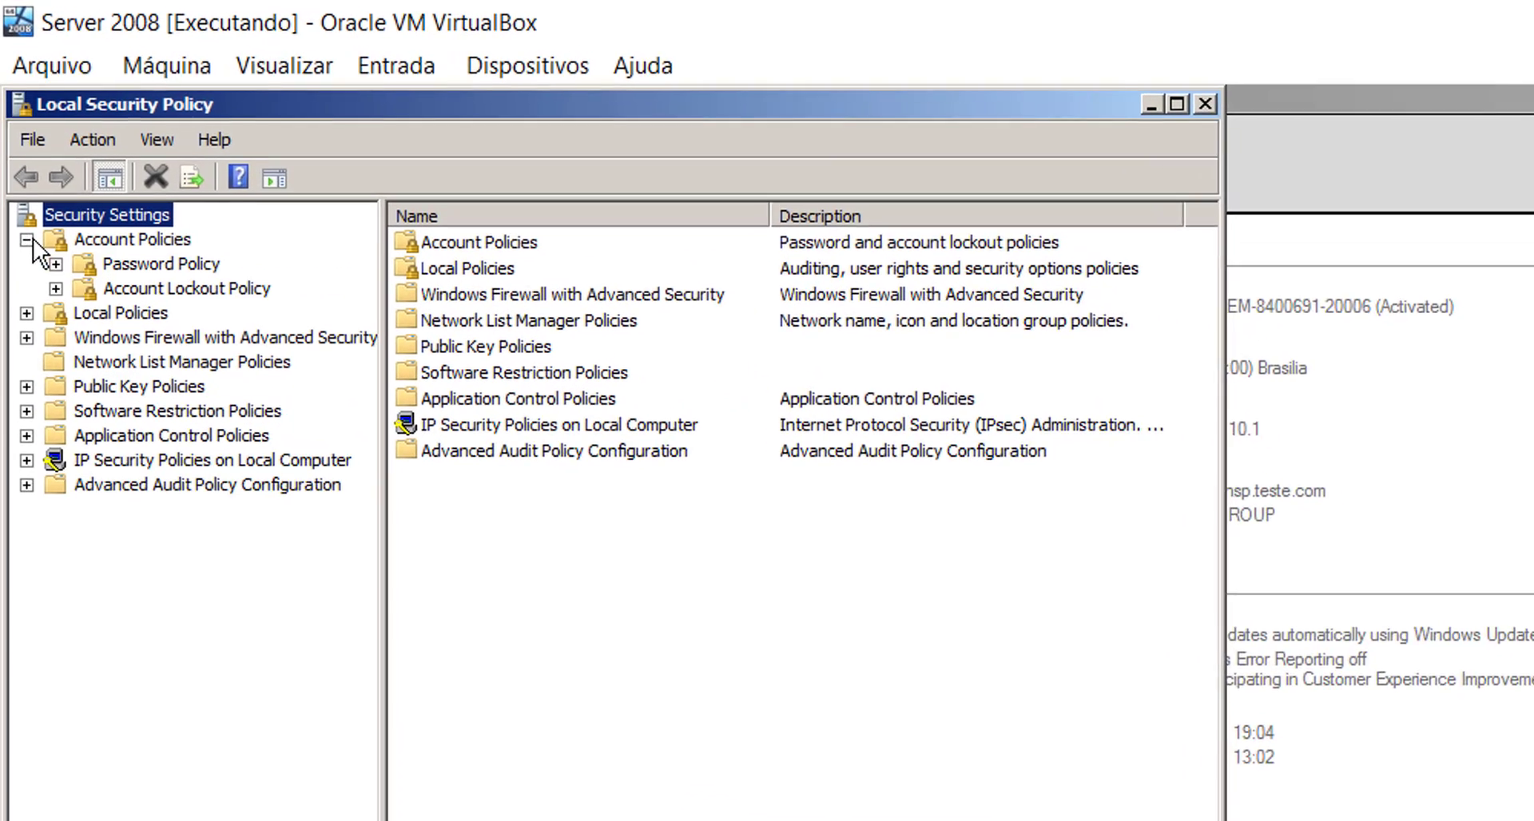
click(164, 287)
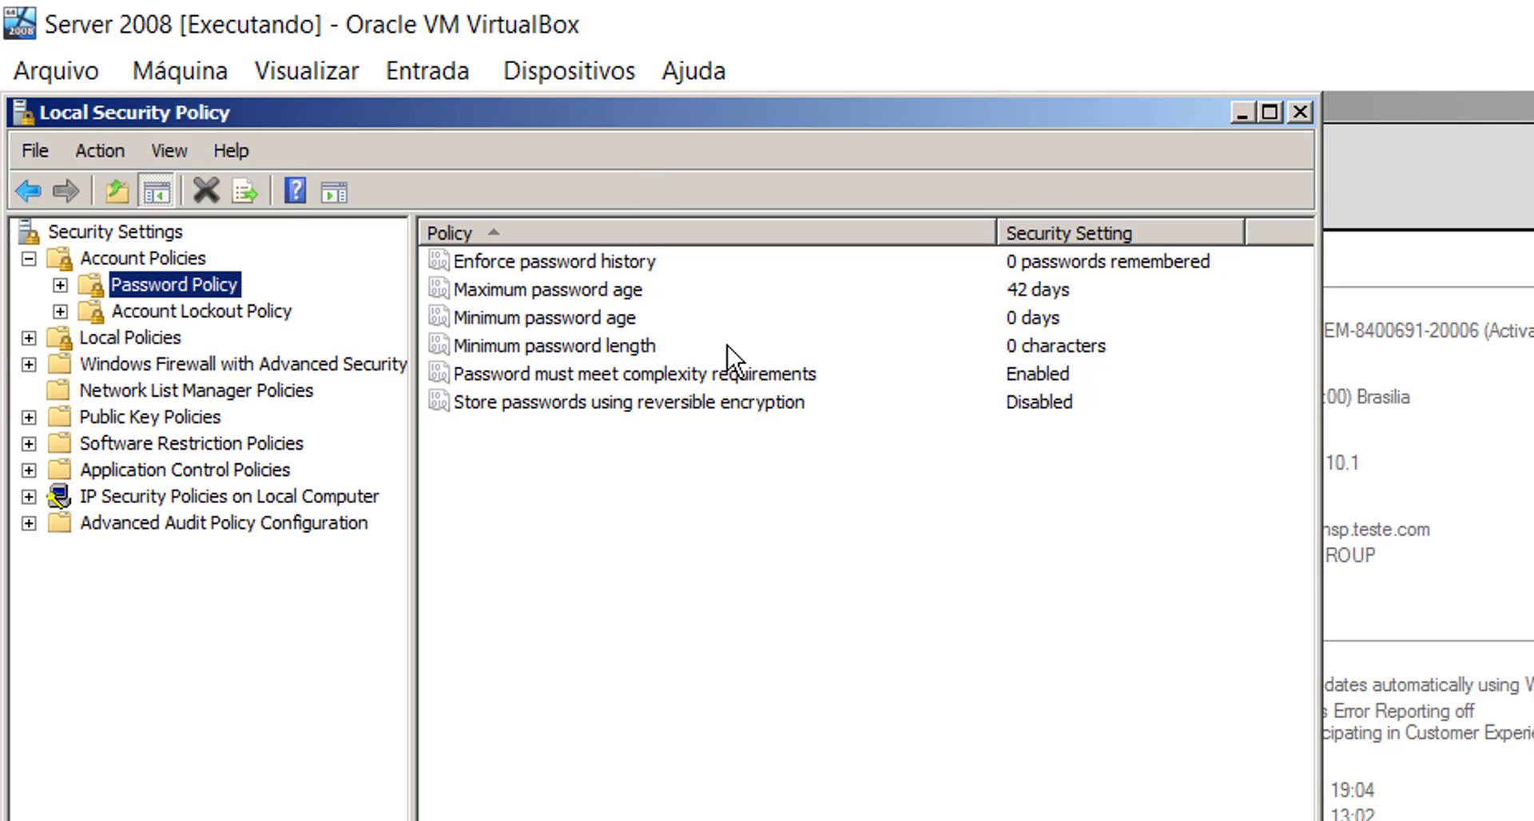
drag(662, 117, 1529, 281)
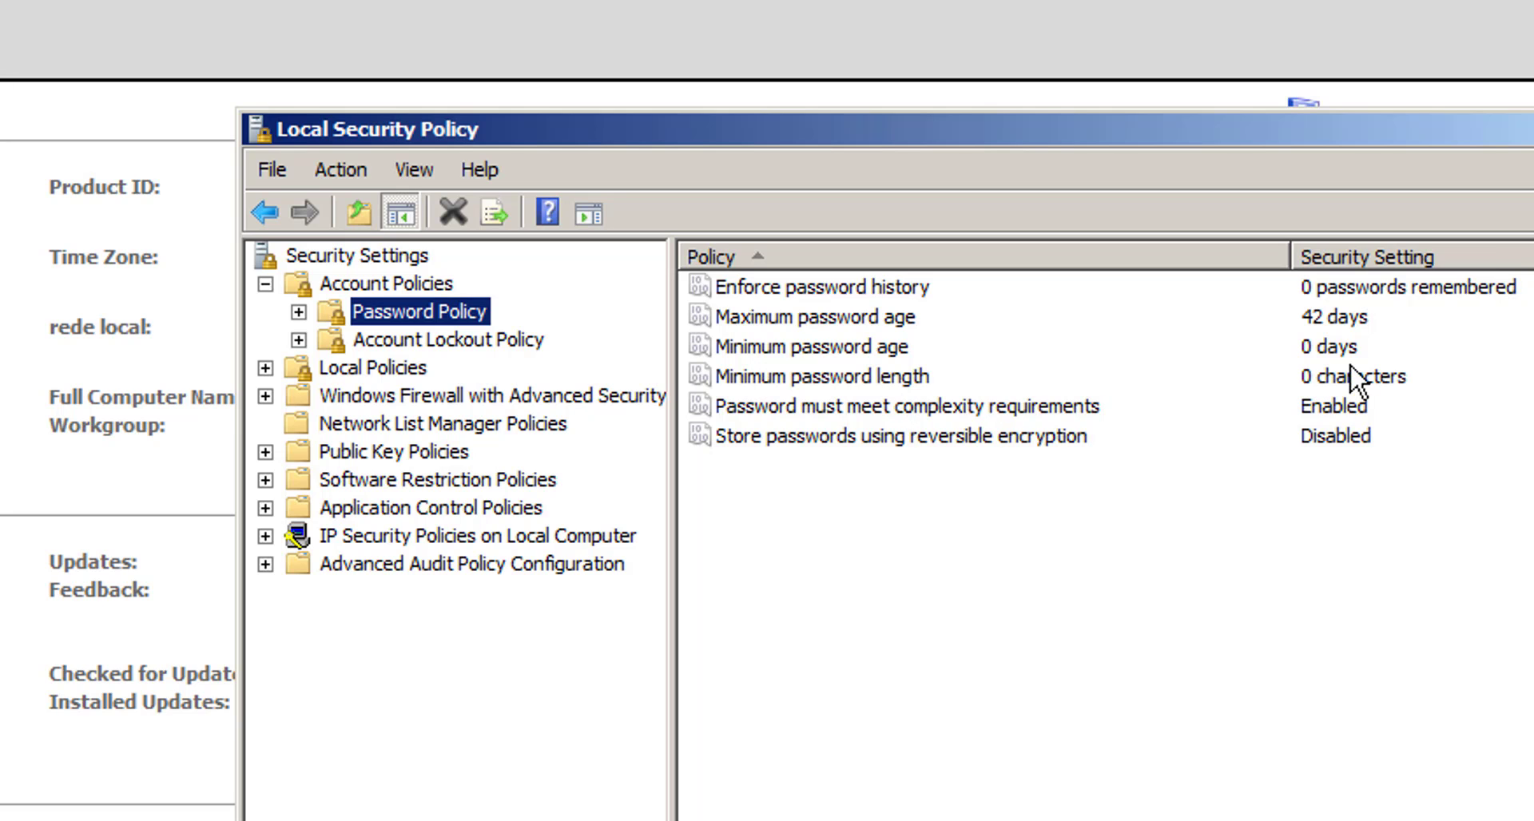
- Enter and confirm the restore-mode password, then dismiss the complexity error it triggers
click(1318, 391)
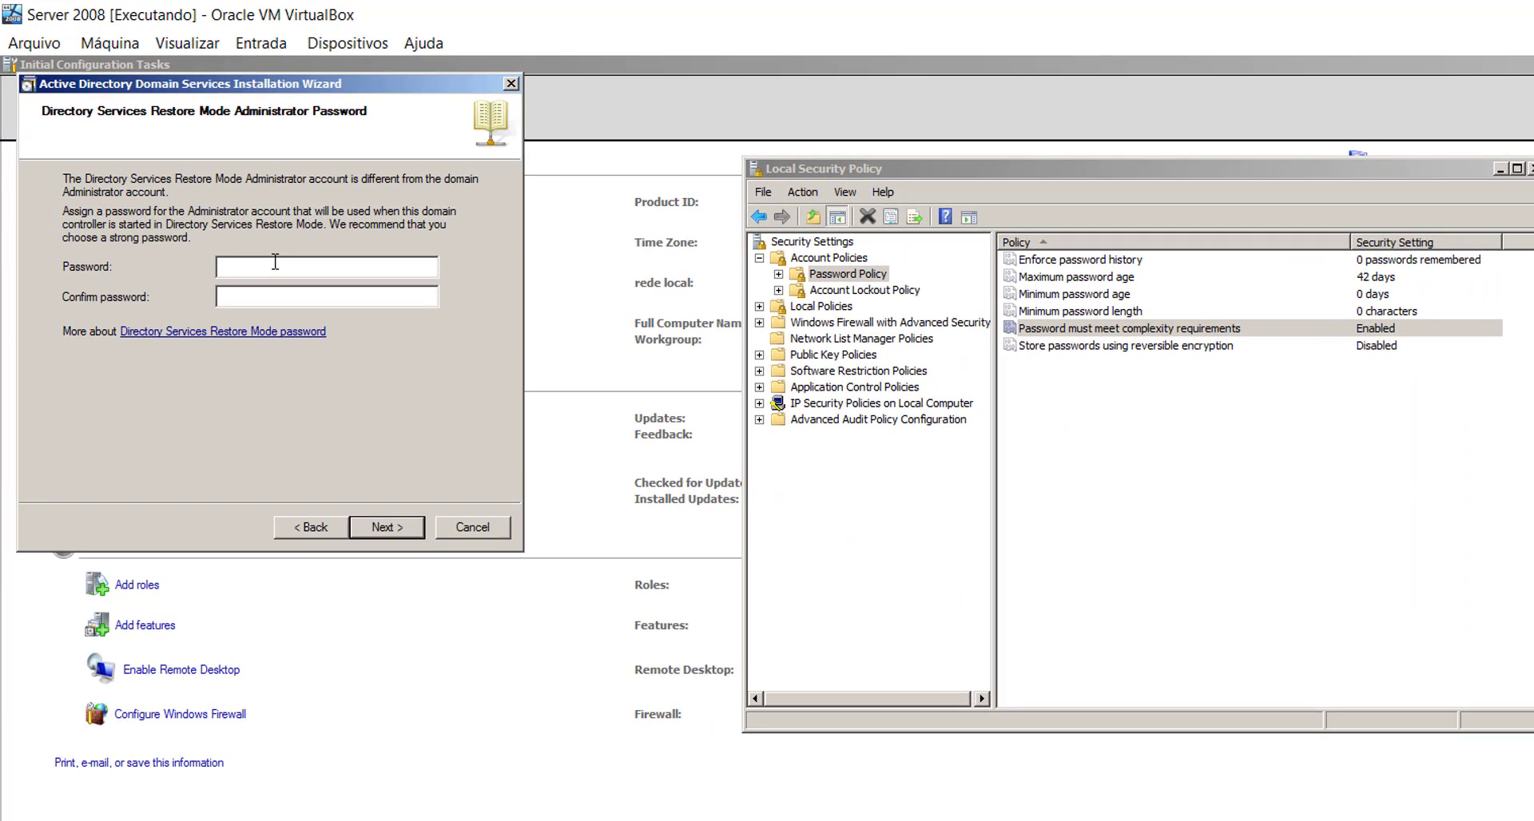
text(P@ssw0rd)
key(Tab)
text(P@ssw0rd)
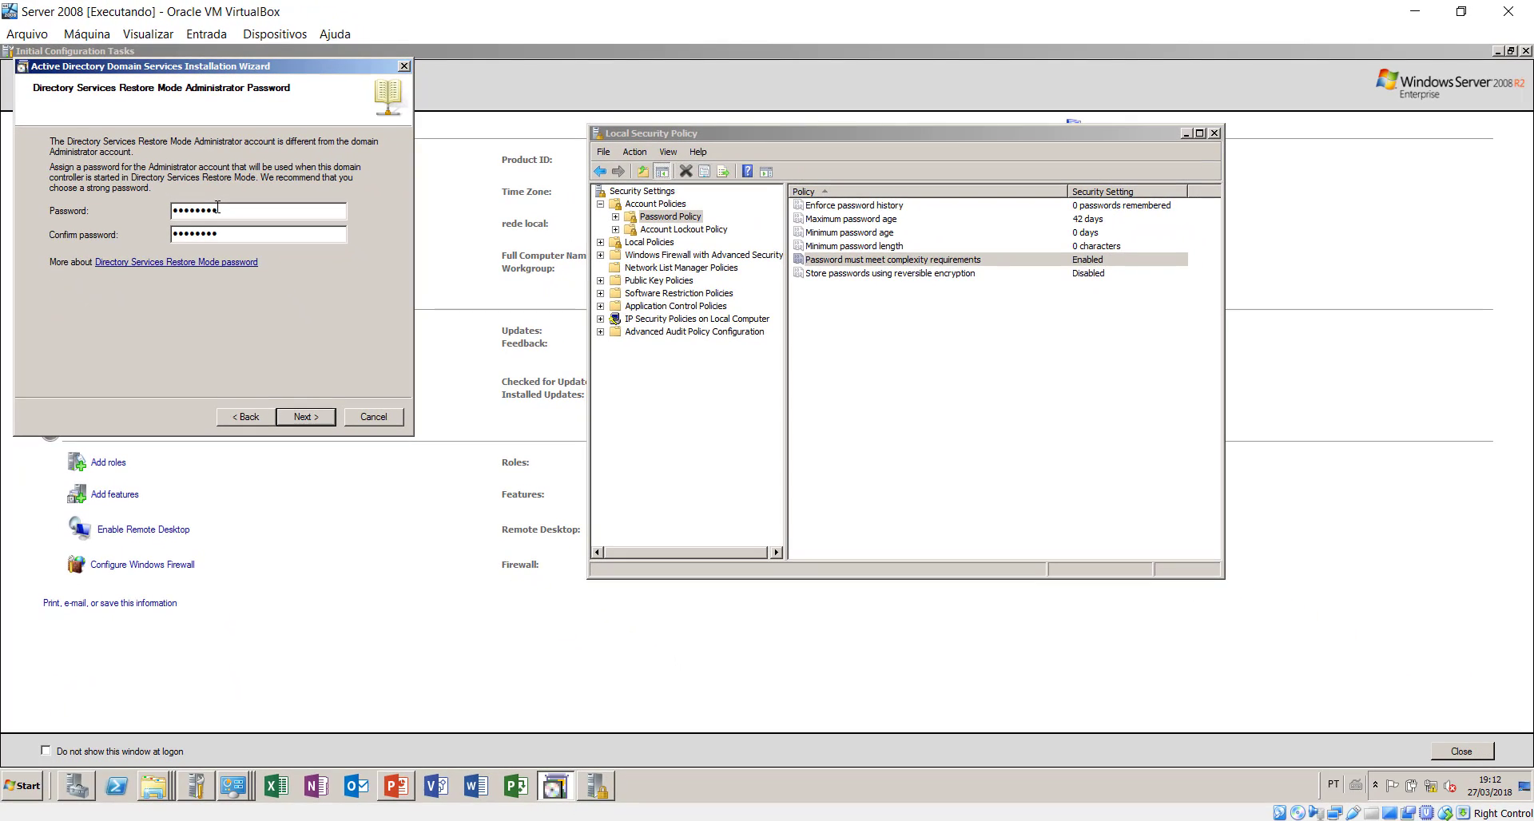
click(306, 417)
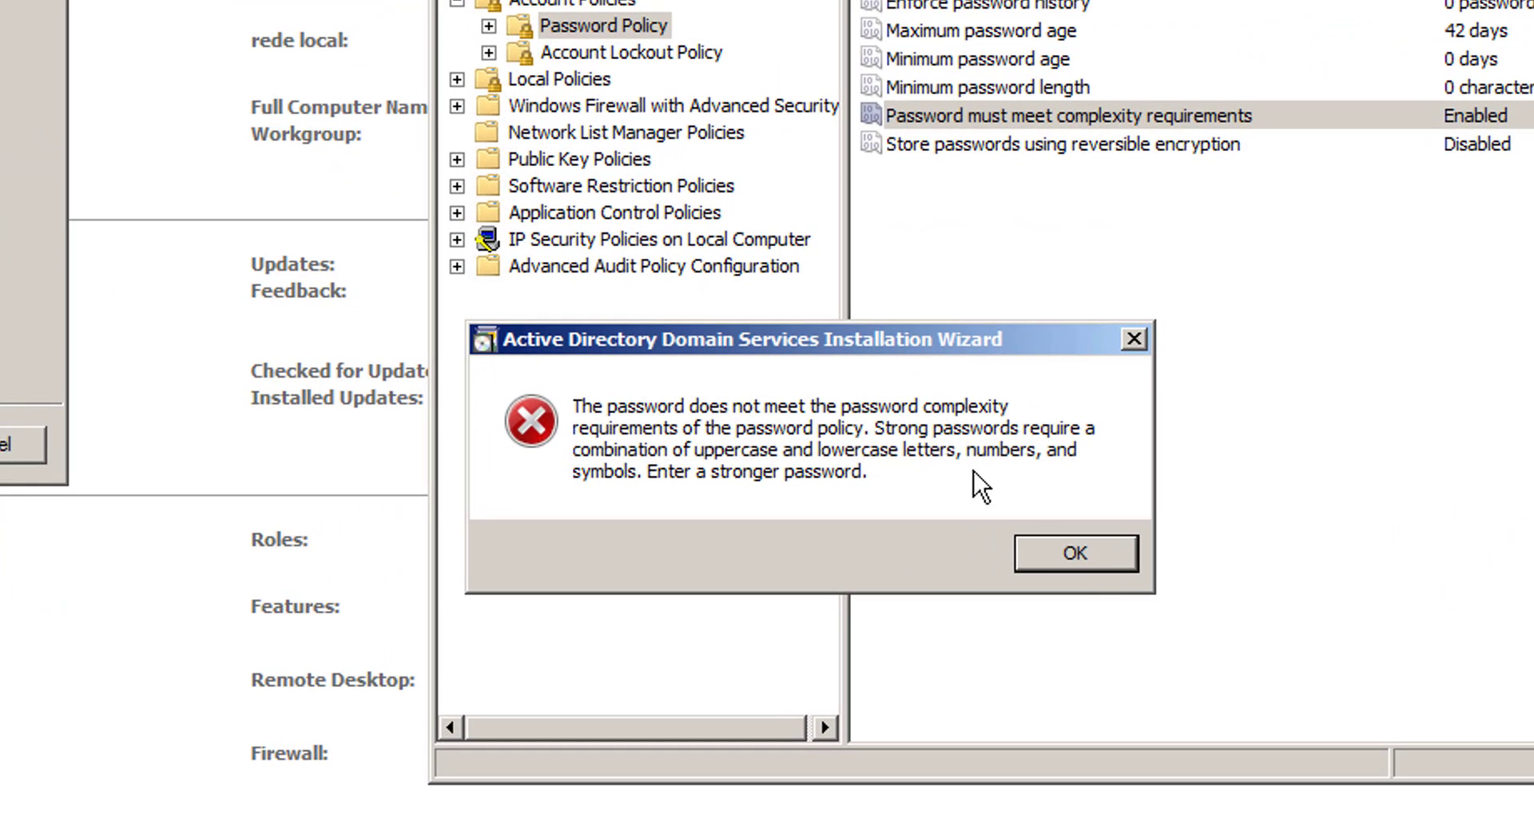
click(1068, 558)
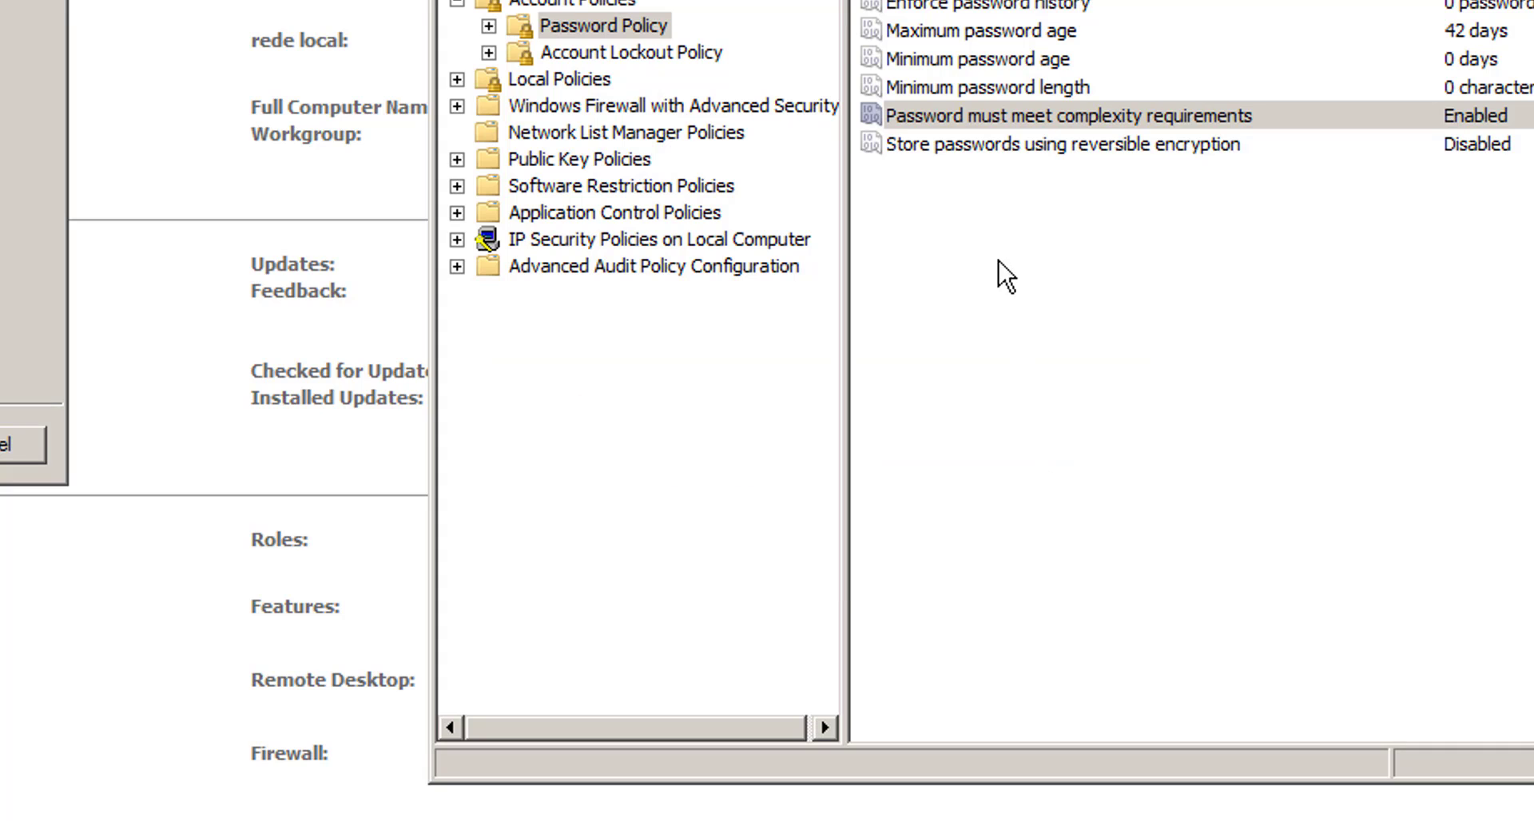
- Set the 'Password must meet complexity requirements' policy to Disabled
double_click(981, 117)
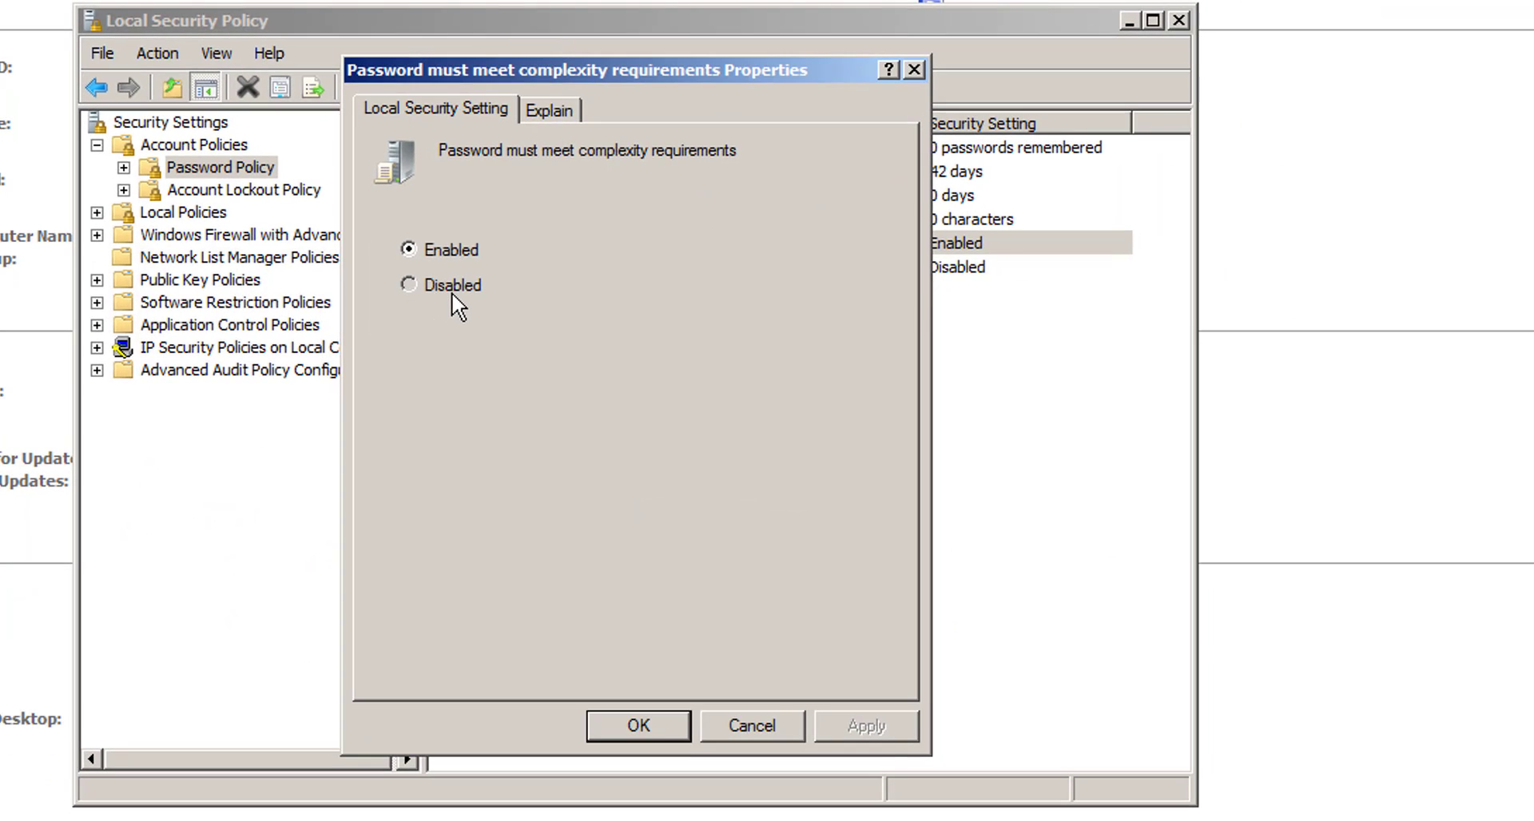
click(511, 325)
click(992, 818)
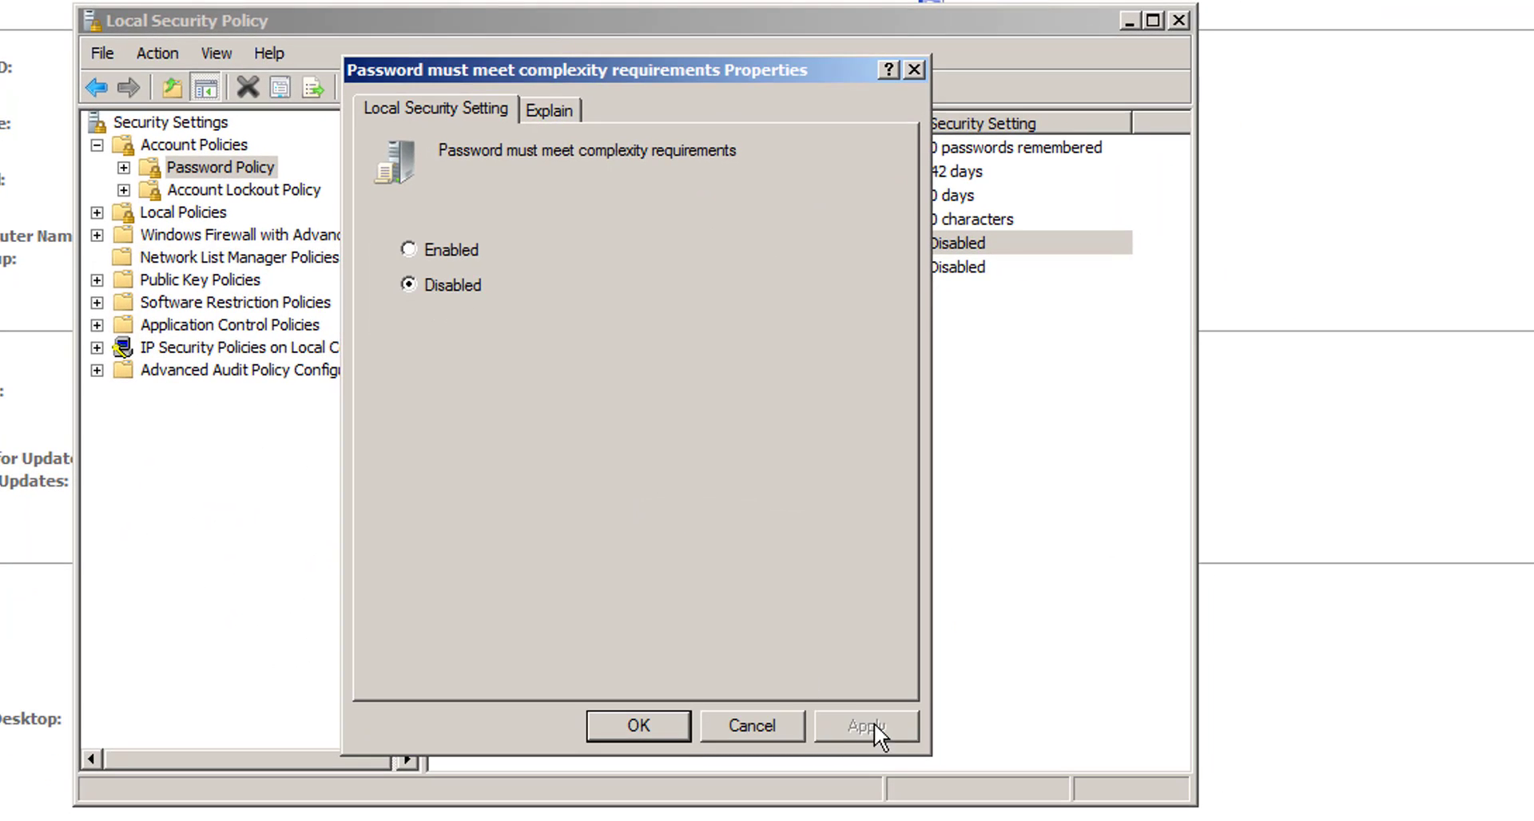
click(638, 725)
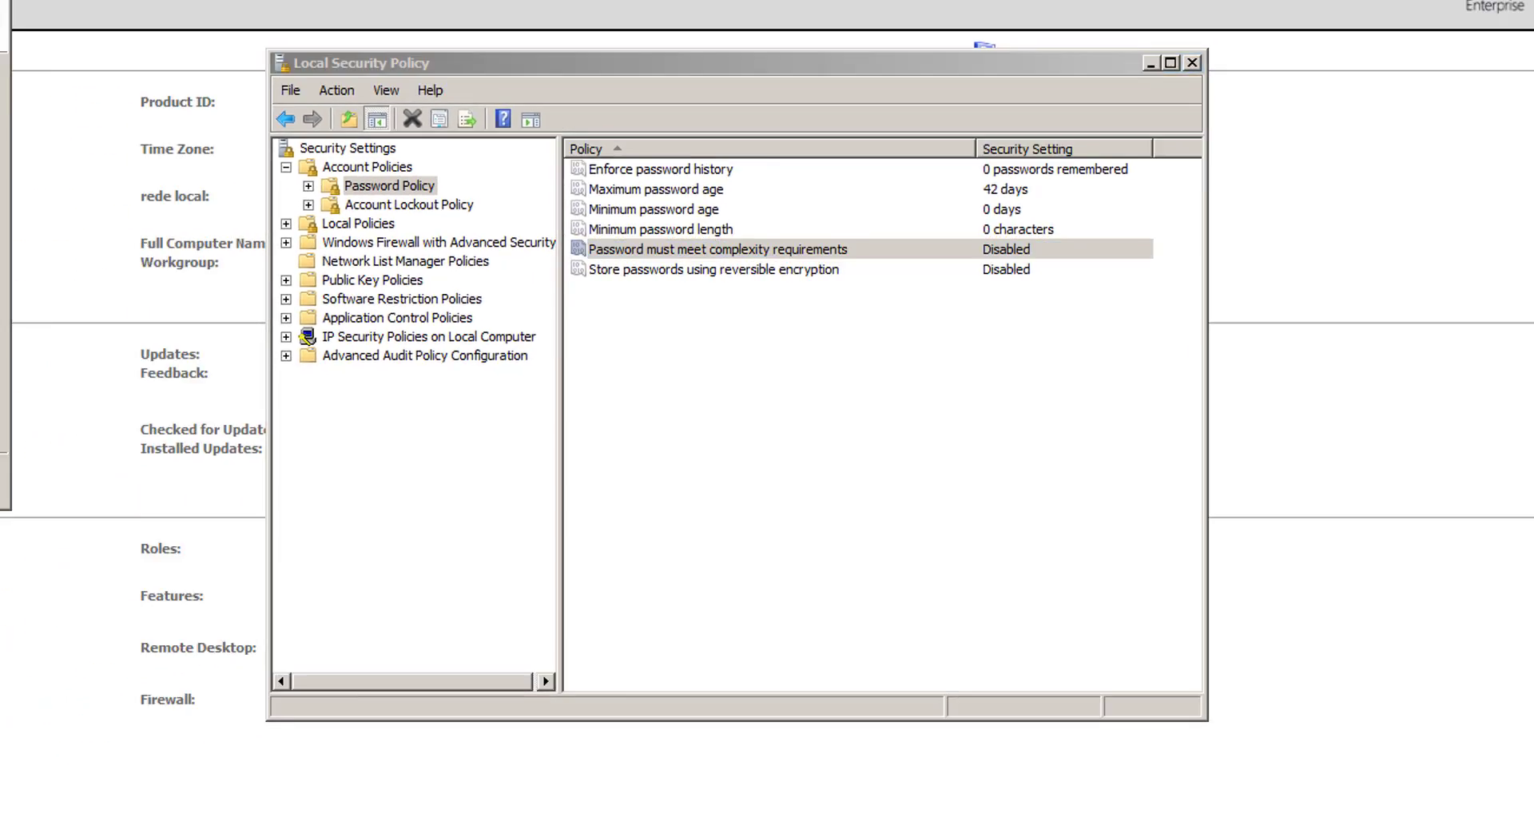
- Refresh group policy by running gpupdate /force
click(27, 781)
click(256, 701)
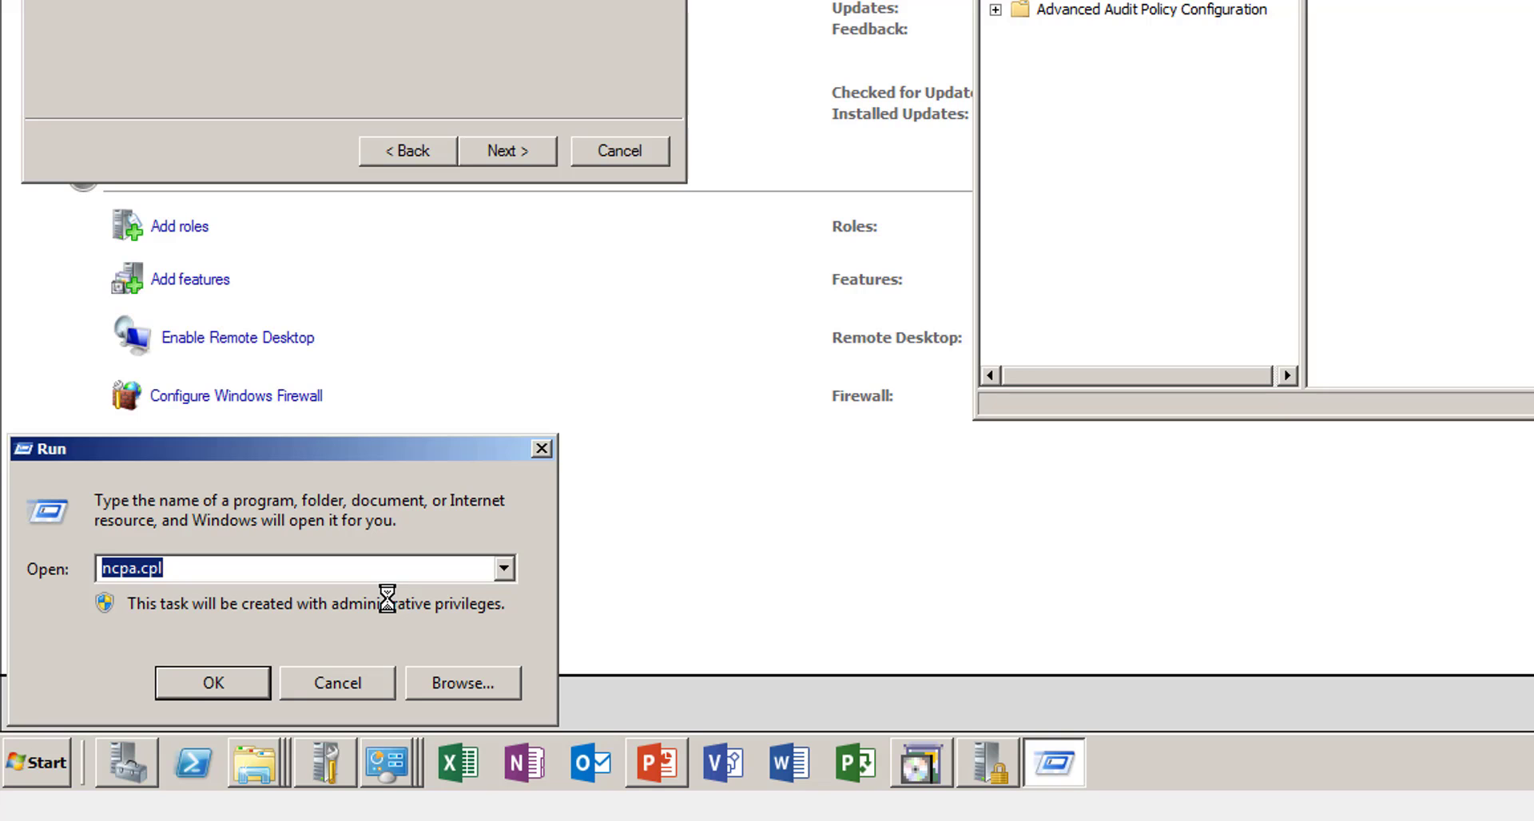
text(gp)
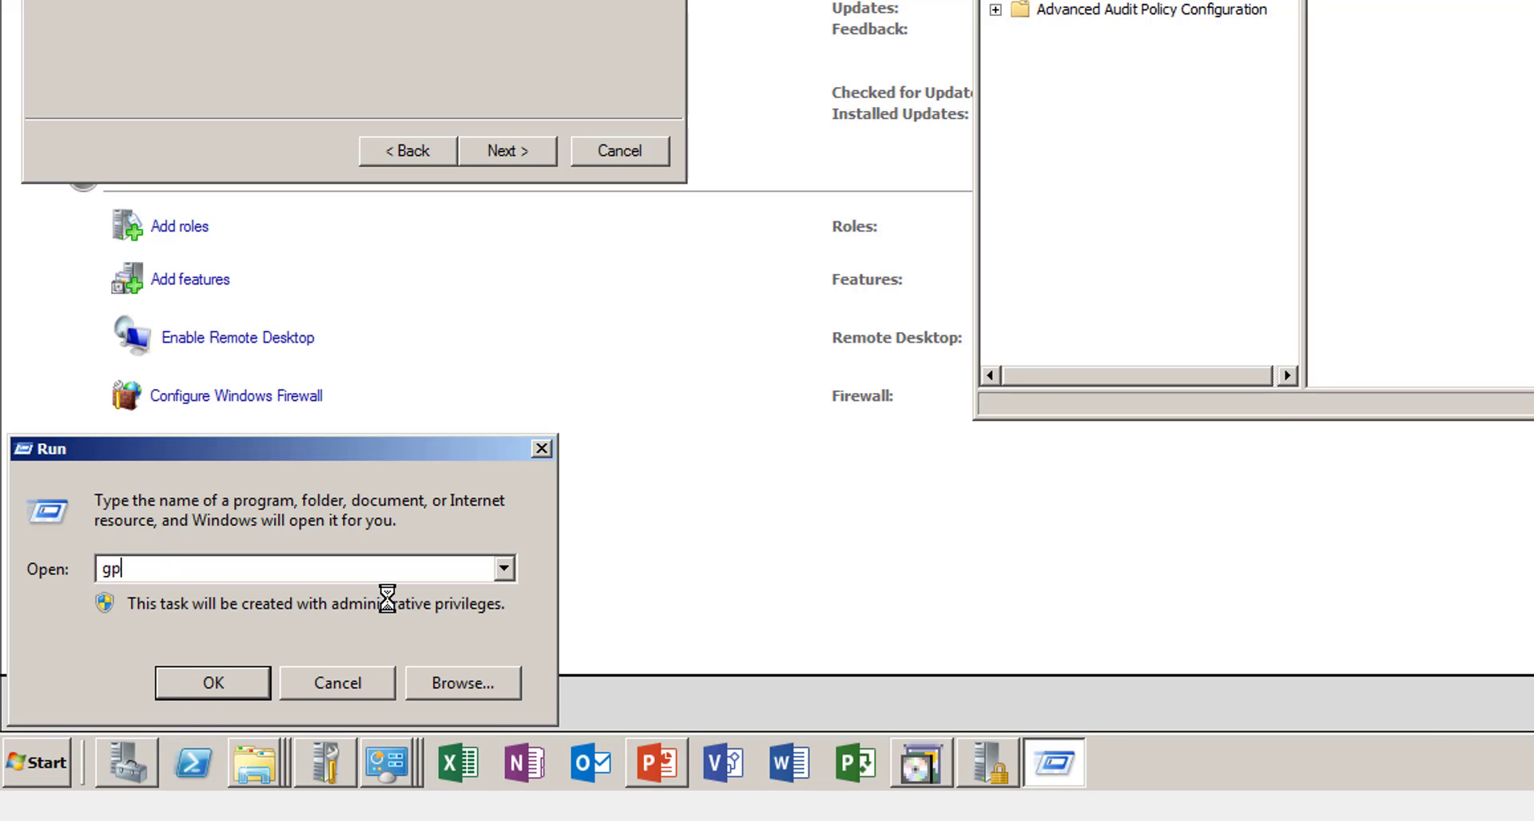
text(upd)
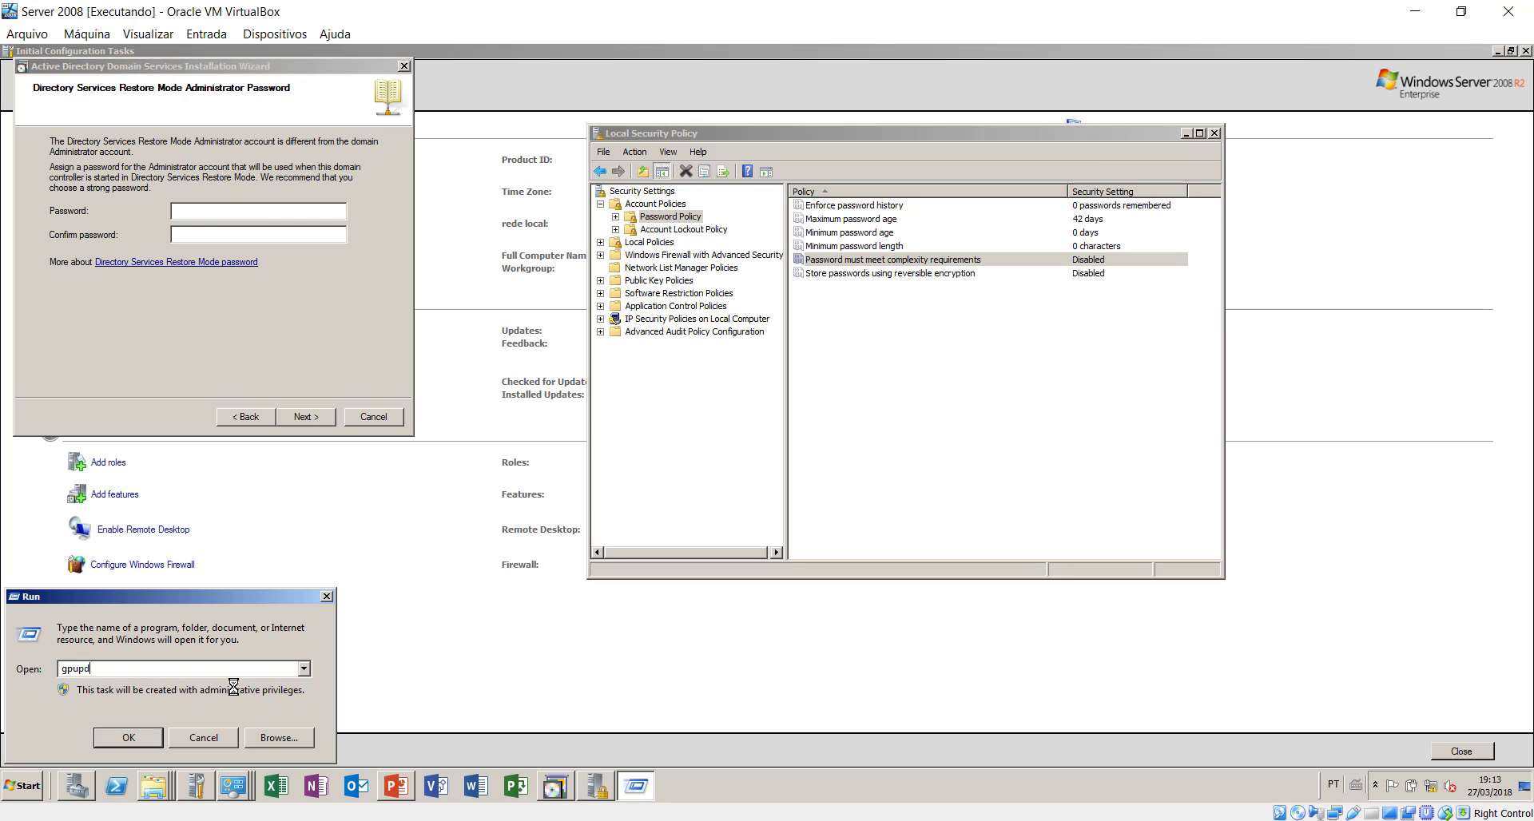
text(a)
text(te /)
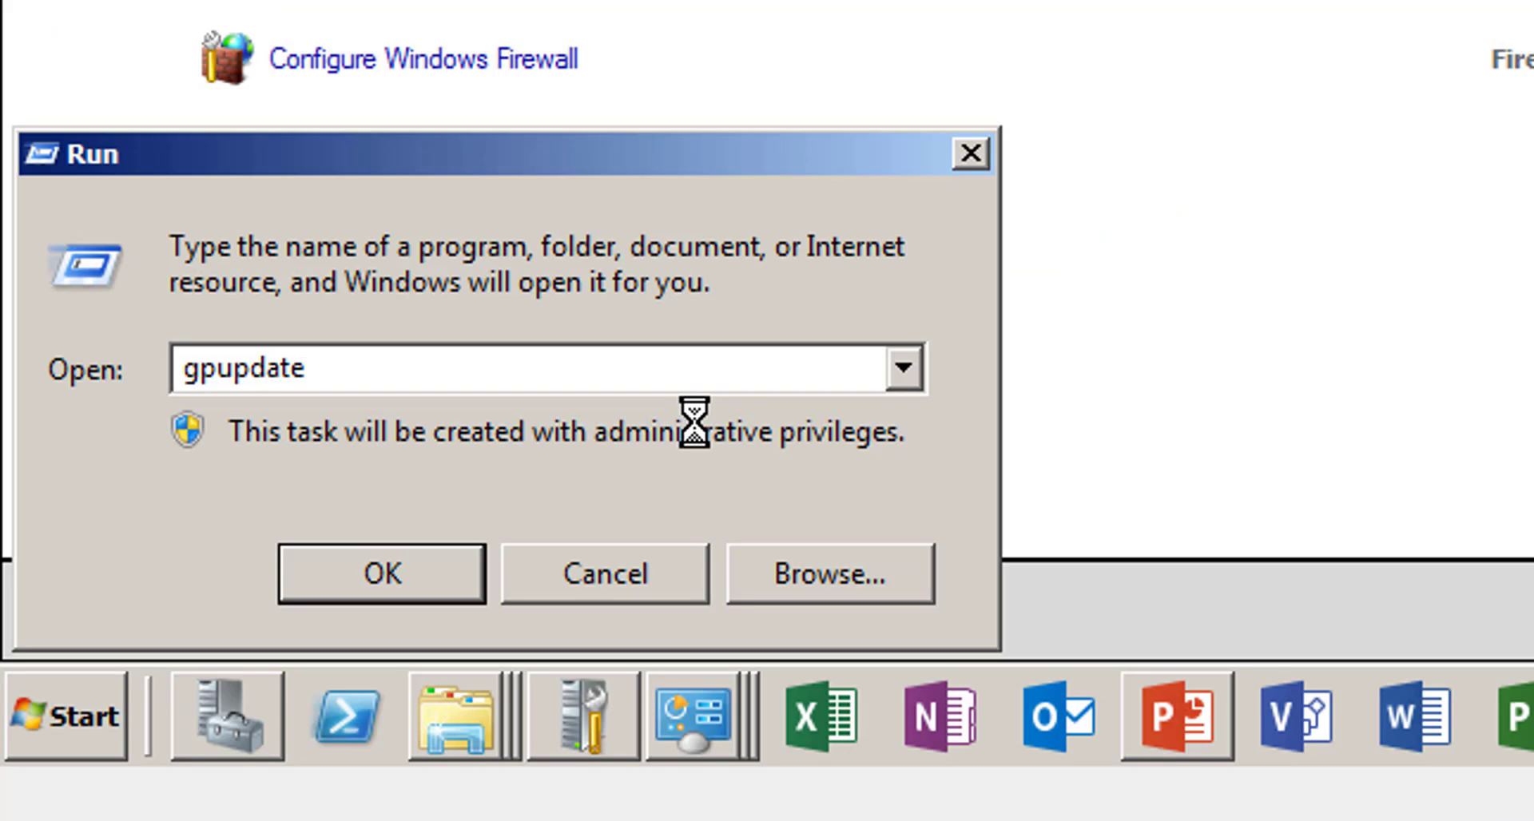
text(force)
key(Return)
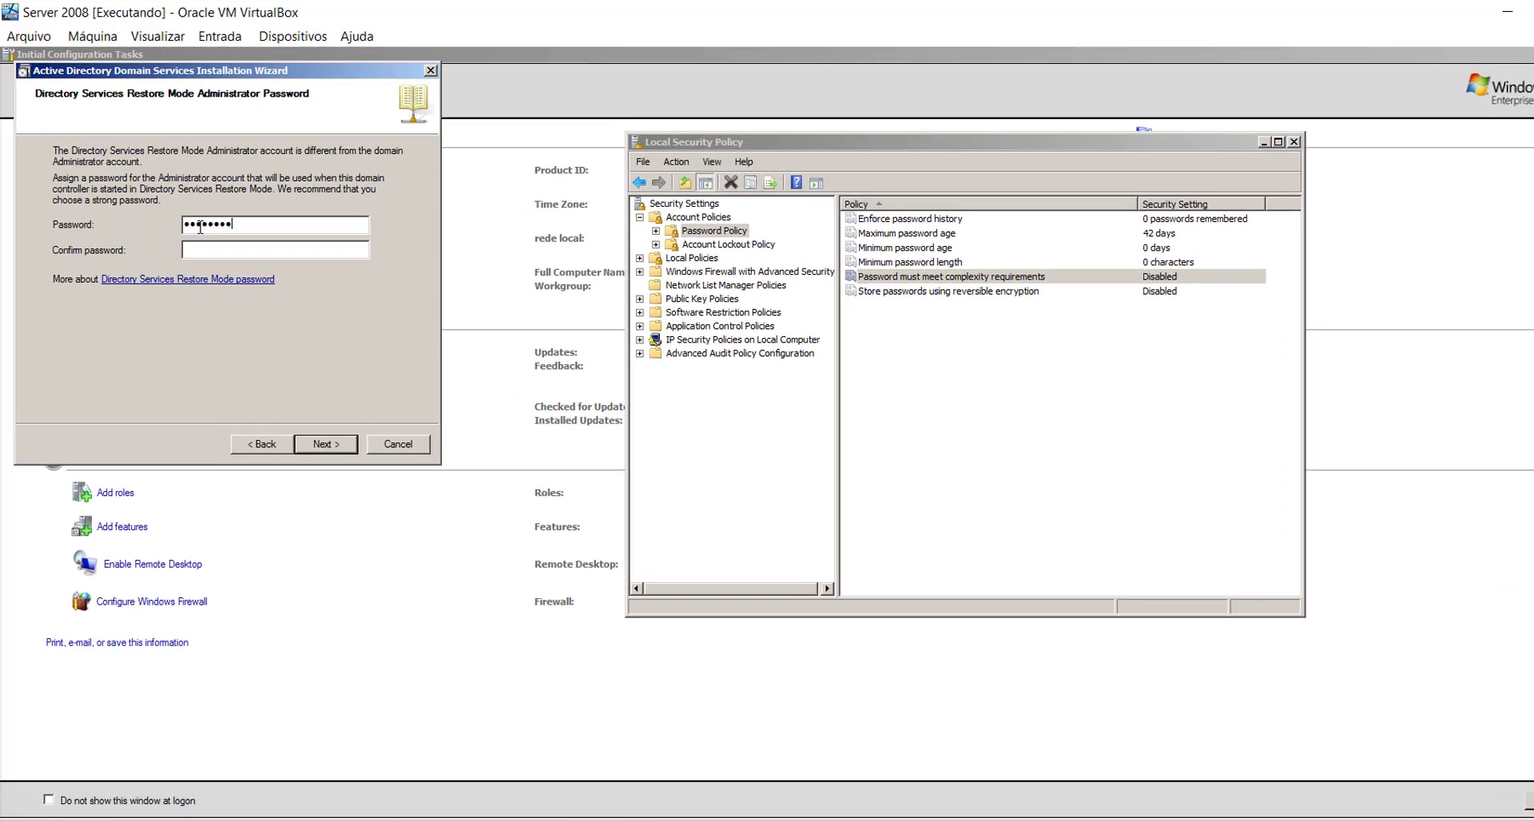
- Confirm the restore-mode password, start configuring AD DS for empresa.com, and reboot on completion
key(Tab)
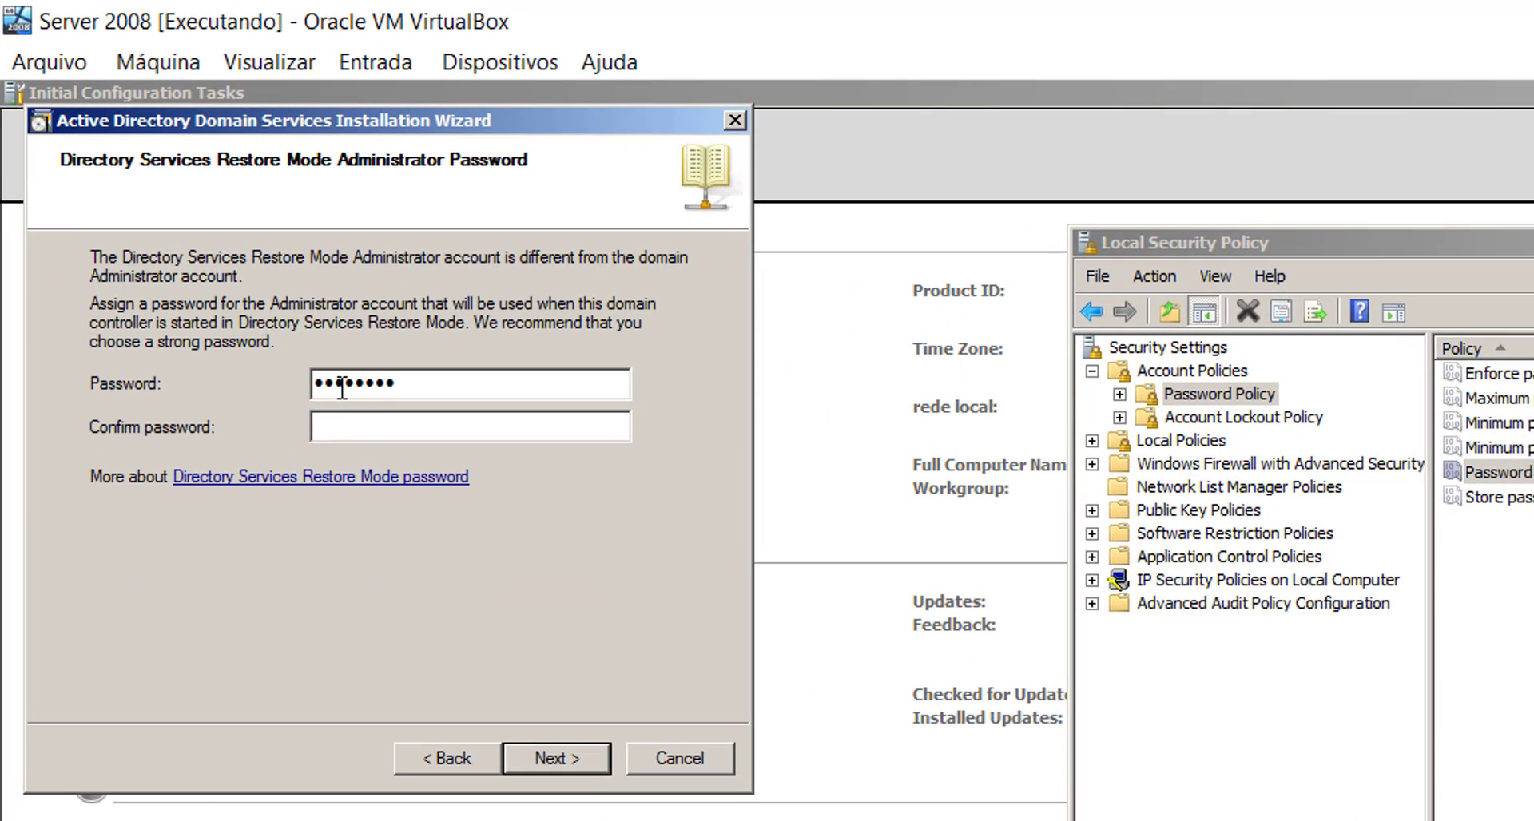
text(••)
text(••••••)
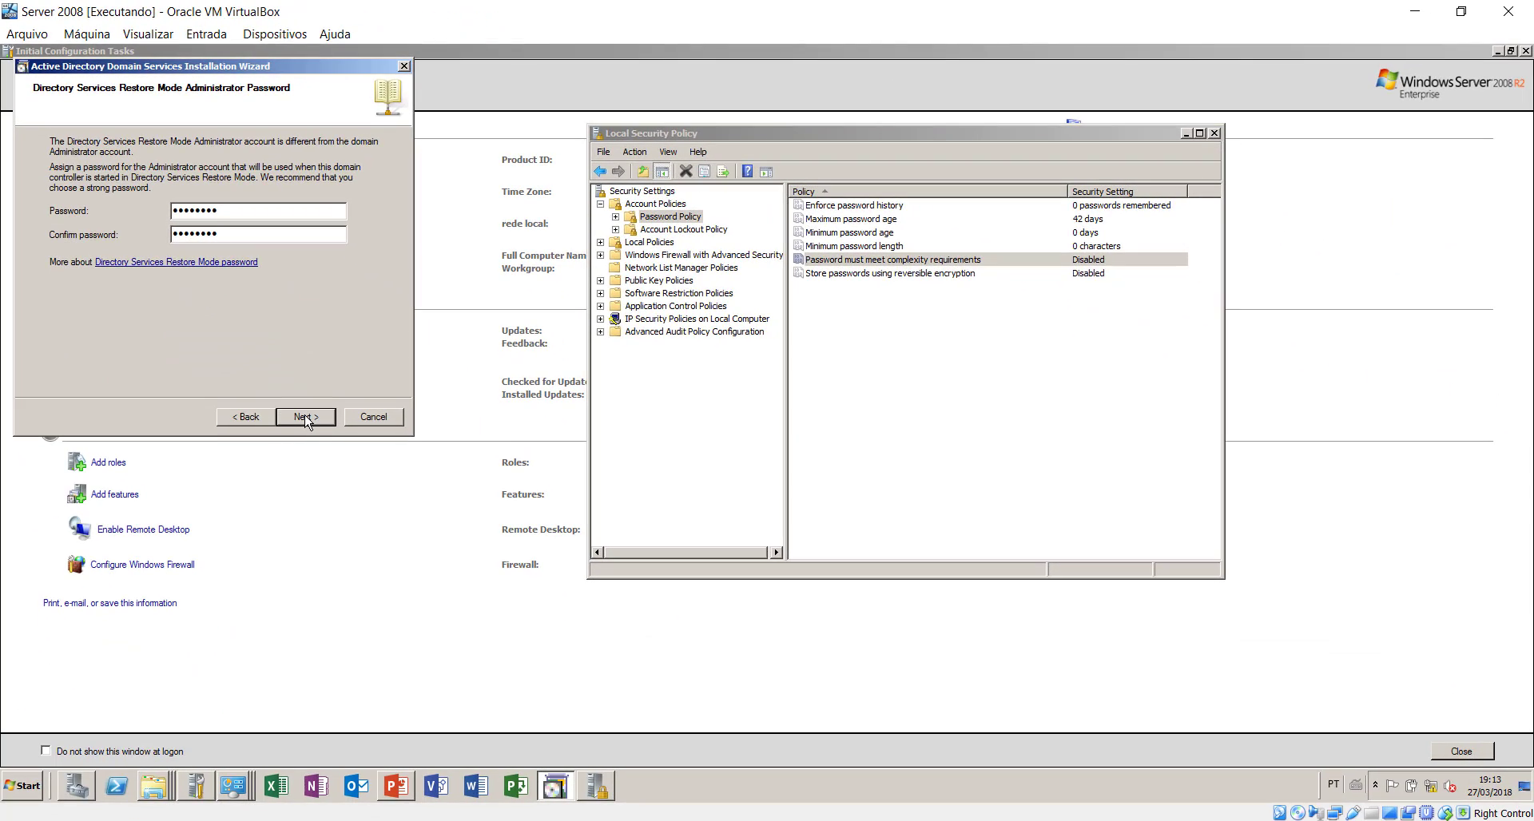
click(306, 418)
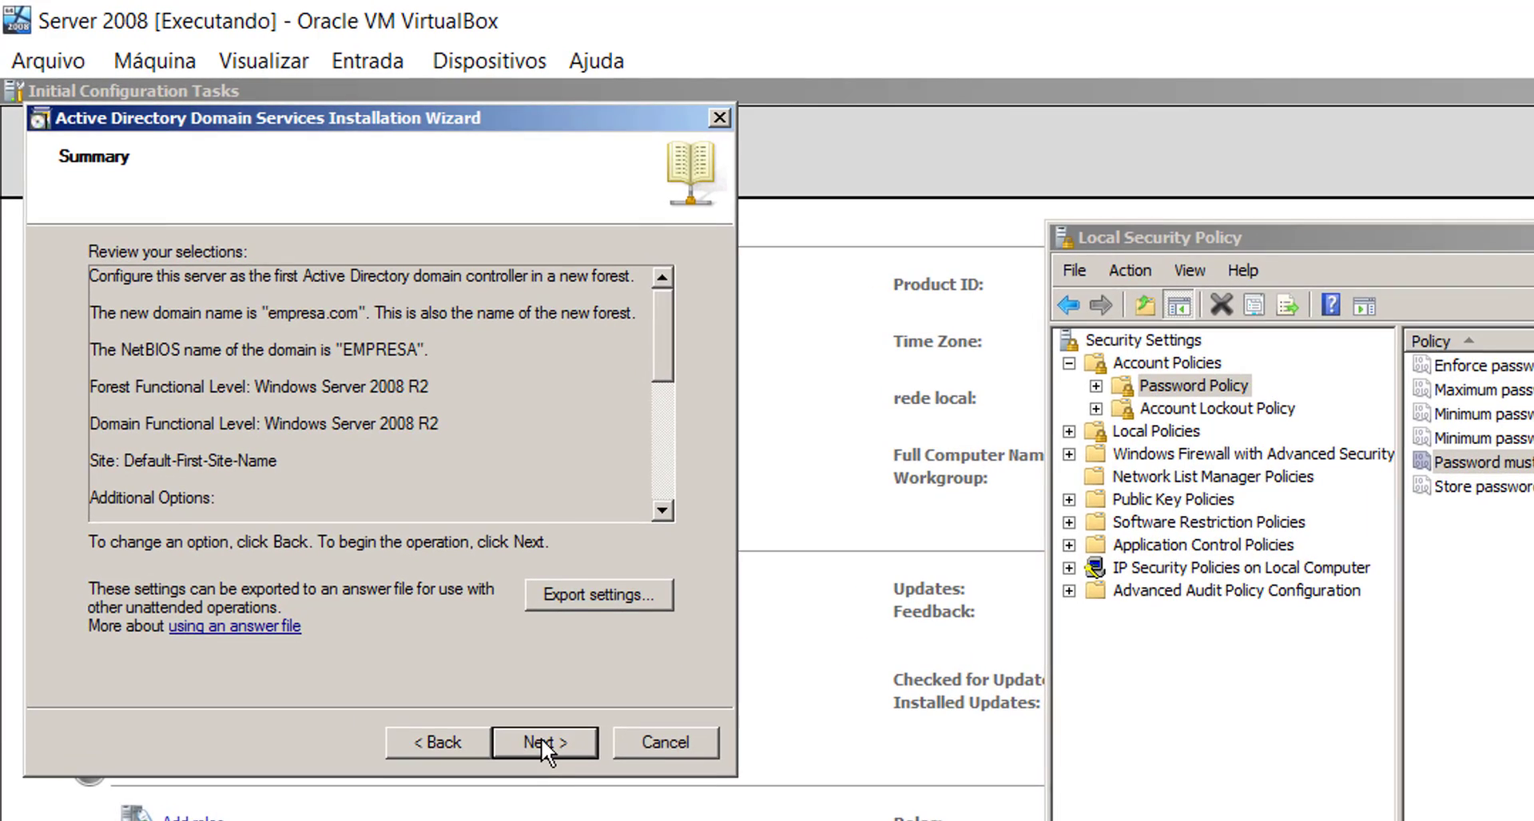
click(540, 738)
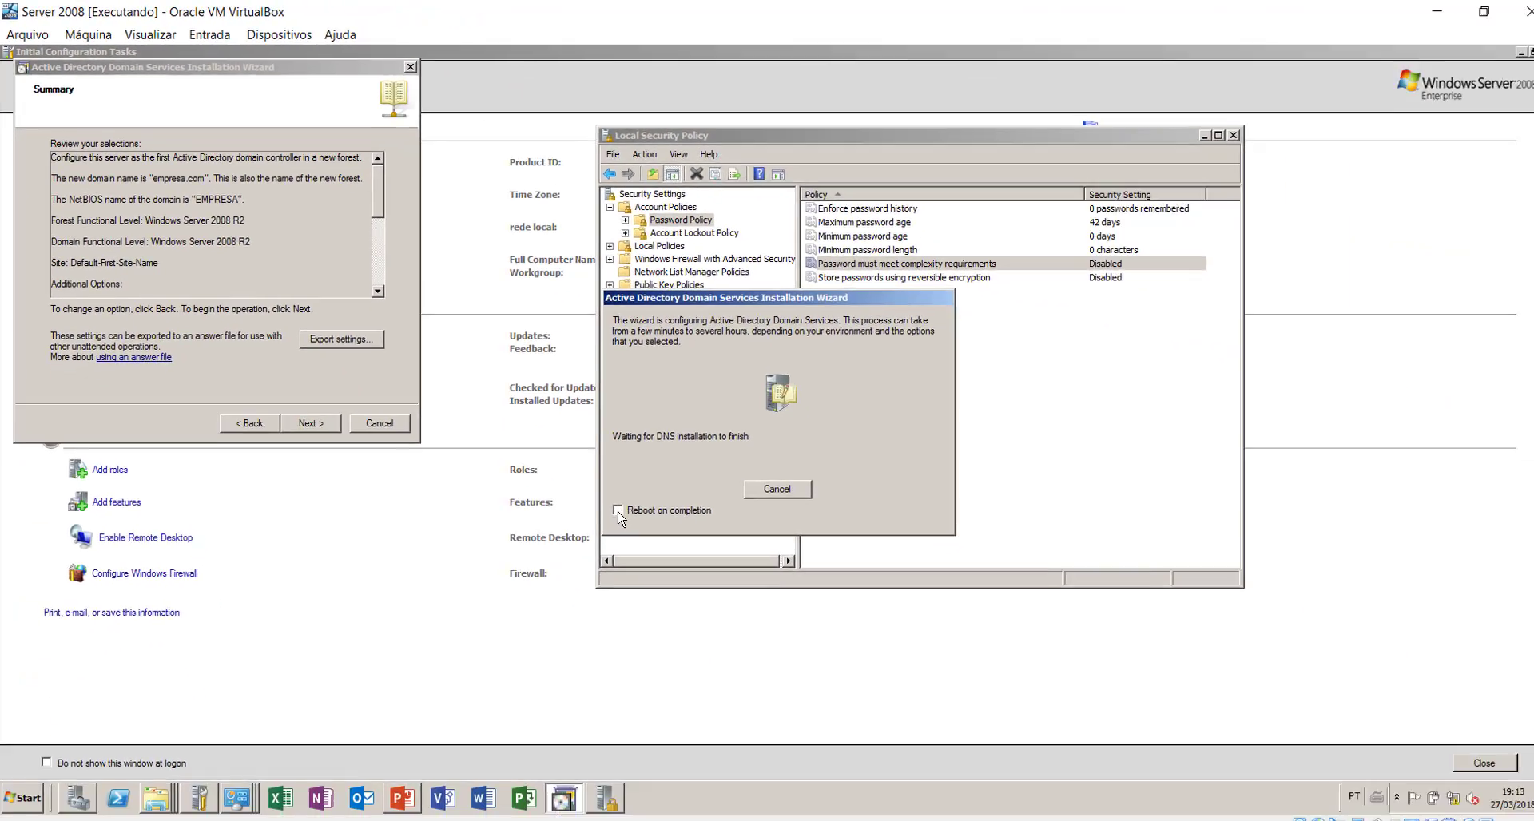
click(1027, 453)
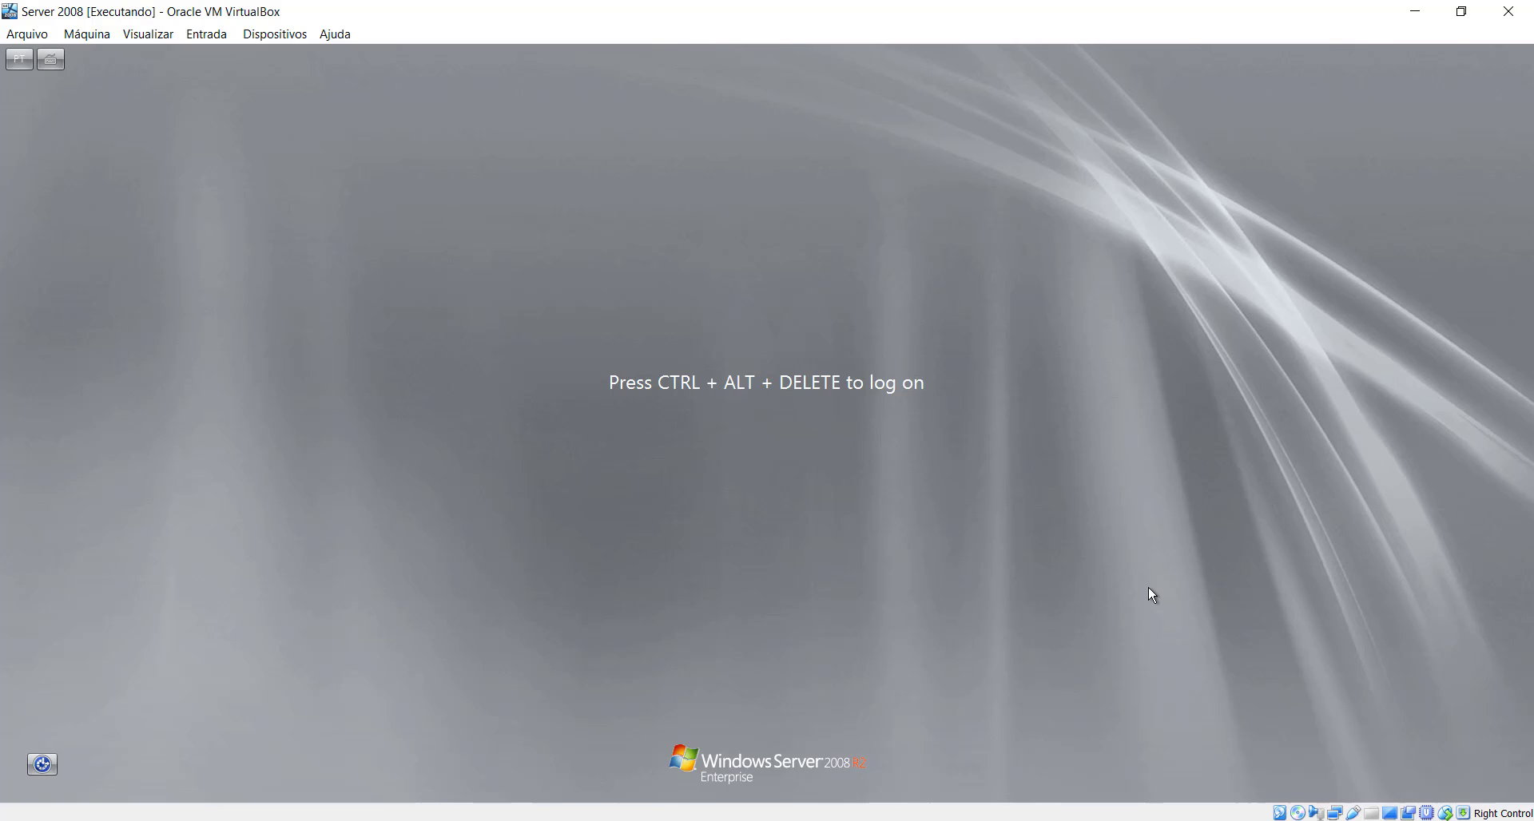
- Log on to empresa.com with the domain administrator password
key(ctrl+Delete)
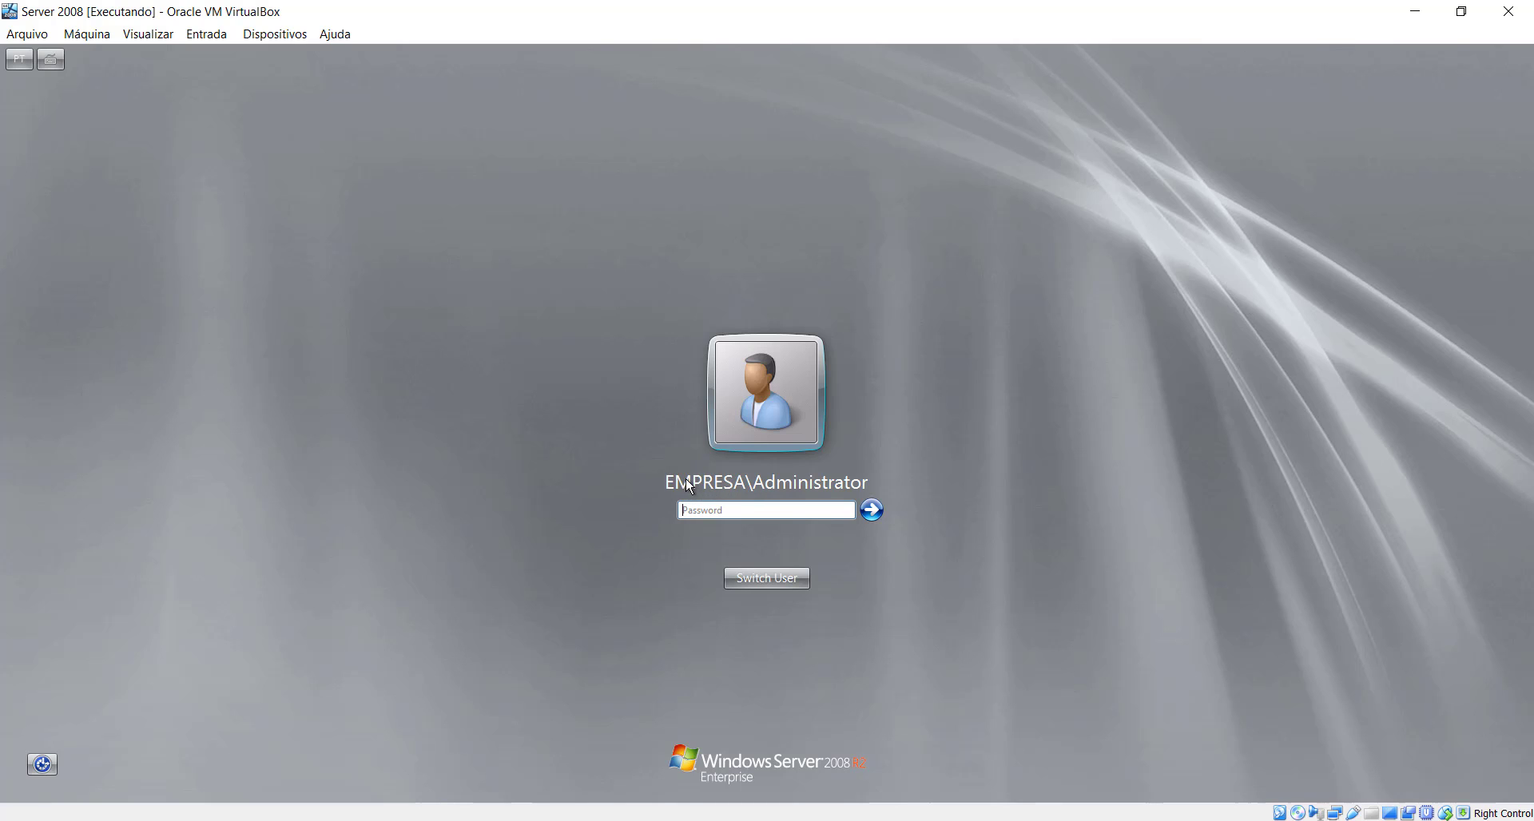
click(690, 510)
text(Pa$$w0rd)
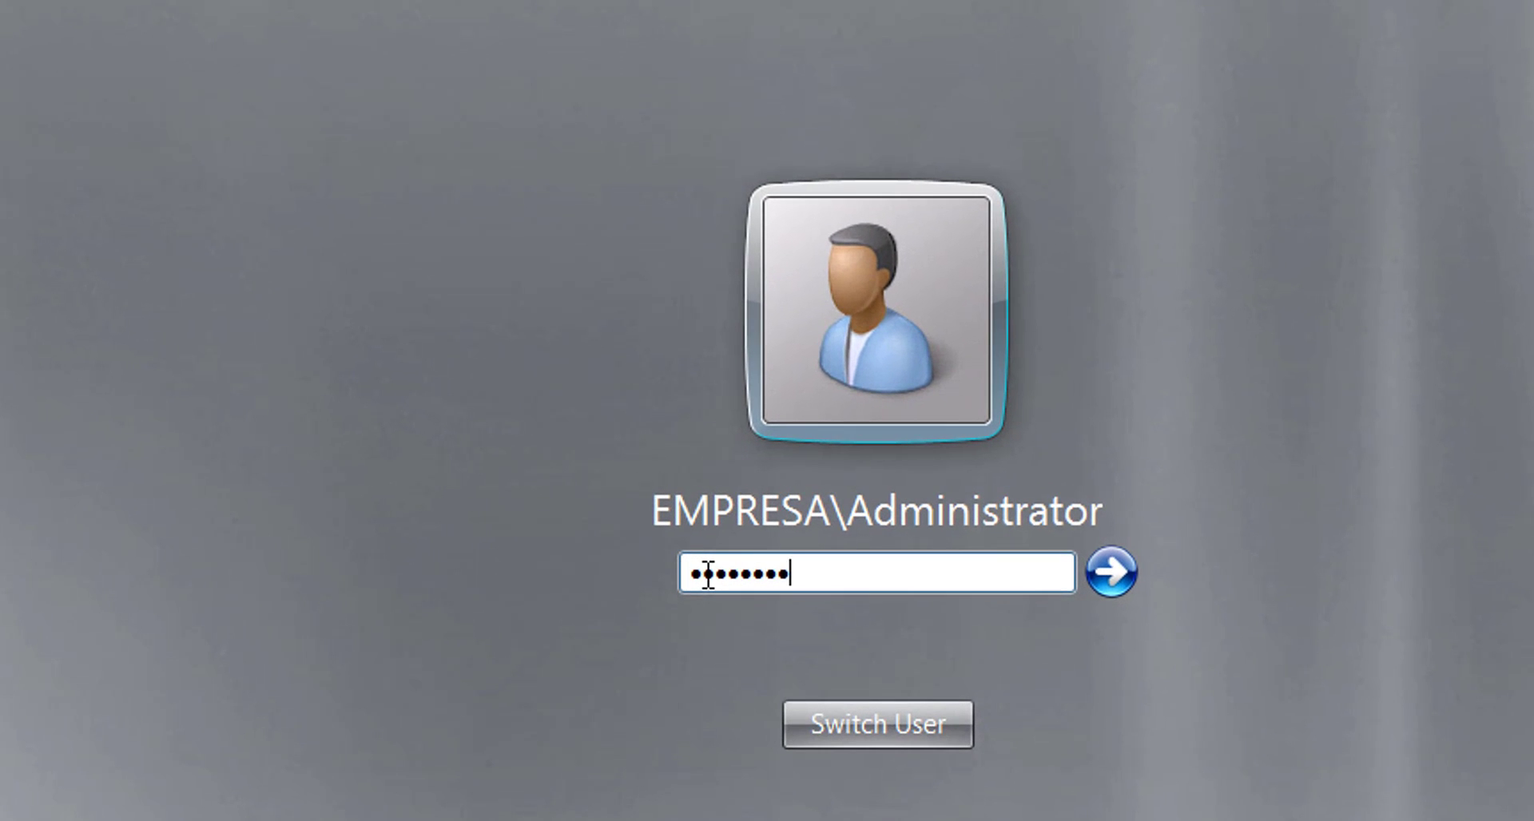
key(Return)
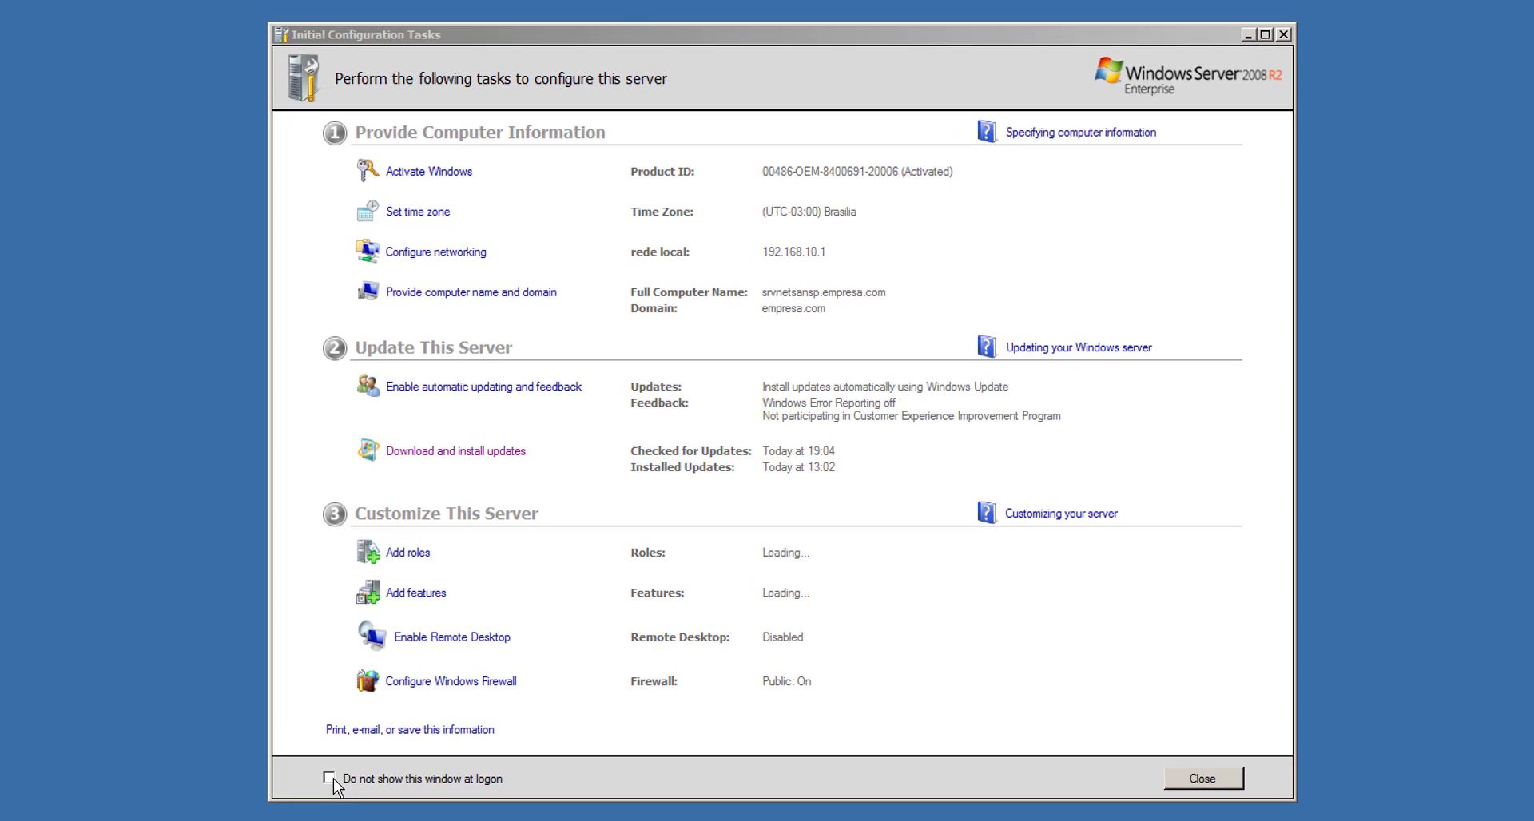
- Set Initial Configuration Tasks not to show at logon, recheck it via oobe, and close it
click(333, 780)
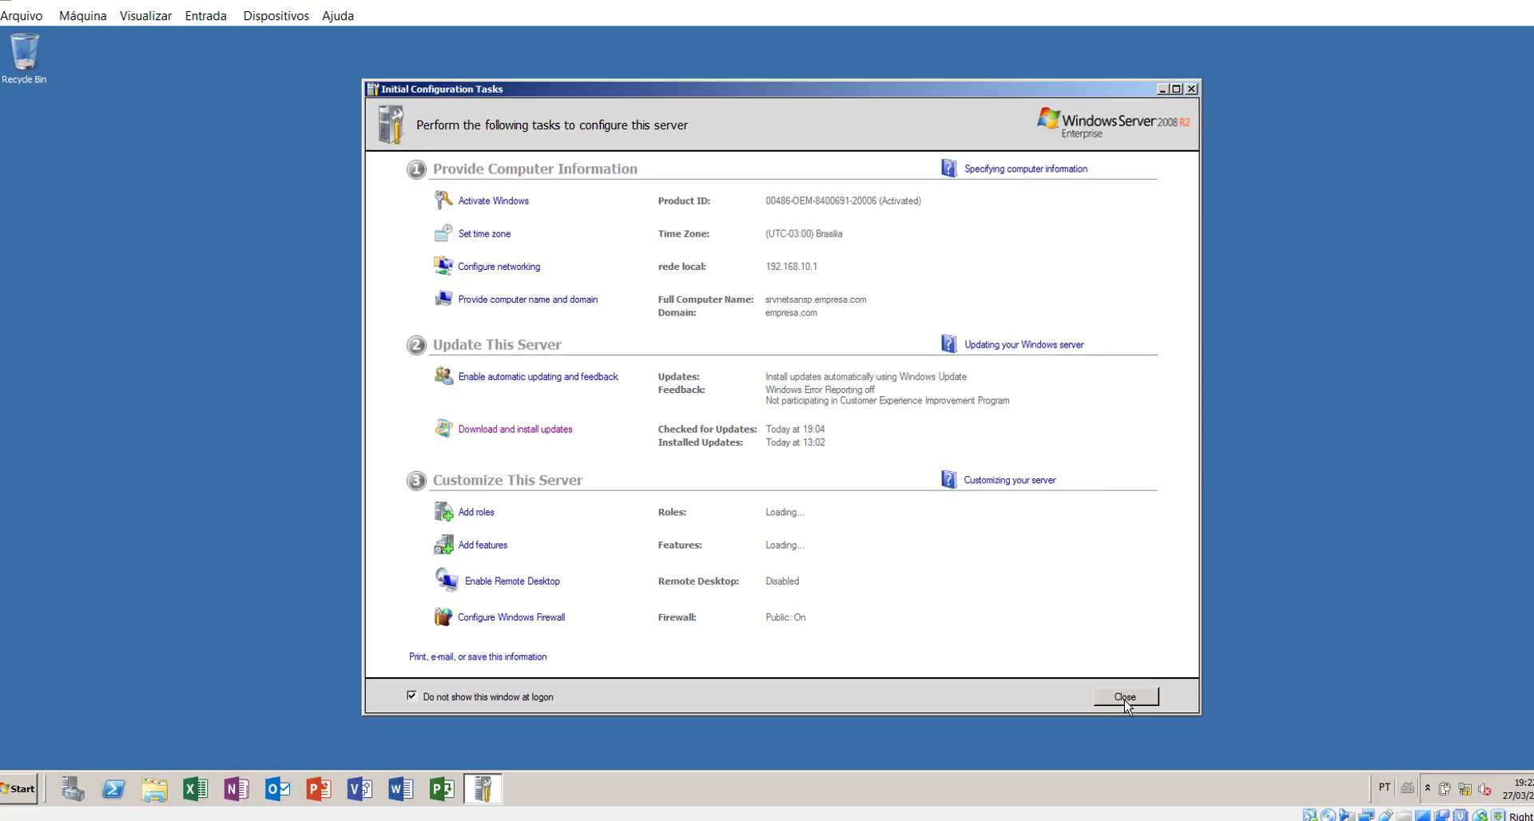
click(1125, 699)
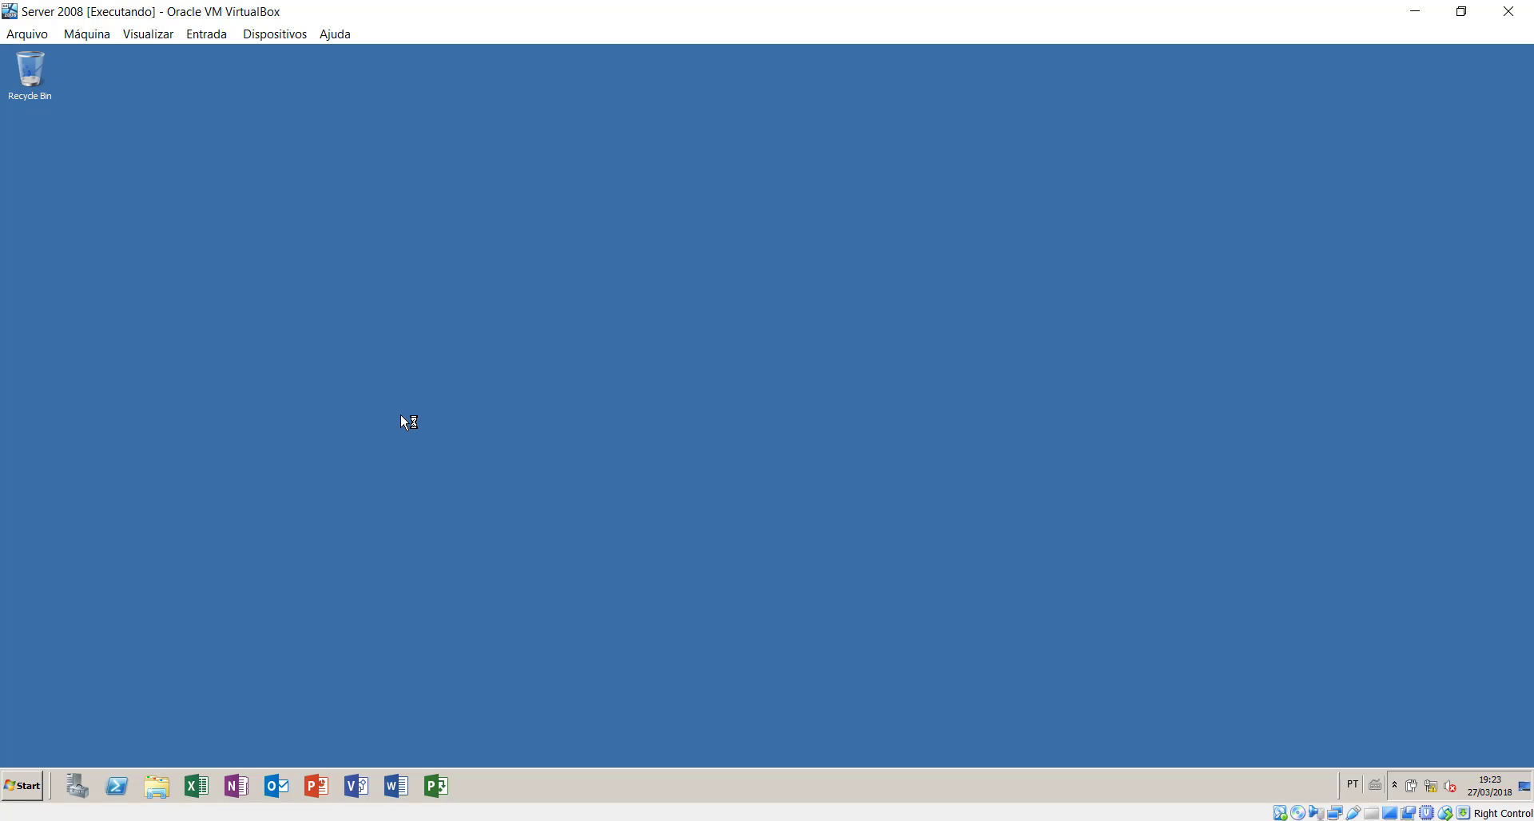
click(22, 785)
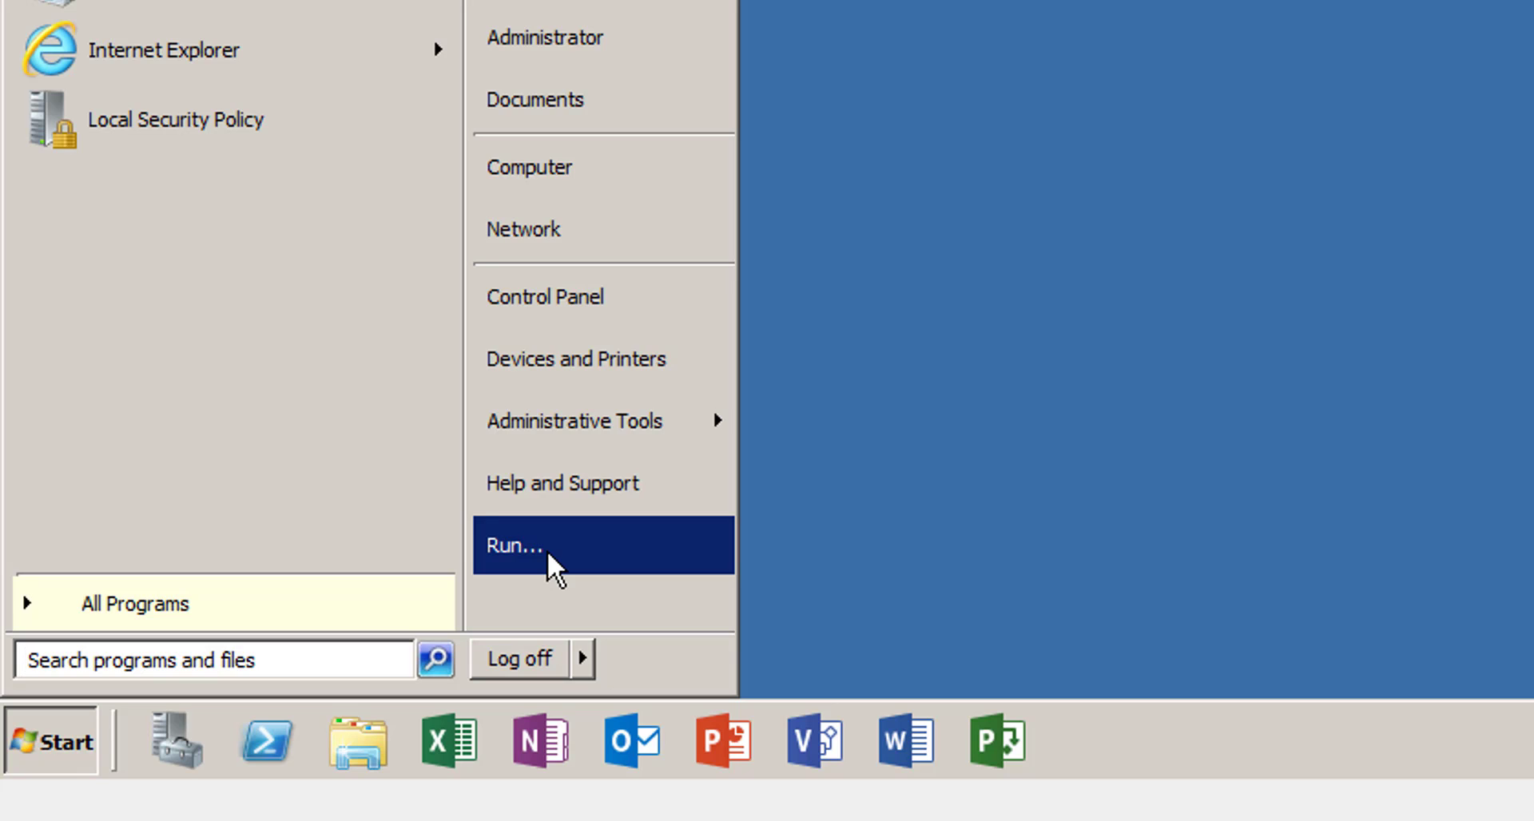
click(548, 552)
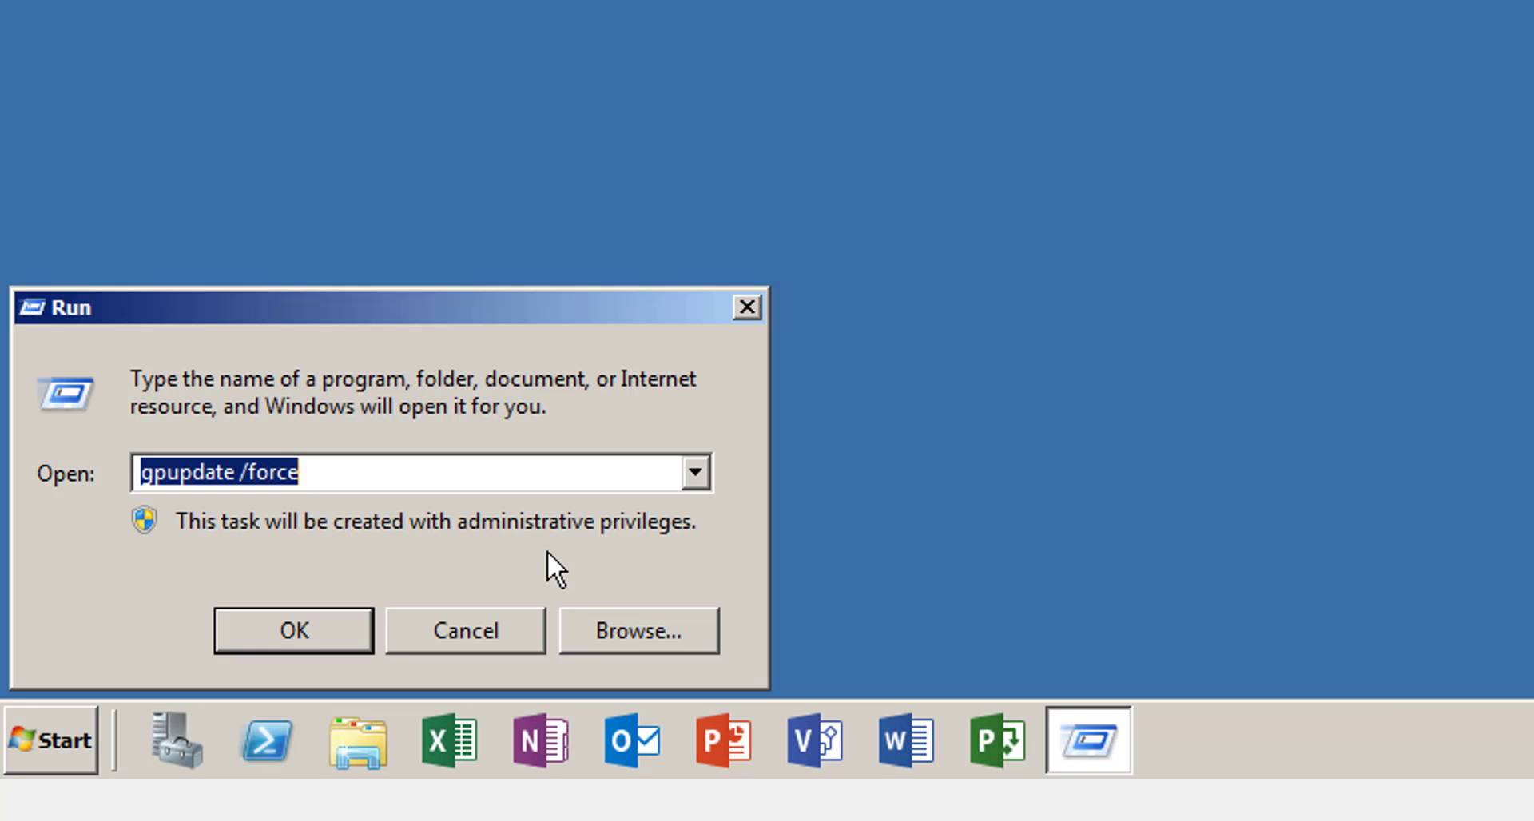
text(oobe)
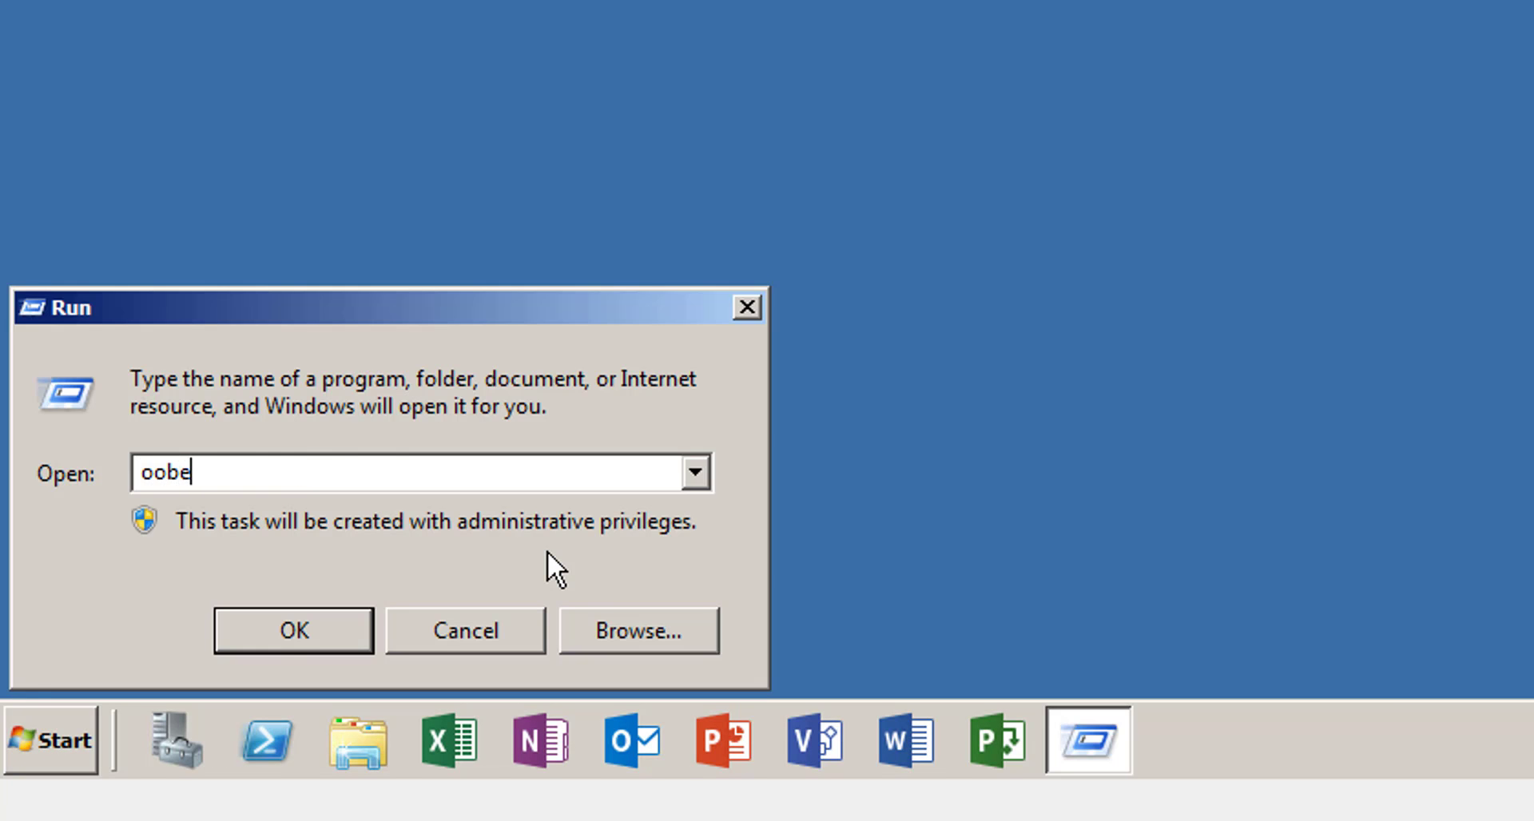
key(Return)
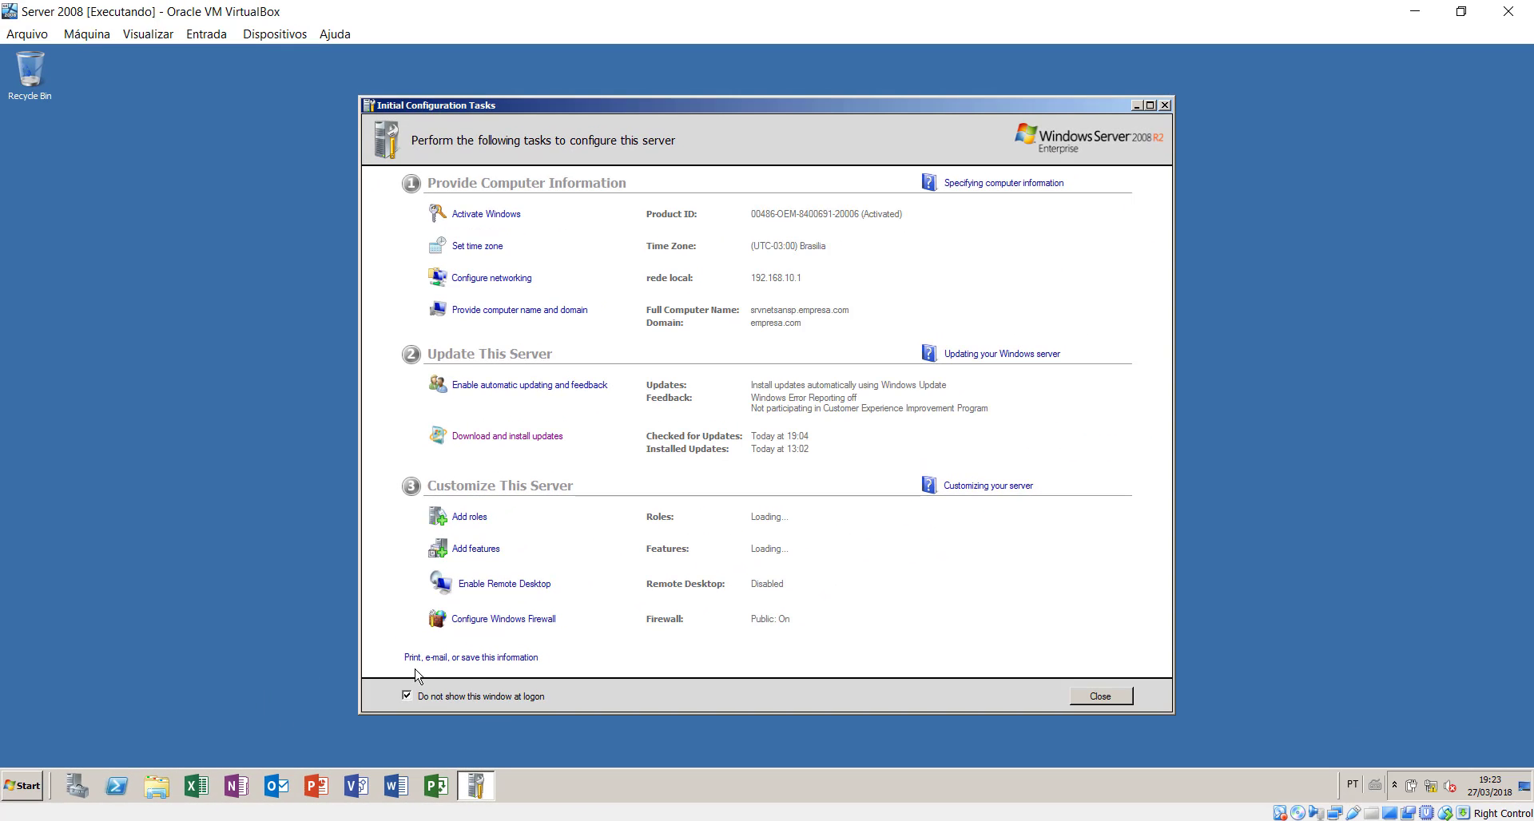
click(408, 697)
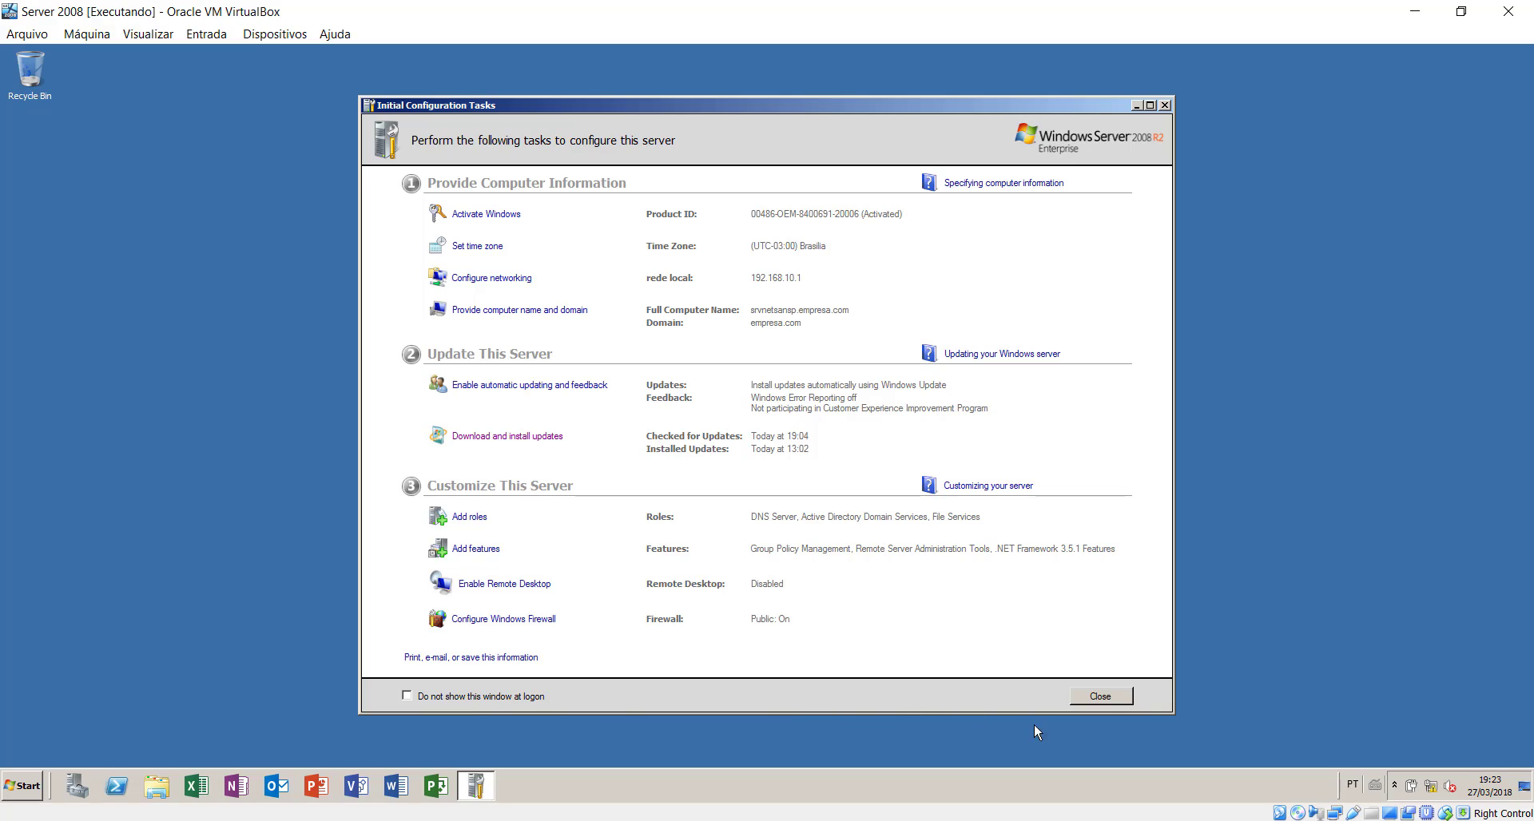
click(408, 697)
click(1105, 698)
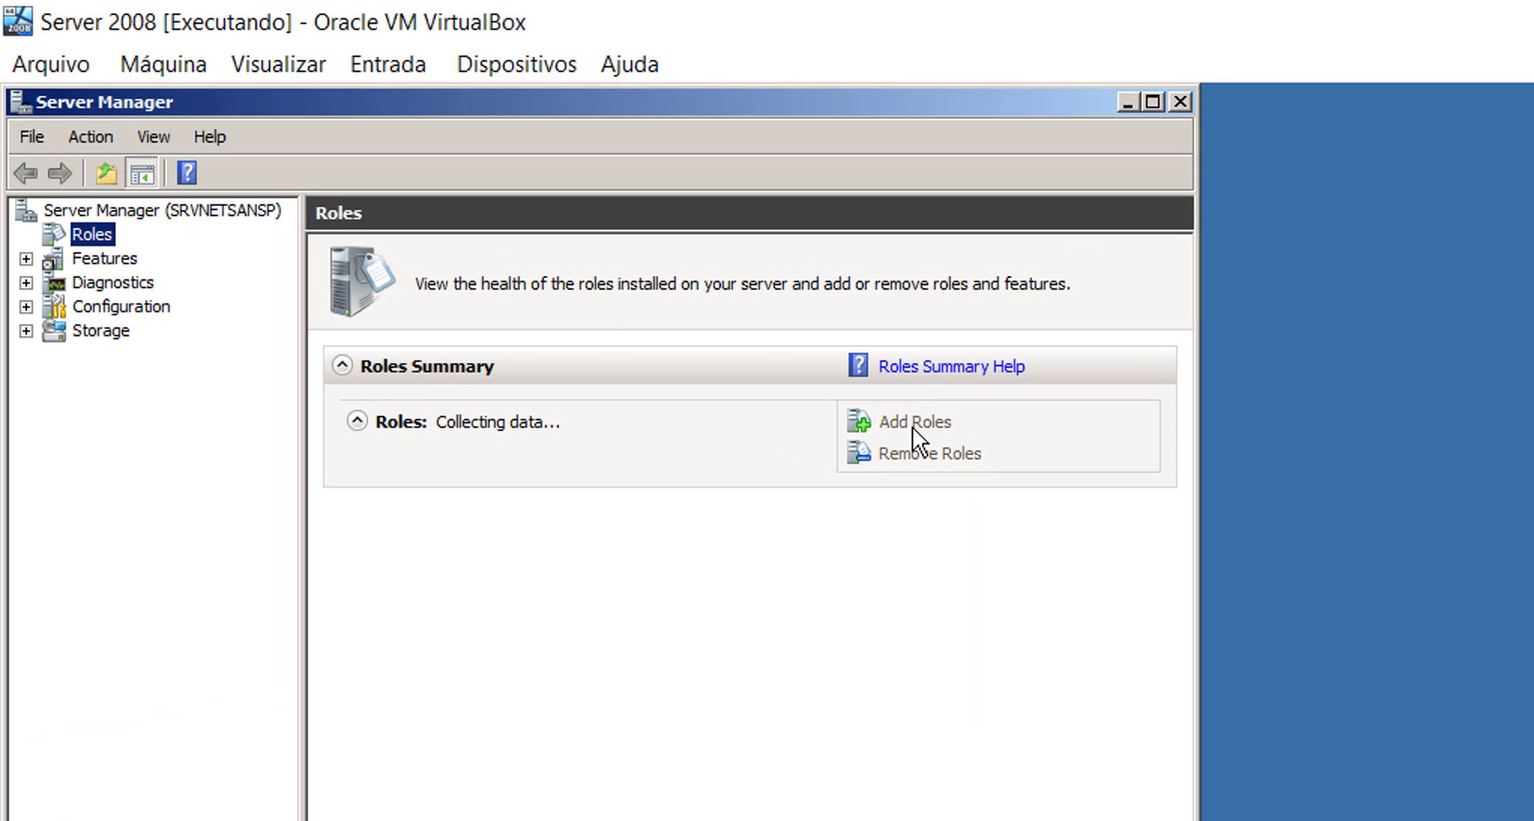
- Send Active Directory Users and Computers from Administrative Tools to the desktop as a shortcut
click(923, 419)
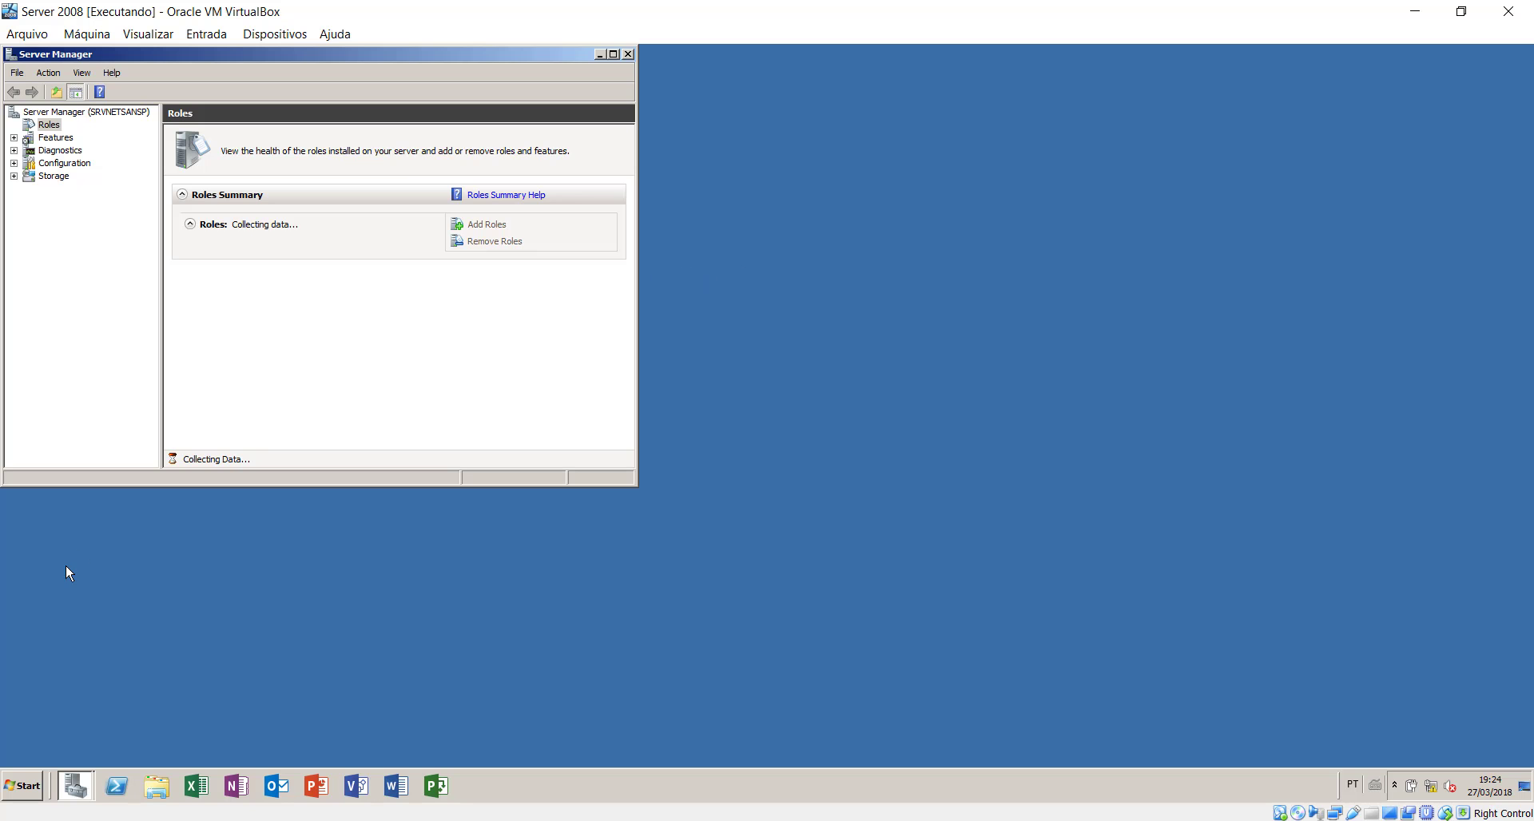
click(25, 786)
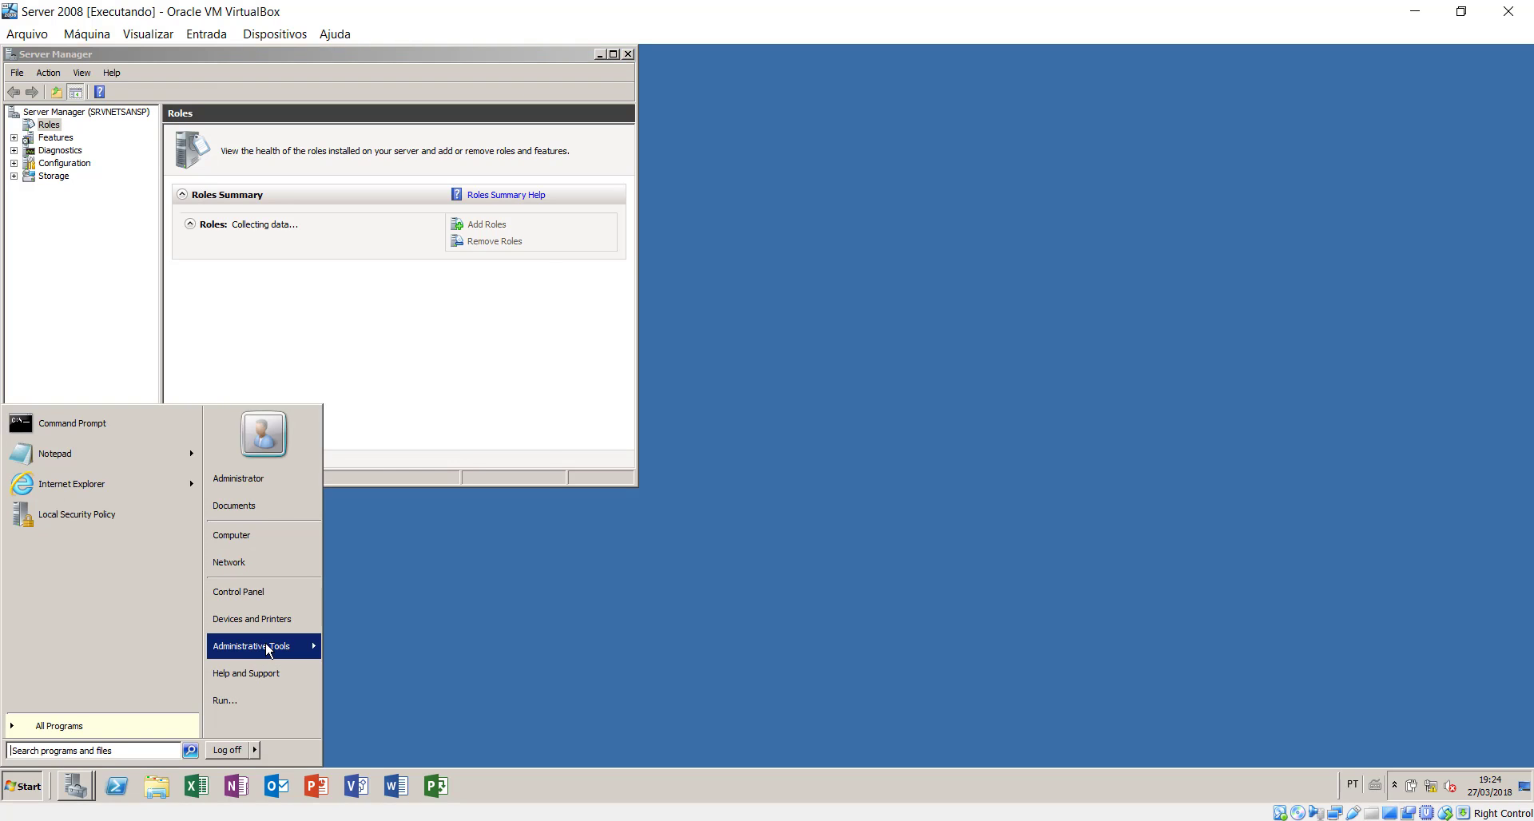
mouse_move(267, 649)
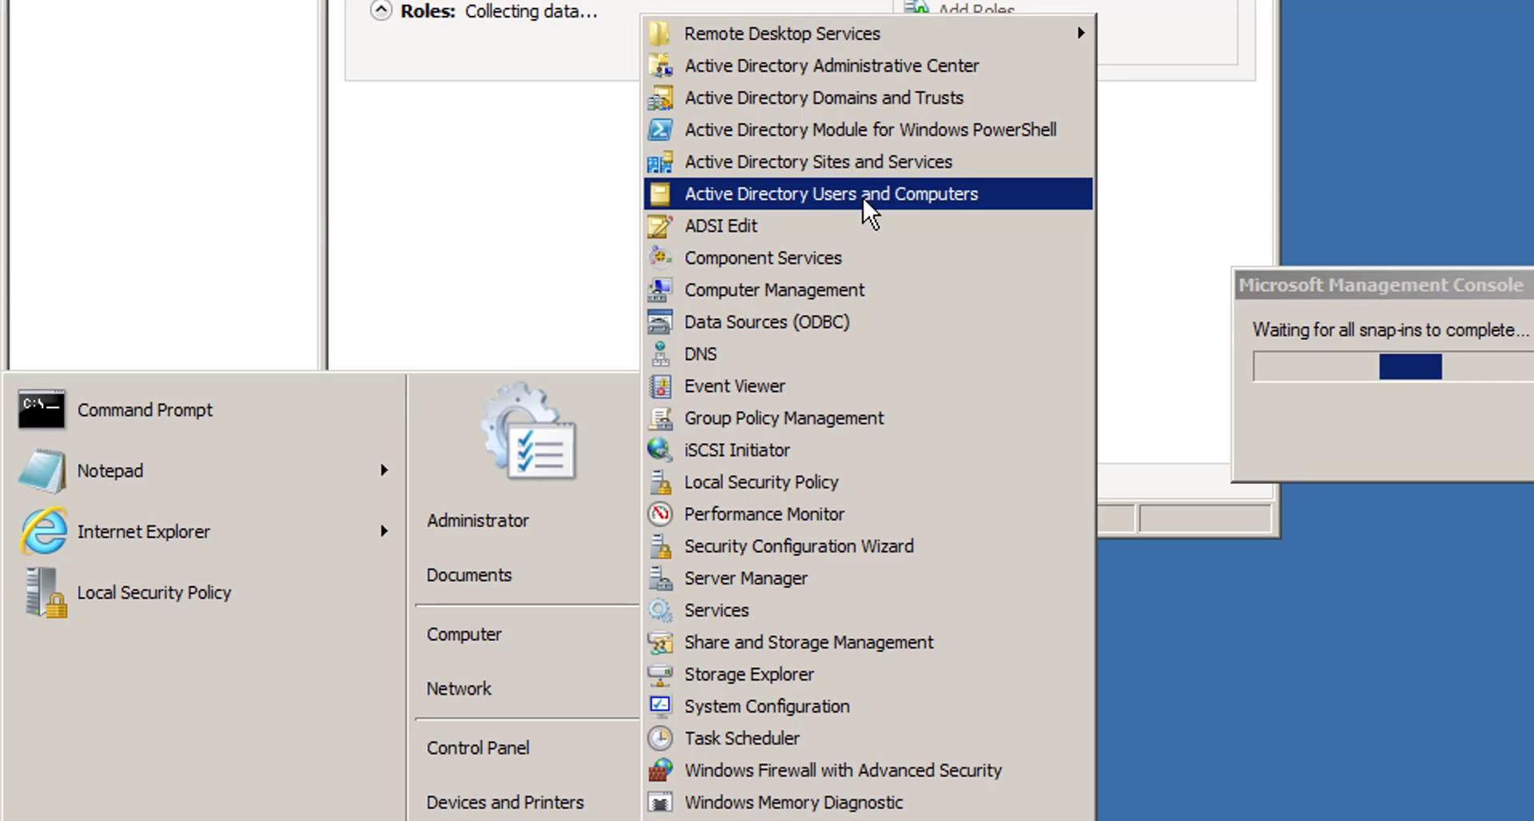
right_click(807, 199)
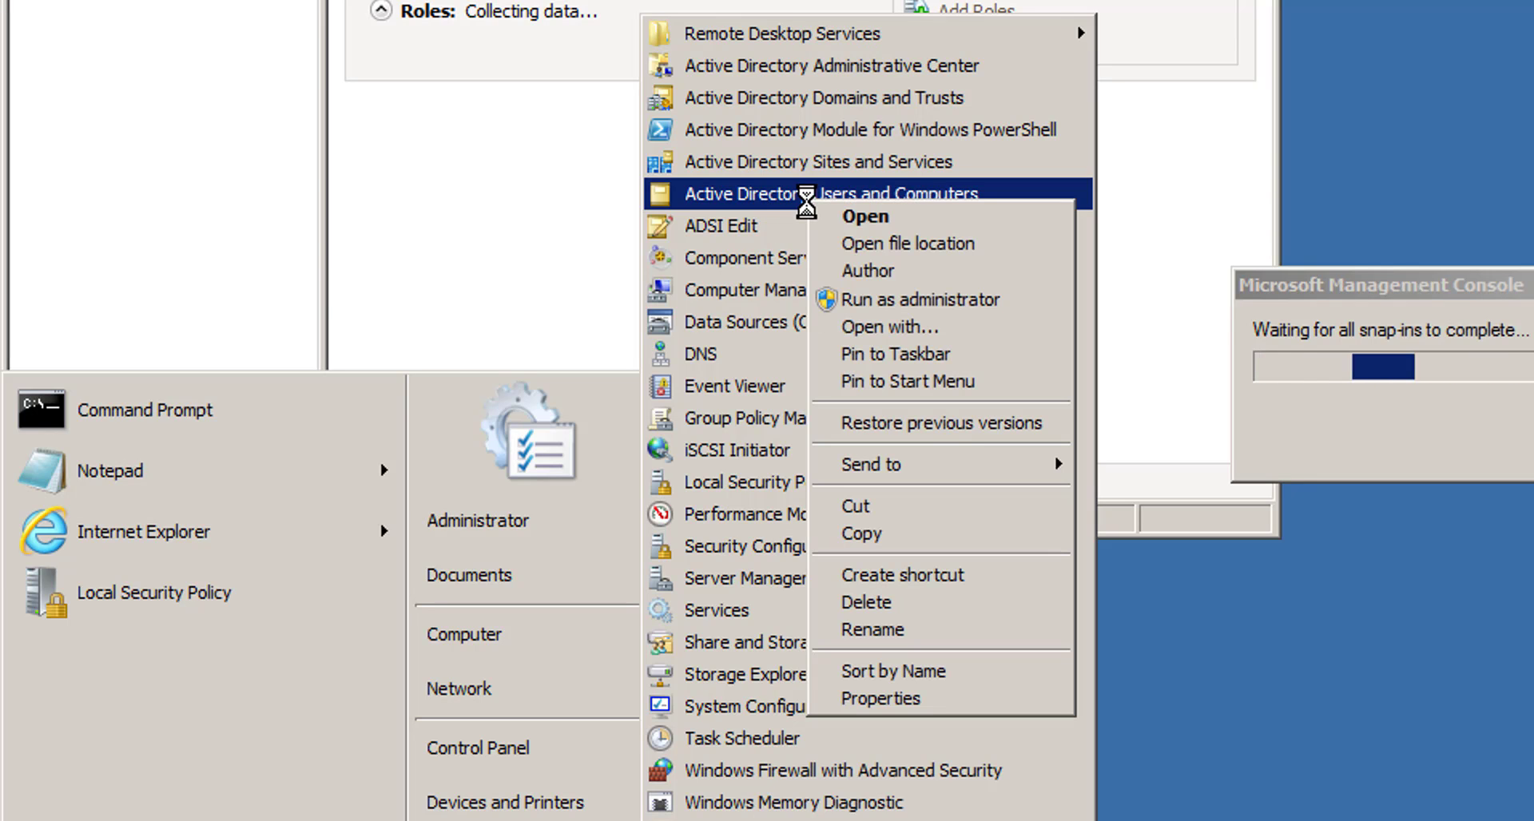
mouse_move(970, 473)
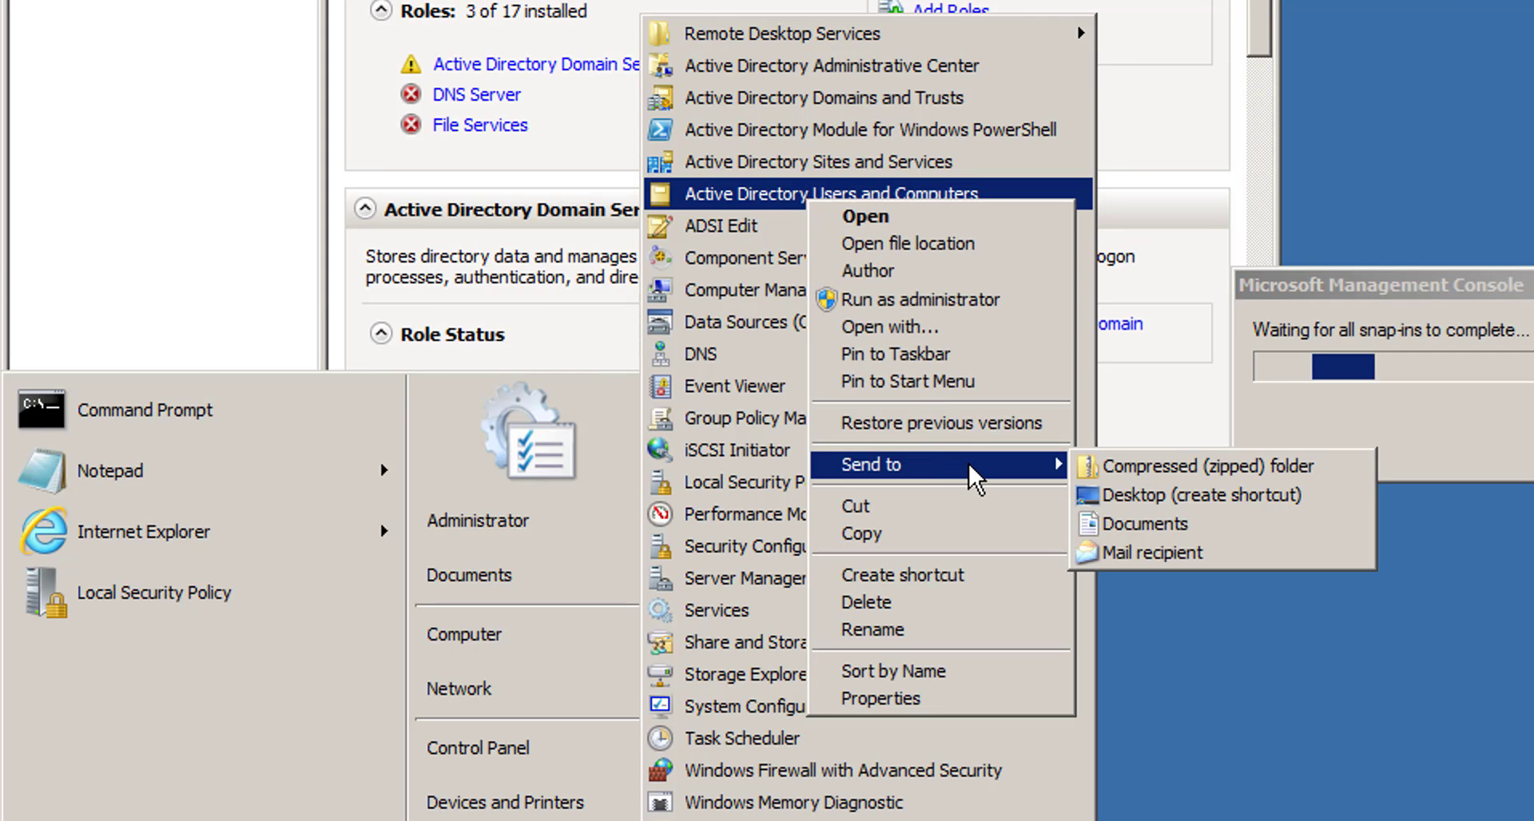
click(1138, 486)
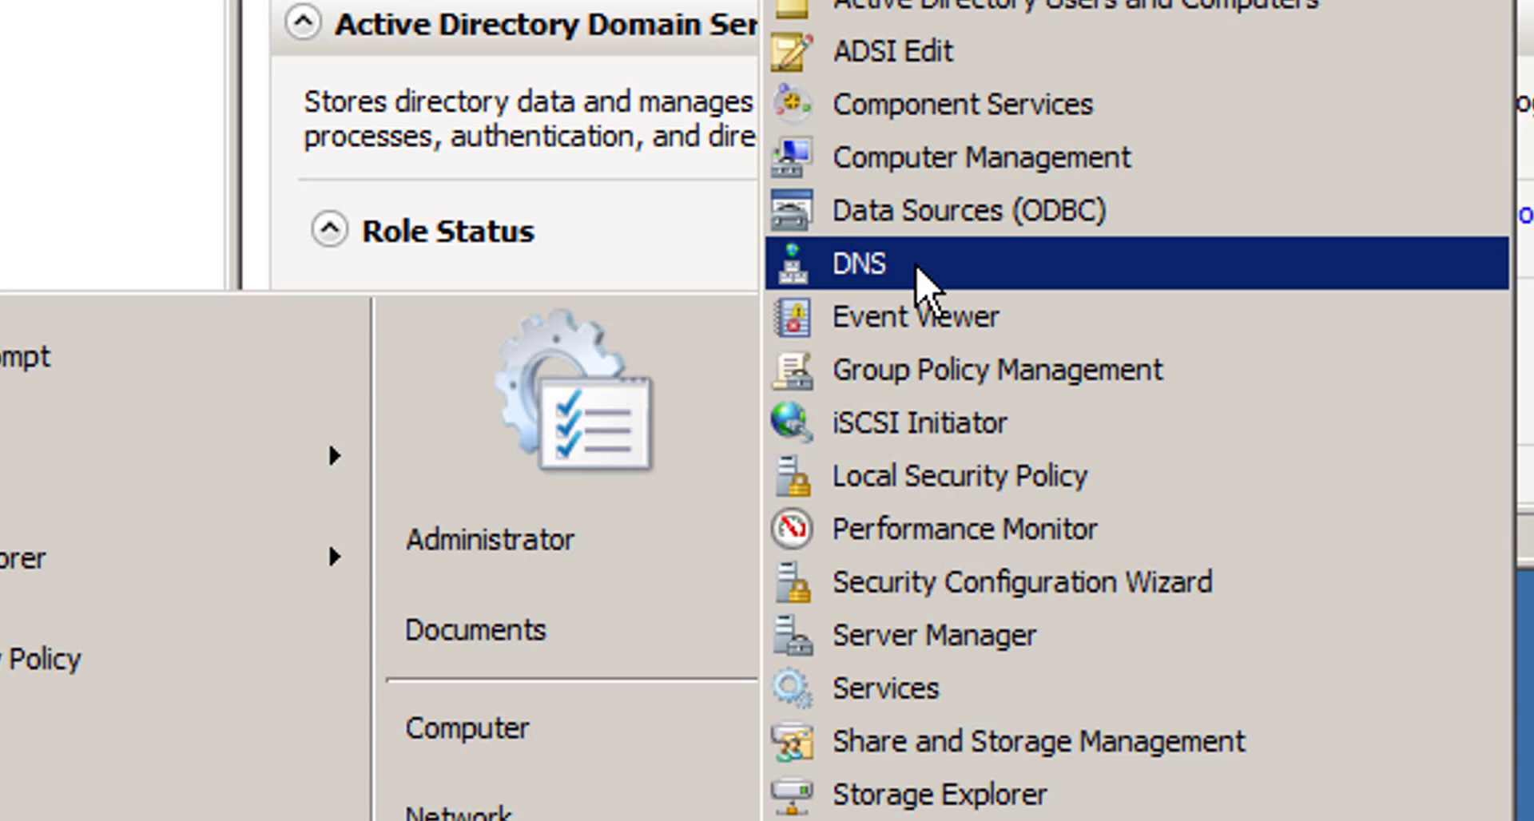
- Open DNS Manager and view the empresa.com forward lookup zone records
click(366, 397)
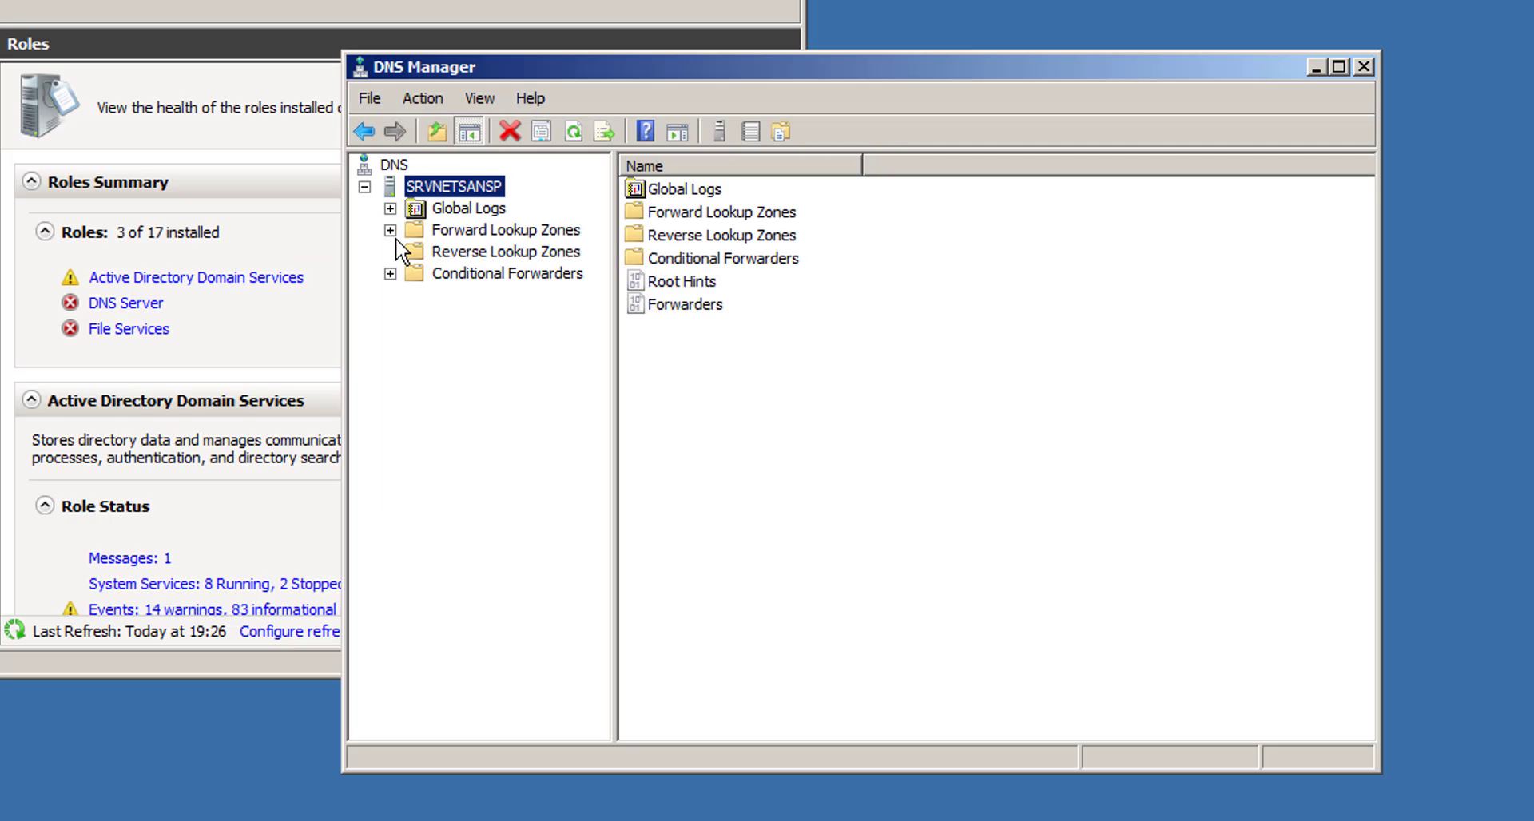
click(394, 224)
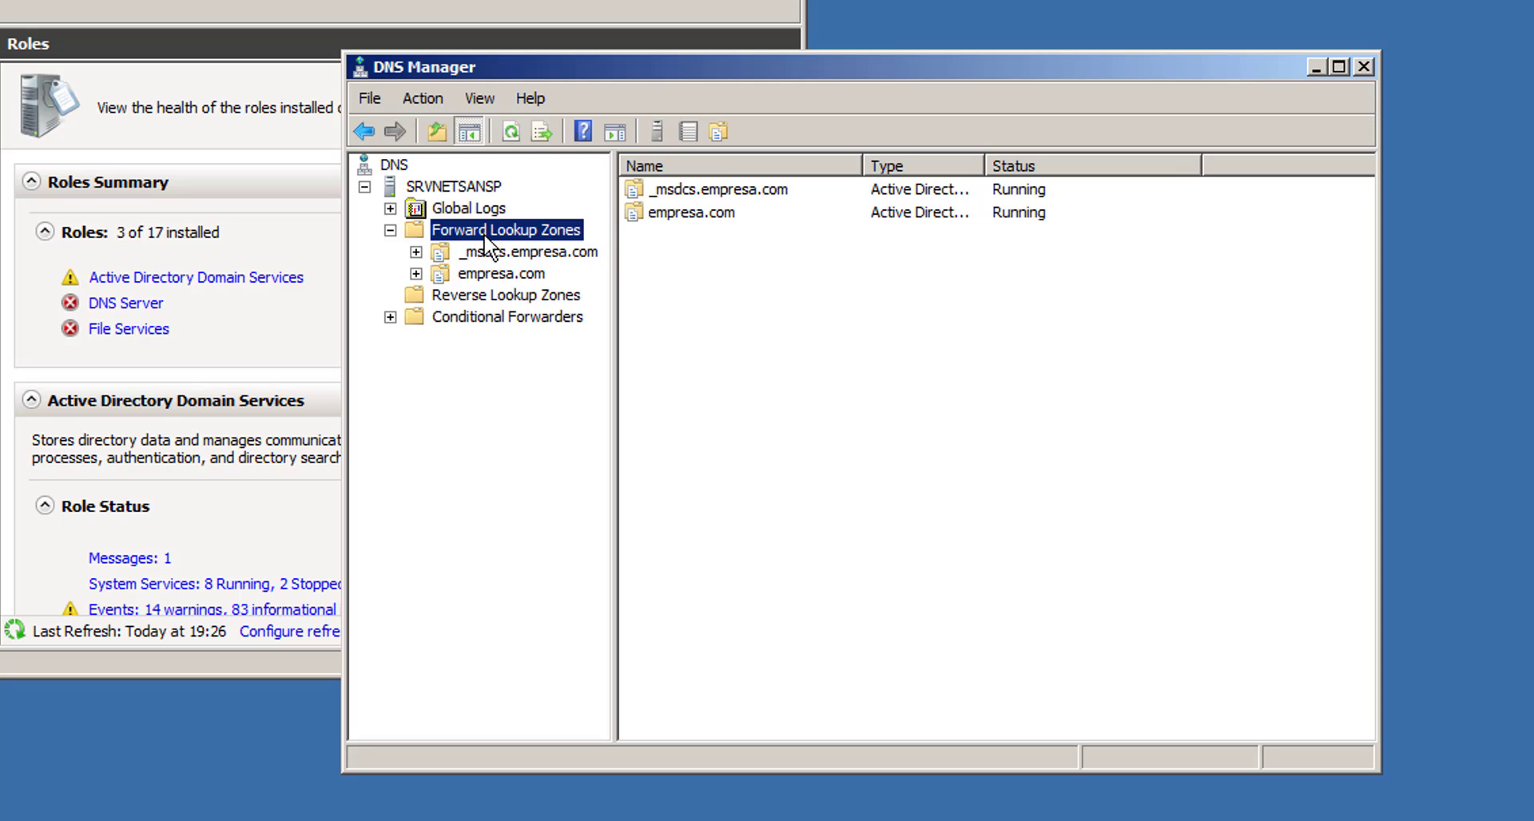
click(462, 276)
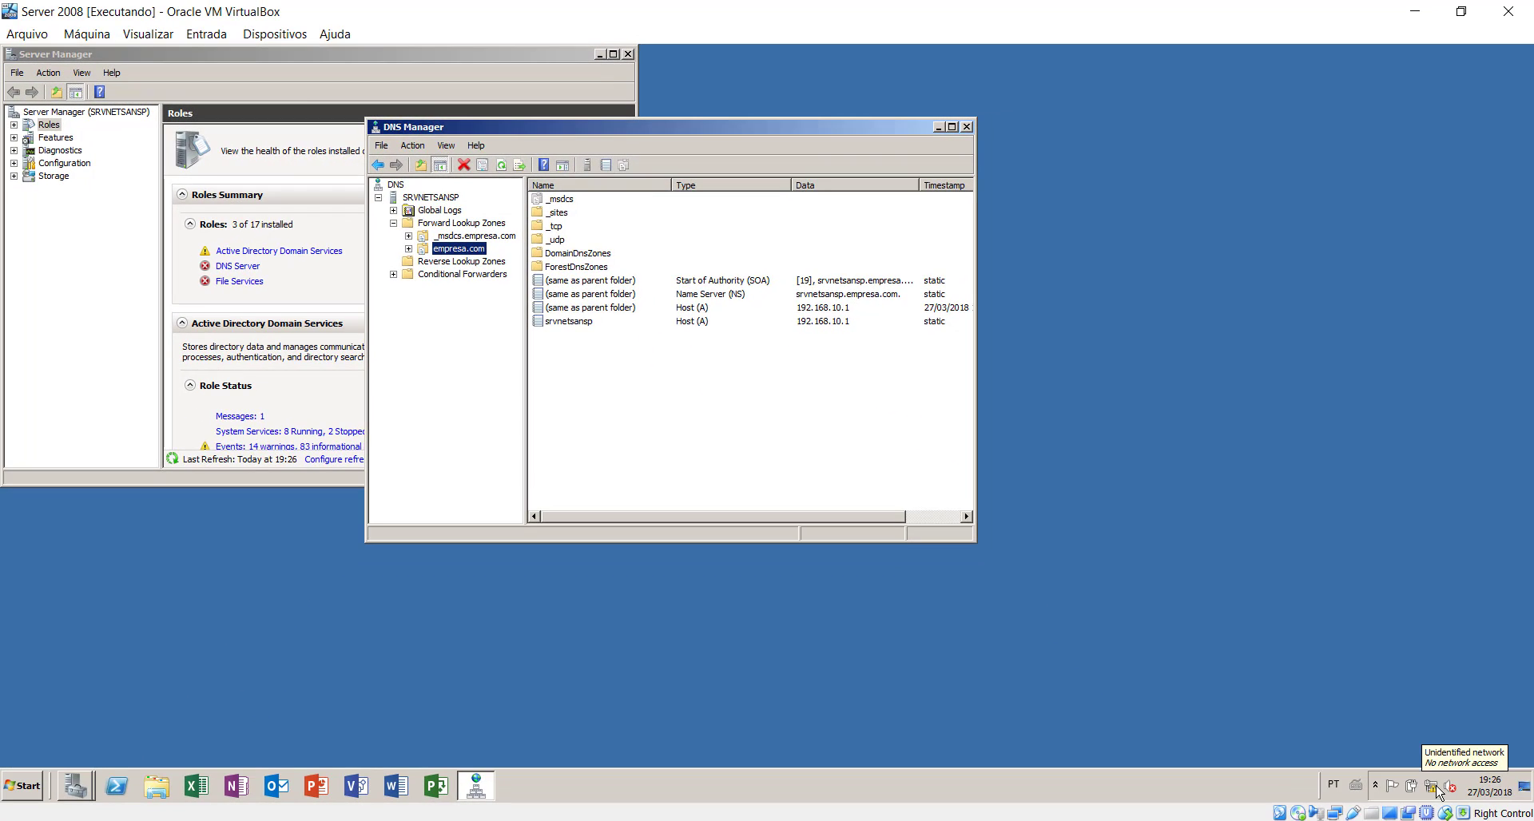
right_click(1437, 789)
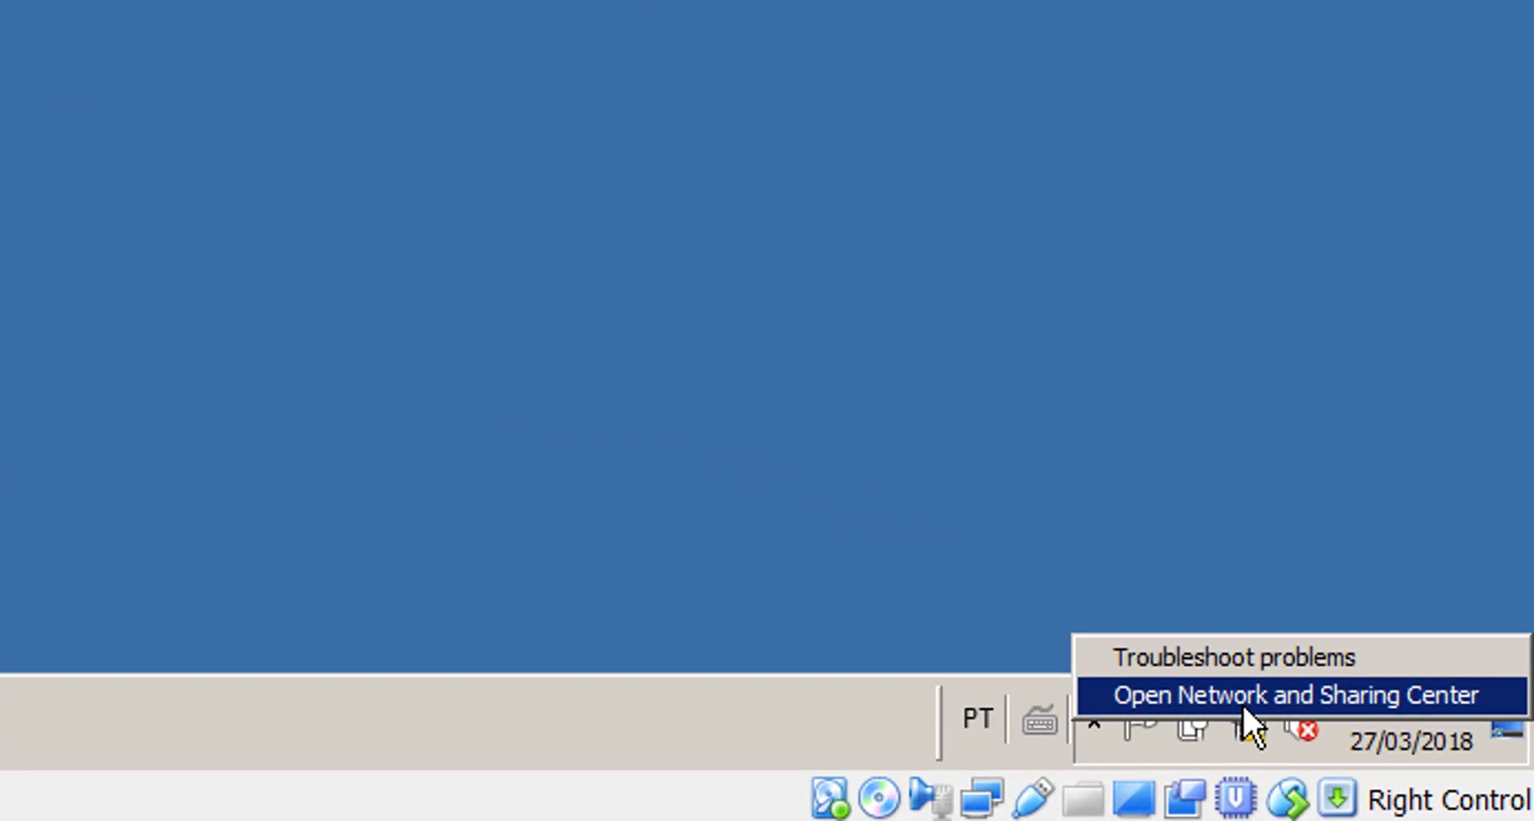
- Enable the Internet adapter from Network and Sharing Center's adapter settings
click(647, 48)
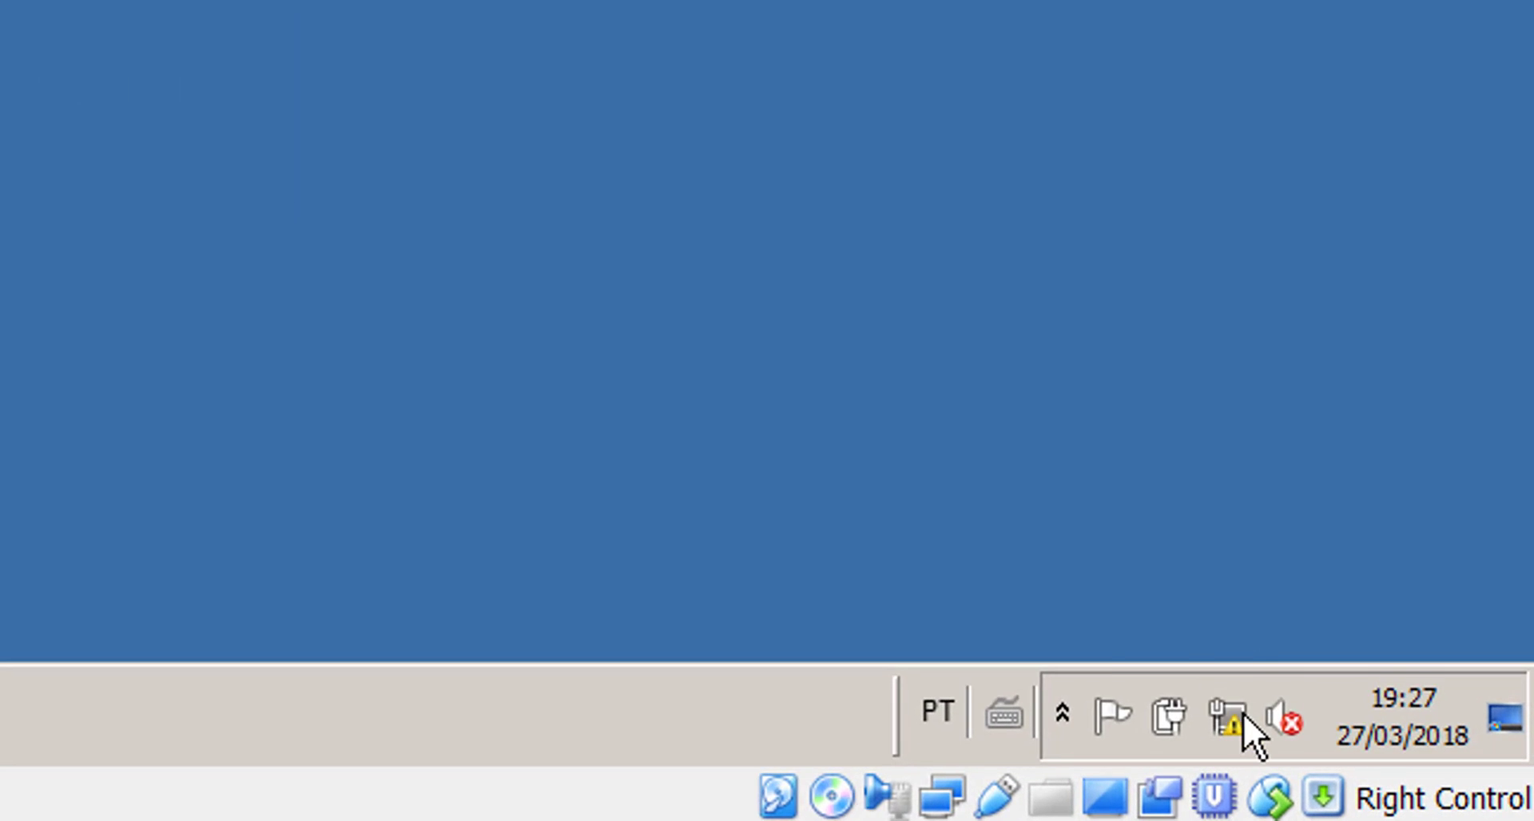
right_click(1243, 712)
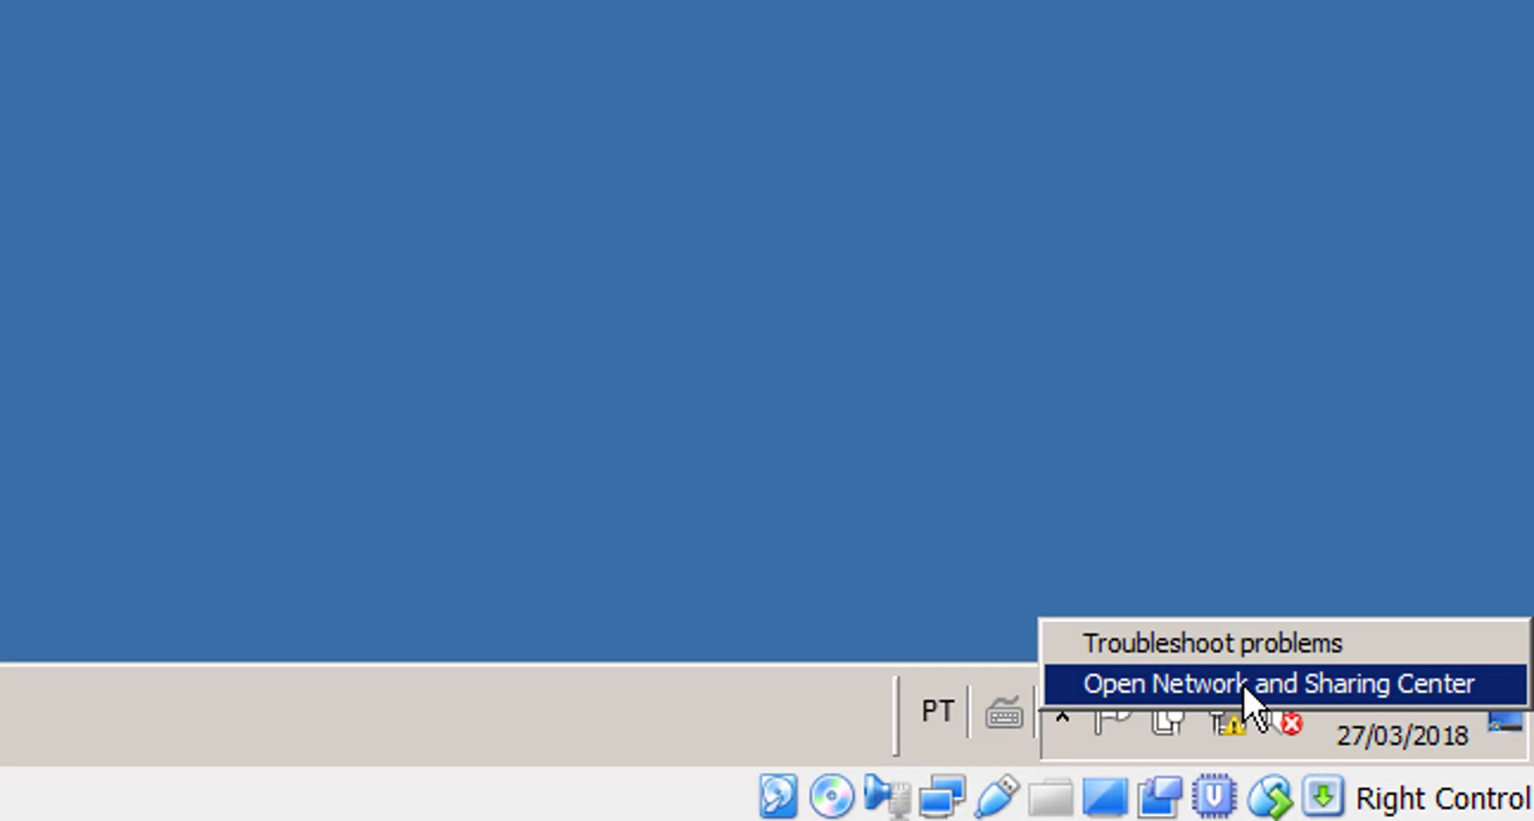
click(1243, 684)
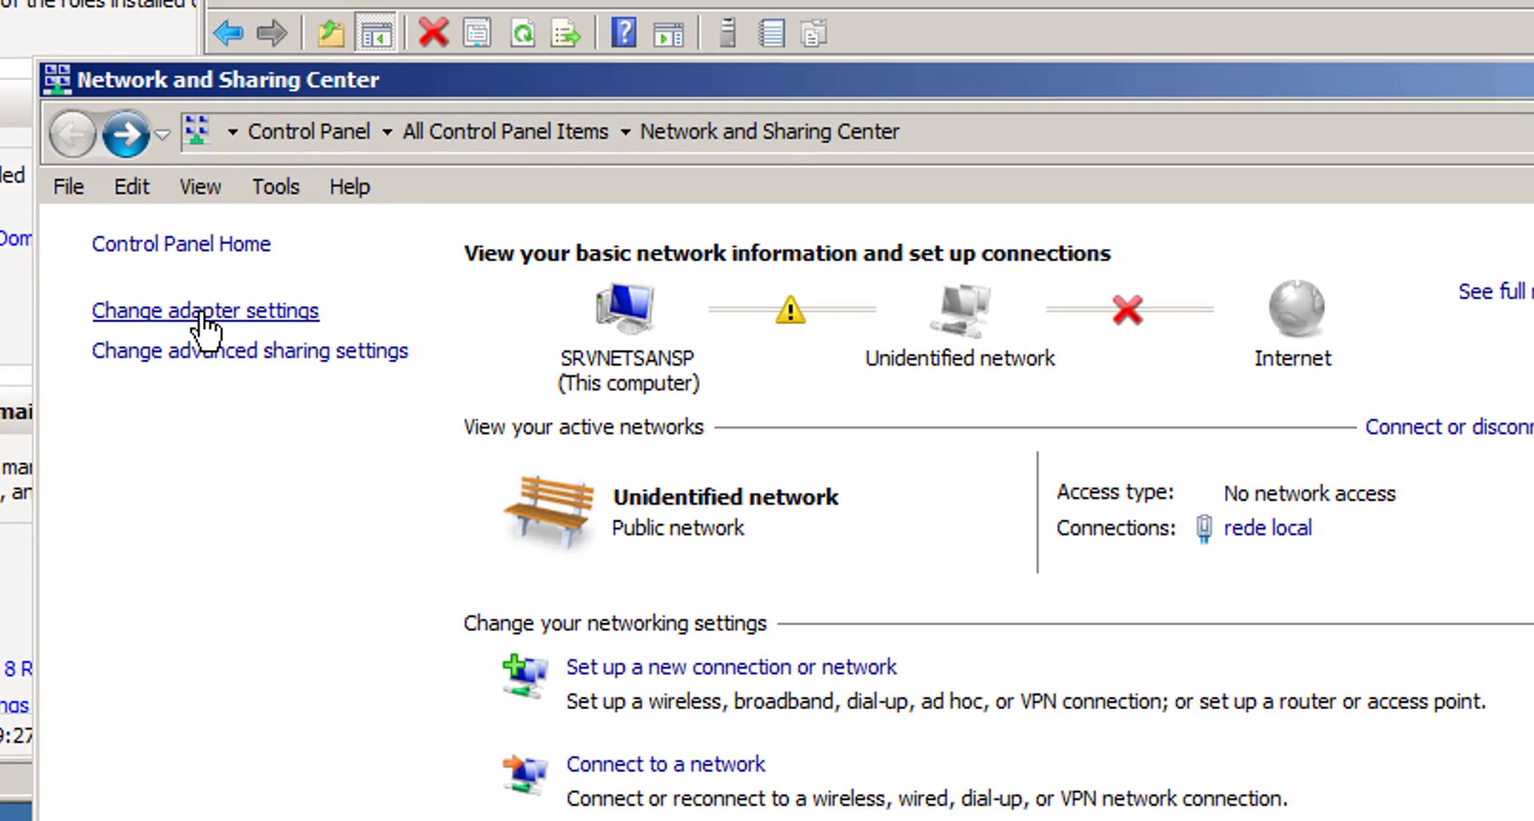
click(239, 349)
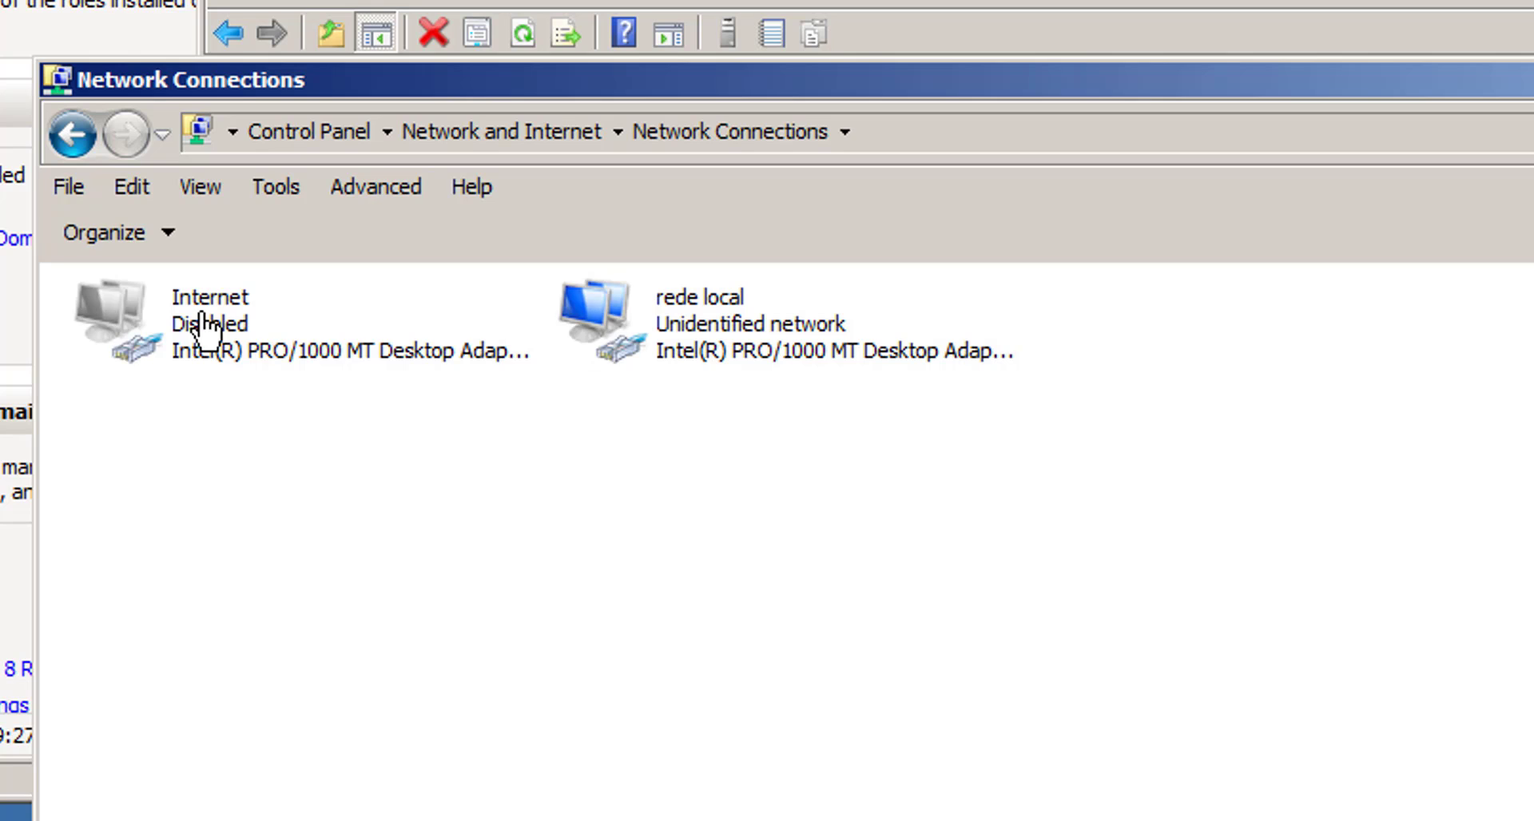
right_click(126, 323)
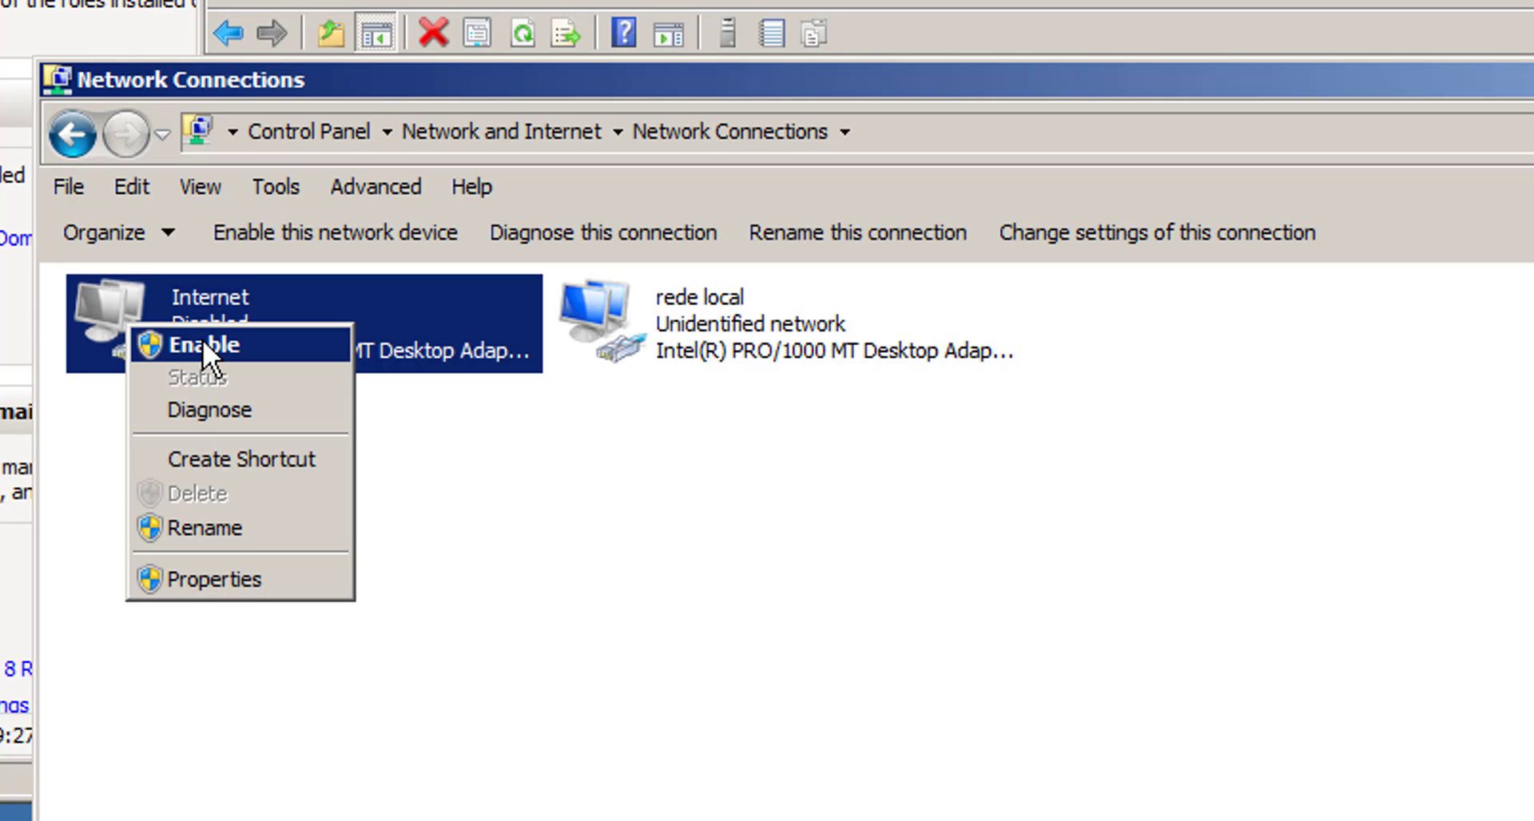
click(203, 345)
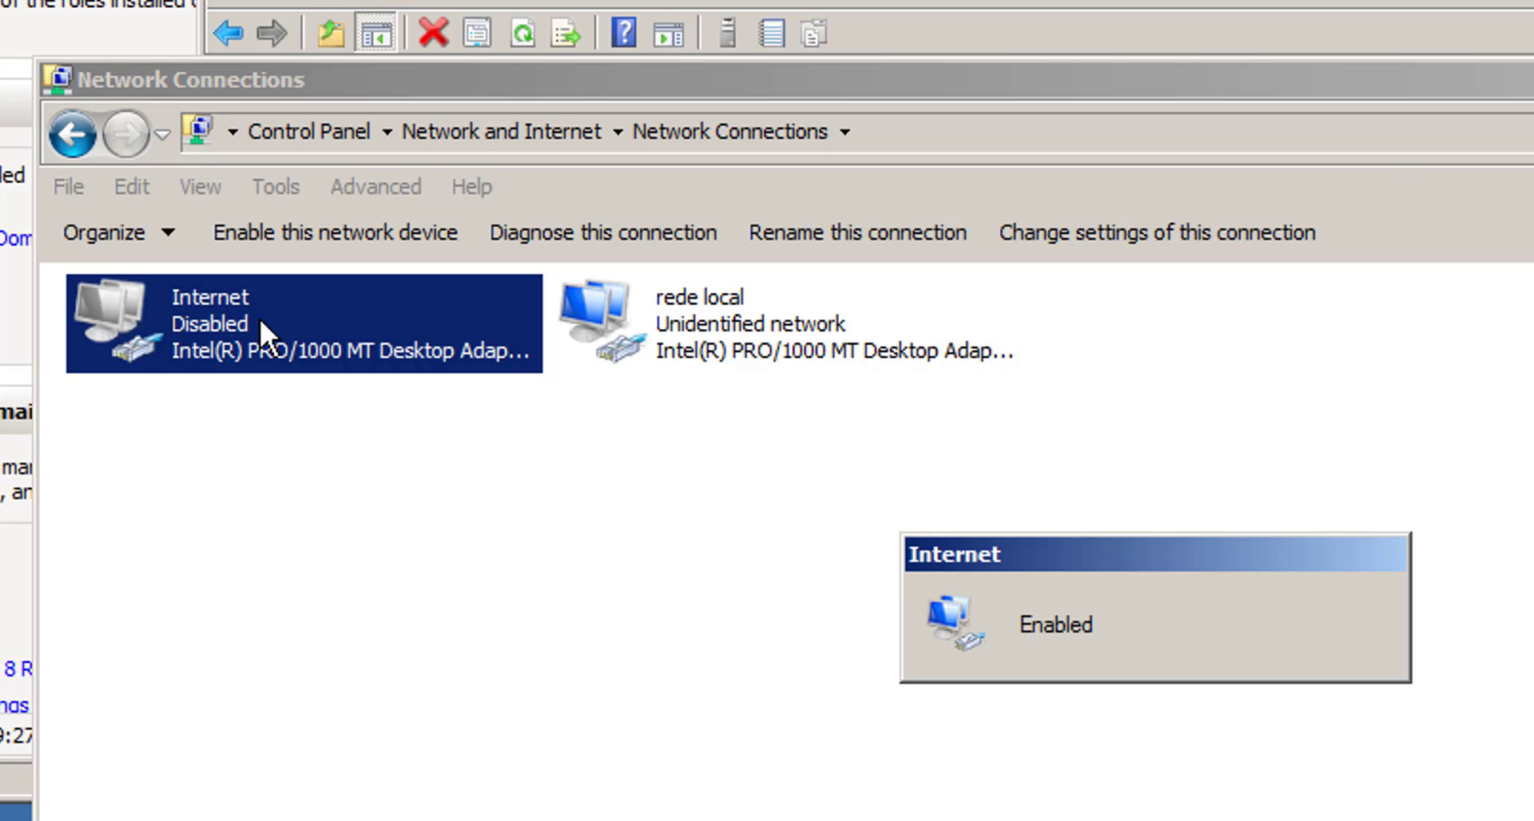
click(716, 337)
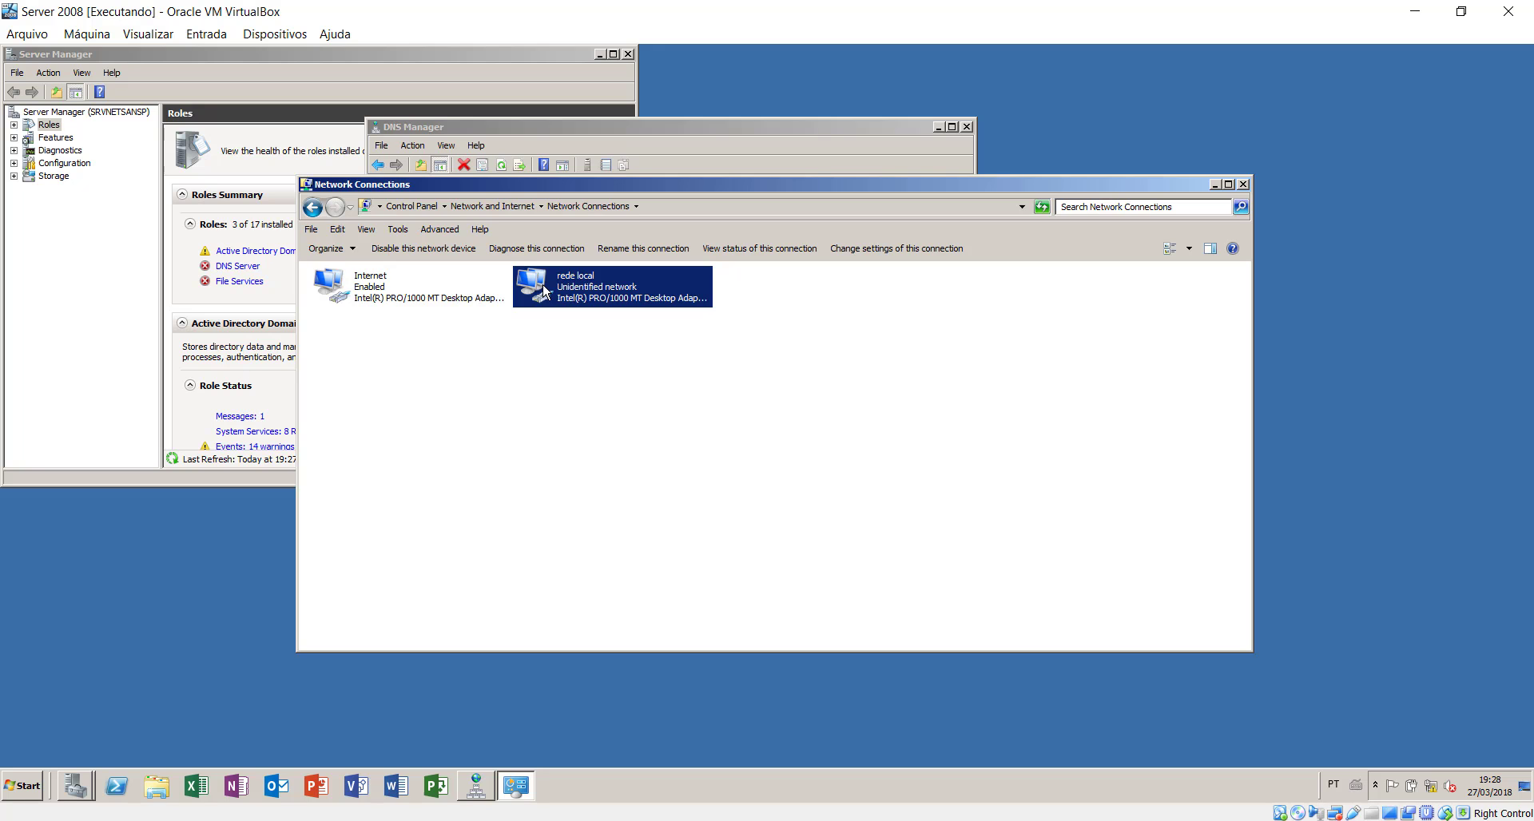
- Change rede local's preferred IPv4 DNS server to 192.168.10.1 and close its dialogs
double_click(543, 292)
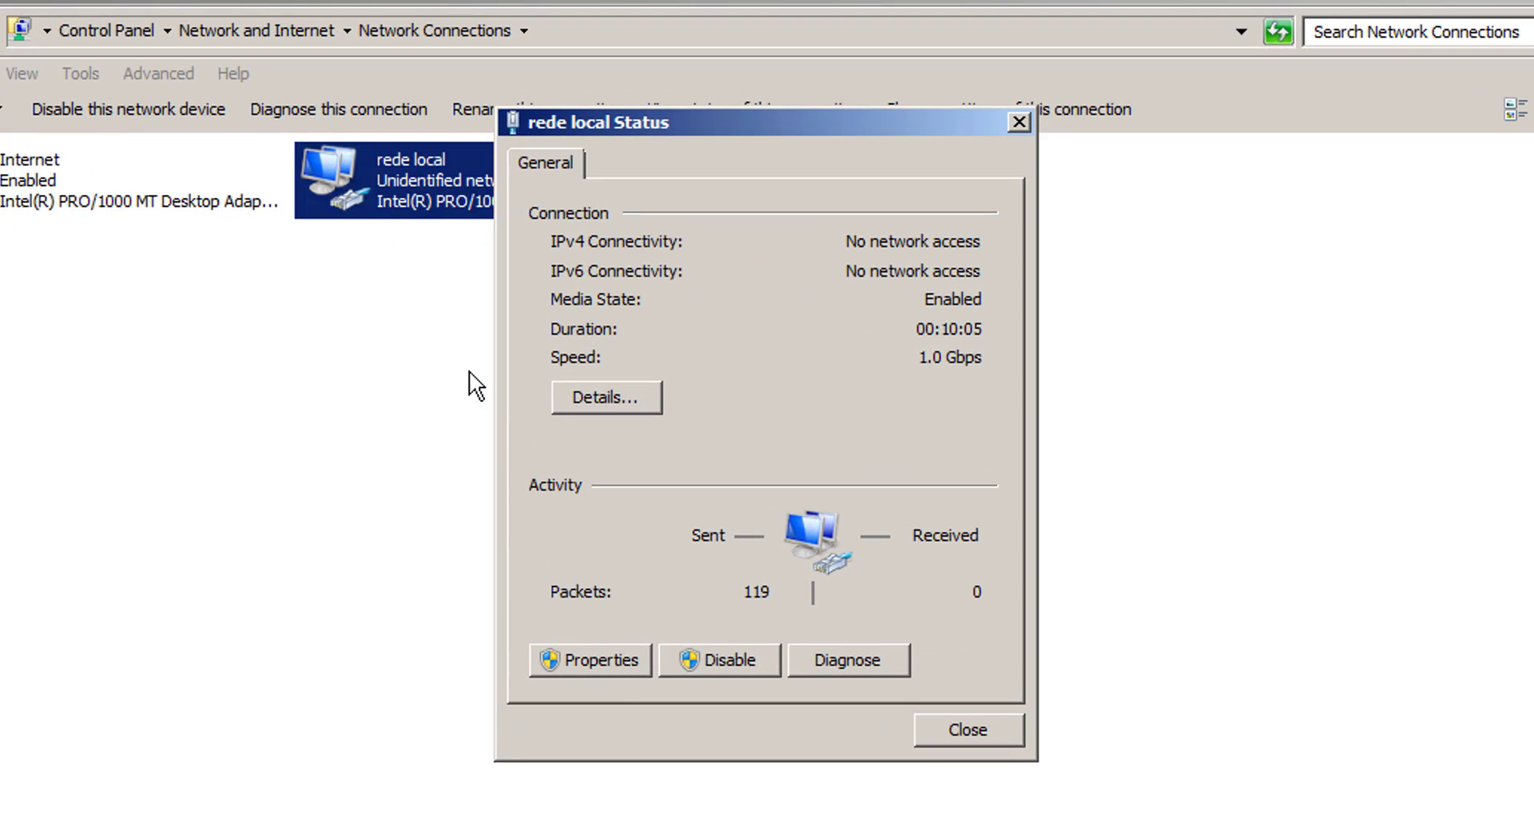
click(581, 666)
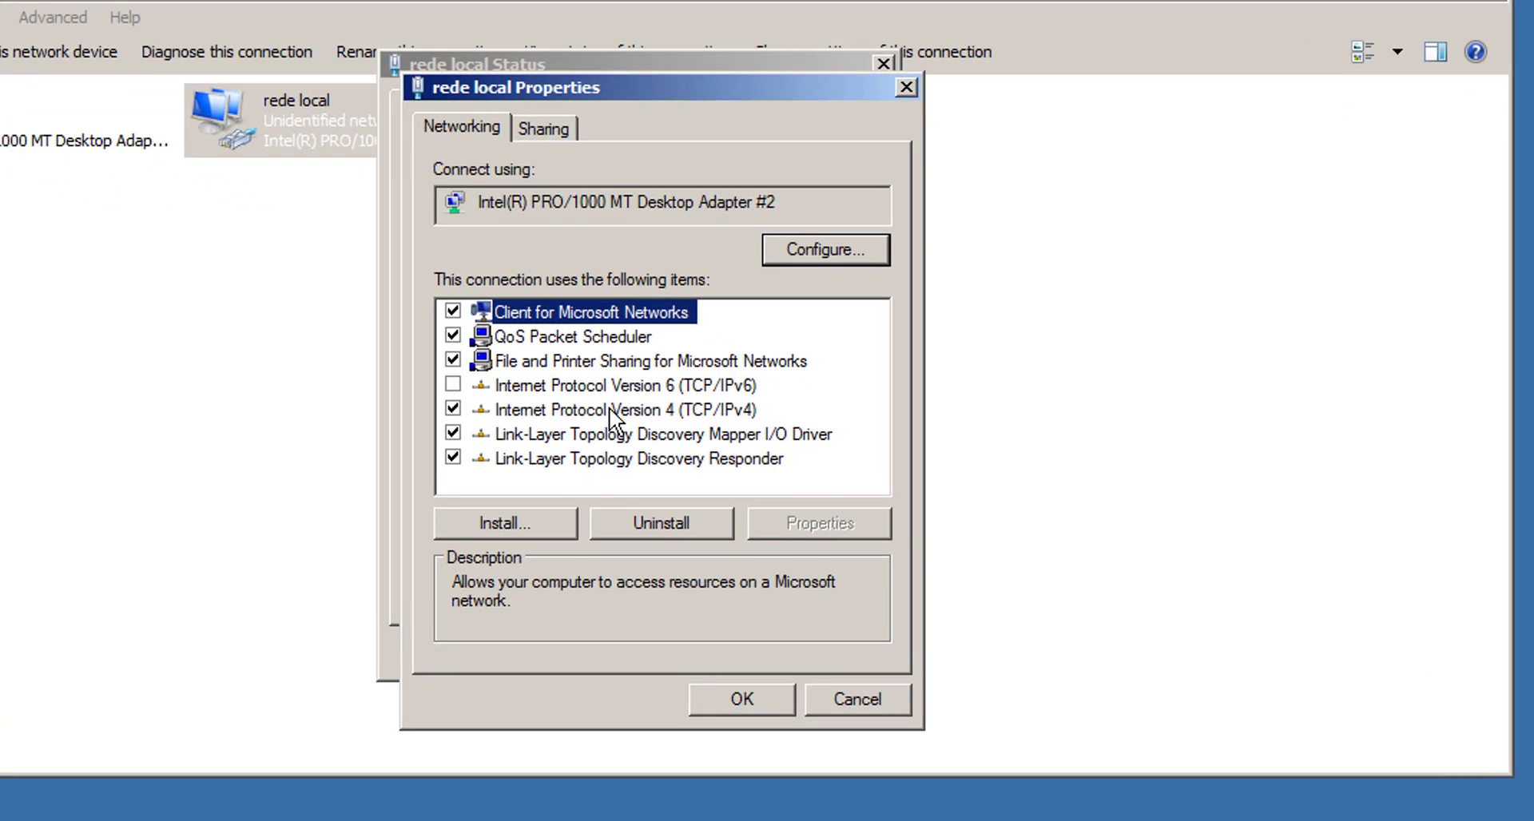
double_click(604, 408)
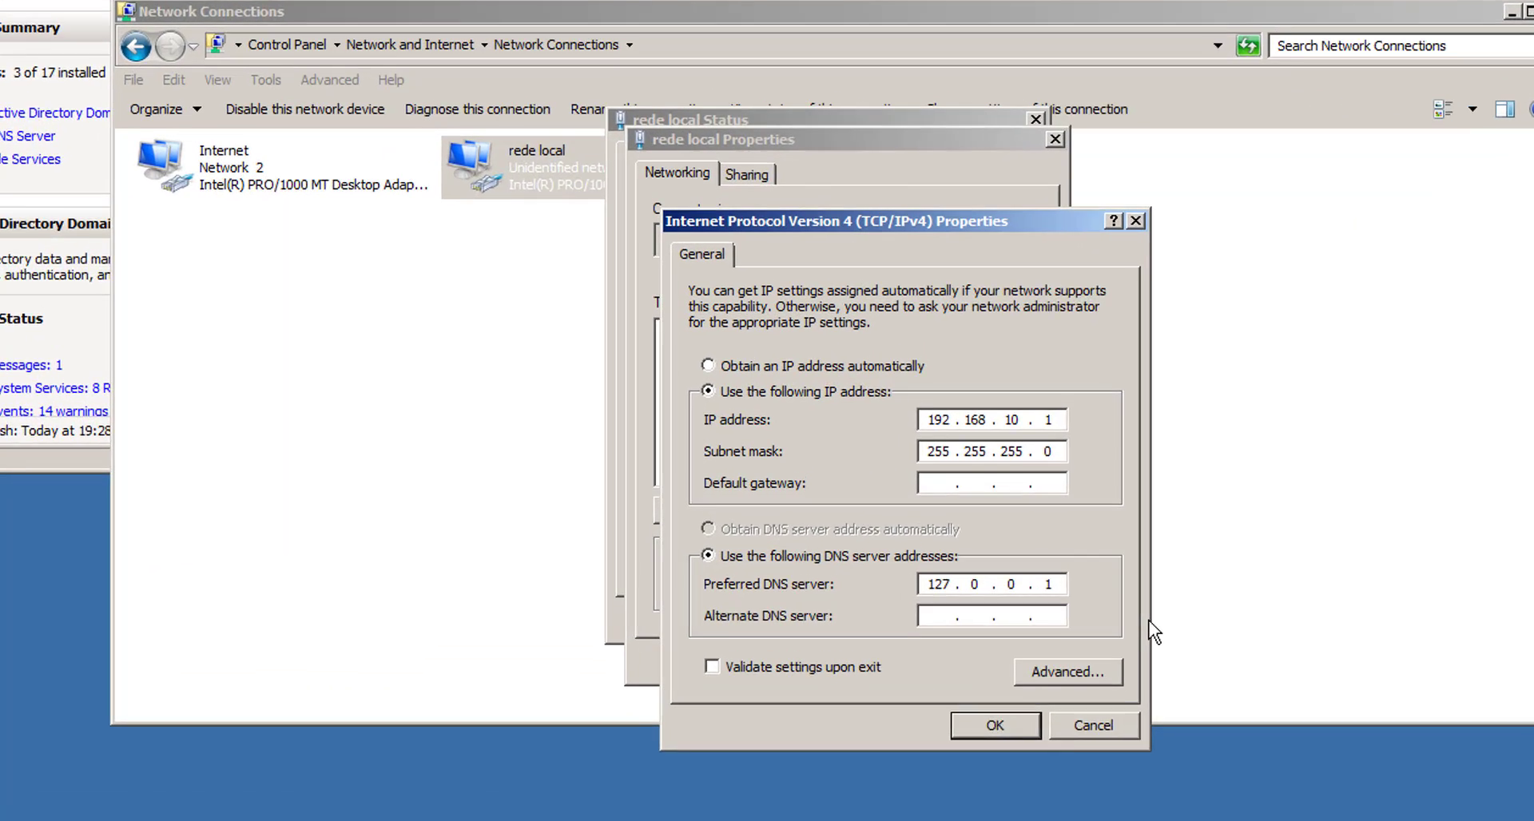
key(BackSpace)
key(BackSpace)
key(BackSpace)
key(BackSpace)
key(BackSpace)
key(BackSpace)
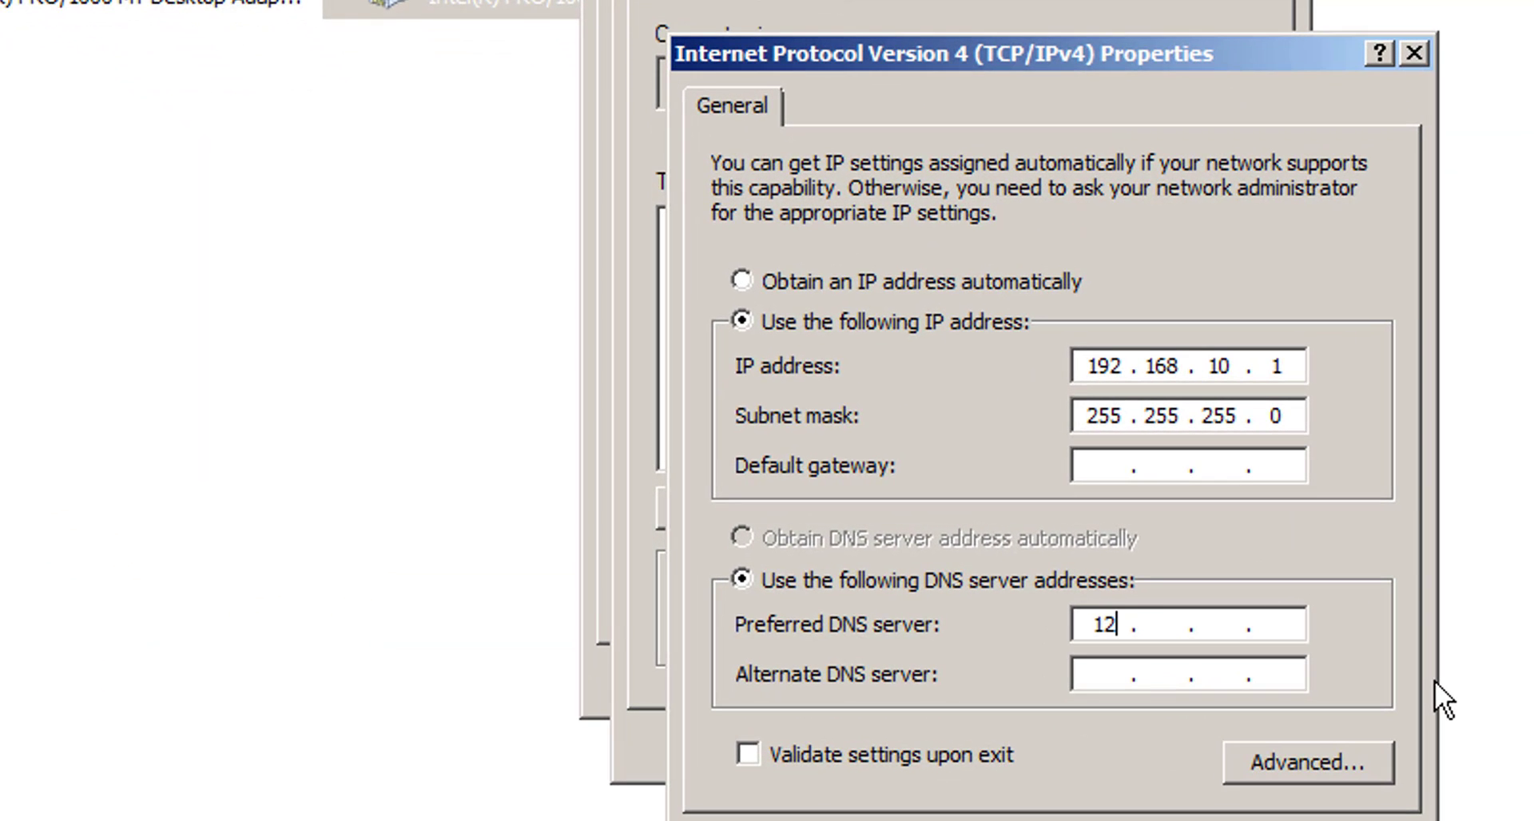
text(192.168.)
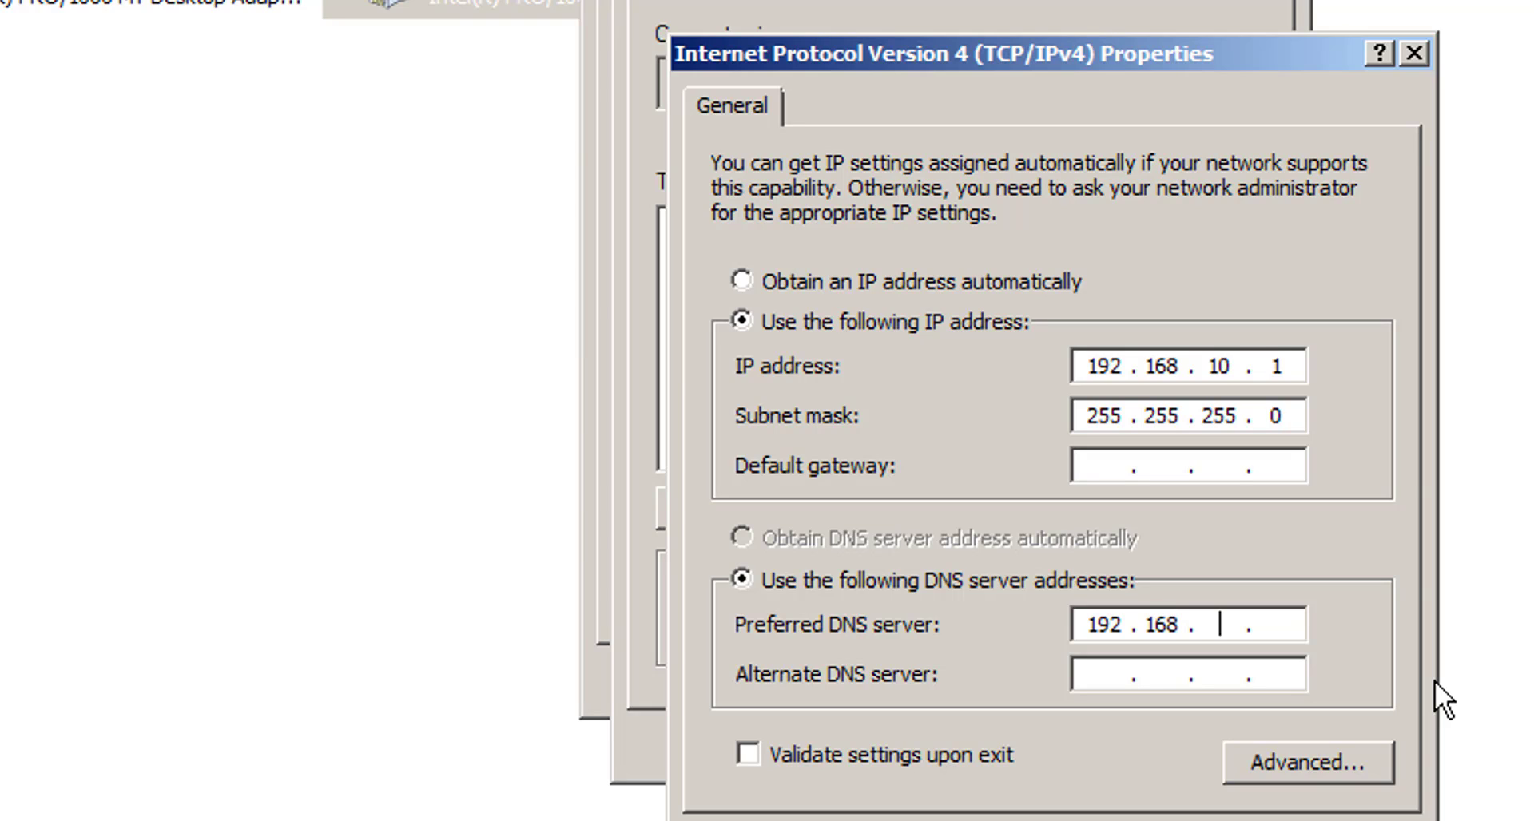
text(10.1)
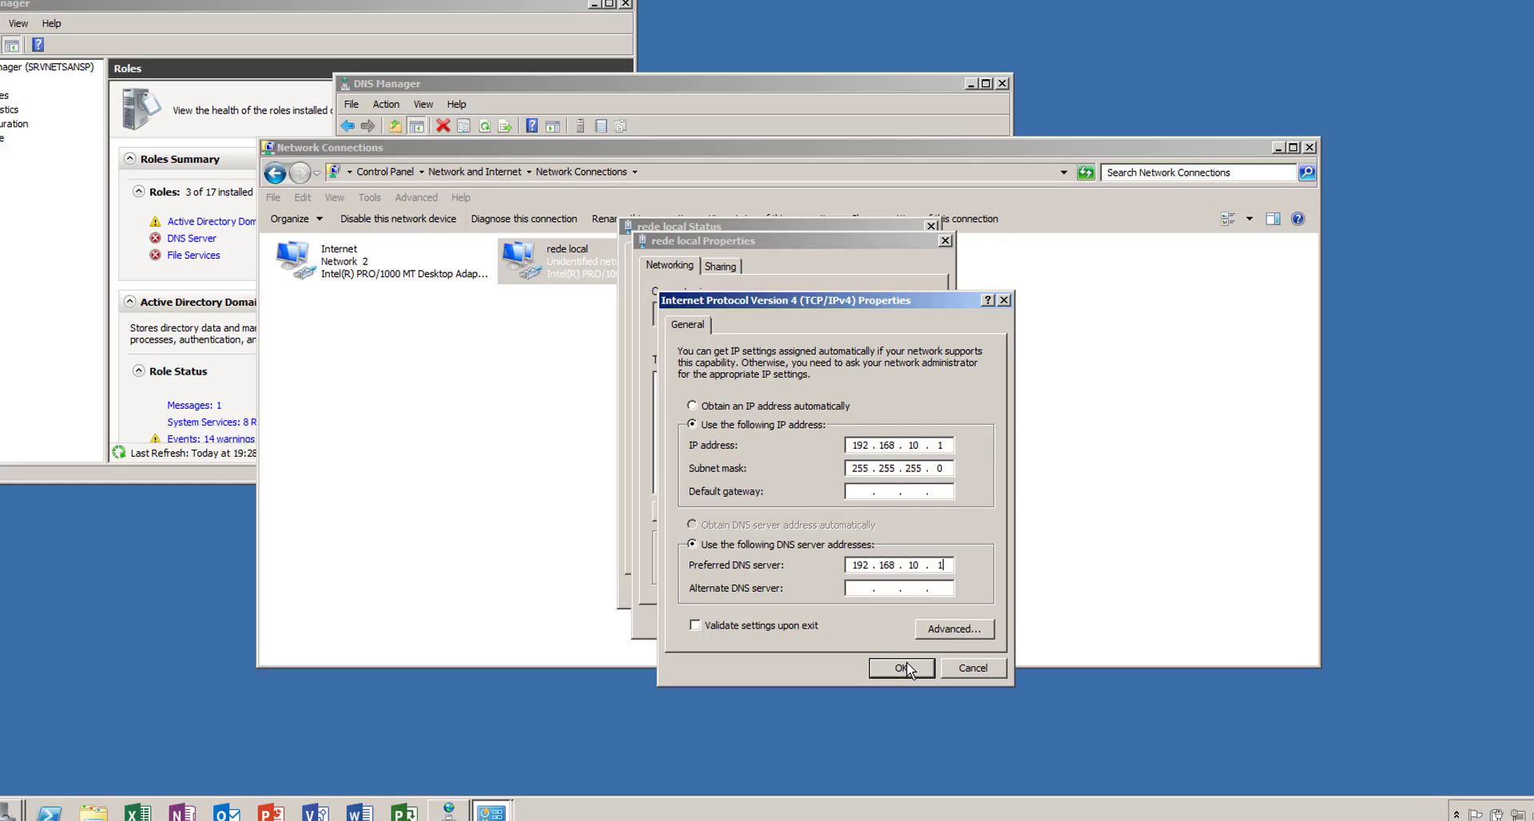
click(1178, 820)
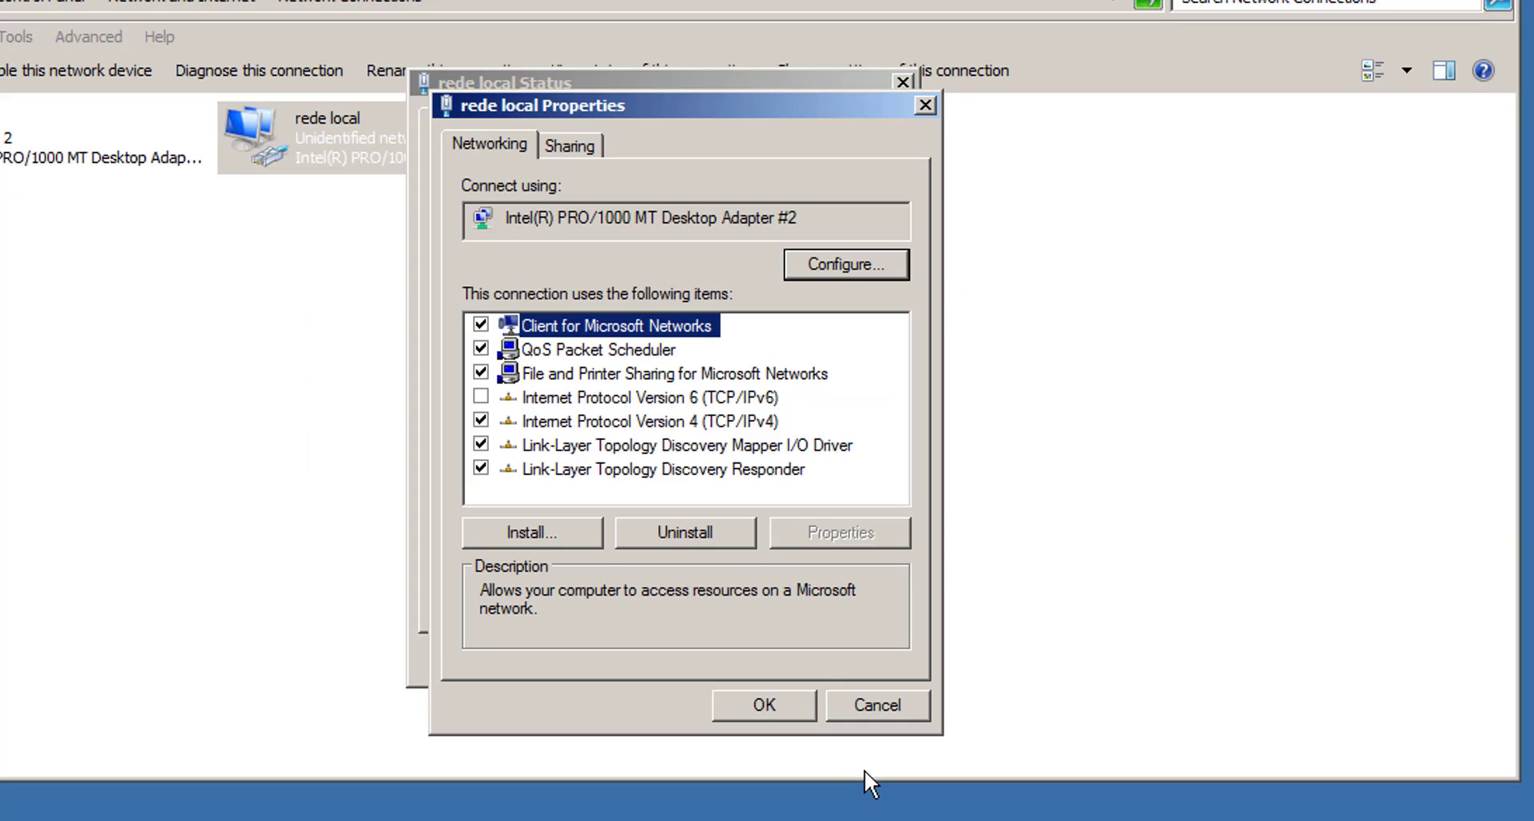
click(763, 706)
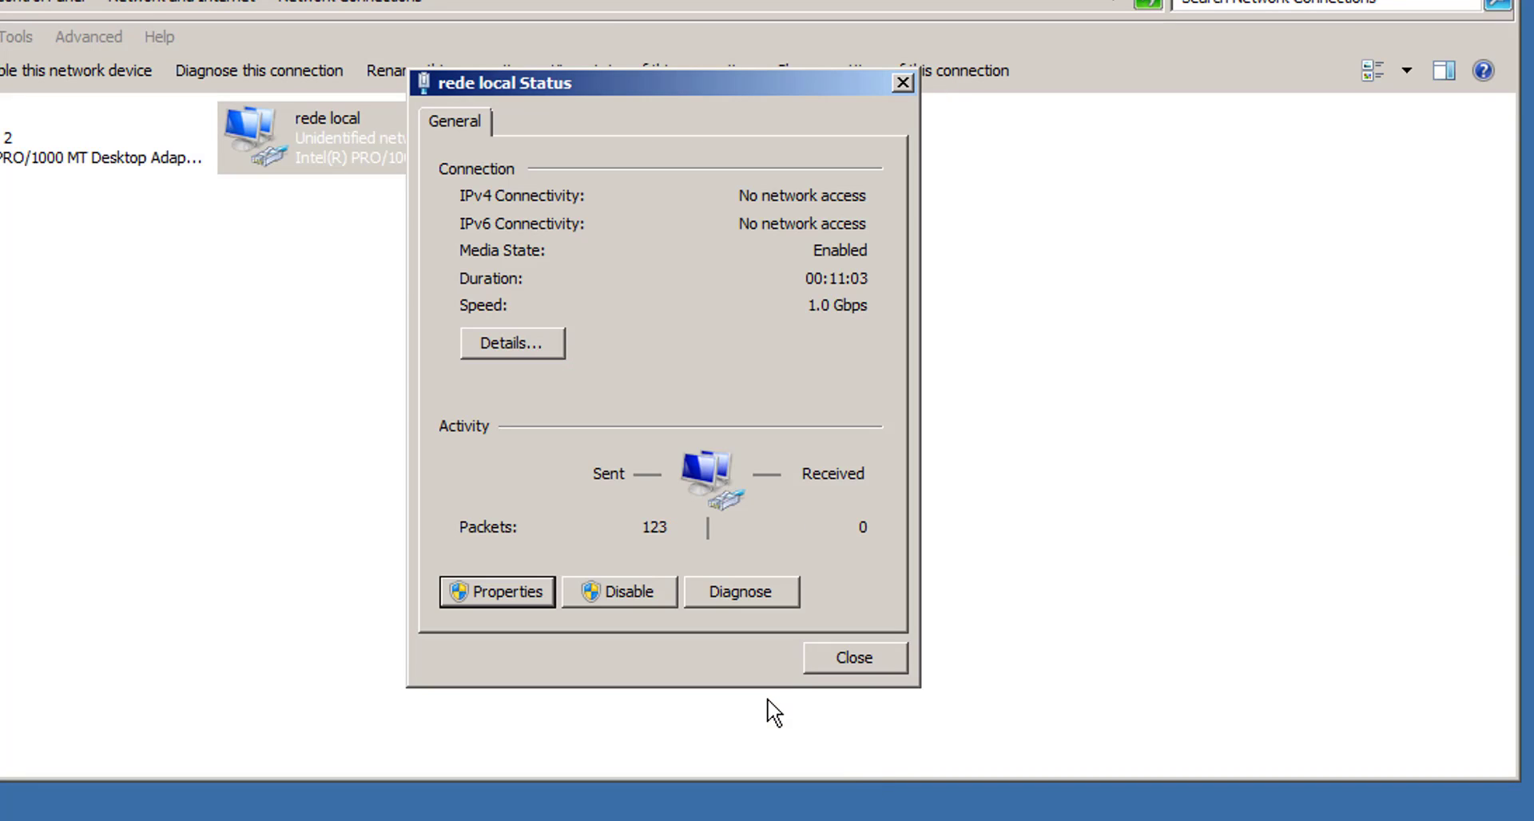
click(839, 662)
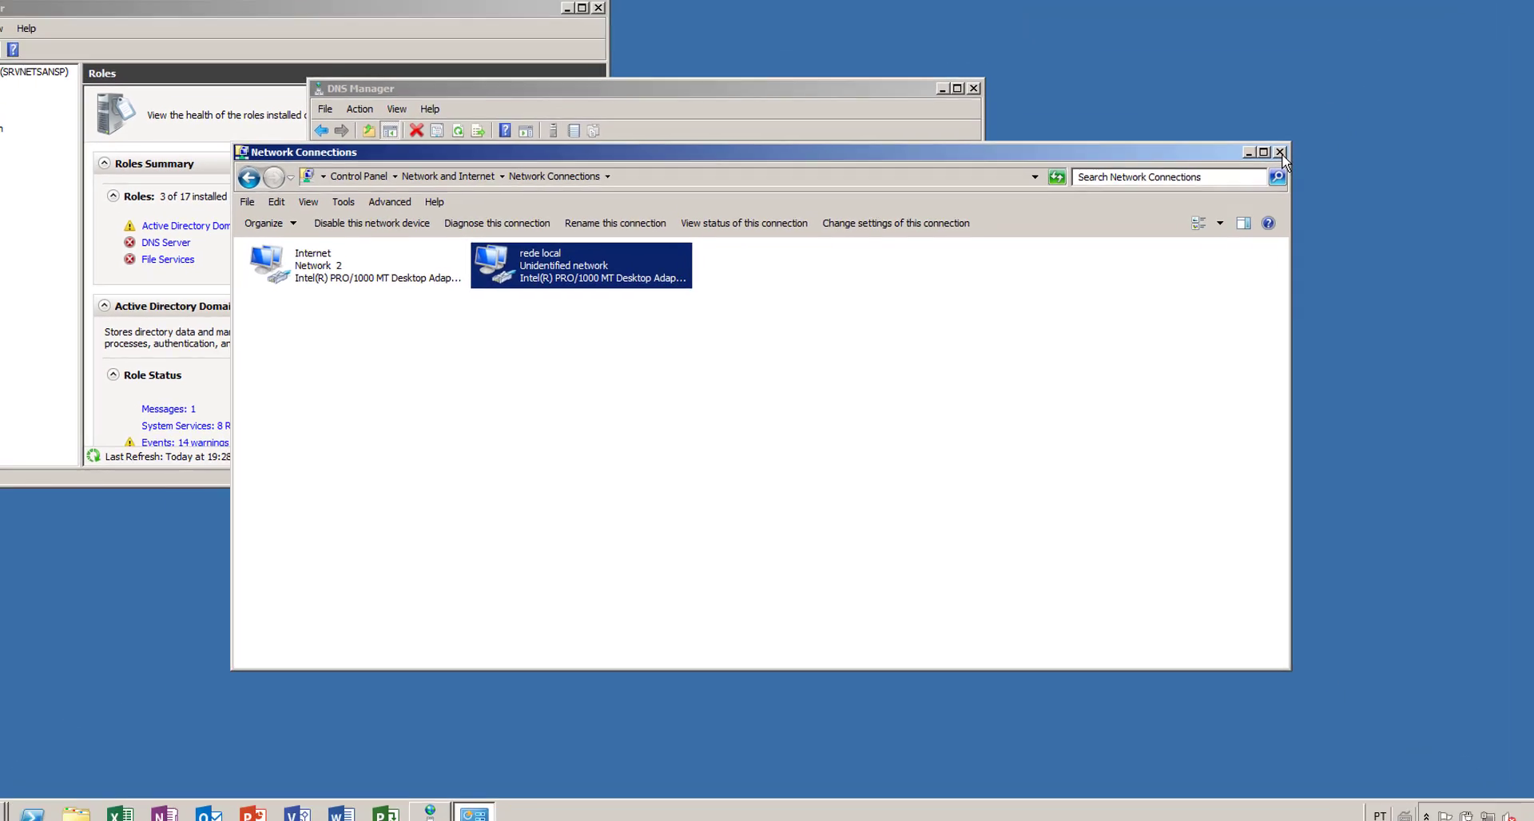
- Launch nslookup from the SRVNETSANSP DNS server and select Reverse Lookup Zones
click(1279, 153)
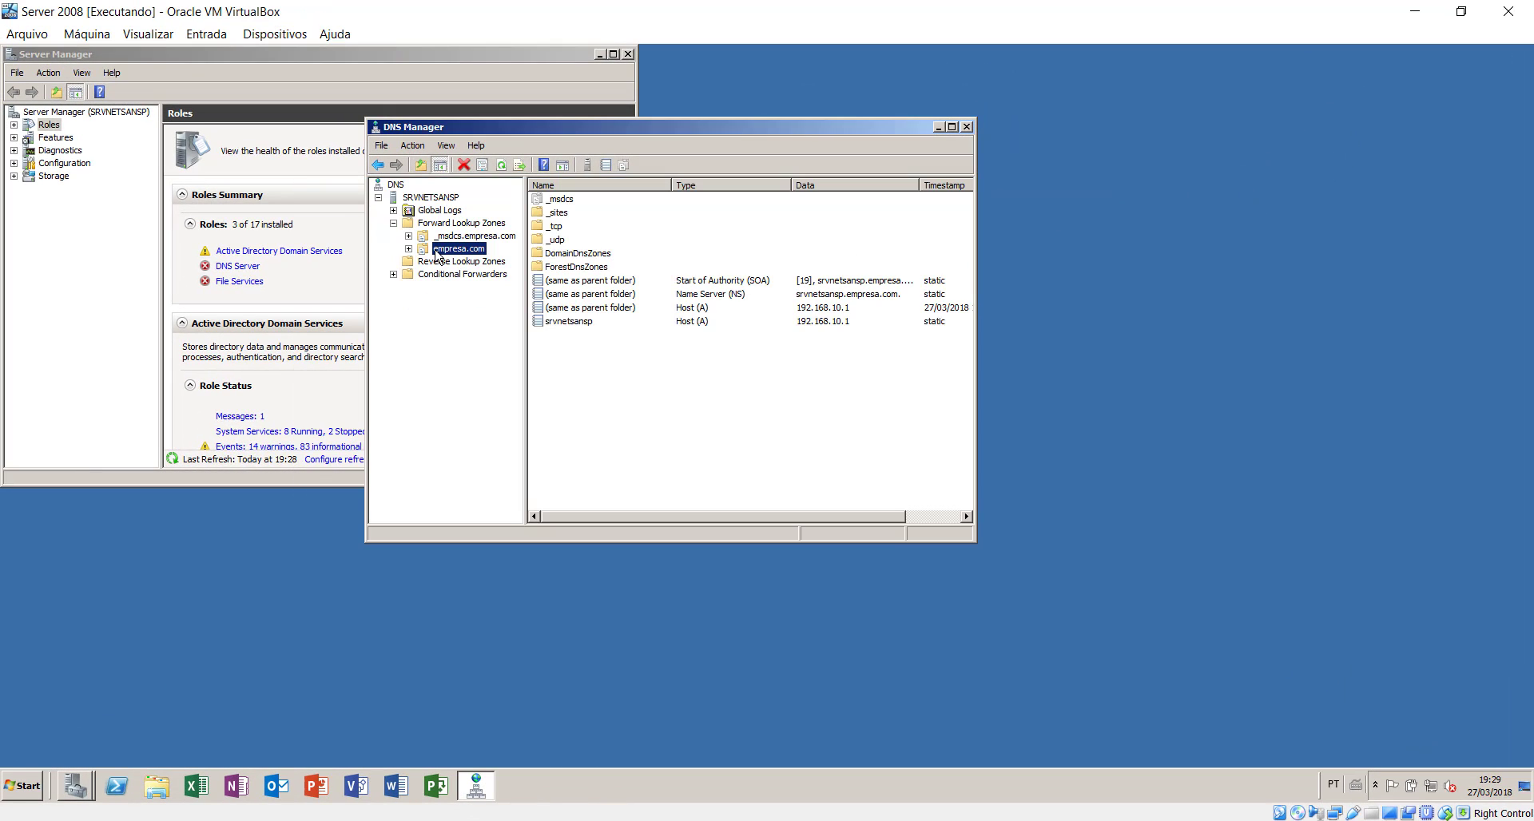
click(431, 198)
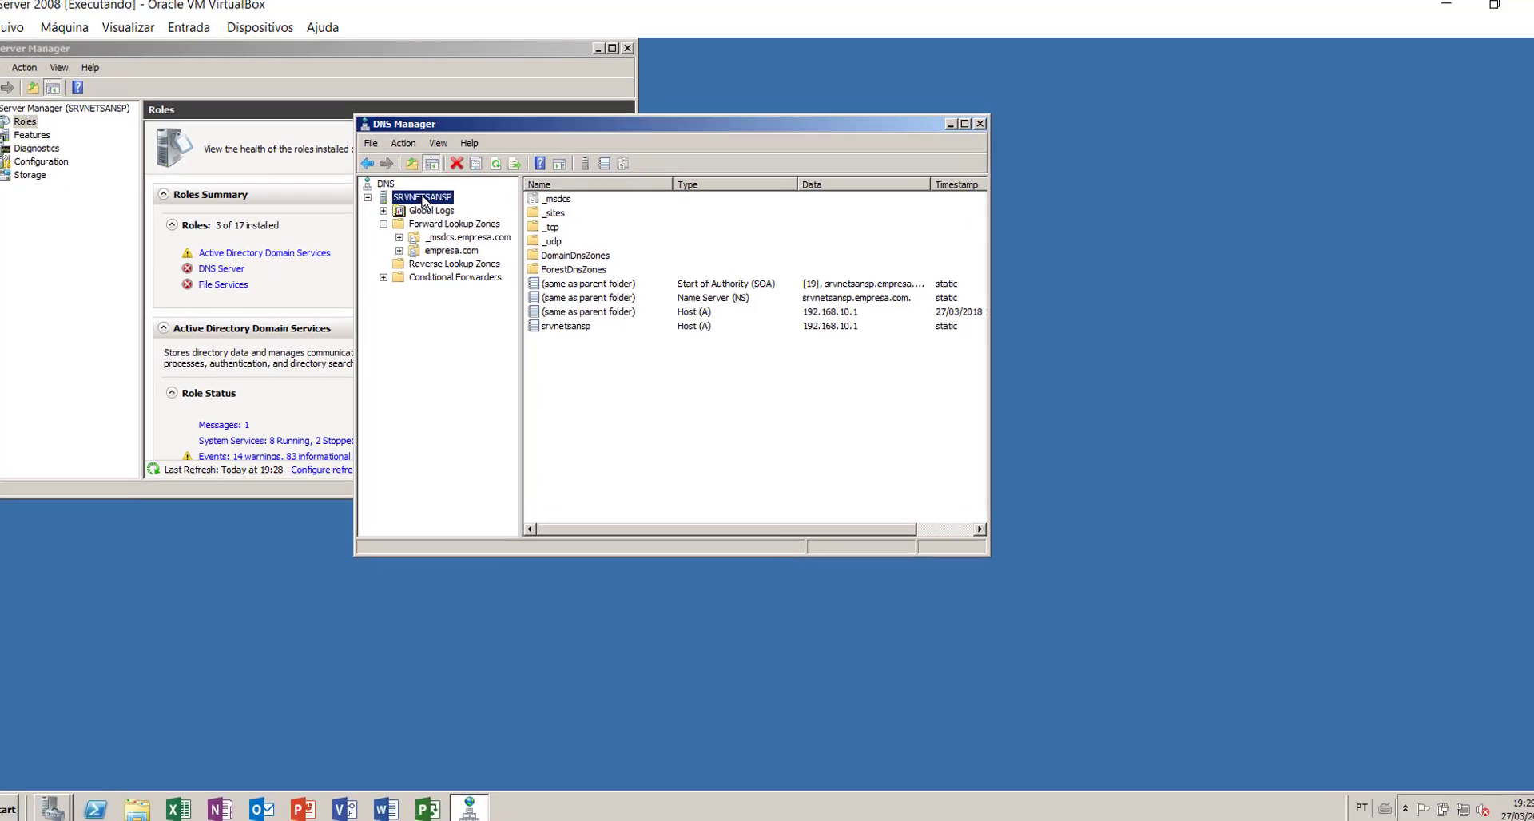
right_click(422, 201)
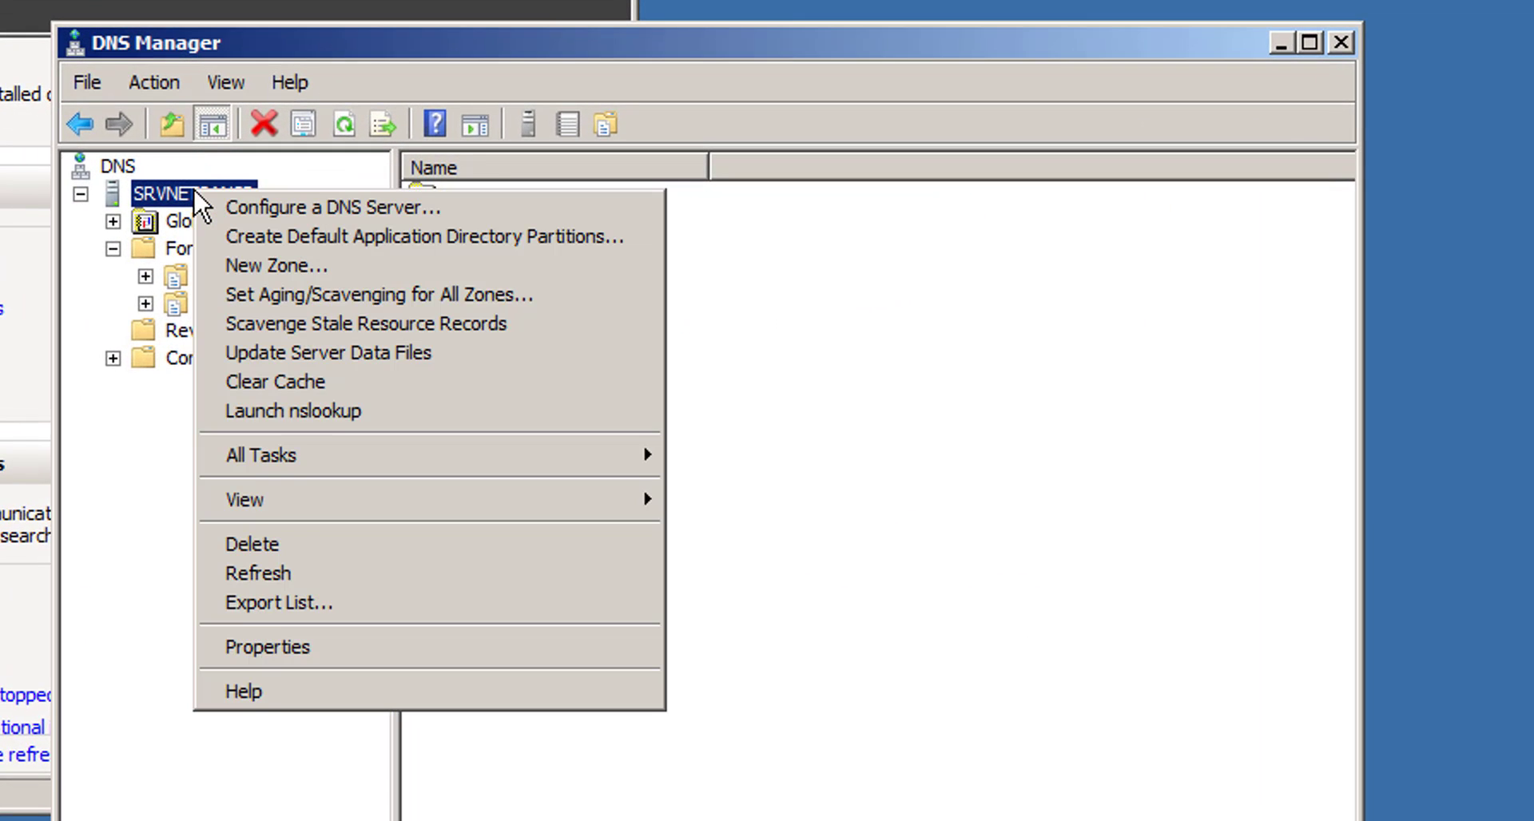
click(159, 188)
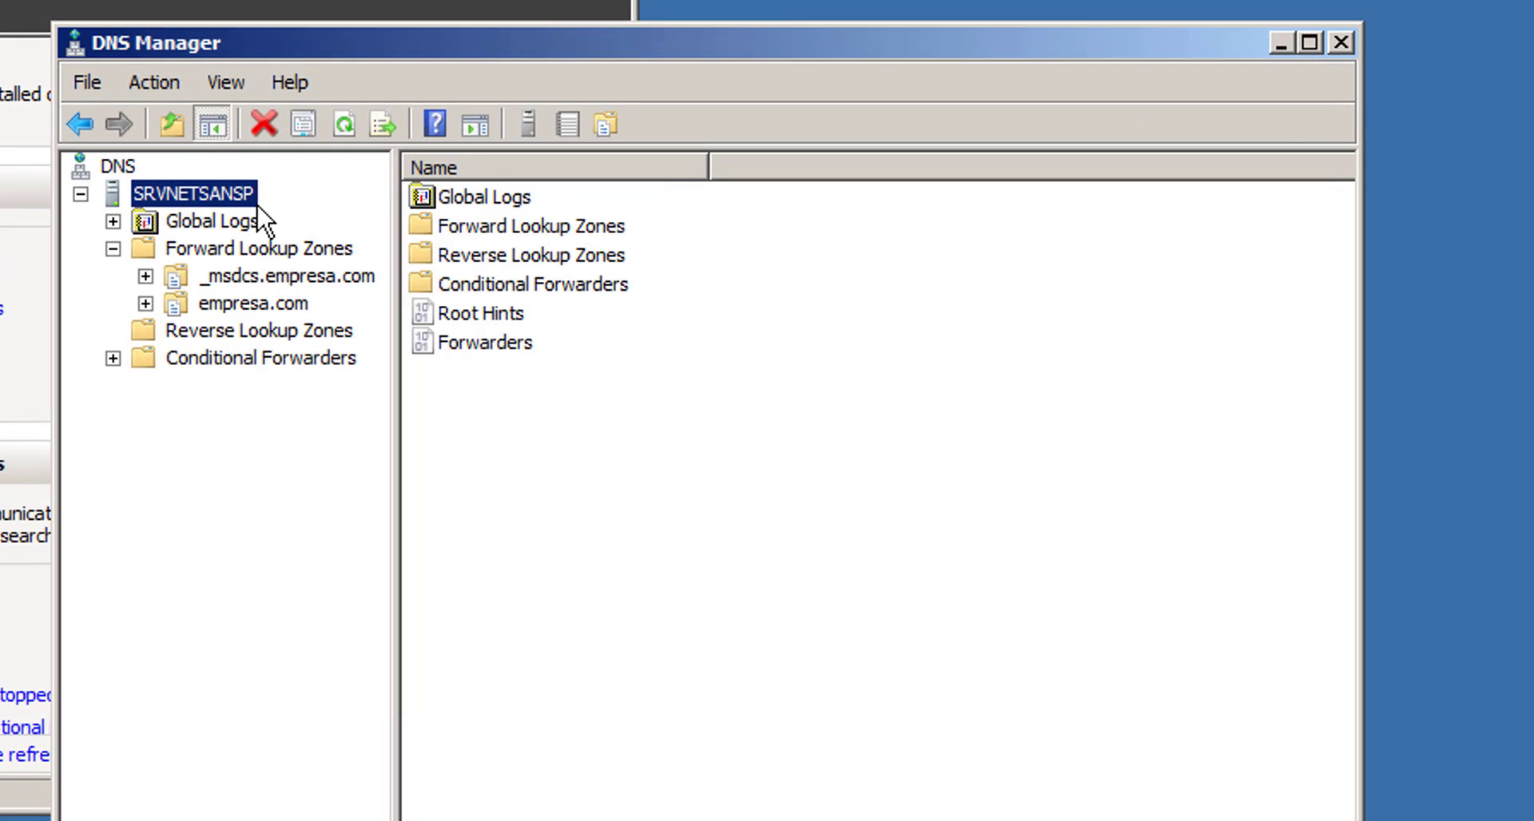
right_click(202, 193)
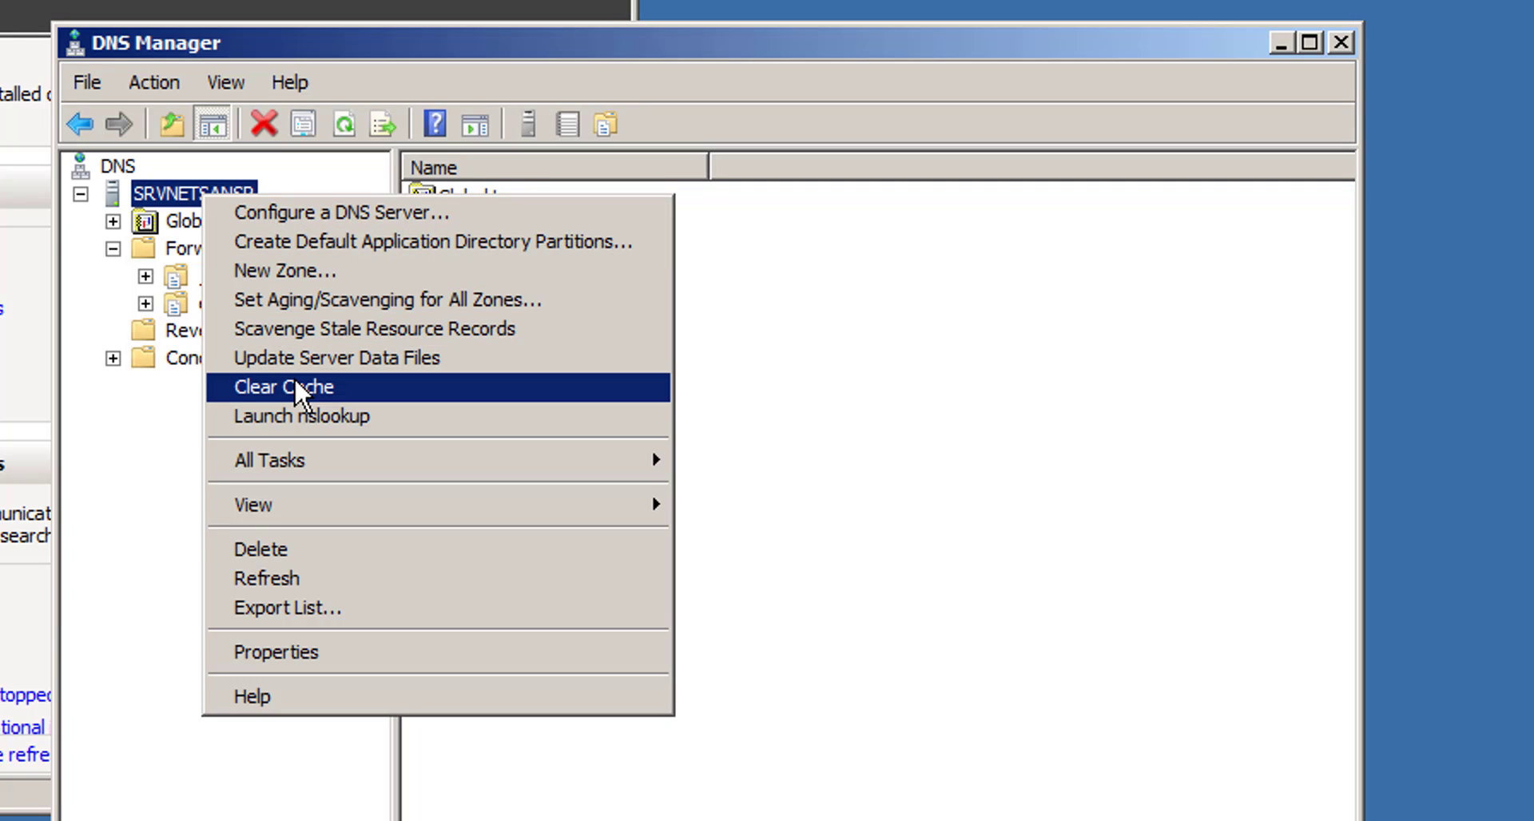
click(332, 416)
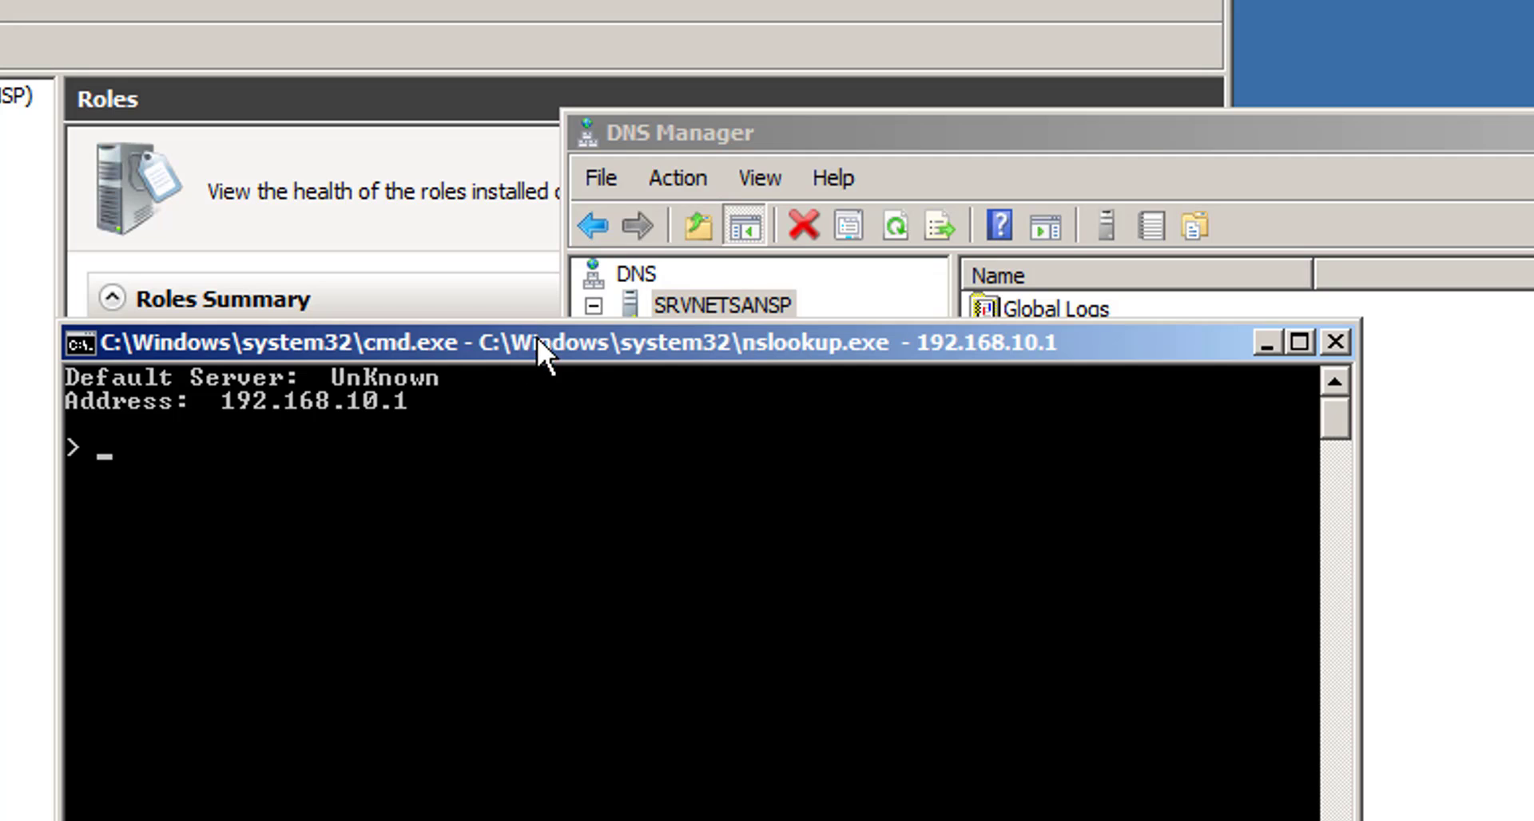
drag(533, 351, 1533, 576)
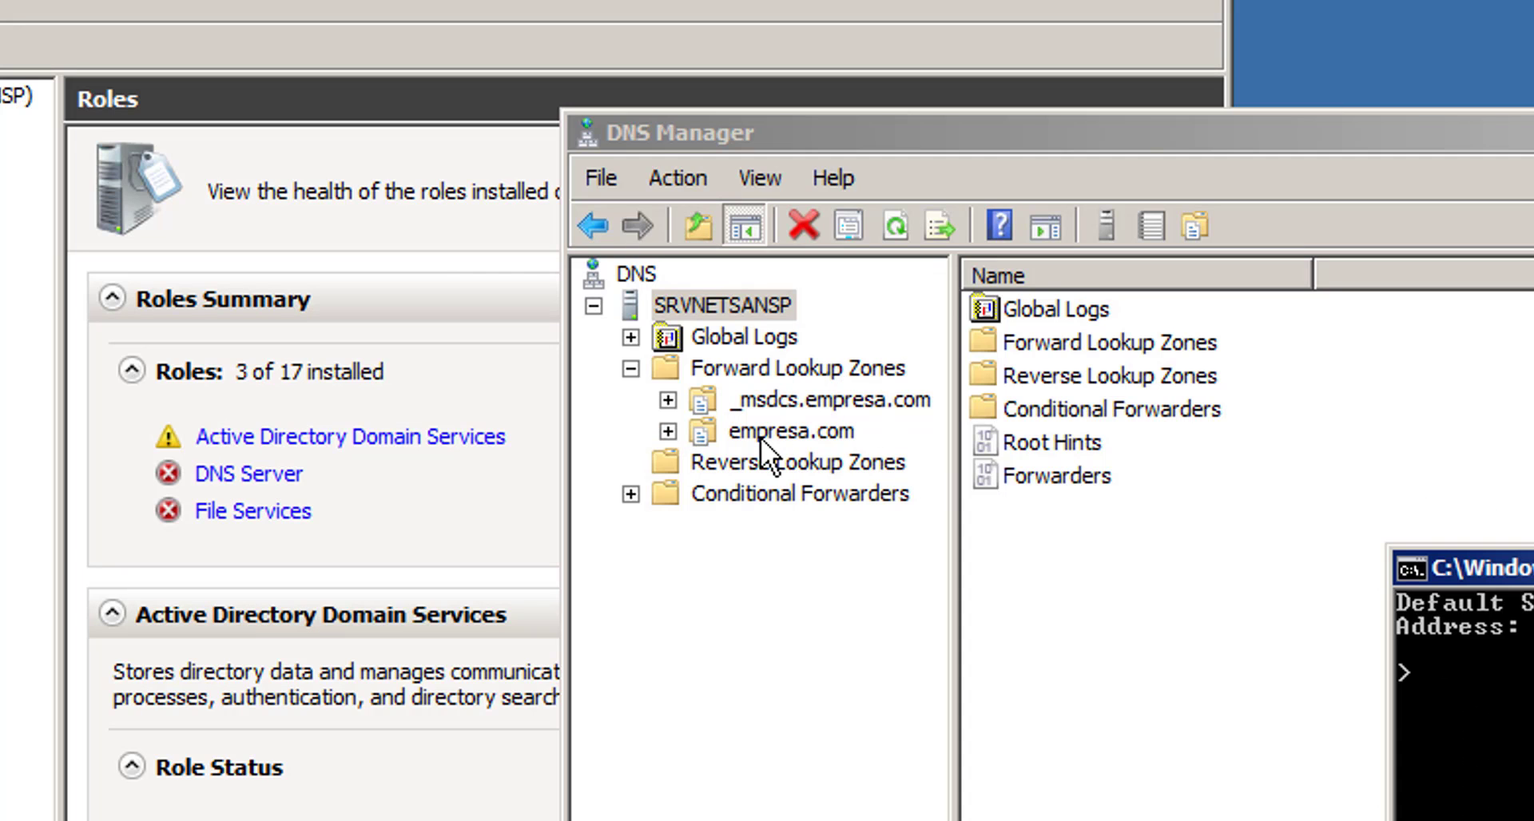
click(752, 466)
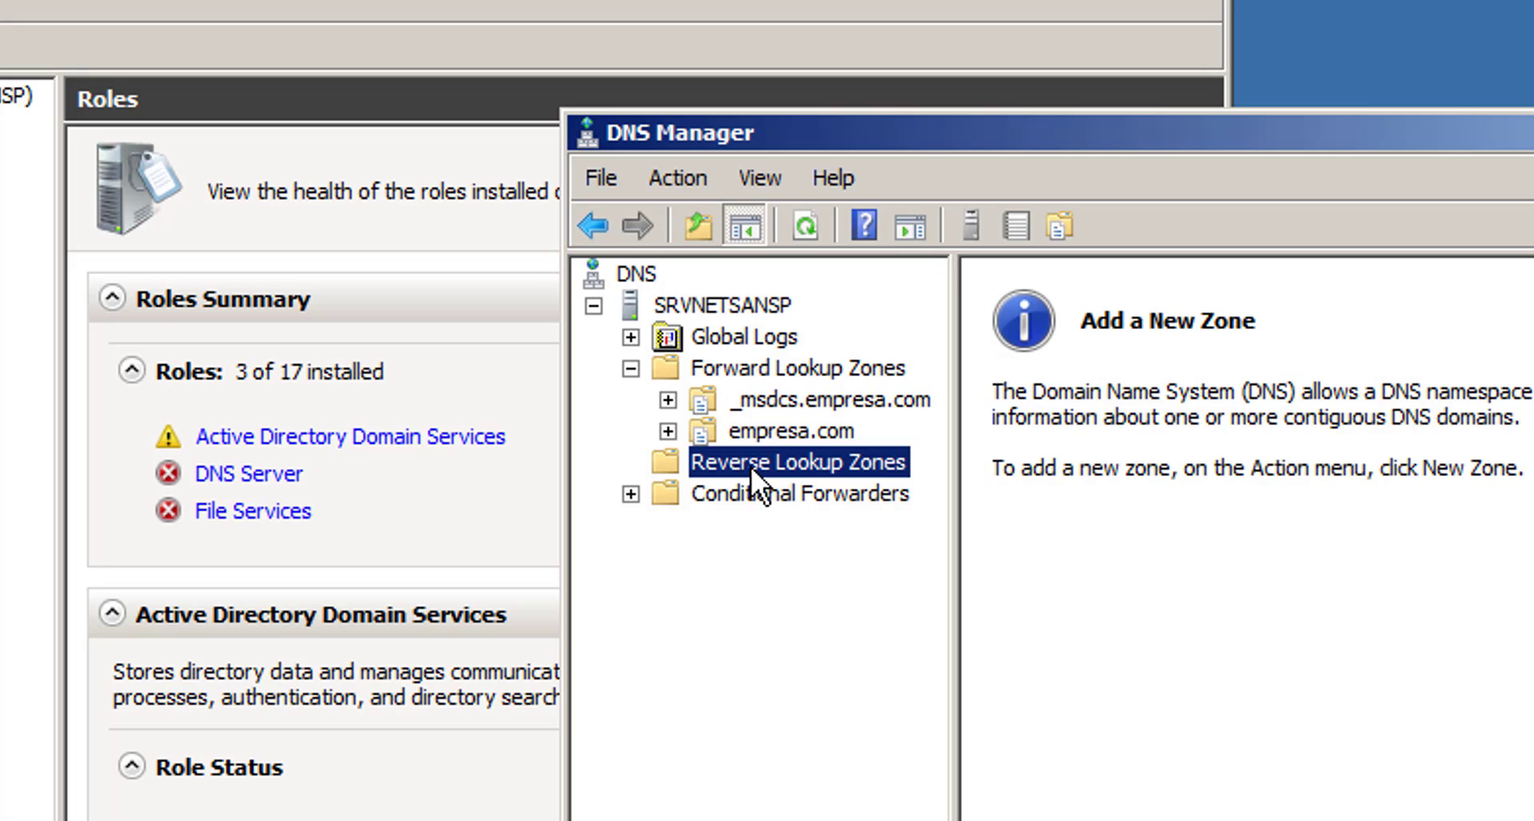
- Start a new AD-stored primary zone replicated to all DNS servers in empresa.com
right_click(750, 466)
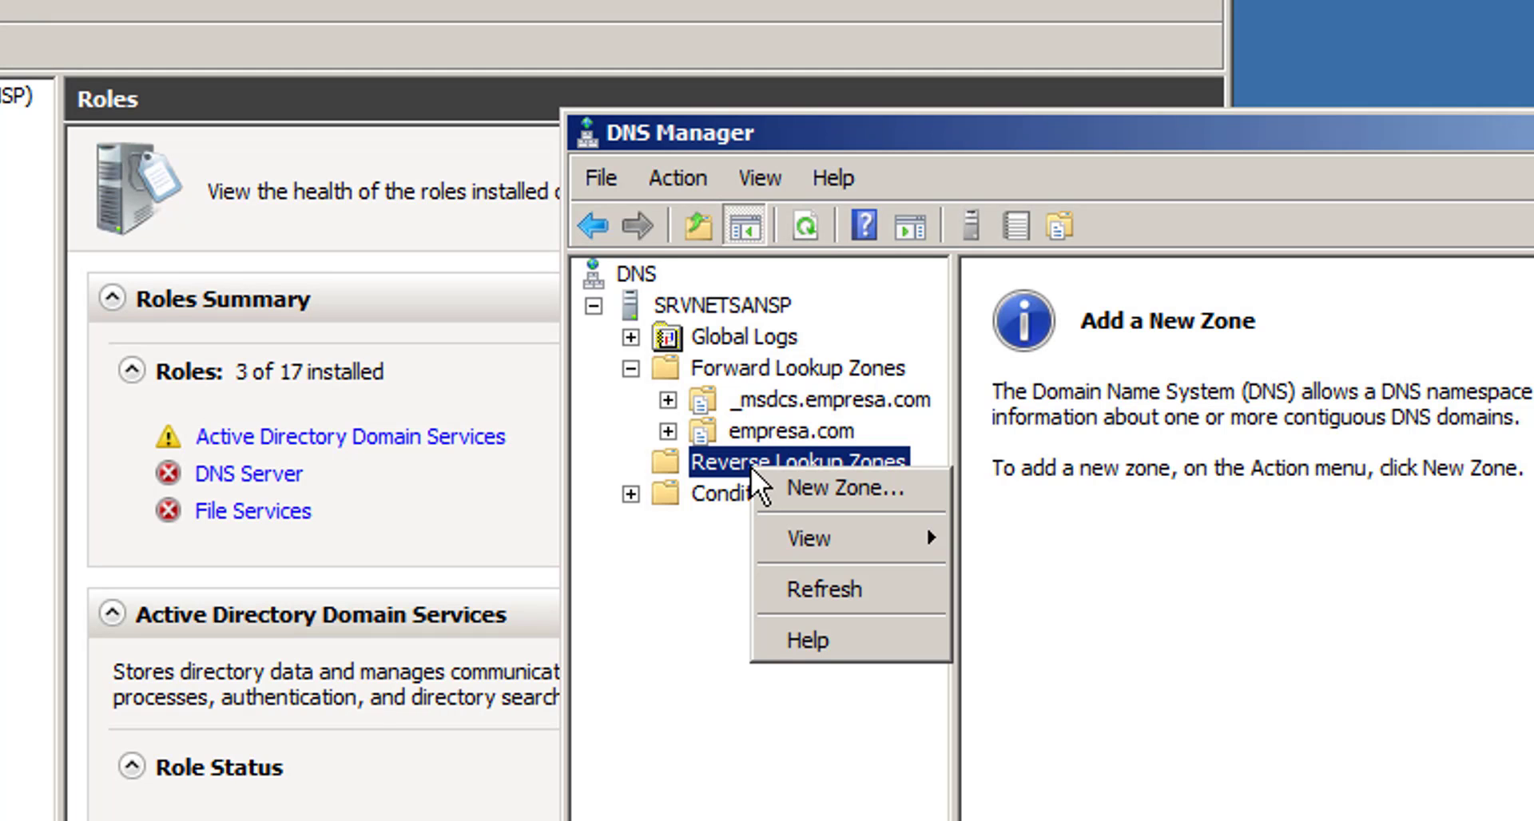
click(860, 485)
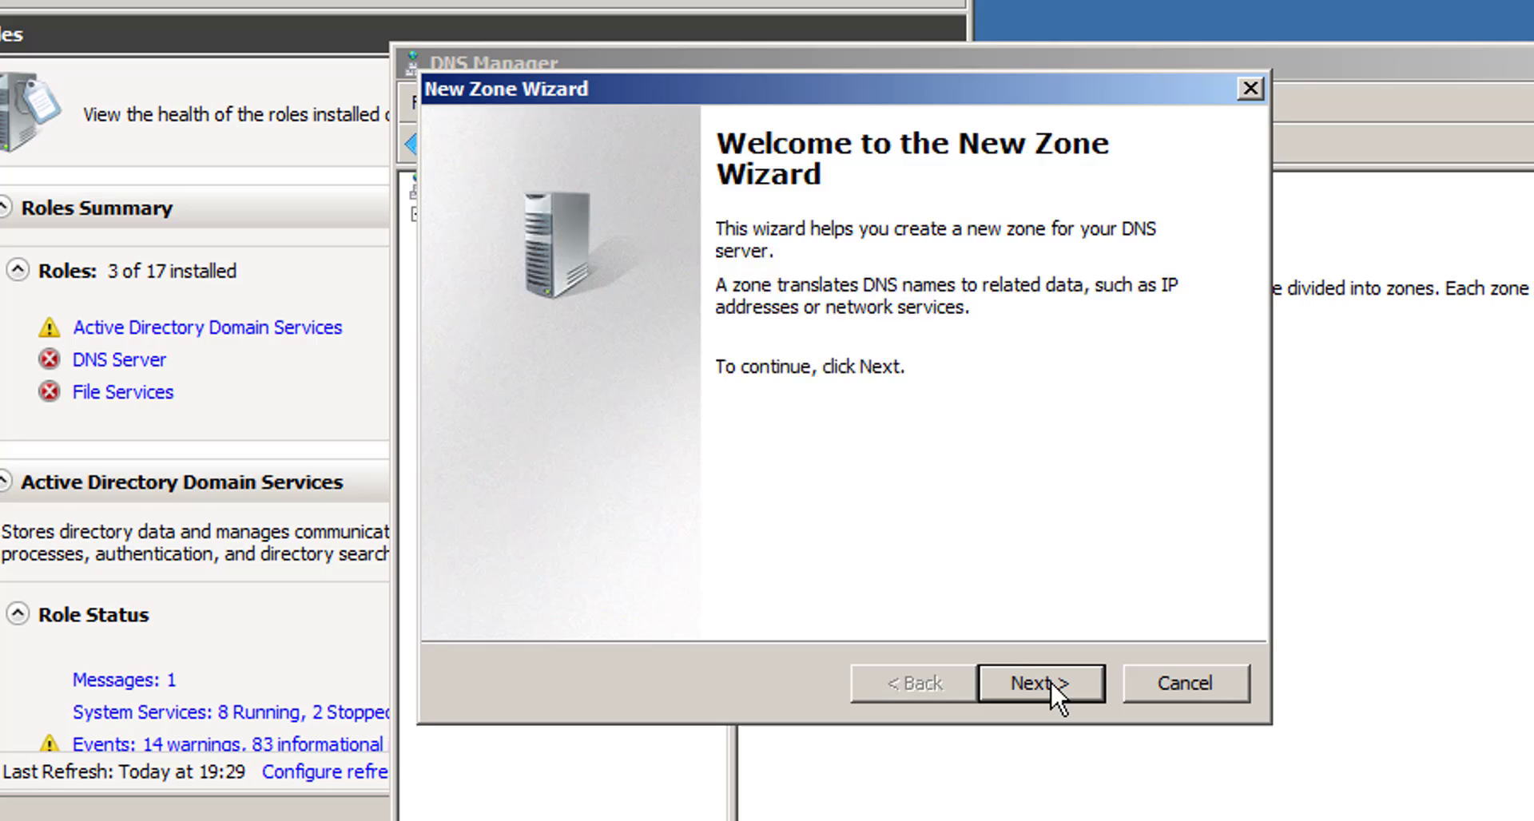
click(1038, 683)
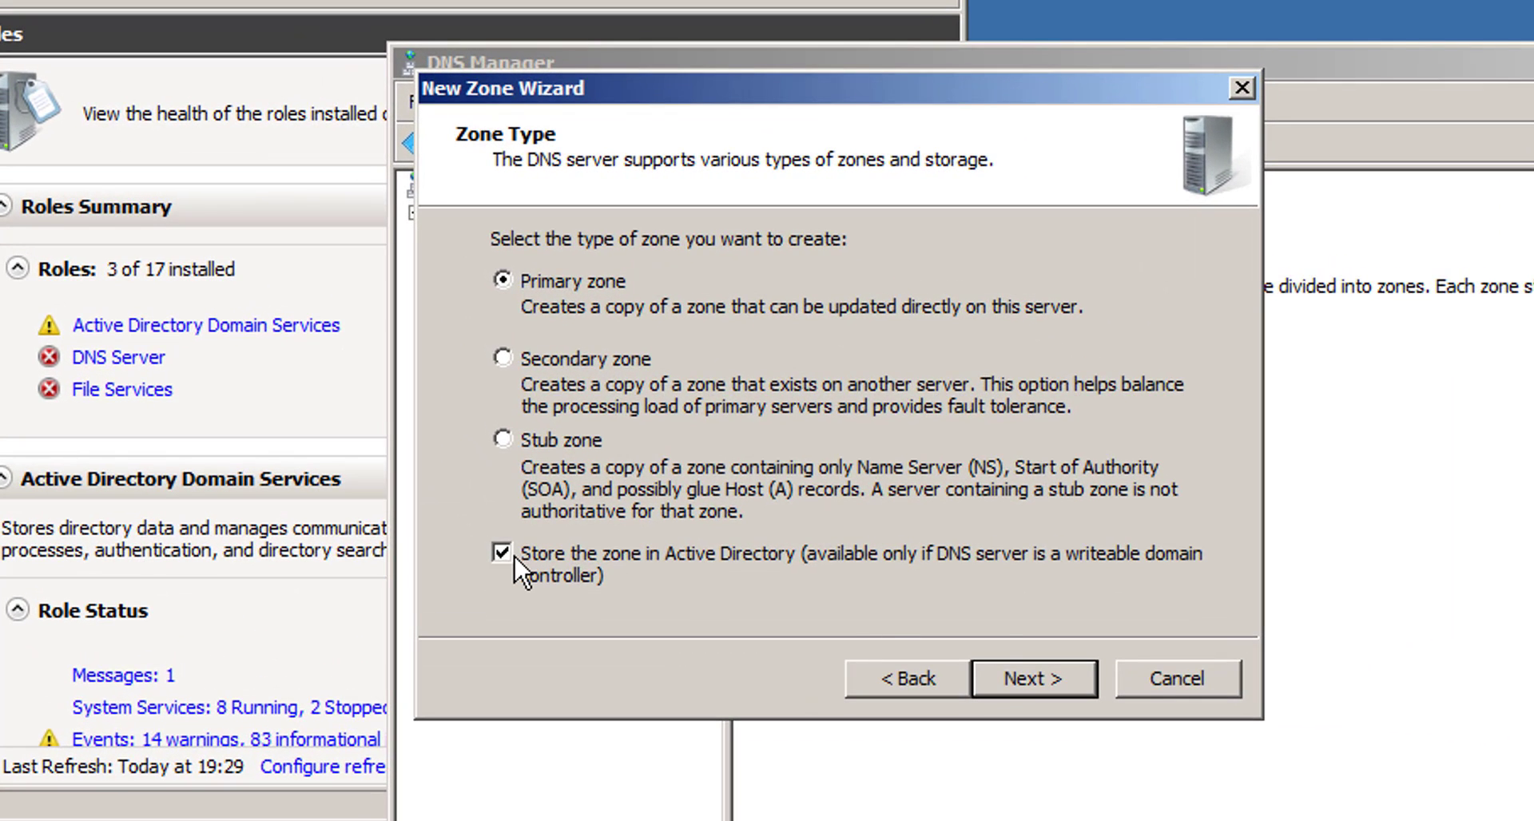
click(1027, 677)
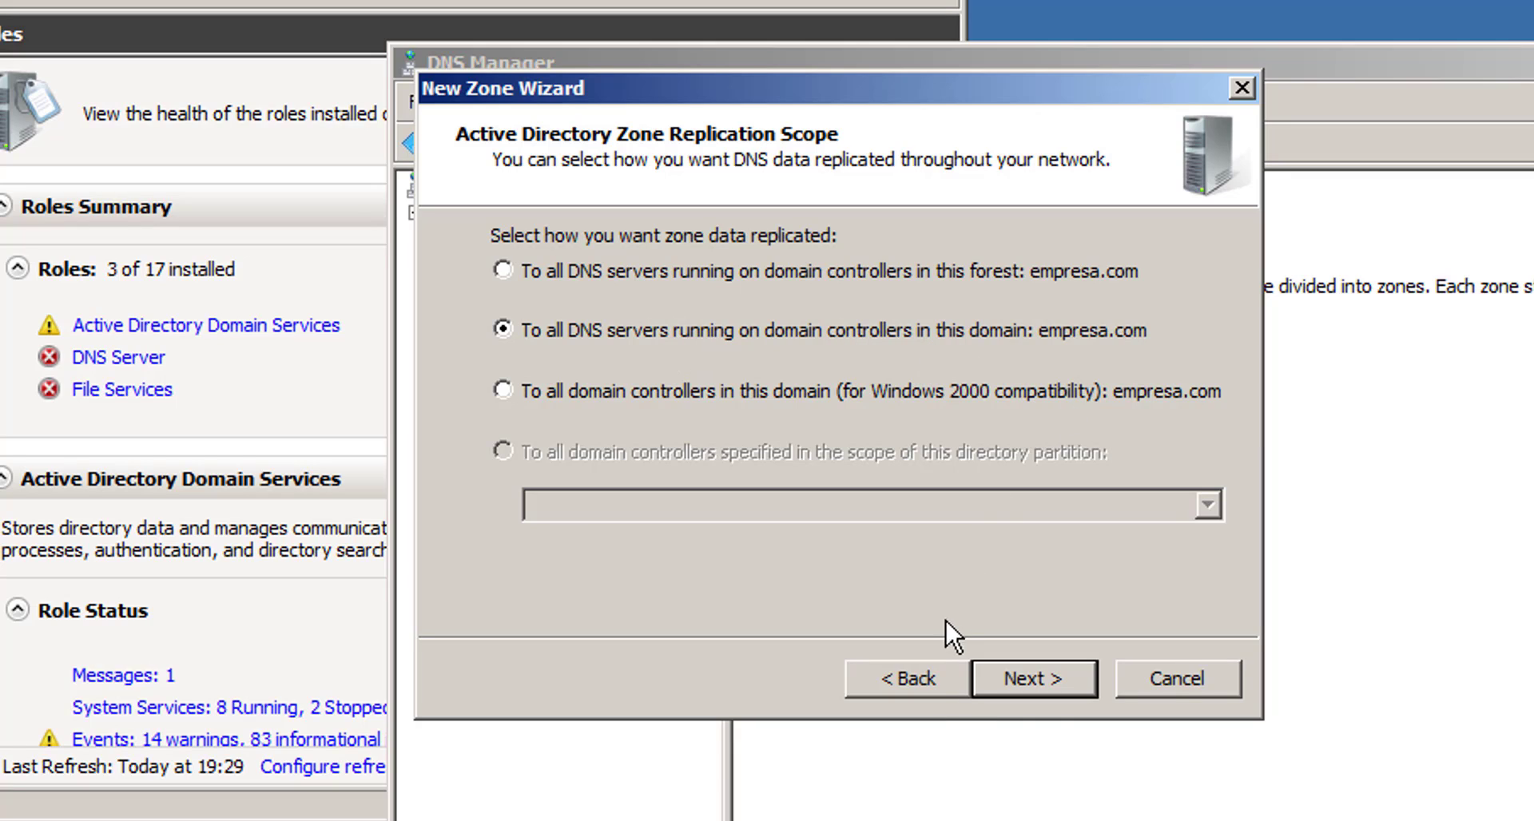
click(1043, 676)
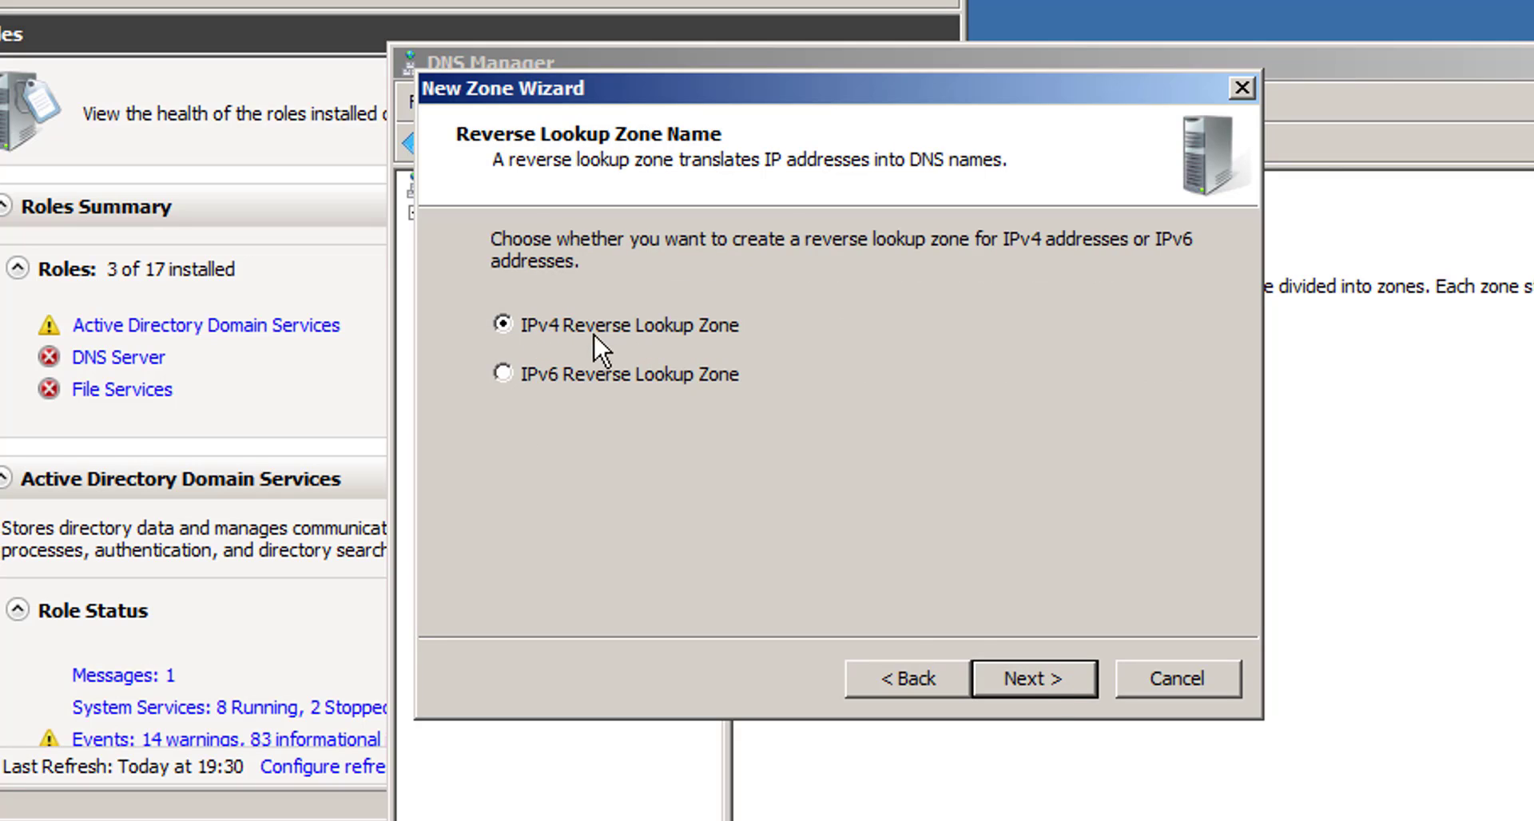
- Make it an IPv4 reverse zone for network 192.168.10 with secure-only dynamic updates
click(1048, 679)
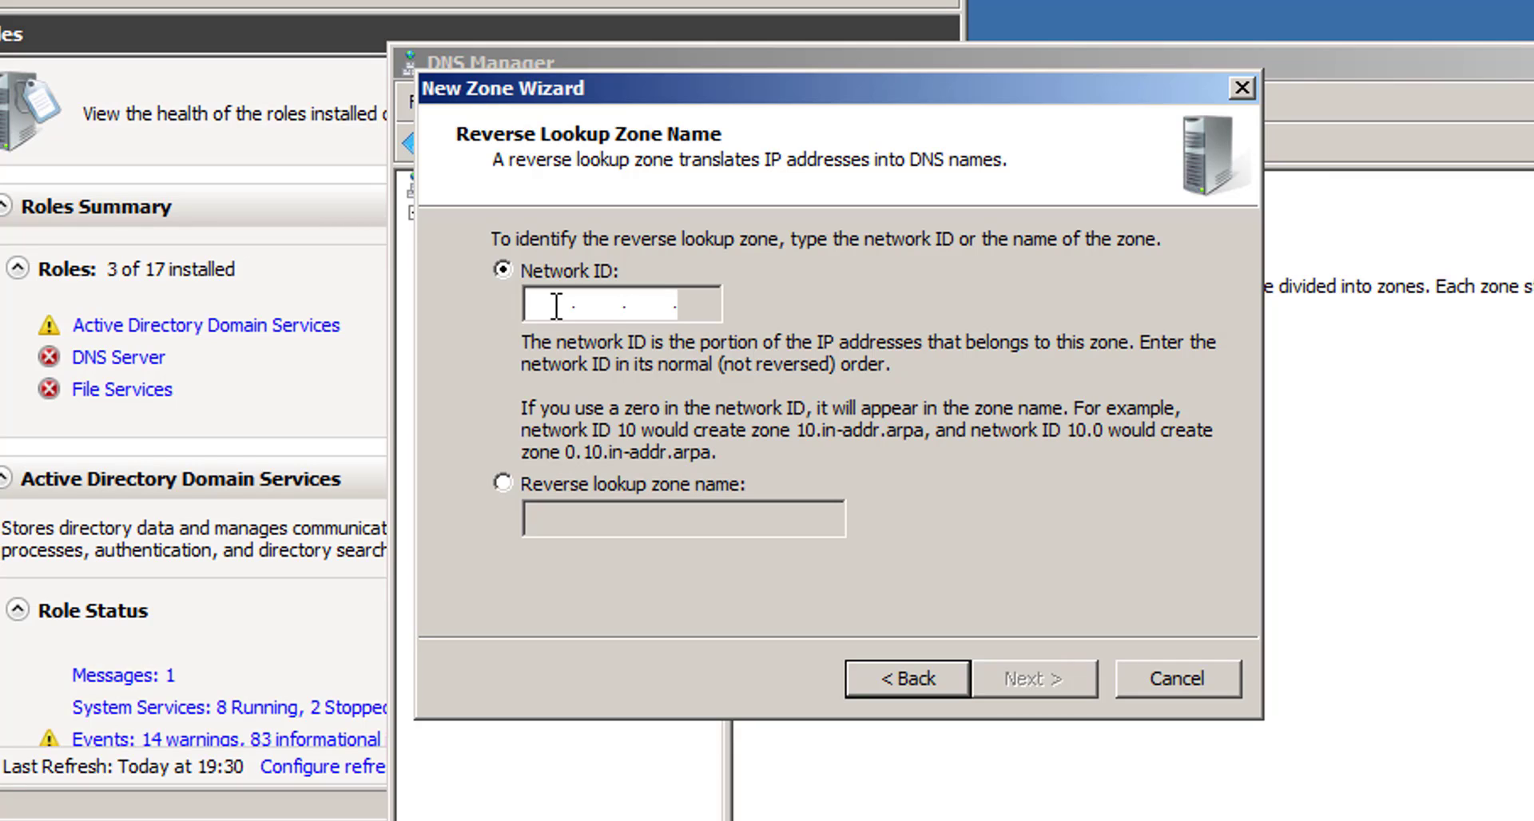
text(192 .)
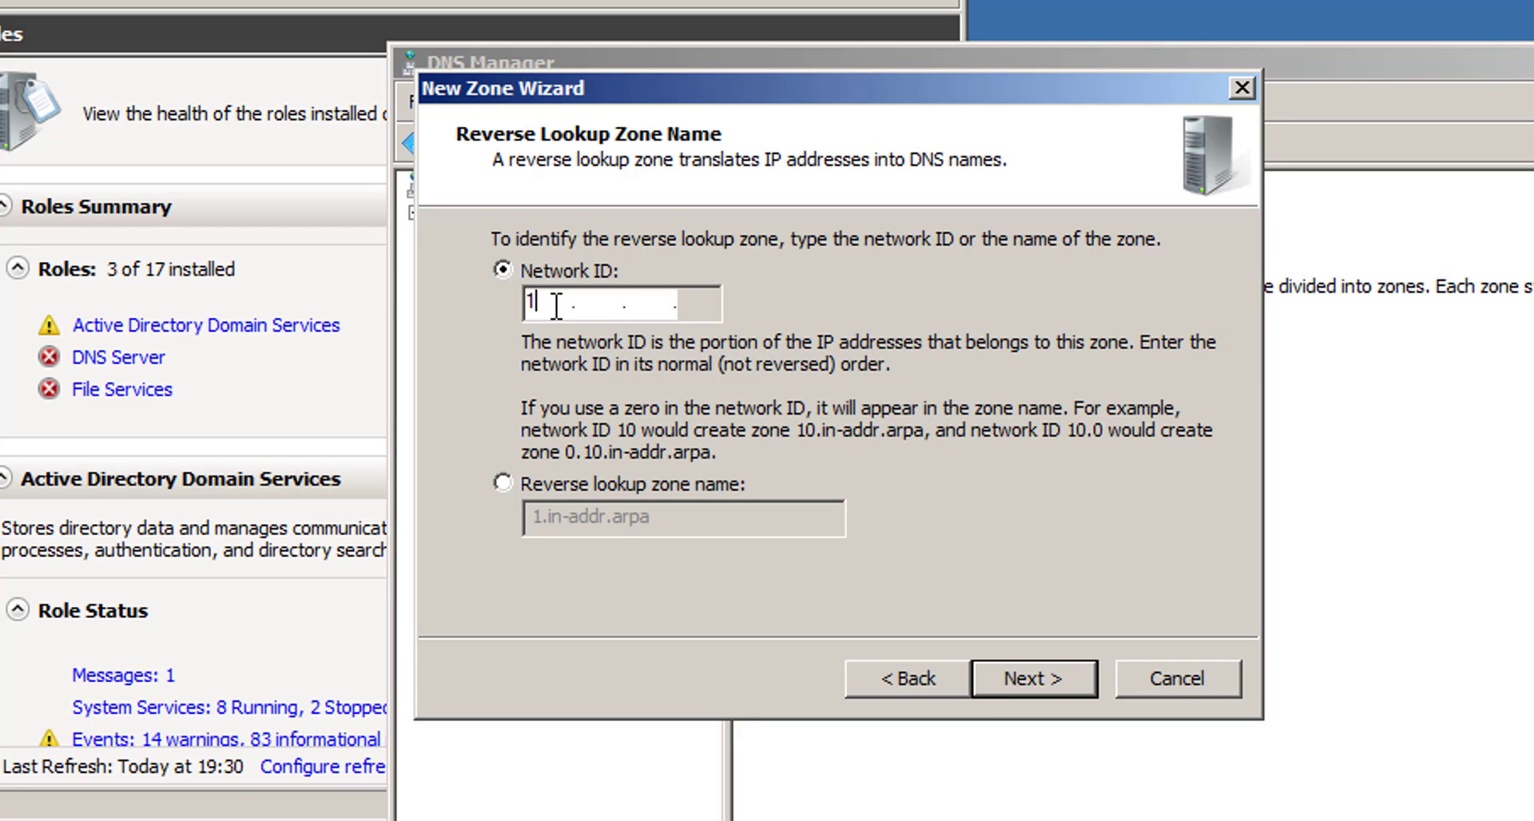
text(168 .1)
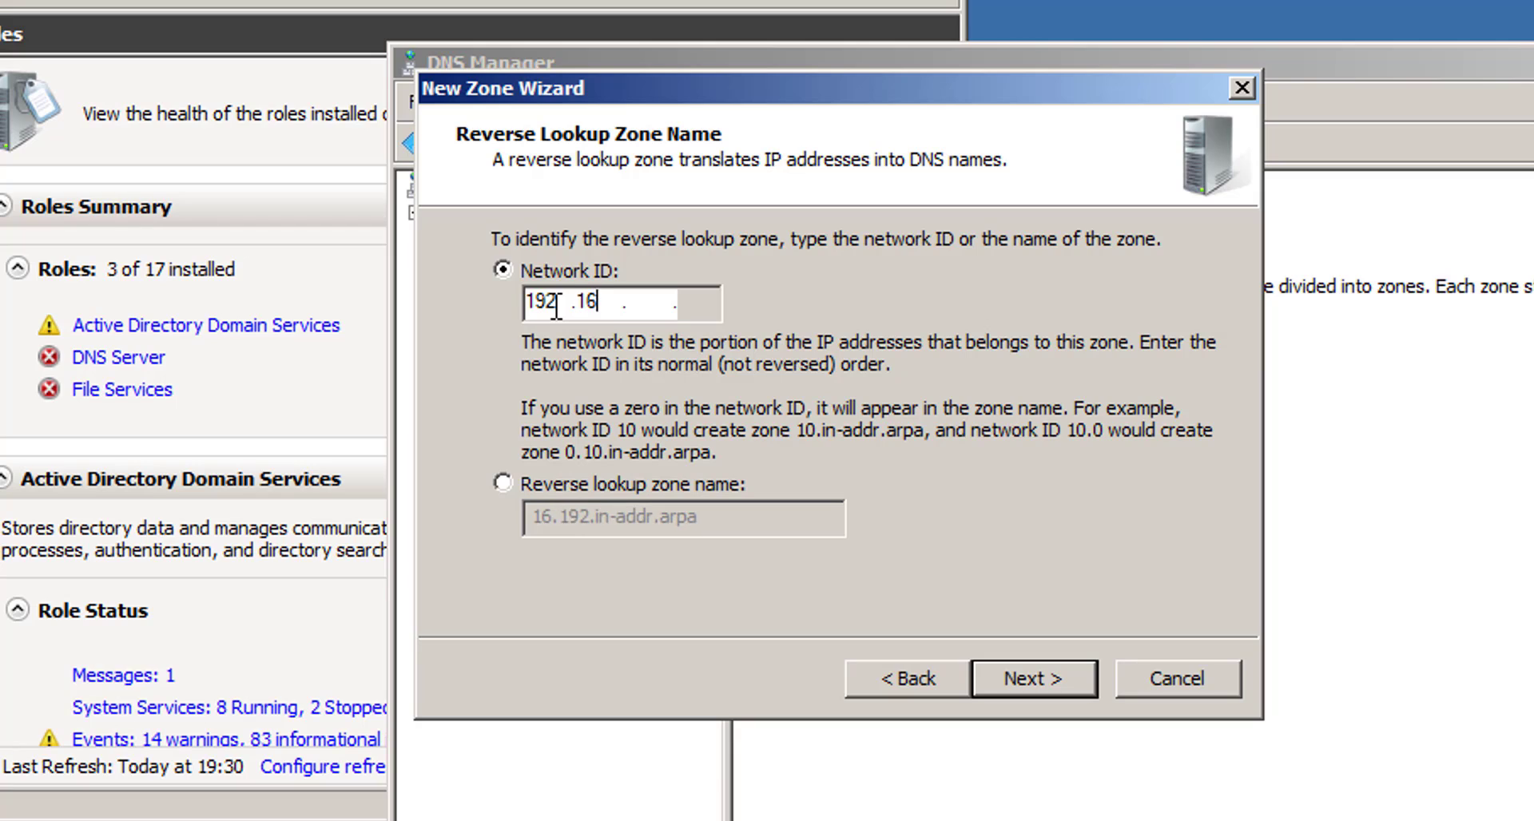
text(0)
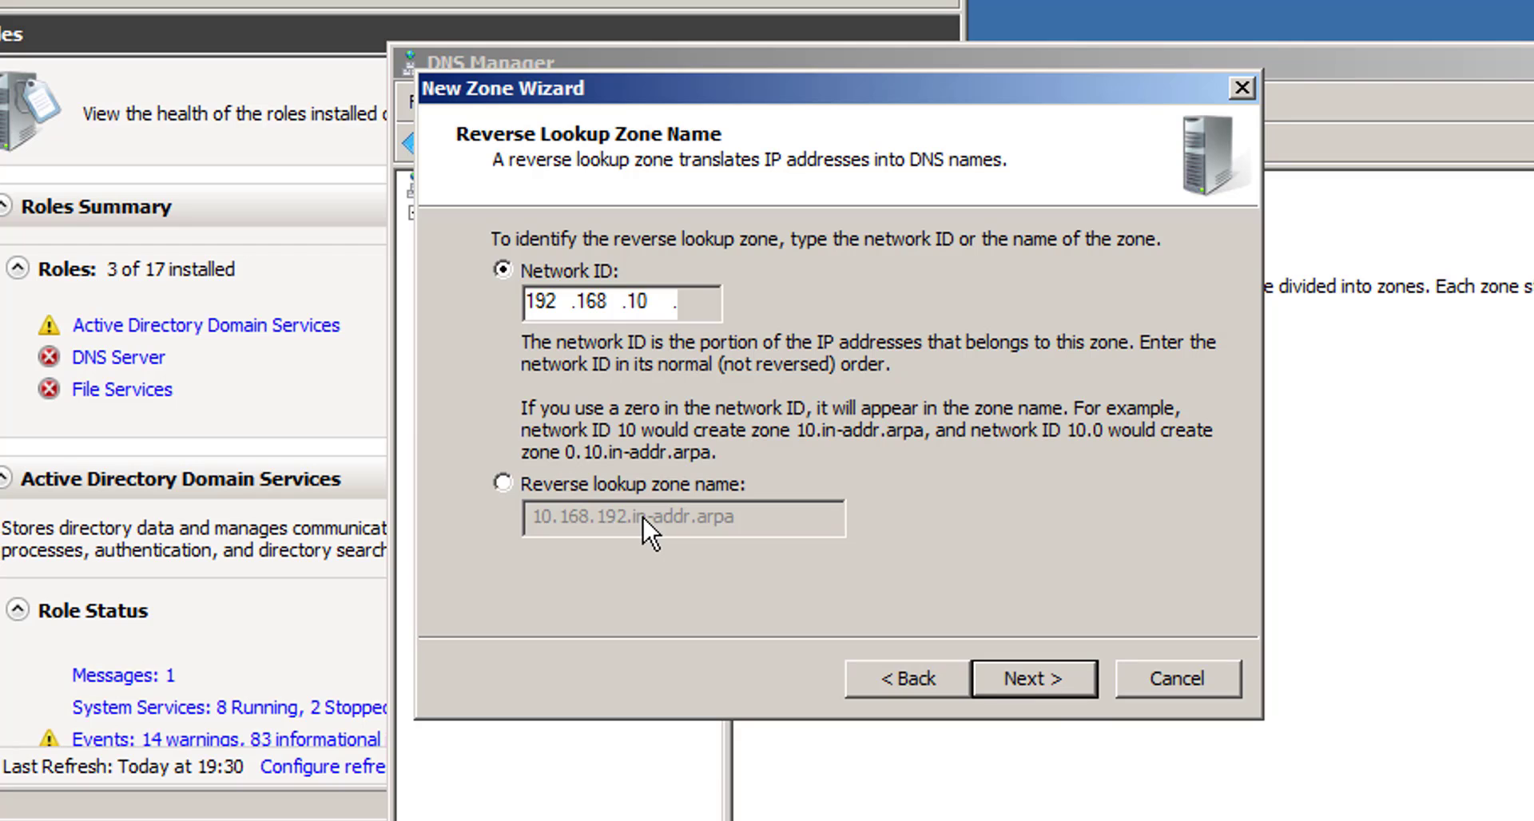
click(1050, 683)
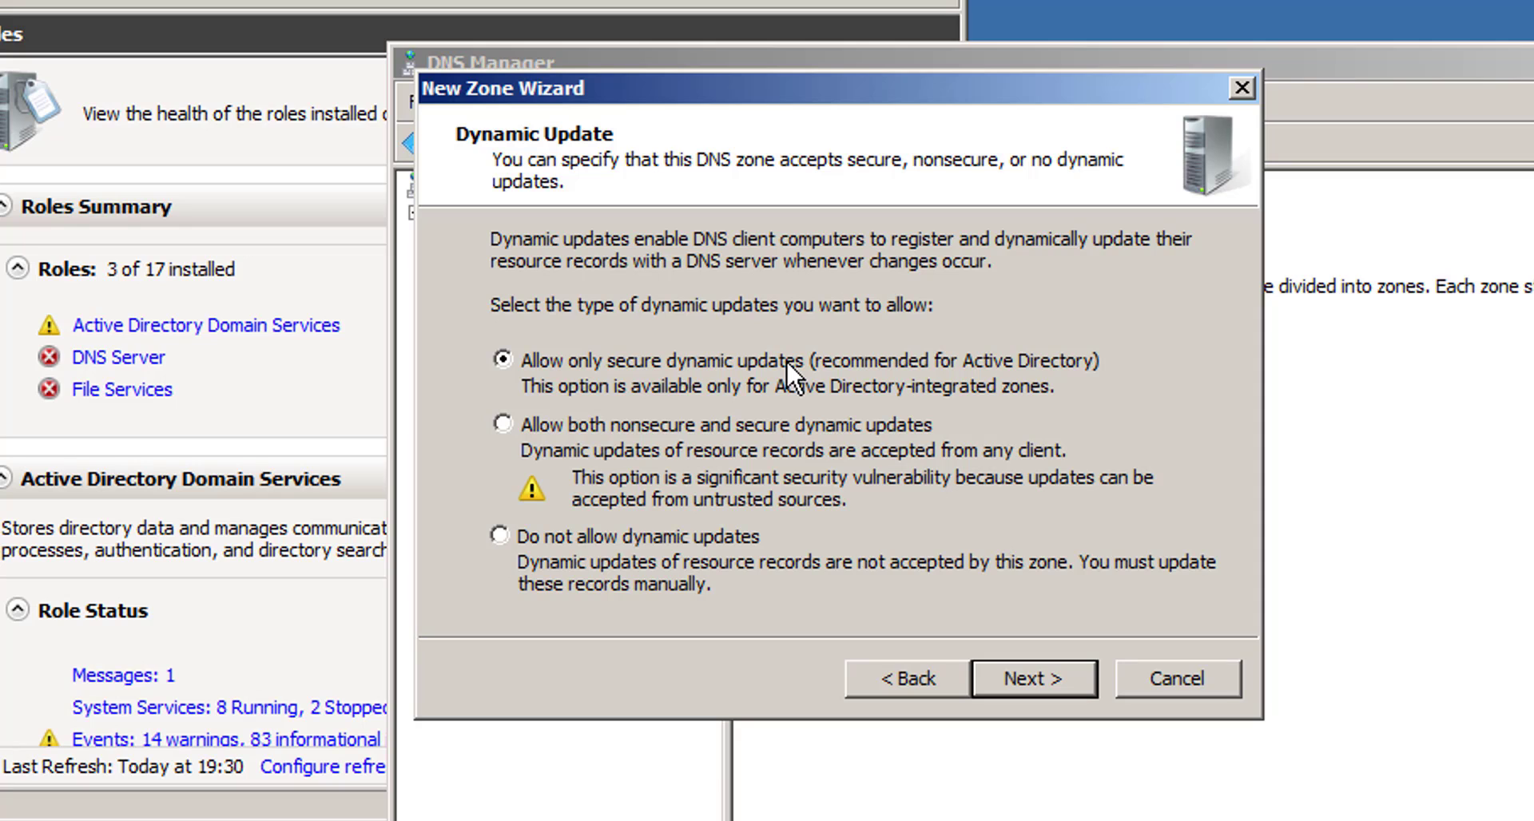
click(1033, 676)
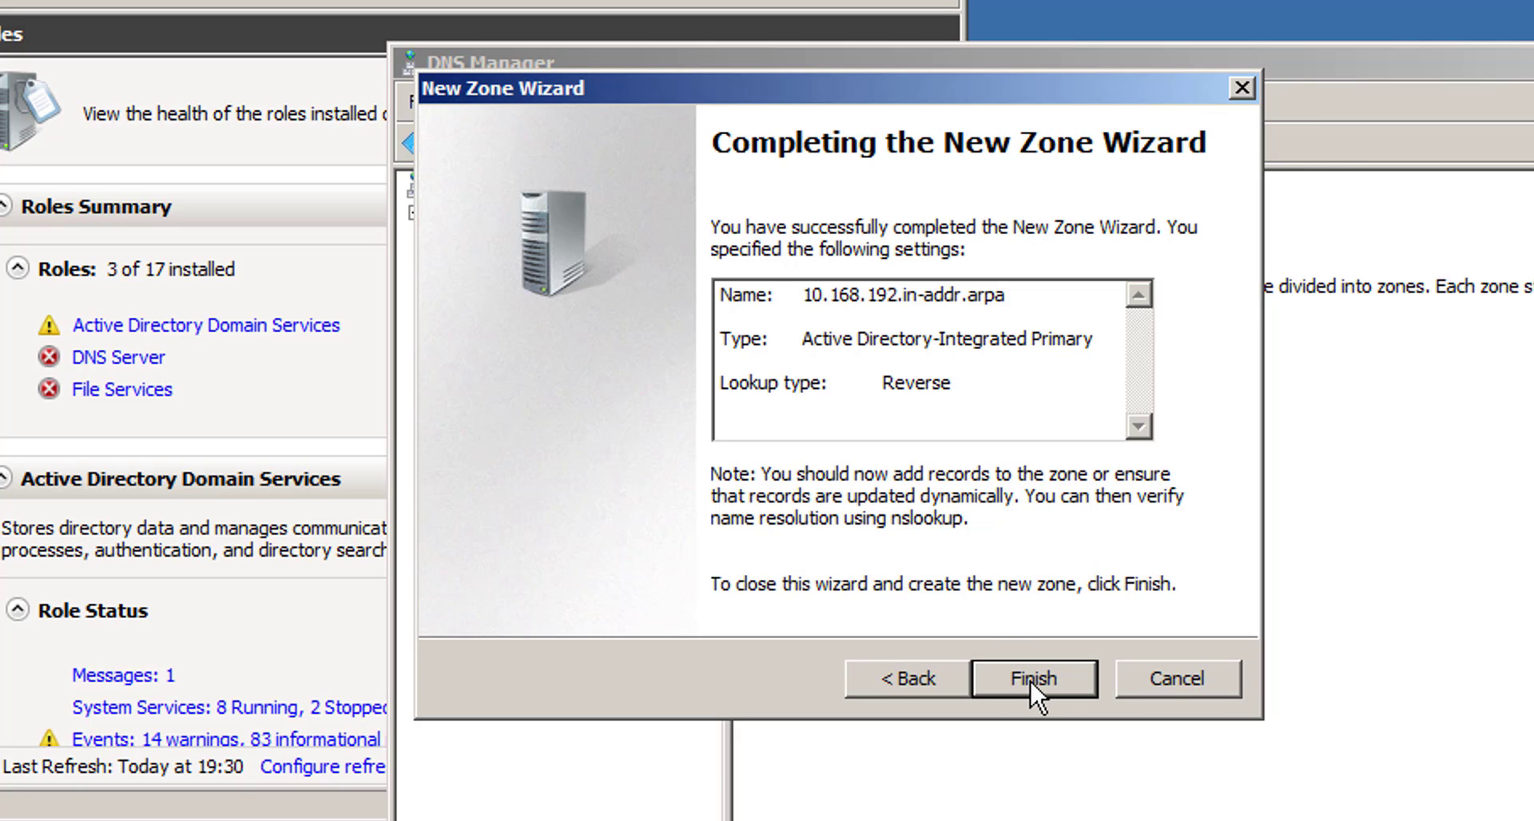
click(1031, 682)
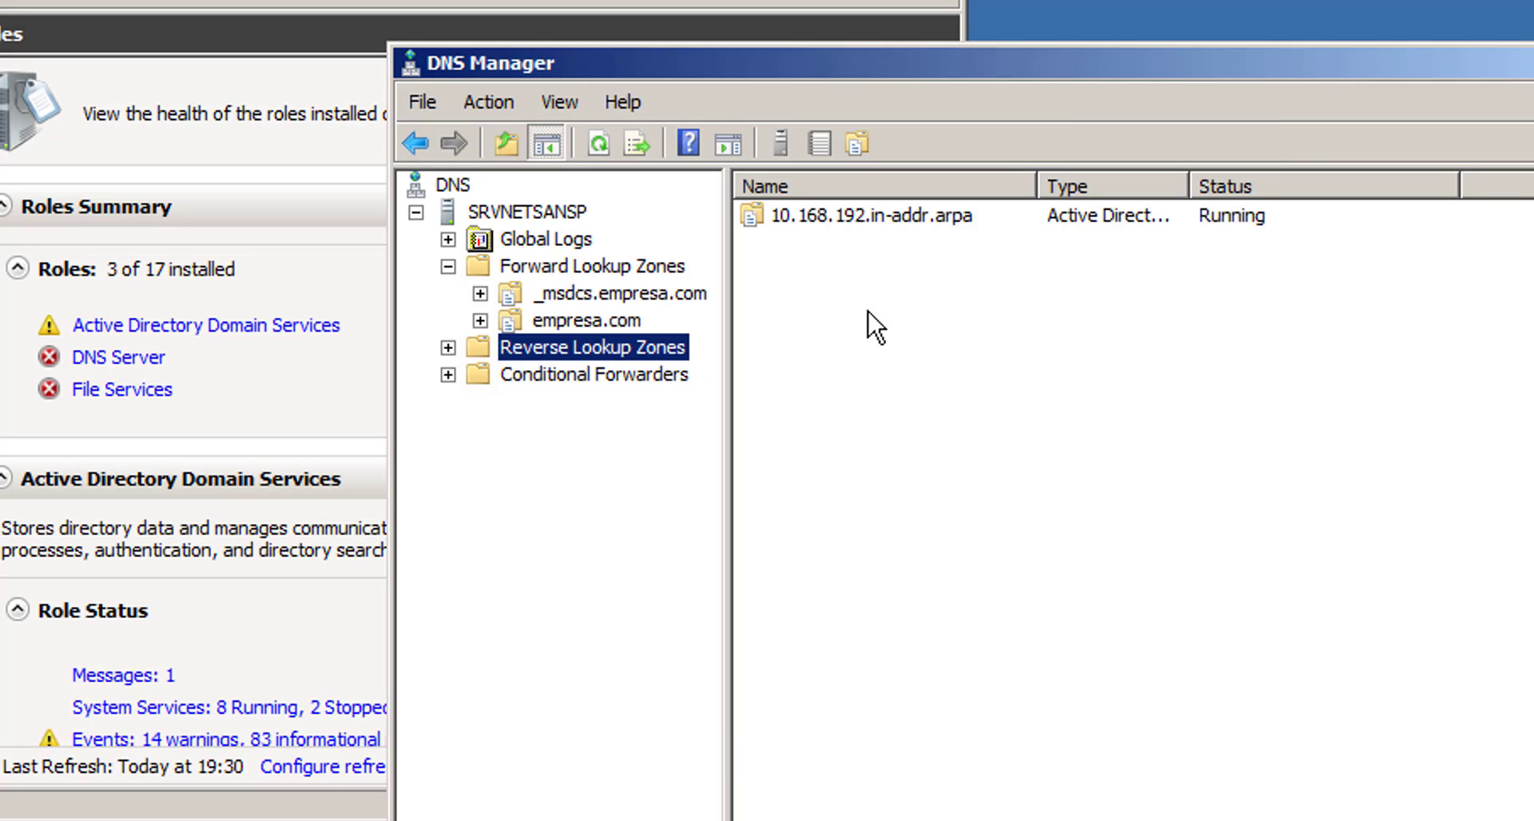
- Open the 10.168.192.in-addr.arpa reverse zone and close the nslookup window
click(448, 349)
click(587, 376)
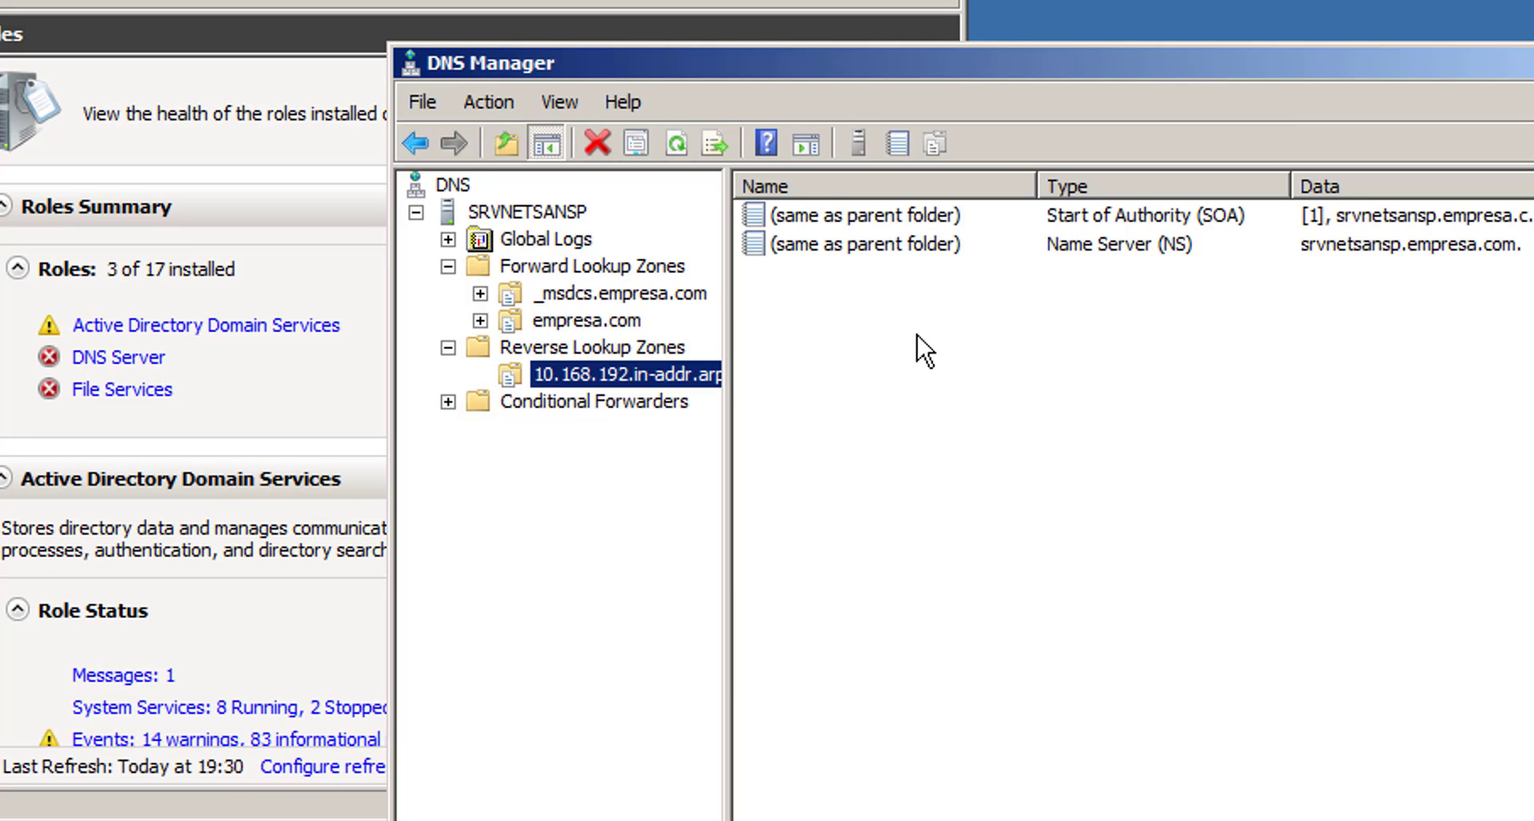
right_click(506, 214)
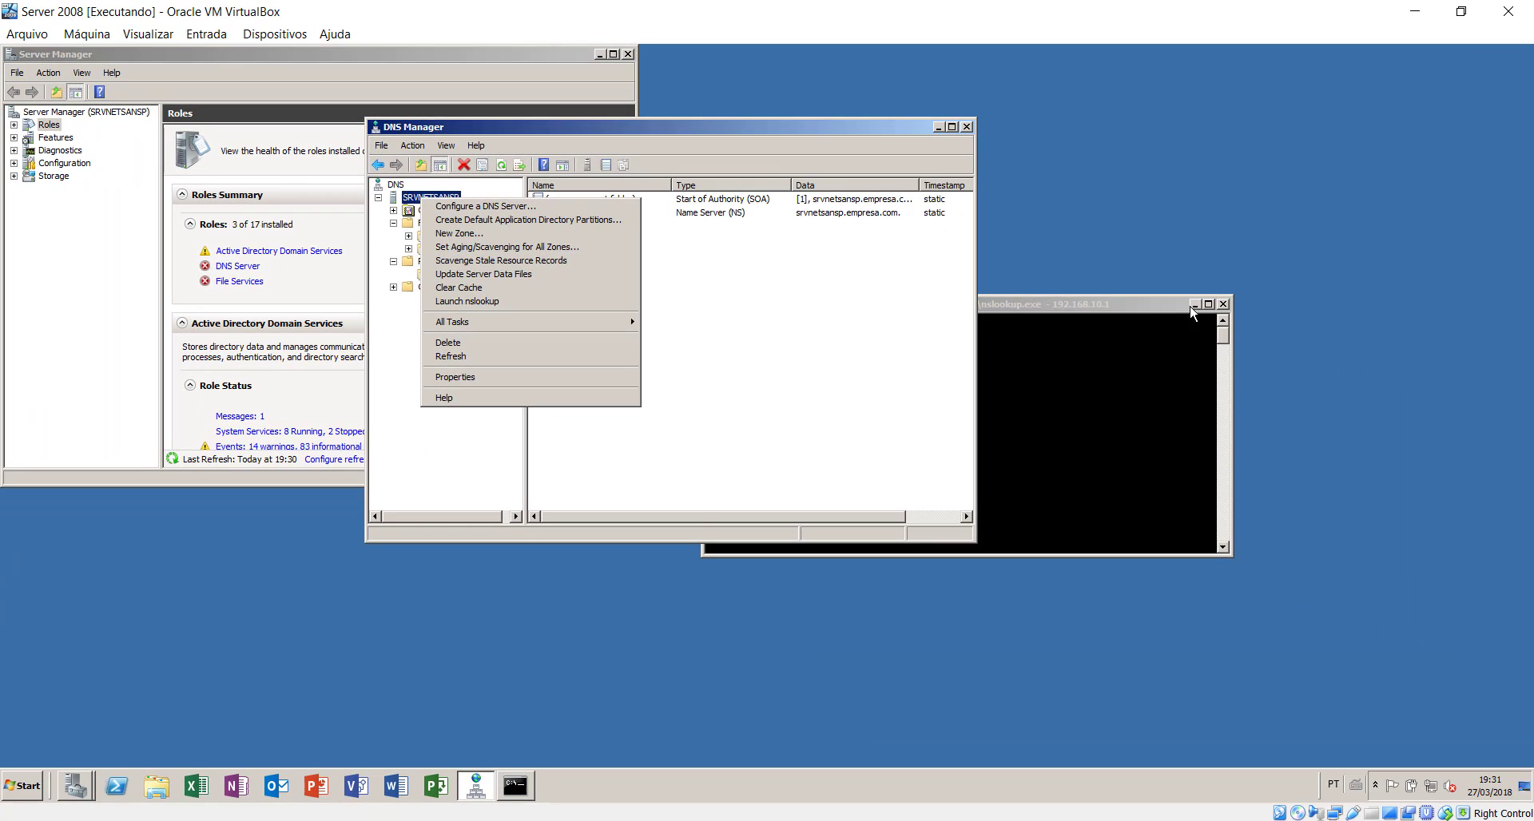
click(1528, 355)
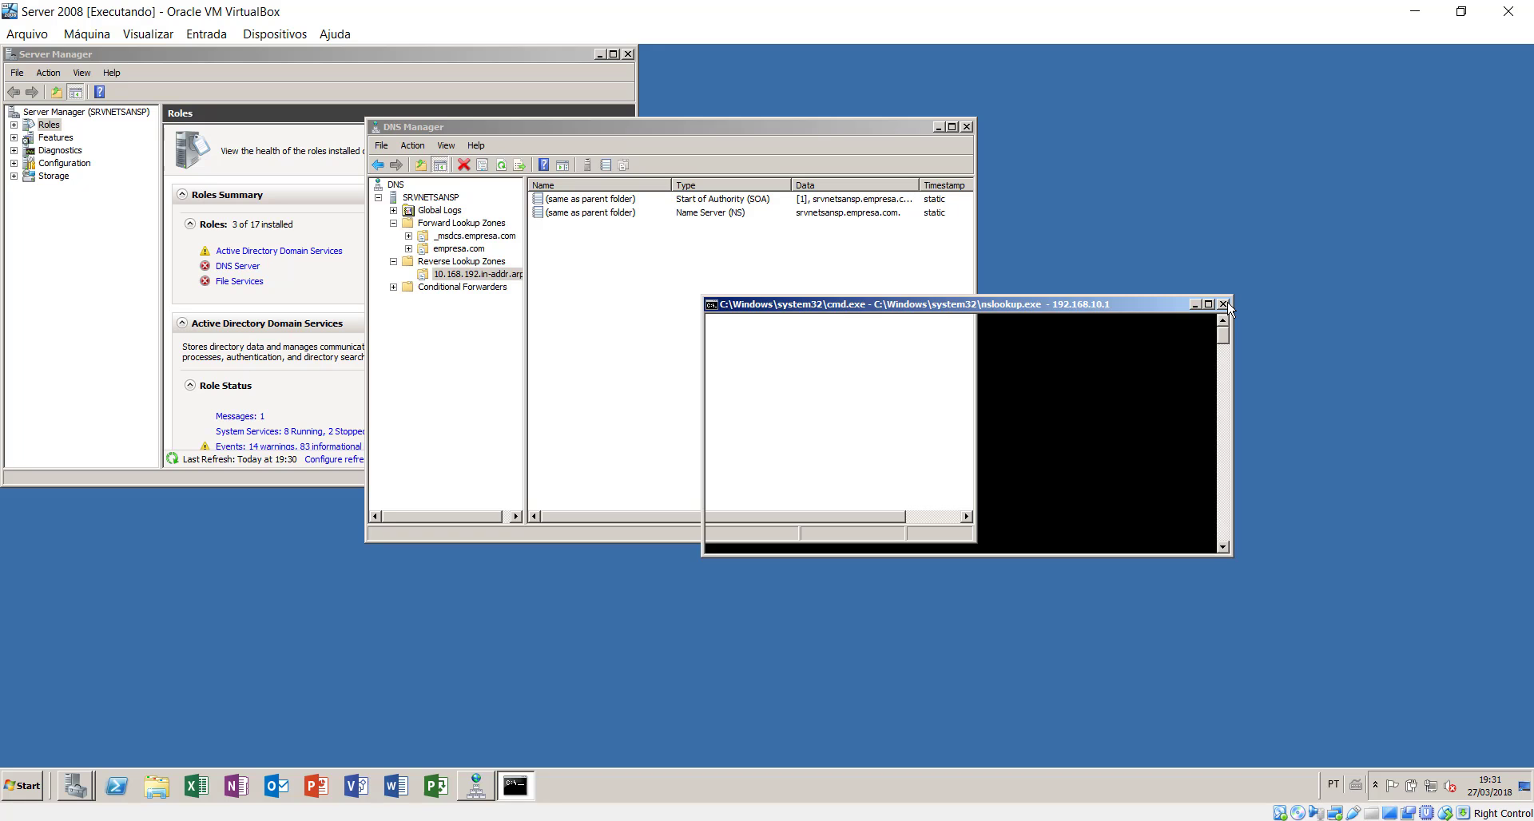
click(1223, 304)
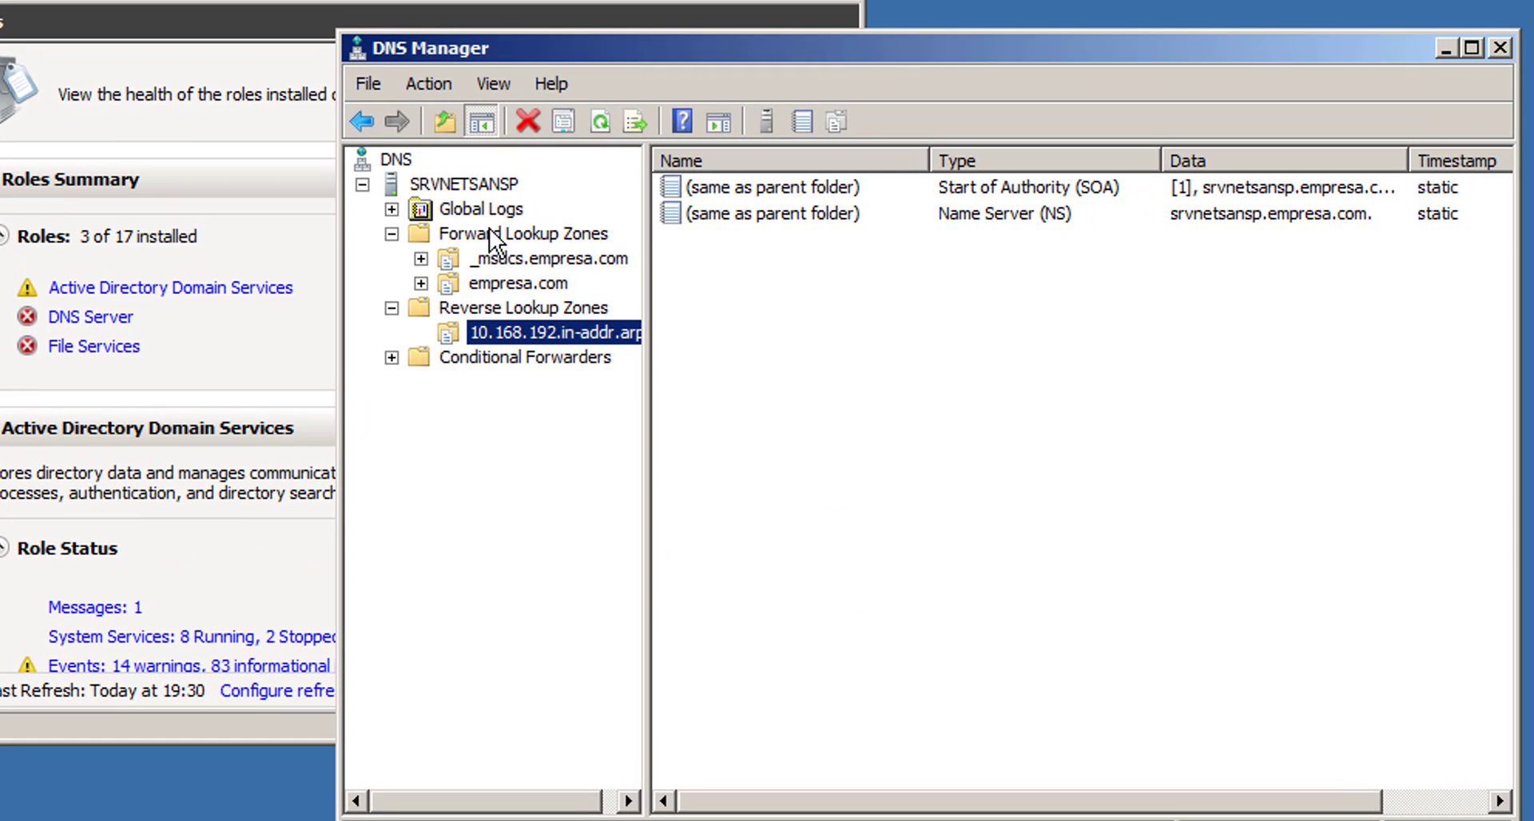
- Relaunch nslookup from the SRVNETSANSP server and close its console again
right_click(454, 192)
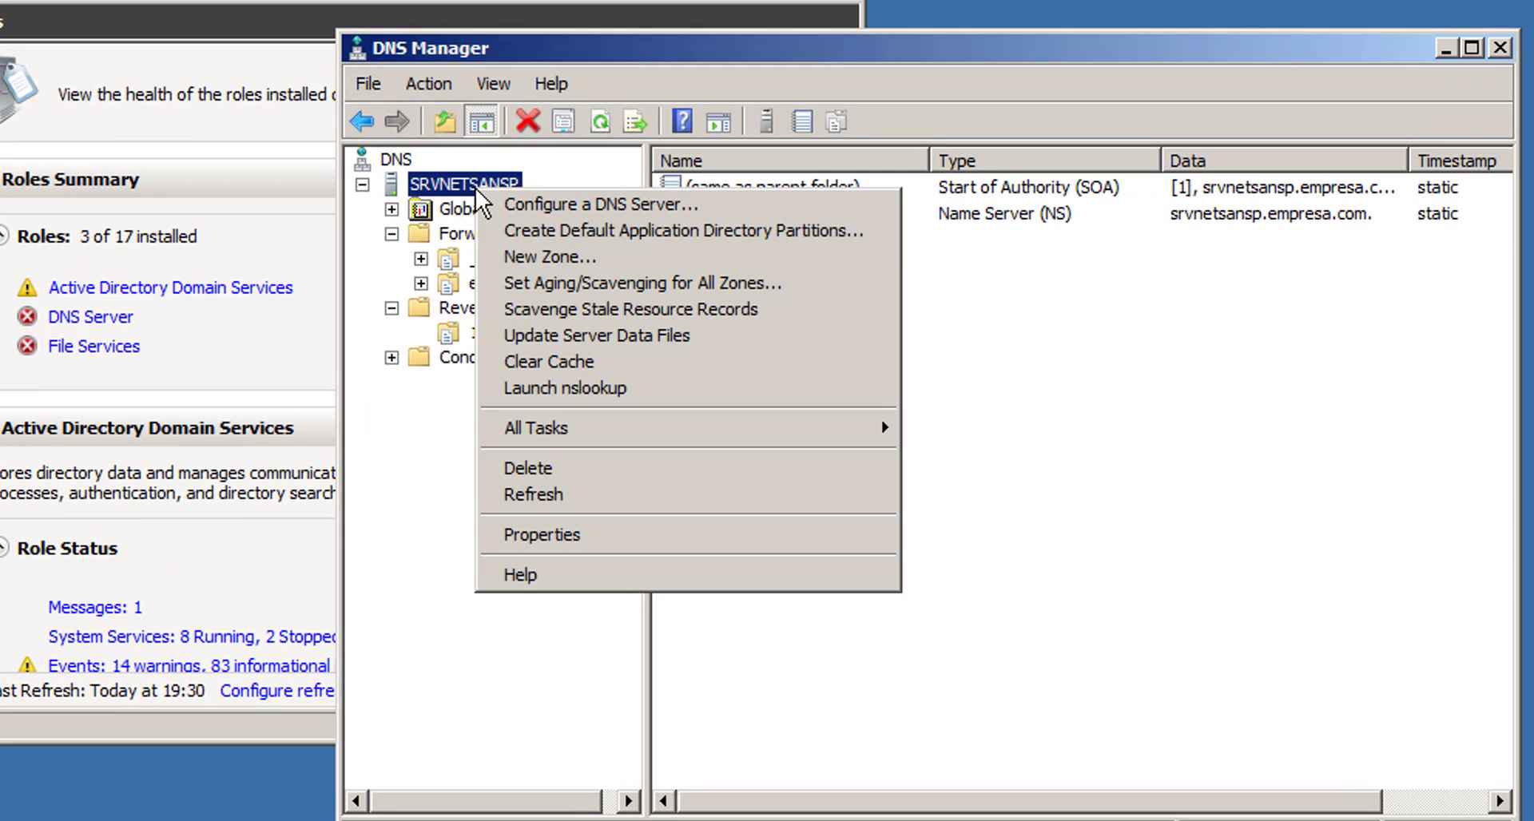
click(580, 390)
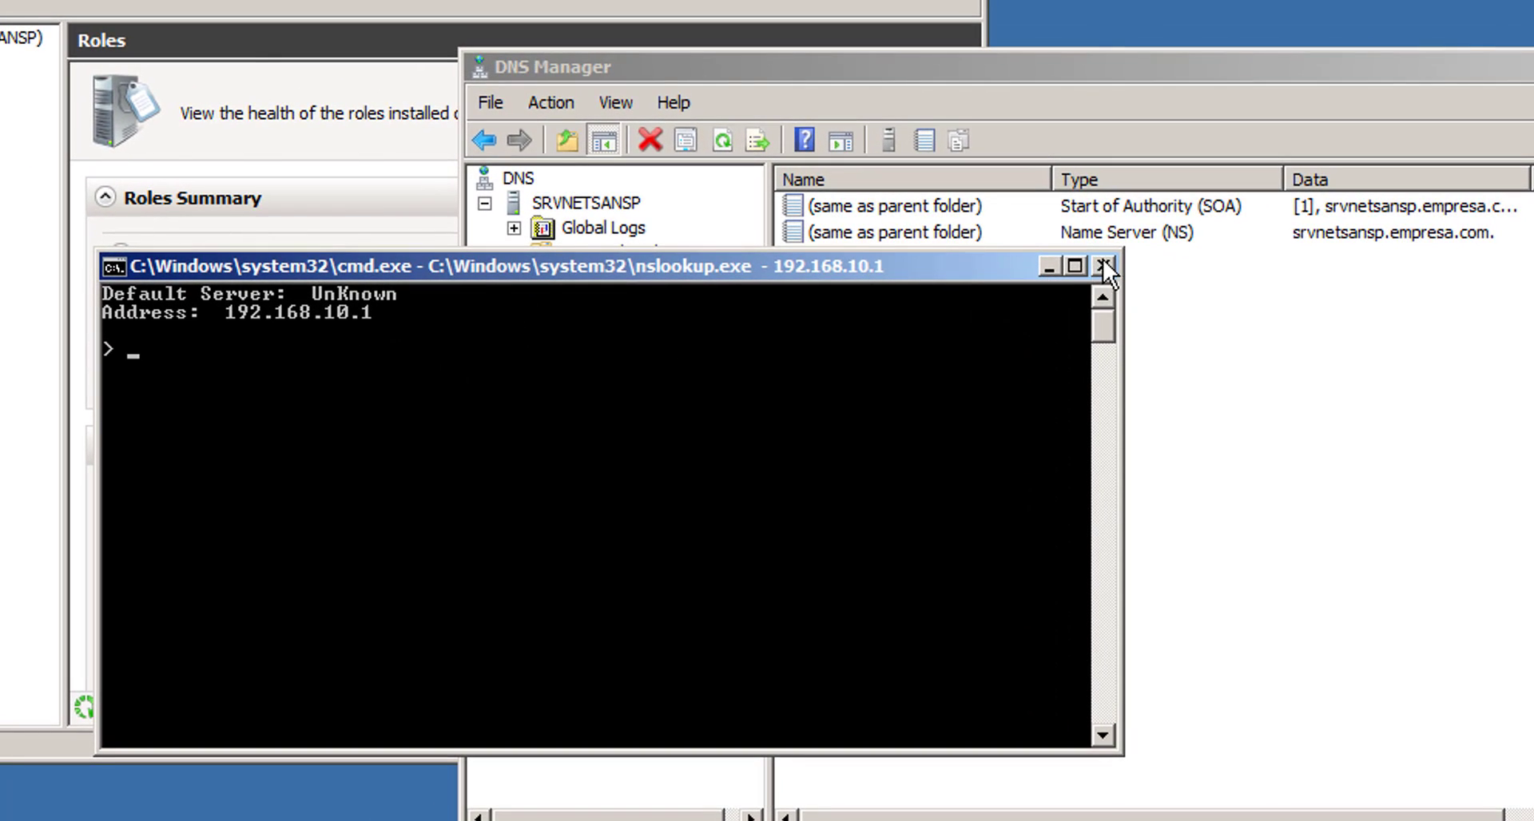
click(1102, 265)
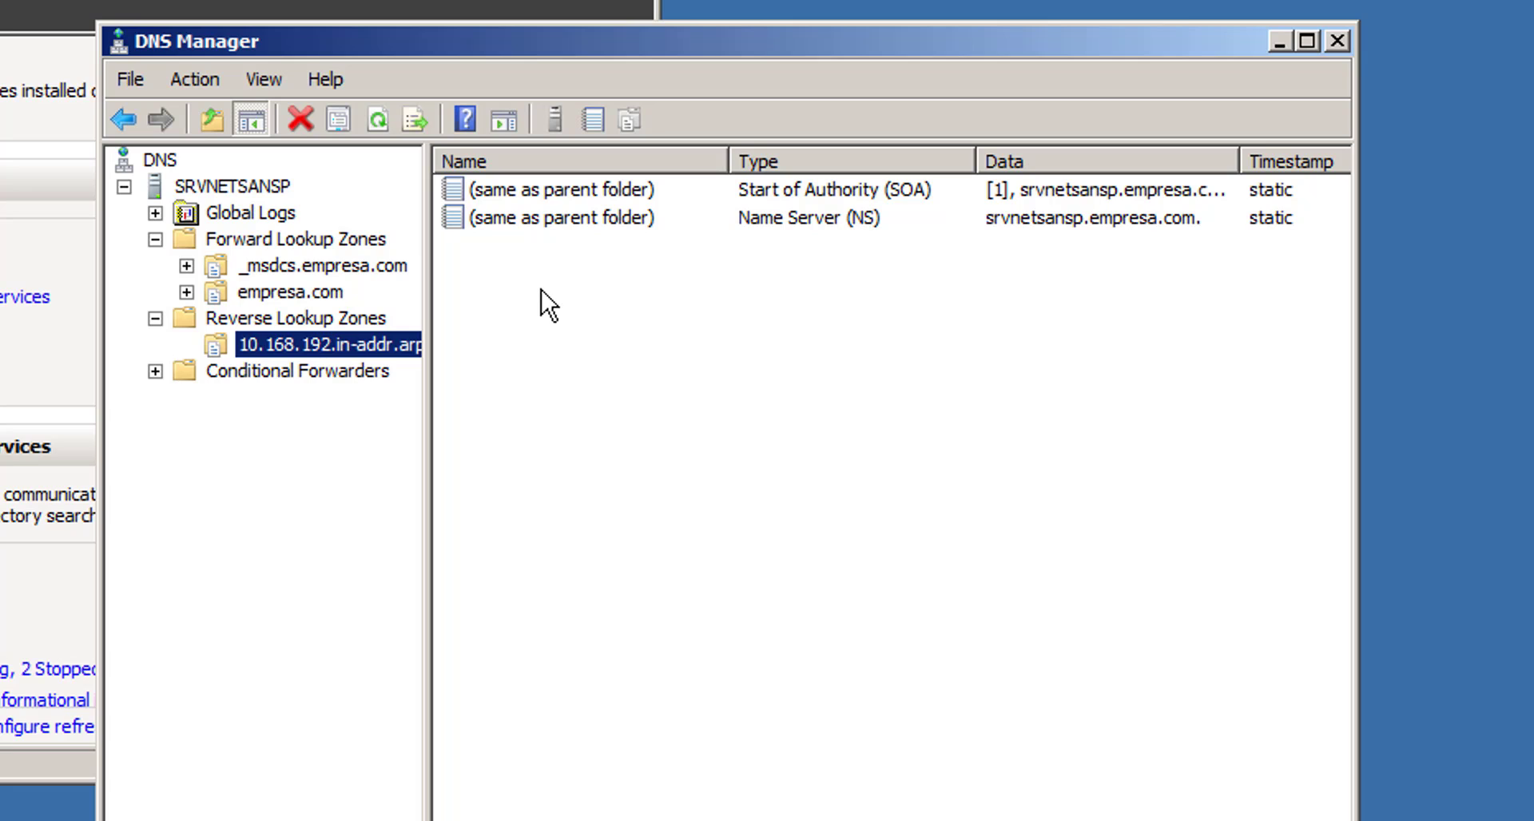
- Create a PTR record for 192.168.10.1 targeting the srvnetsansp host in empresa.com
right_click(540, 290)
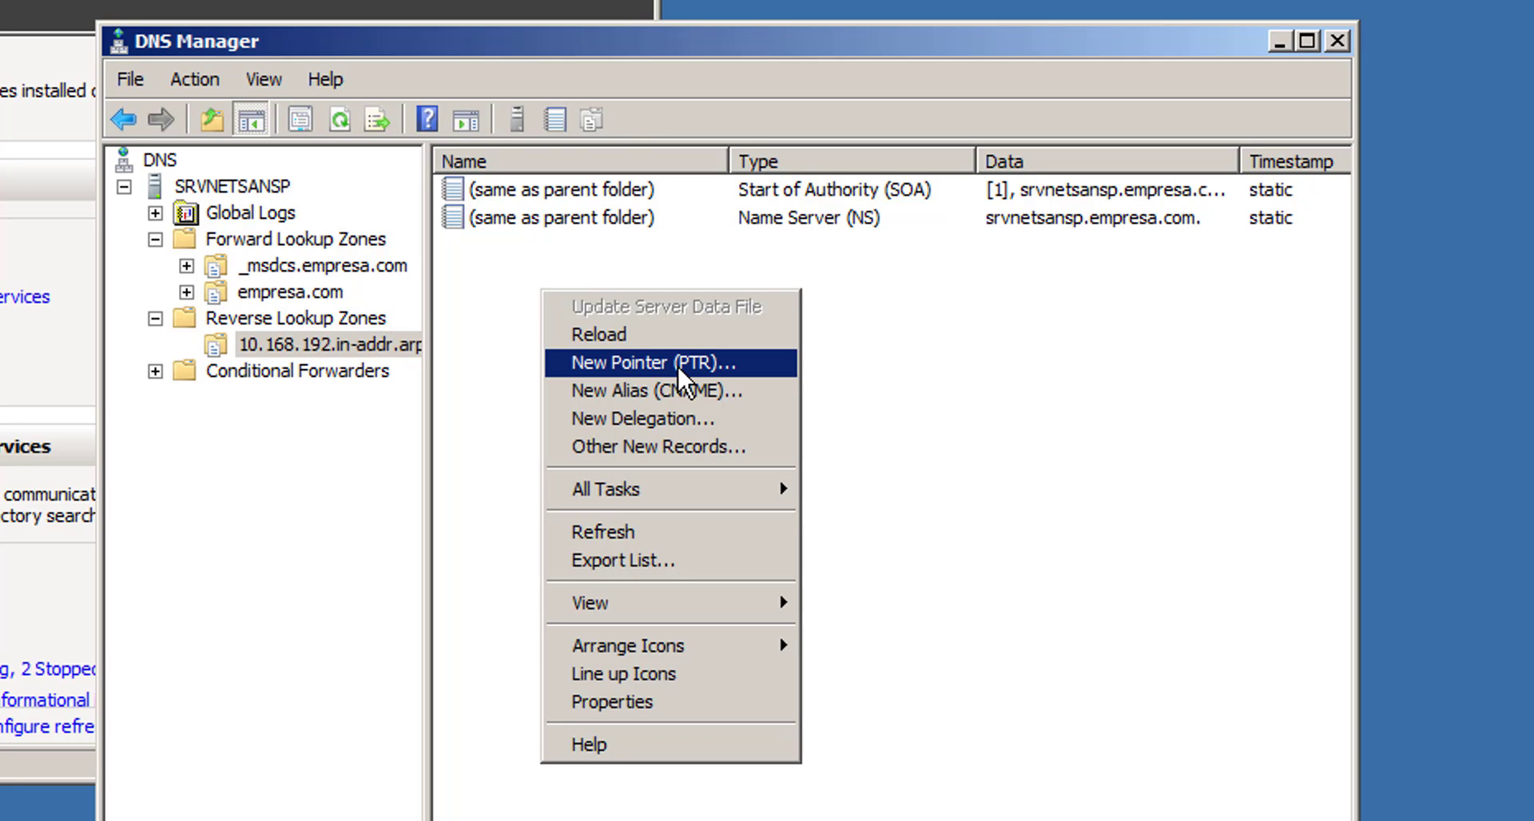
click(641, 360)
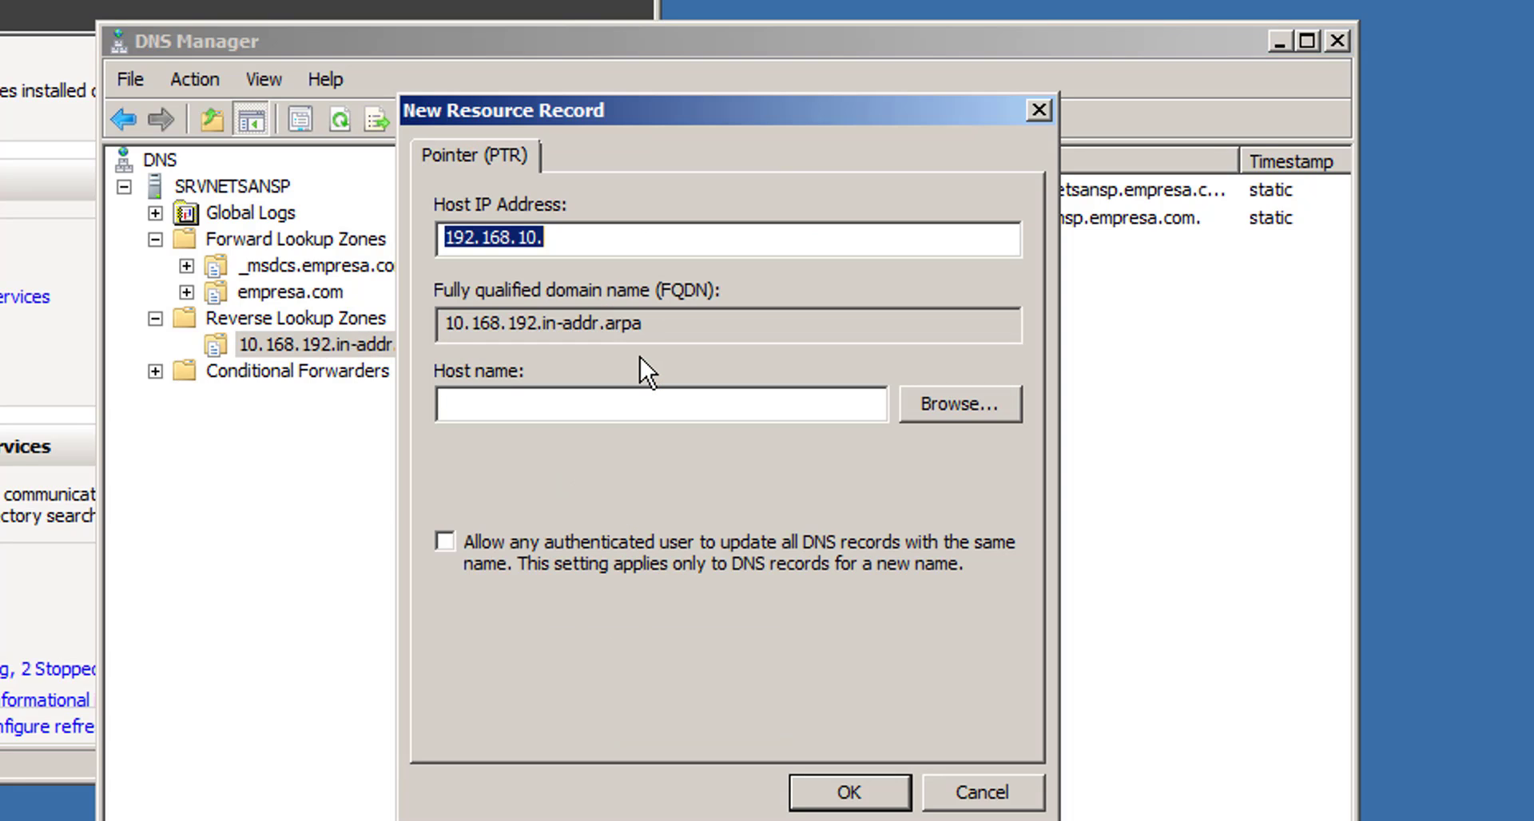
click(974, 401)
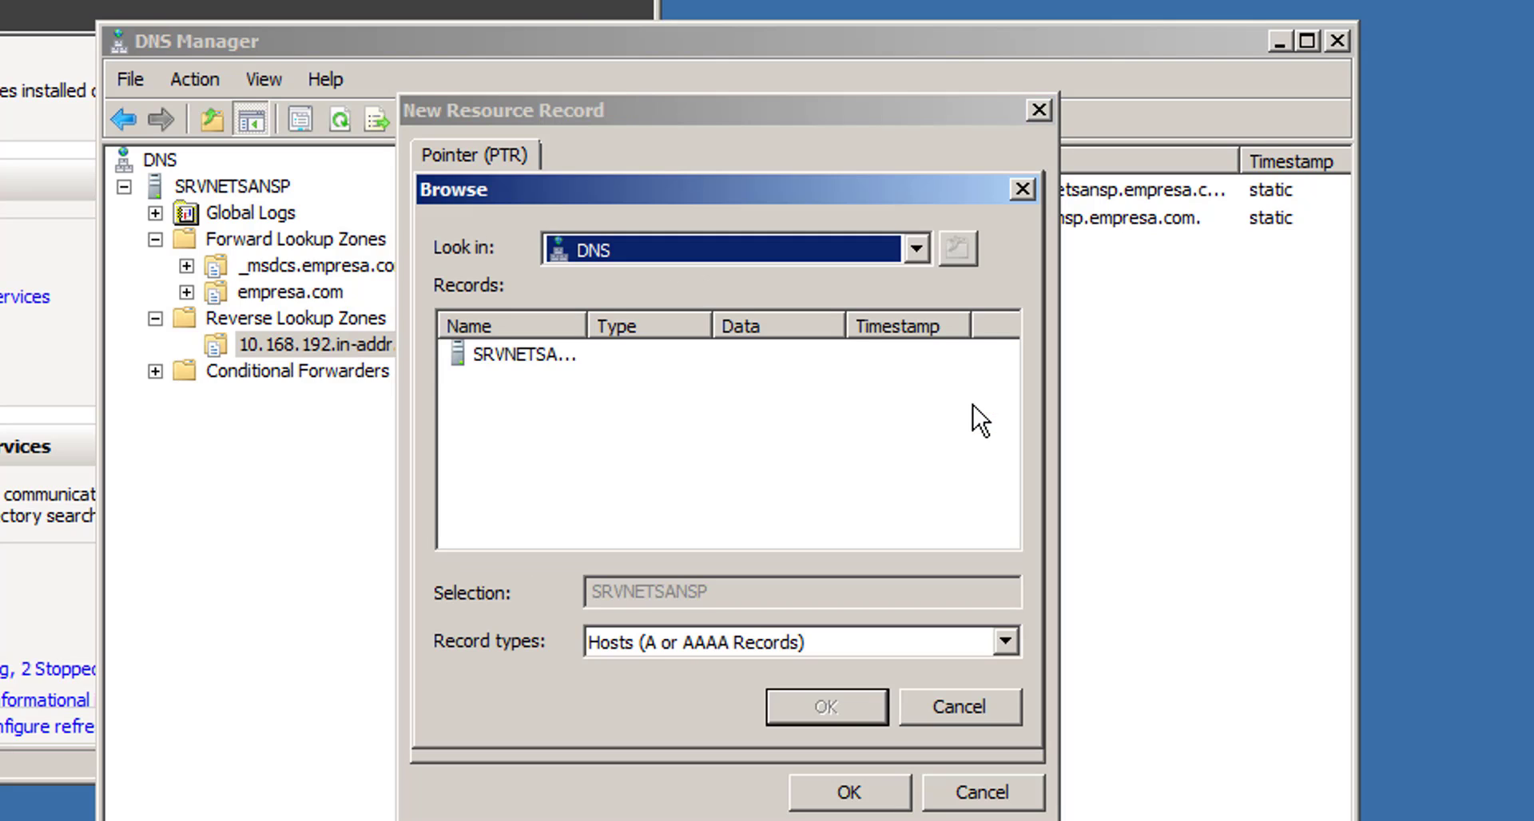
double_click(525, 357)
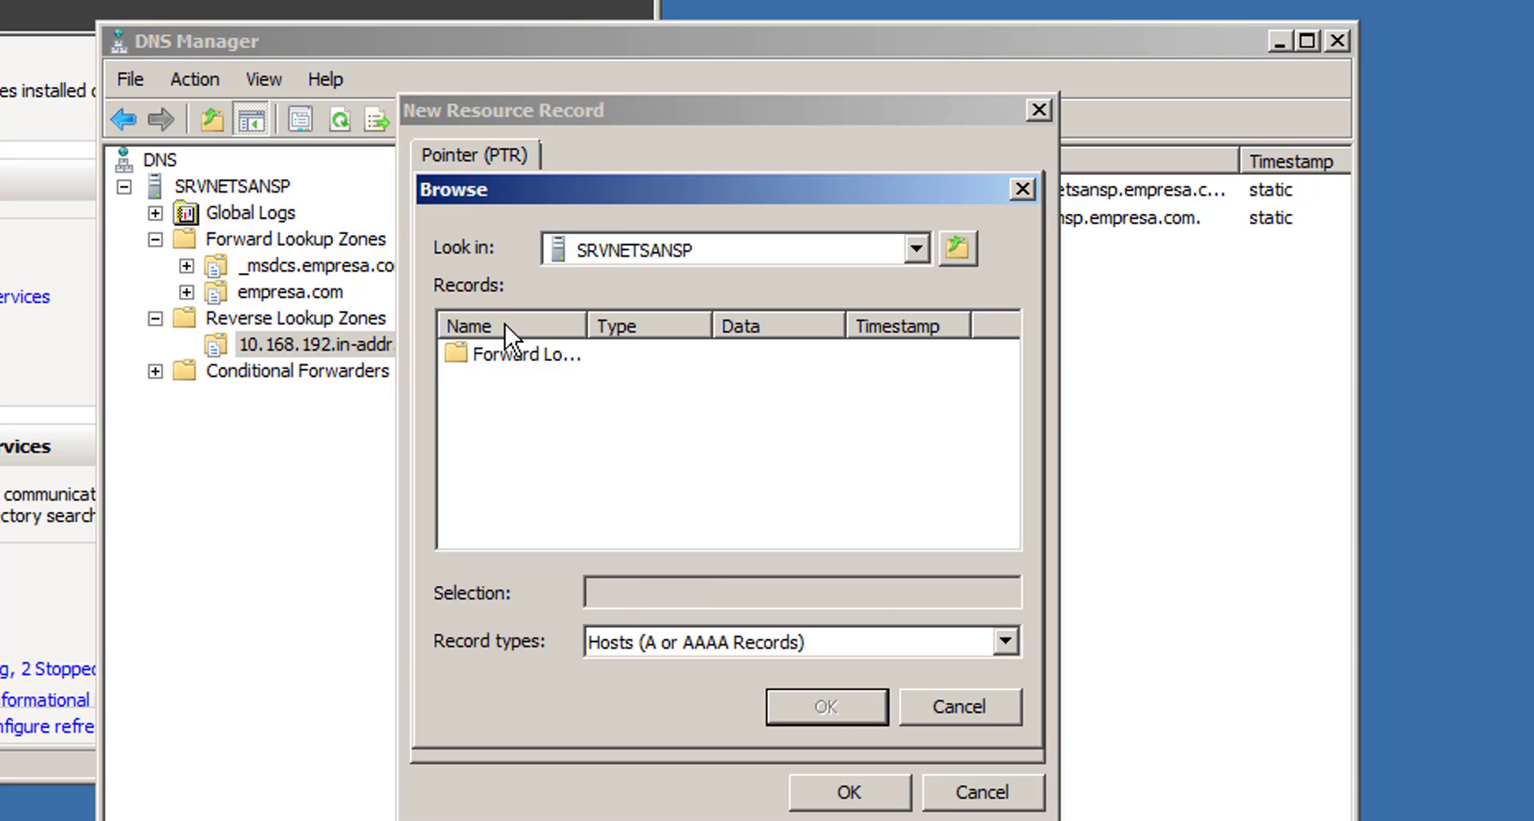
double_click(498, 352)
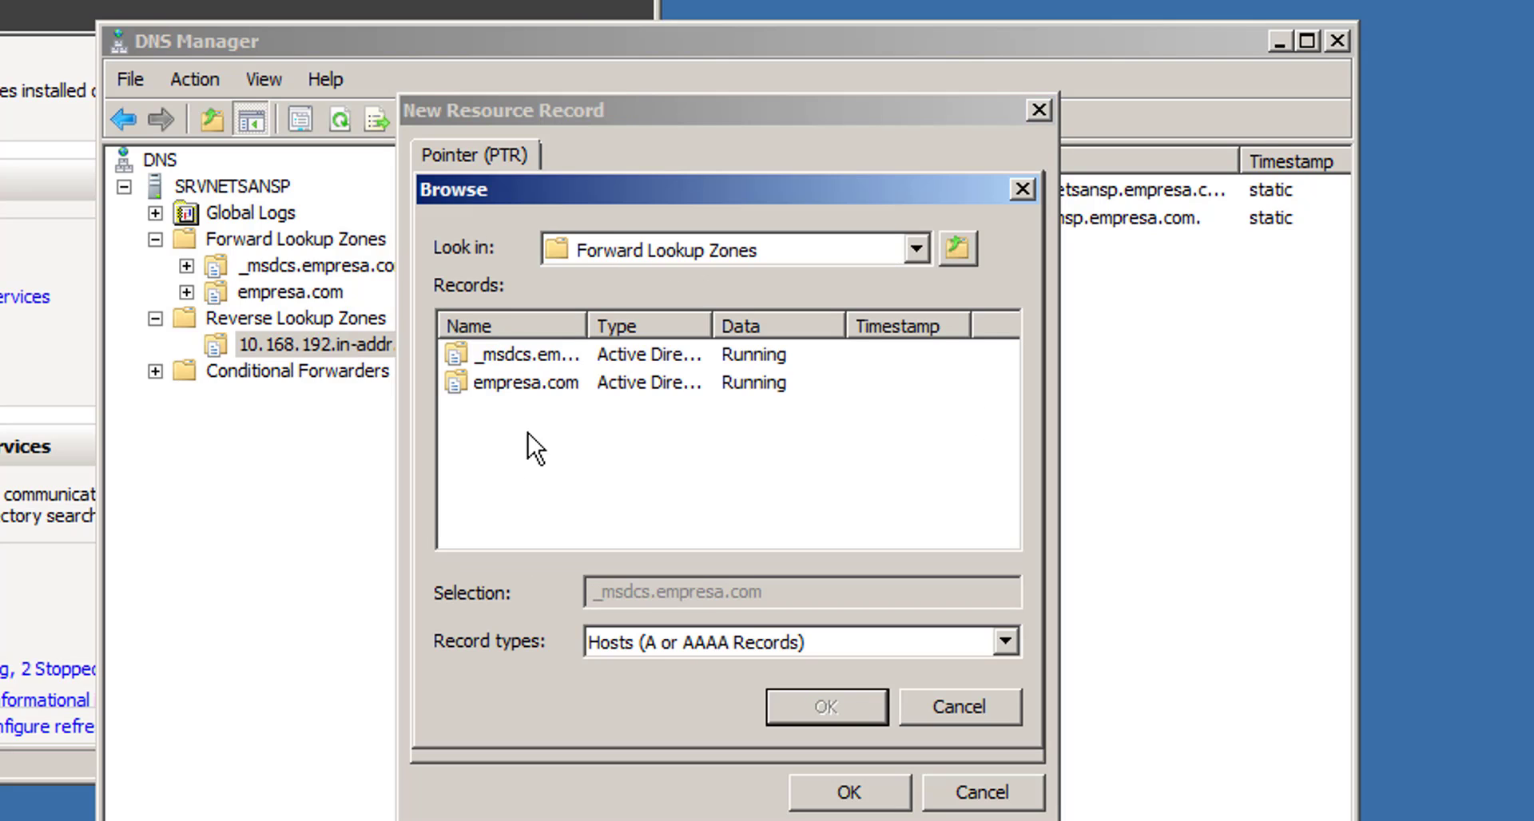
double_click(516, 385)
scroll(604, 502, down, 1)
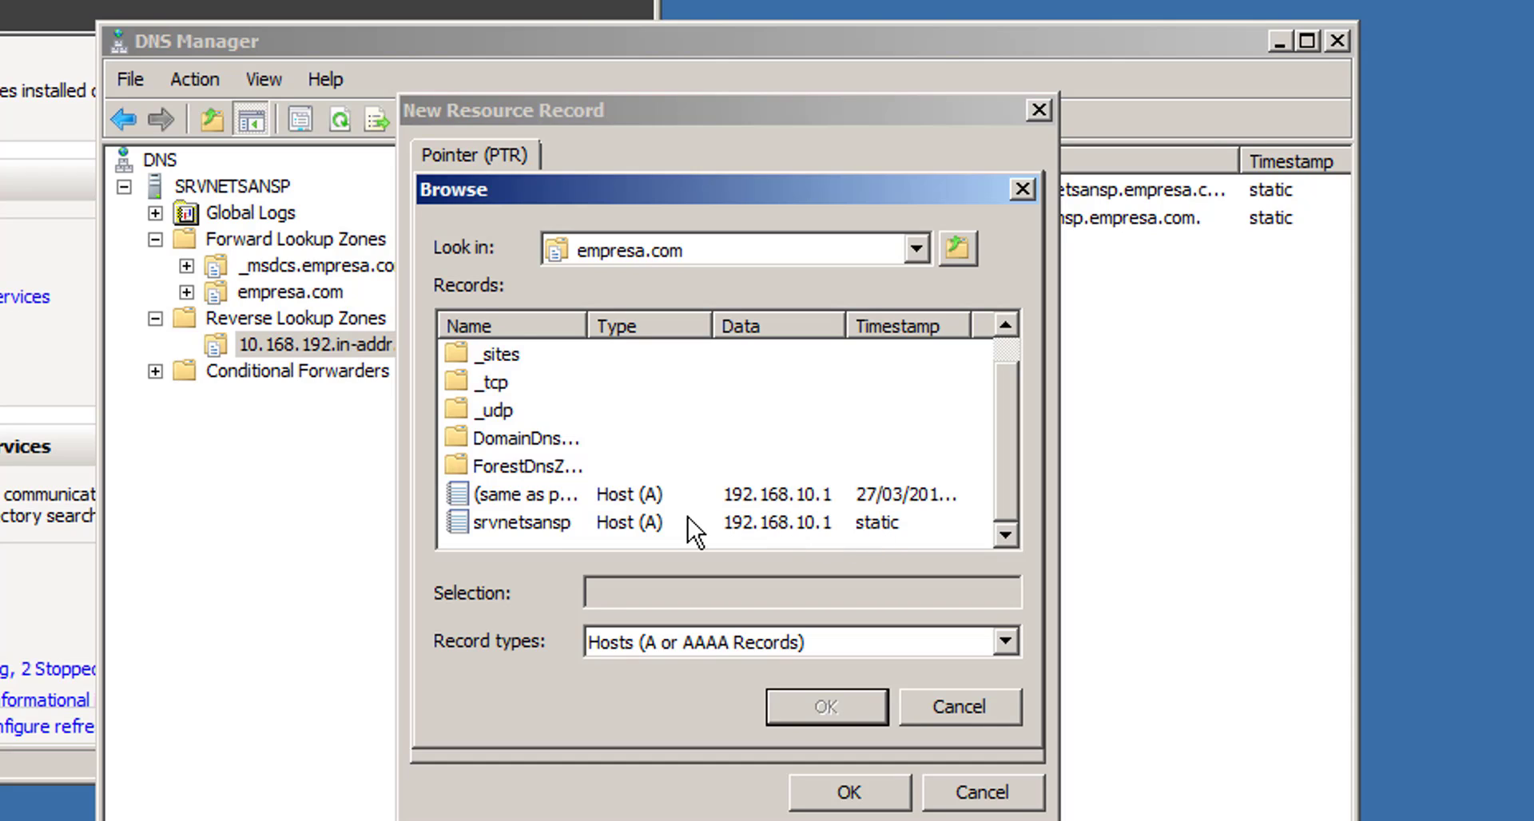
double_click(535, 521)
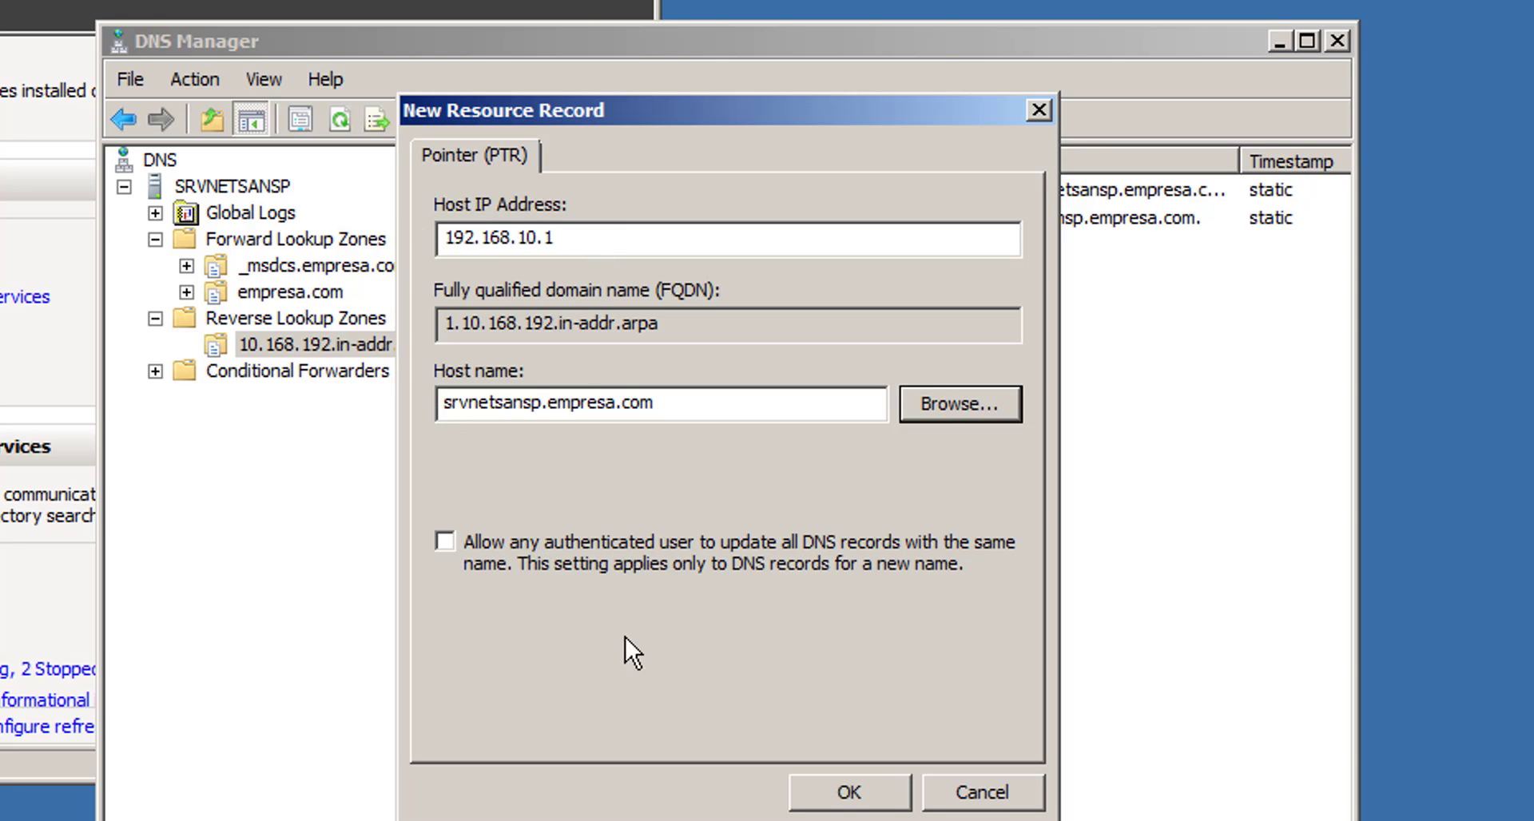
click(843, 792)
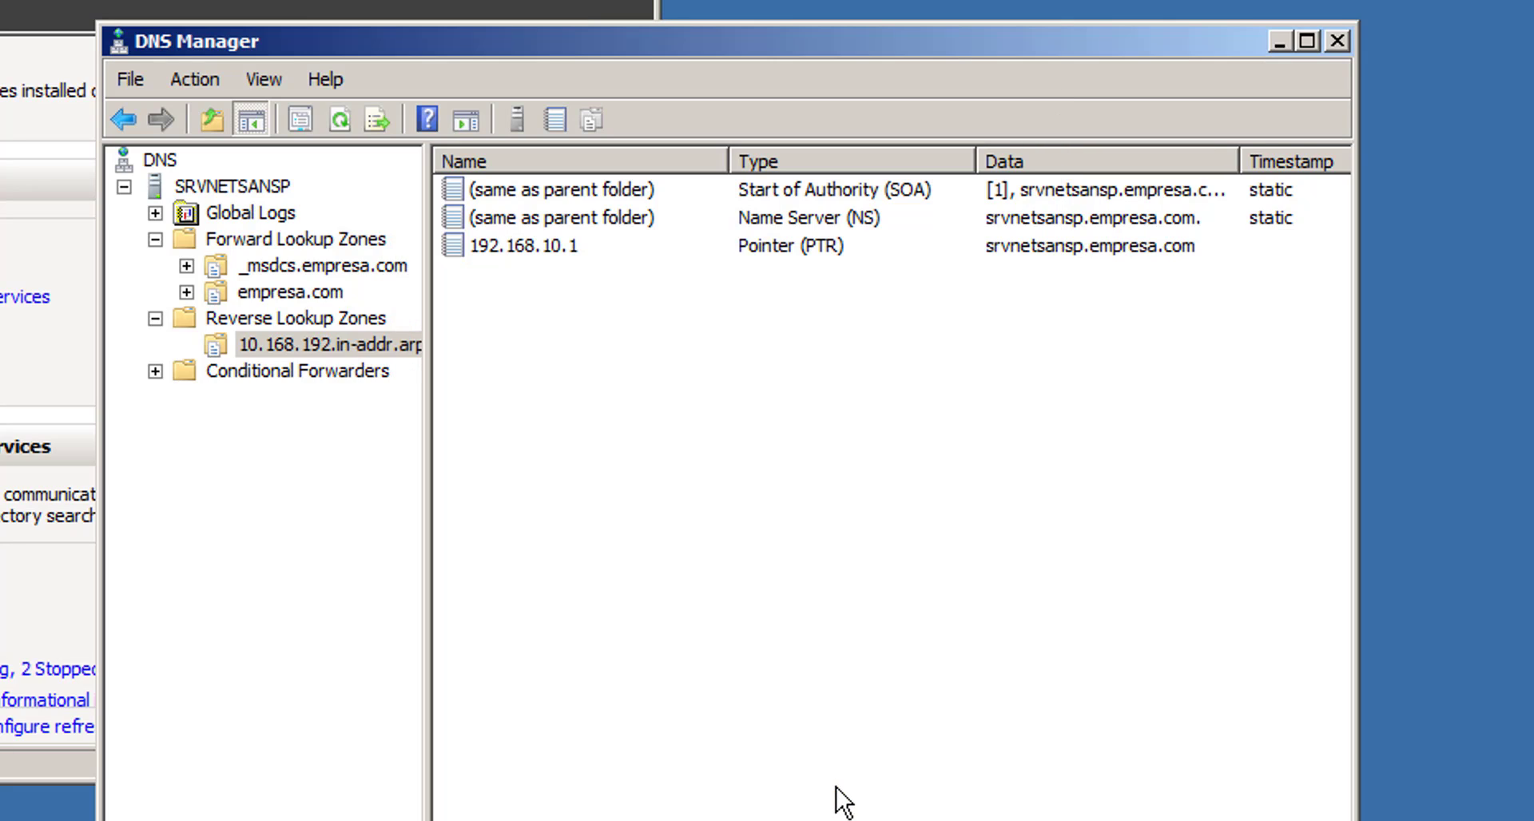
- Relaunch nslookup on SRVNETSANSP, confirm the default server is srvnetsansp.empresa.com, then close it
right_click(241, 187)
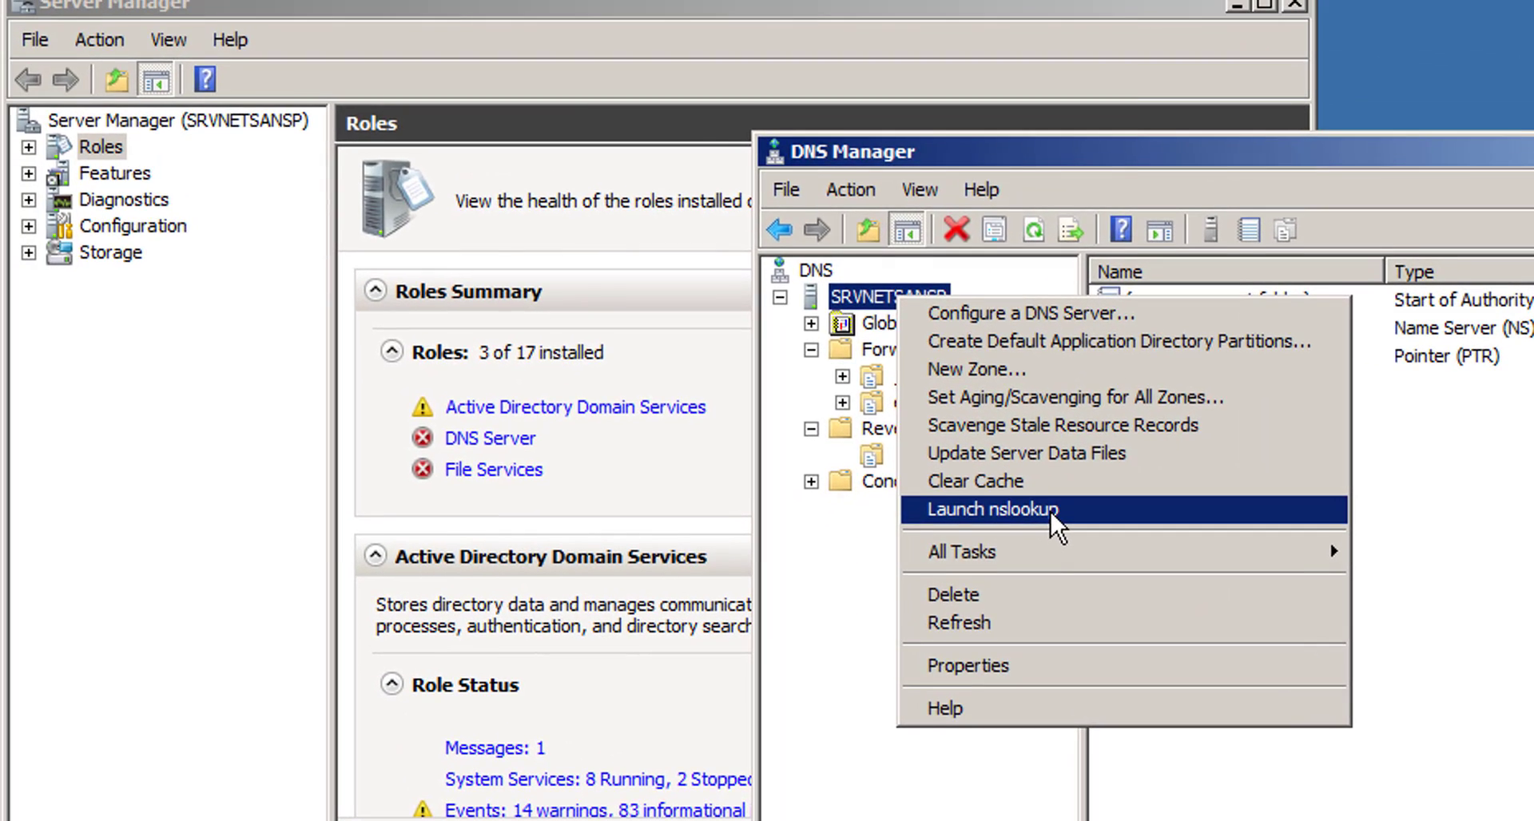
click(722, 457)
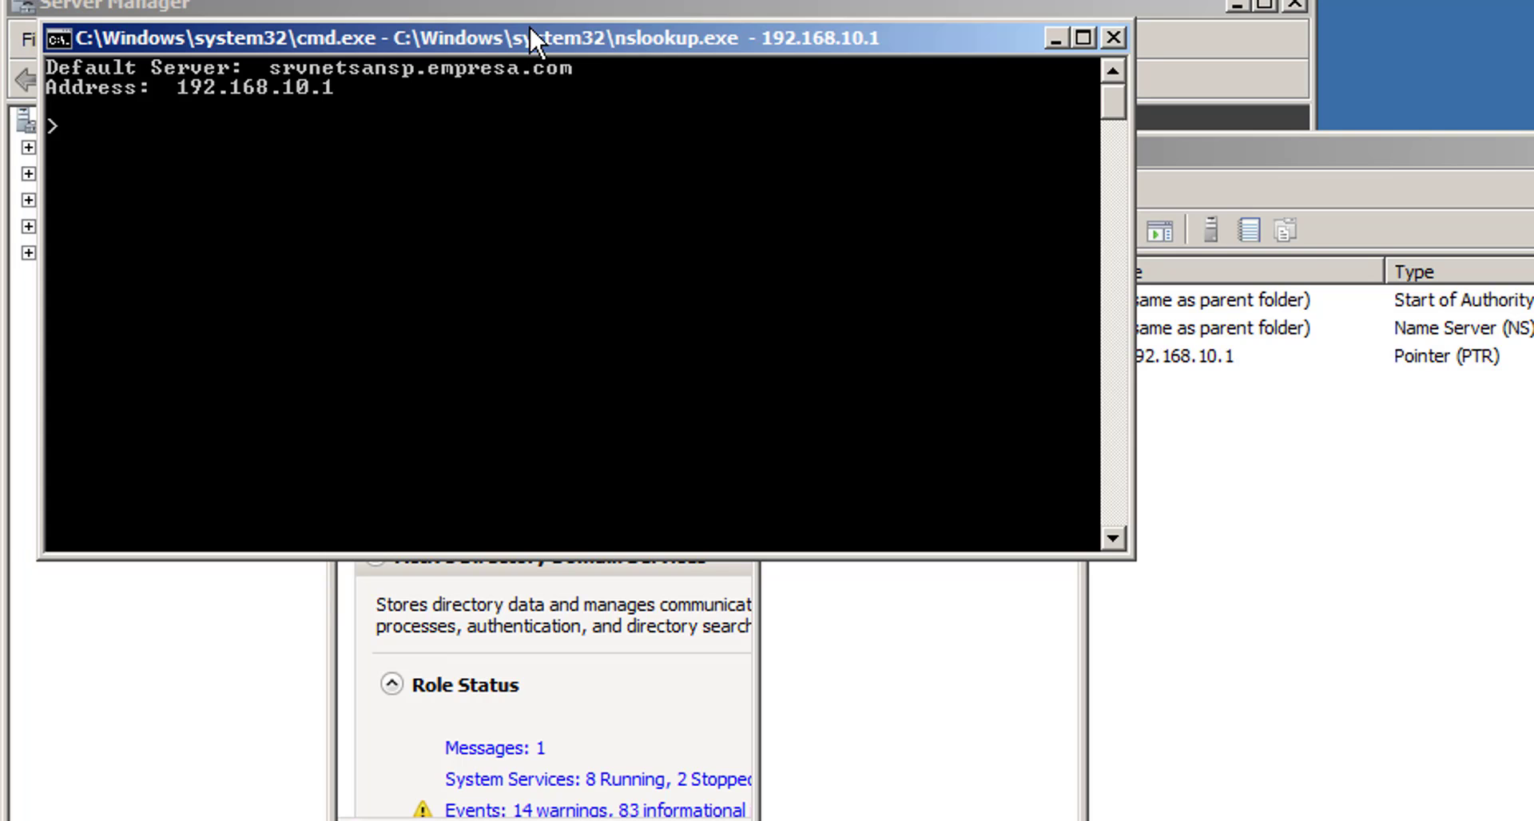
drag(530, 37, 1430, 305)
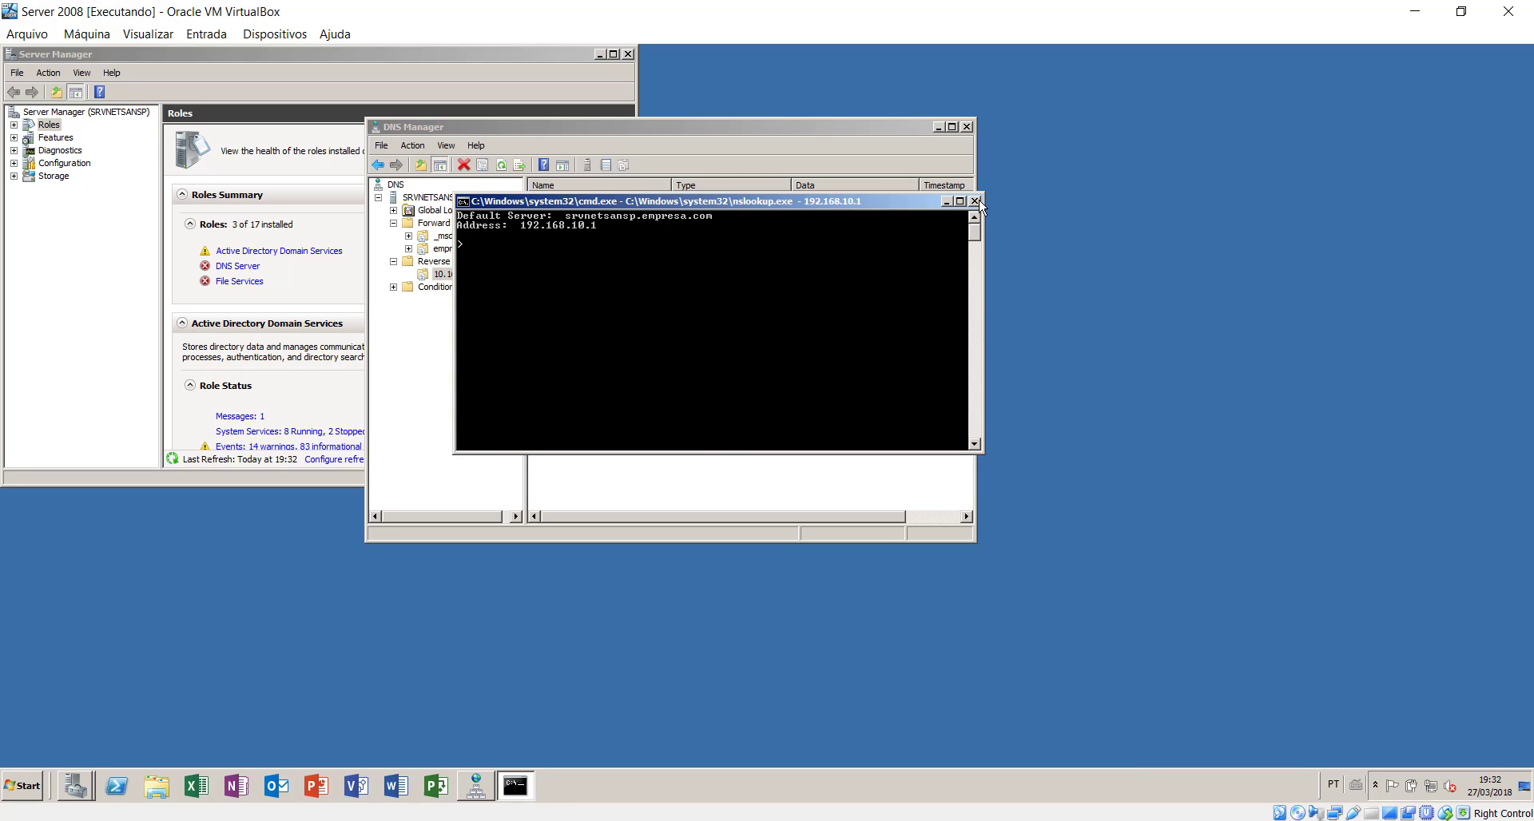
click(974, 201)
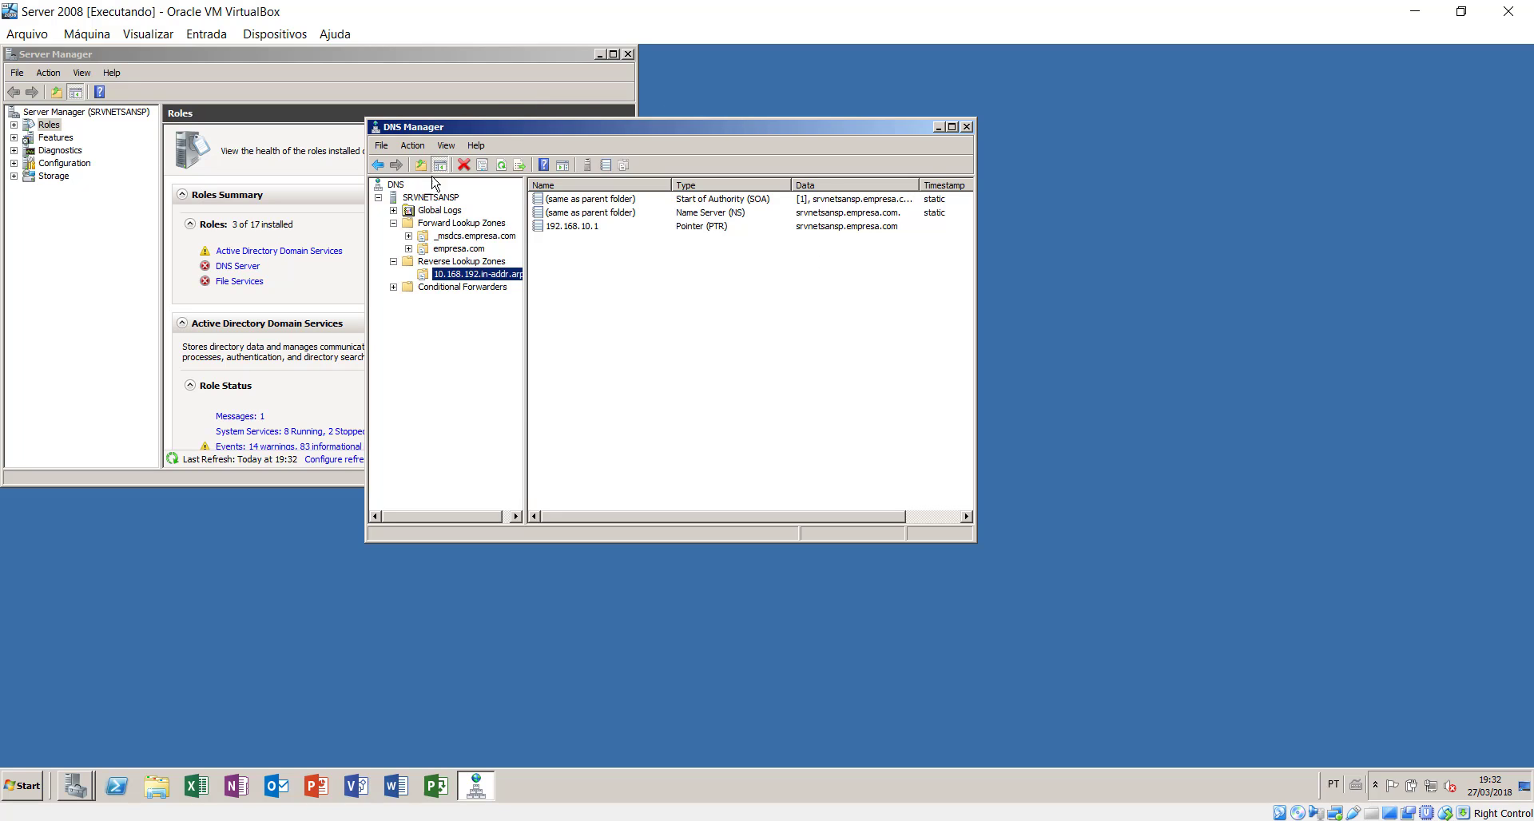
mouse_move(1432, 791)
click(27, 787)
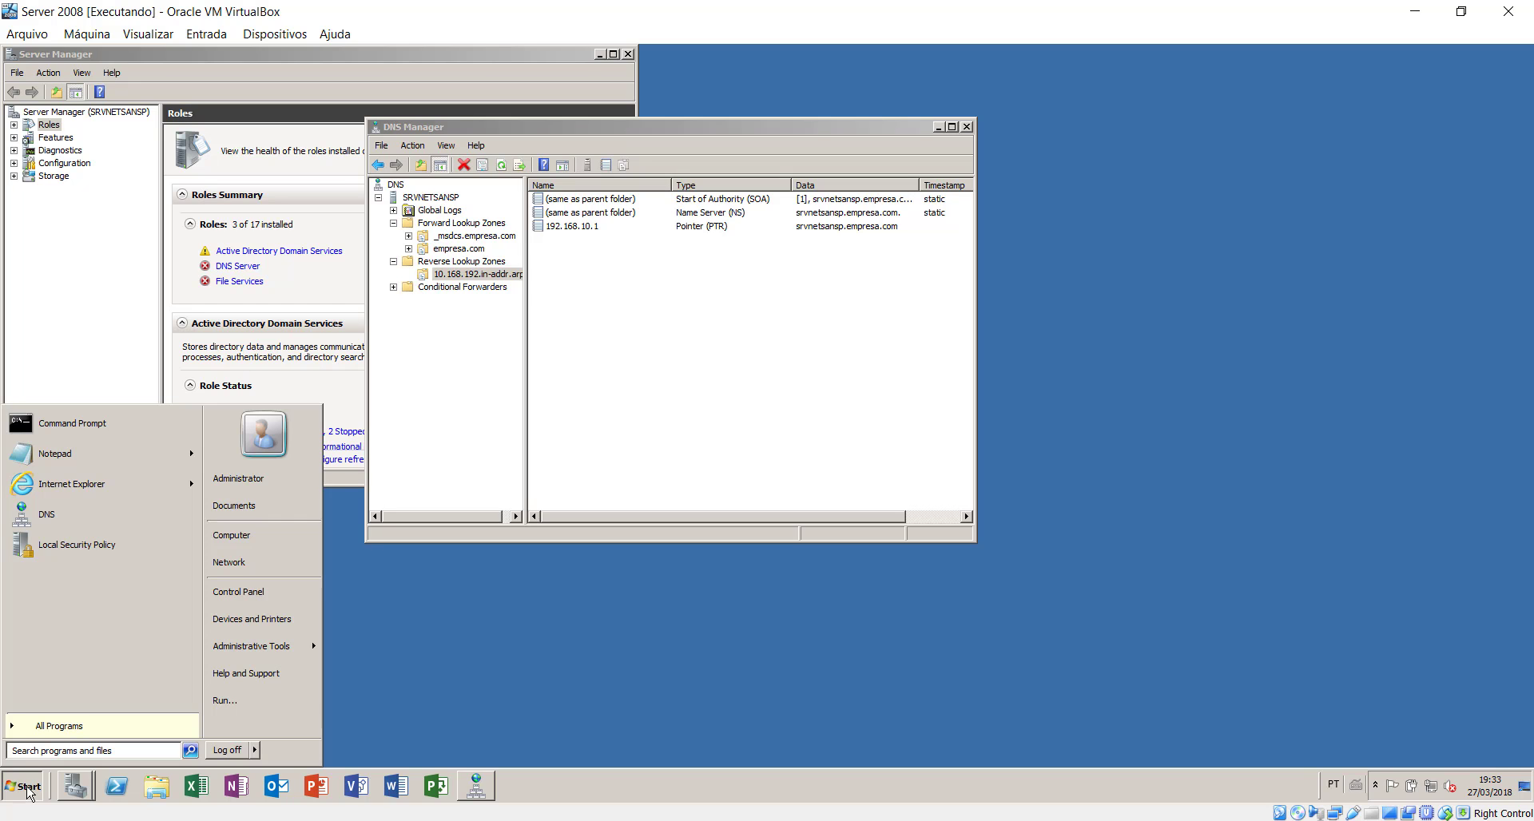
click(80, 254)
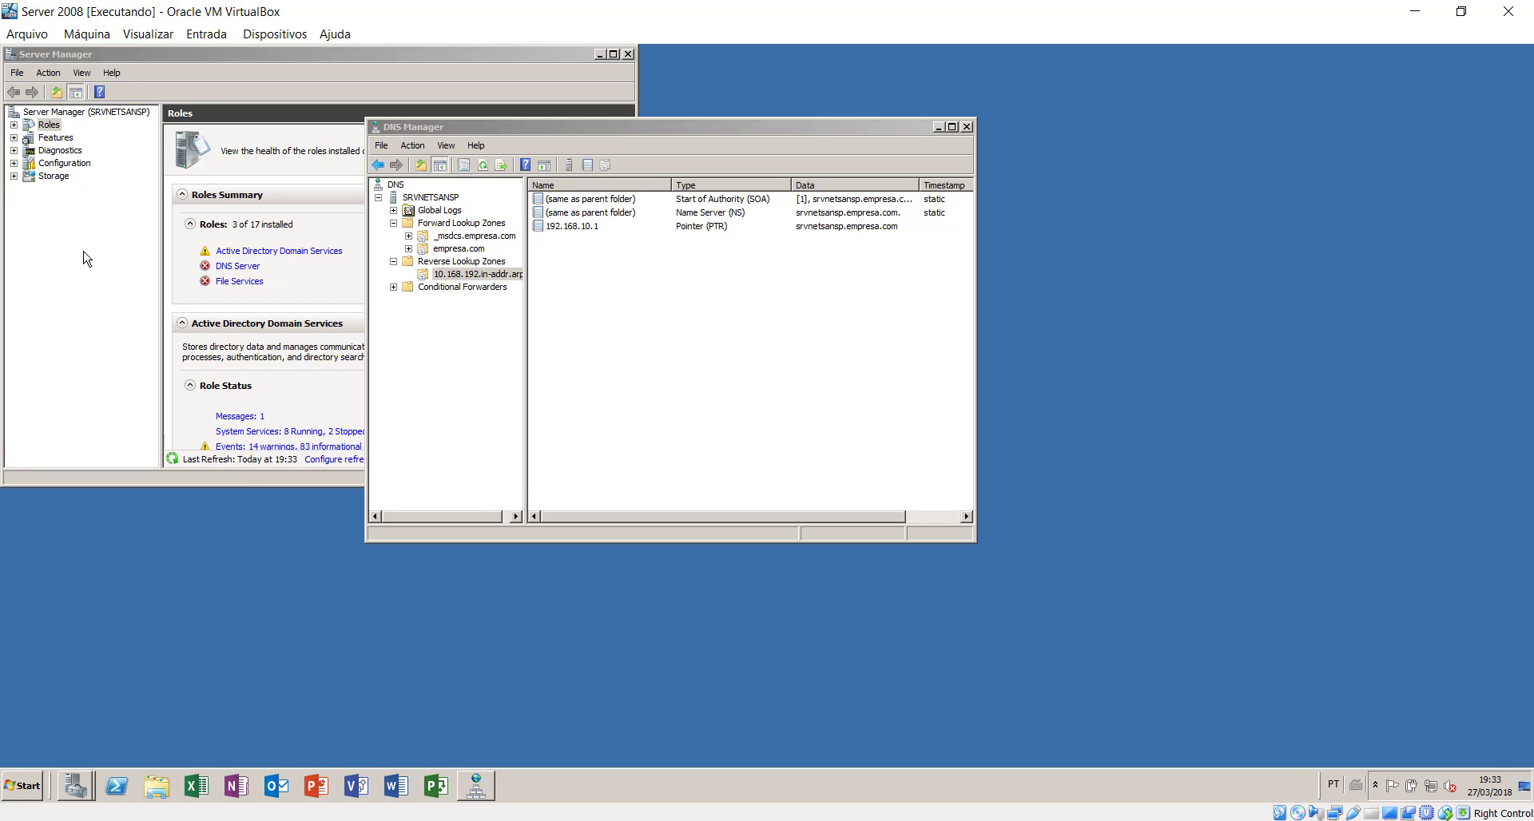
- Start Add Roles in Server Manager, select DHCP Server, and advance to Network Connection Bindings
click(50, 125)
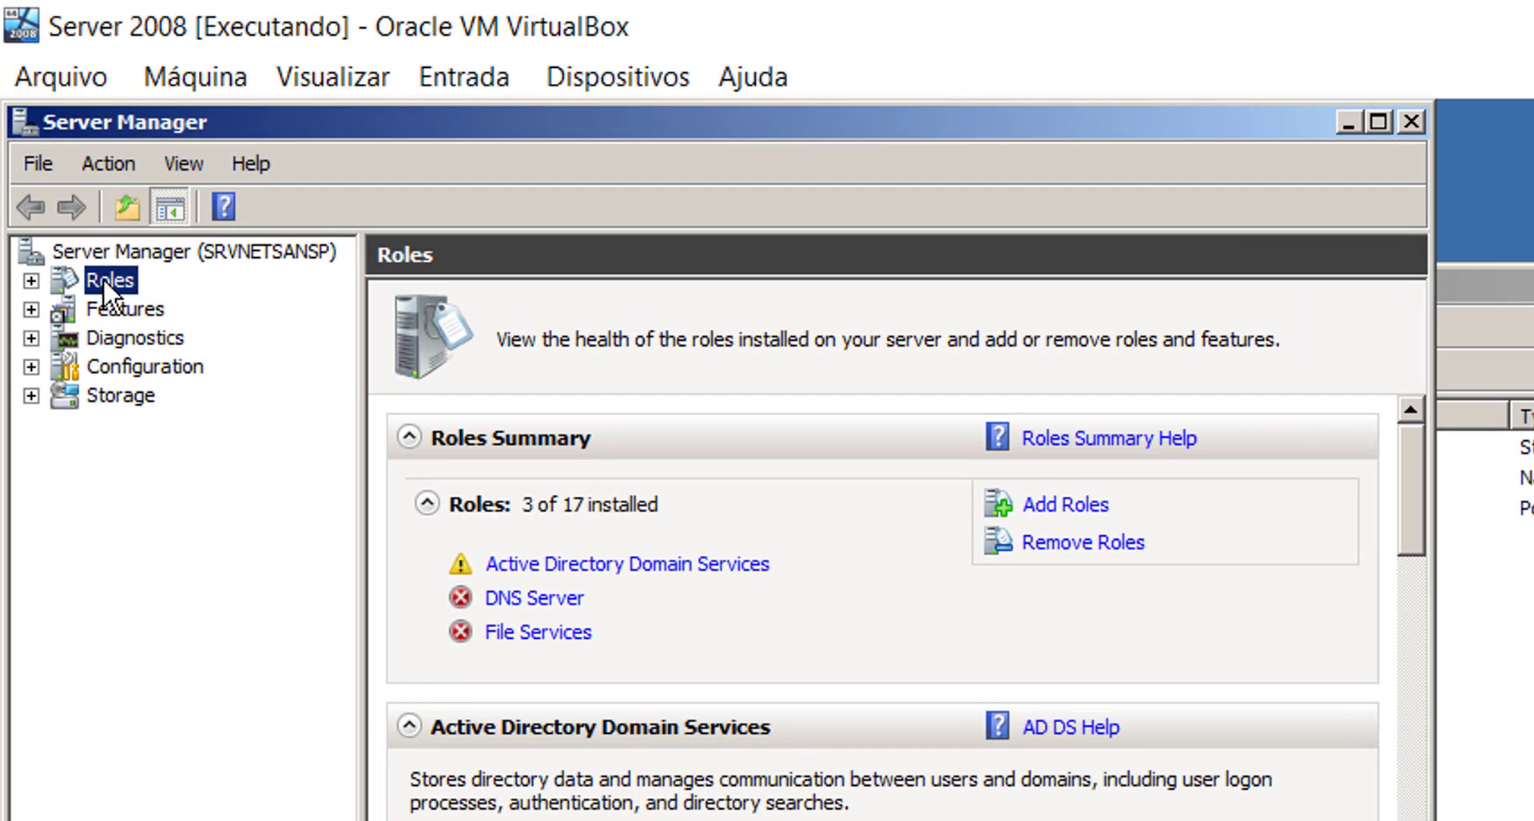
click(1068, 504)
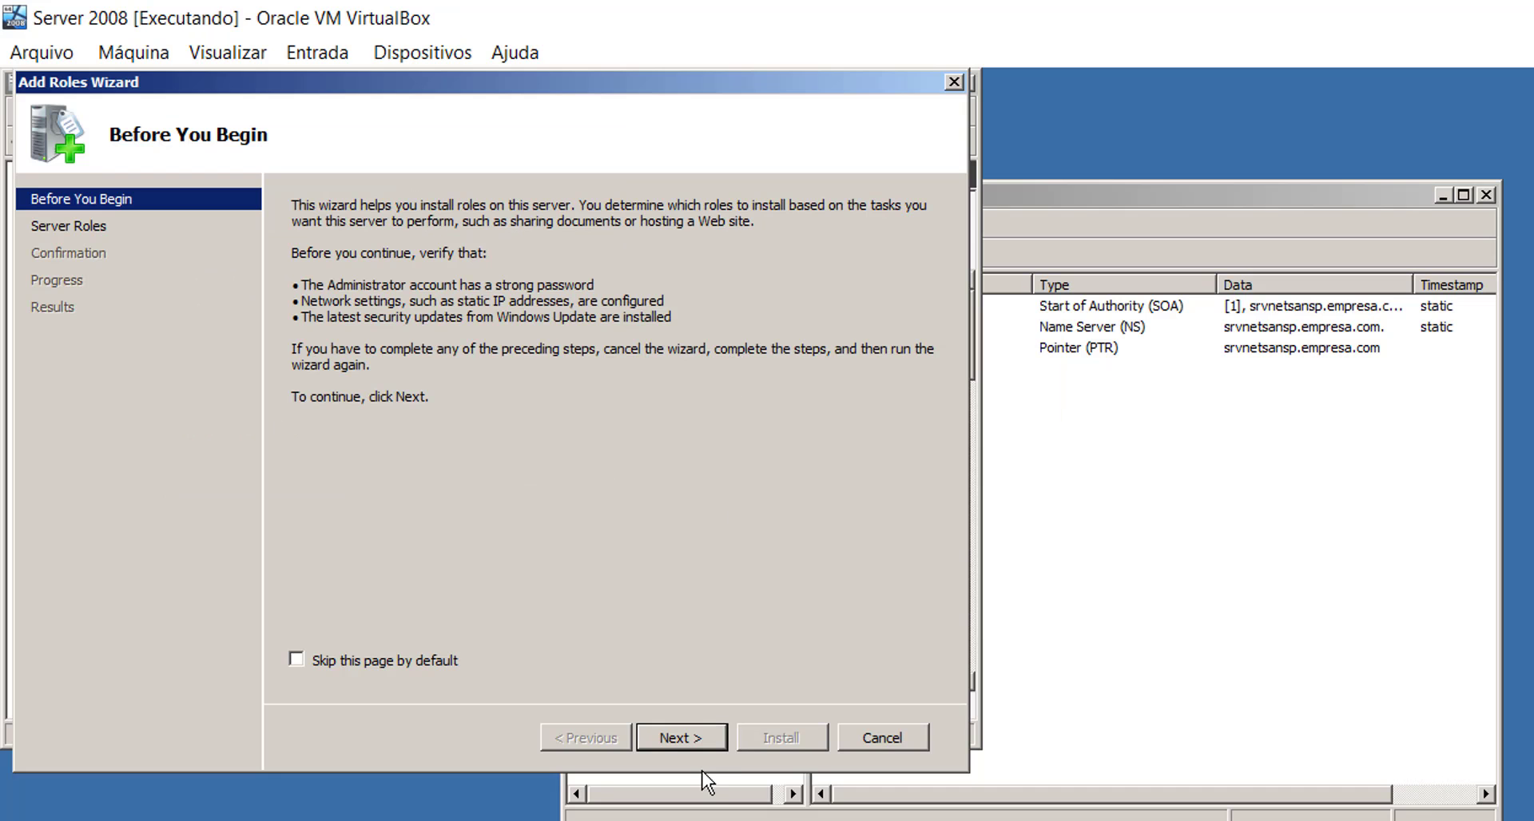
click(694, 731)
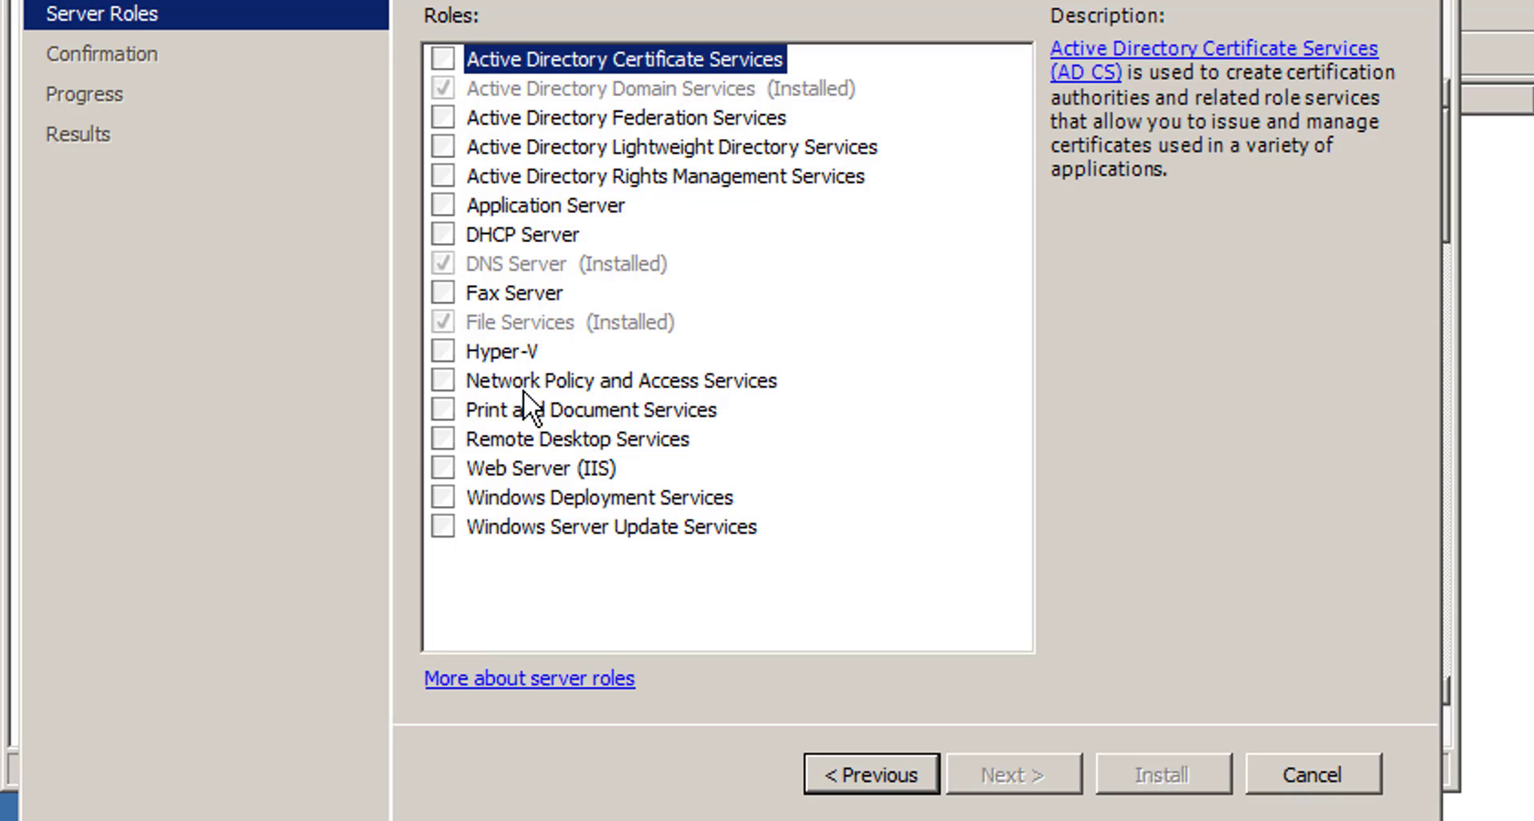
click(448, 227)
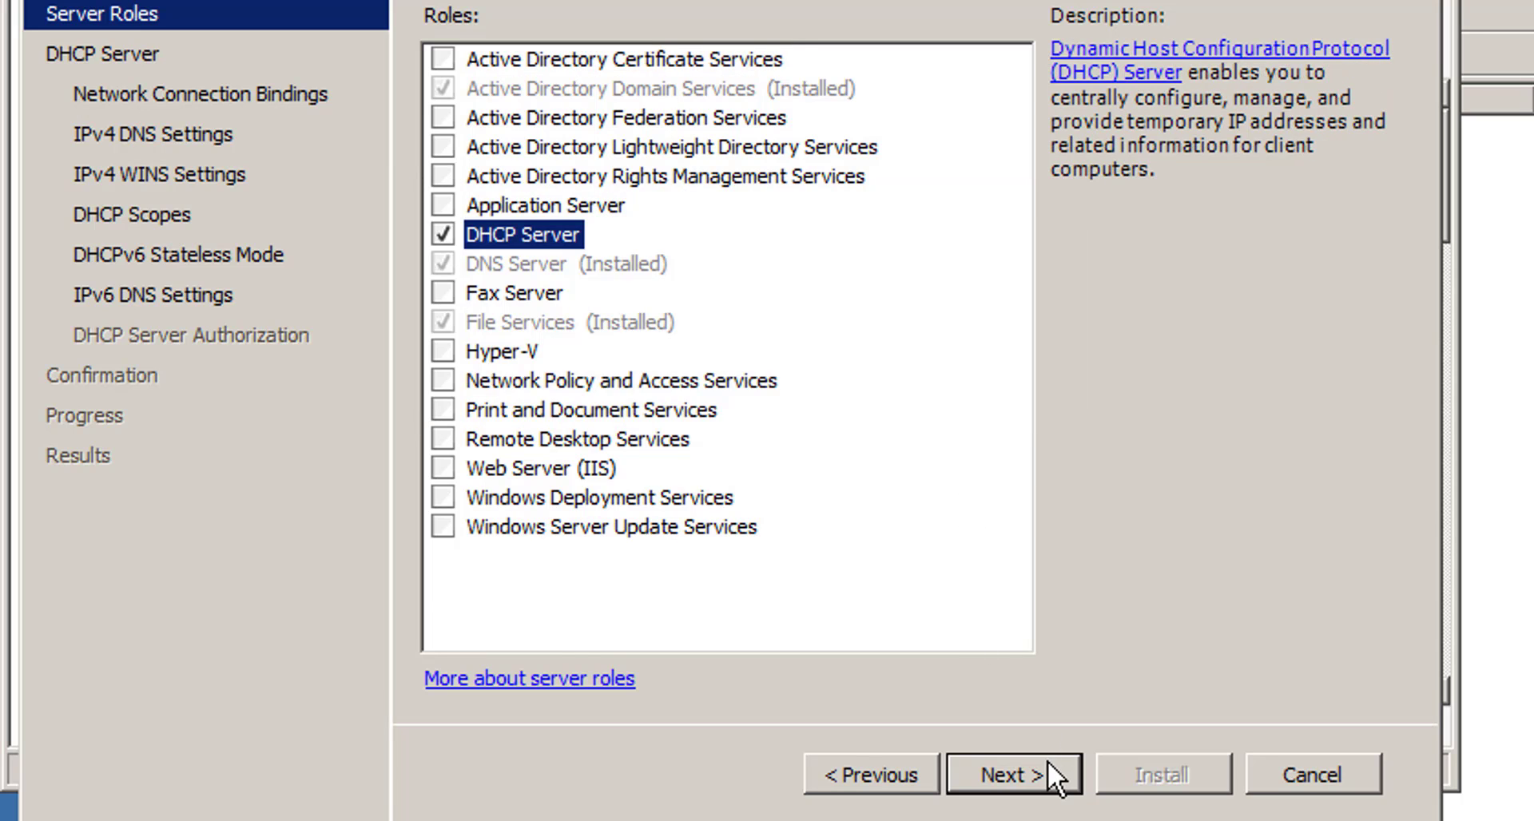
click(1040, 772)
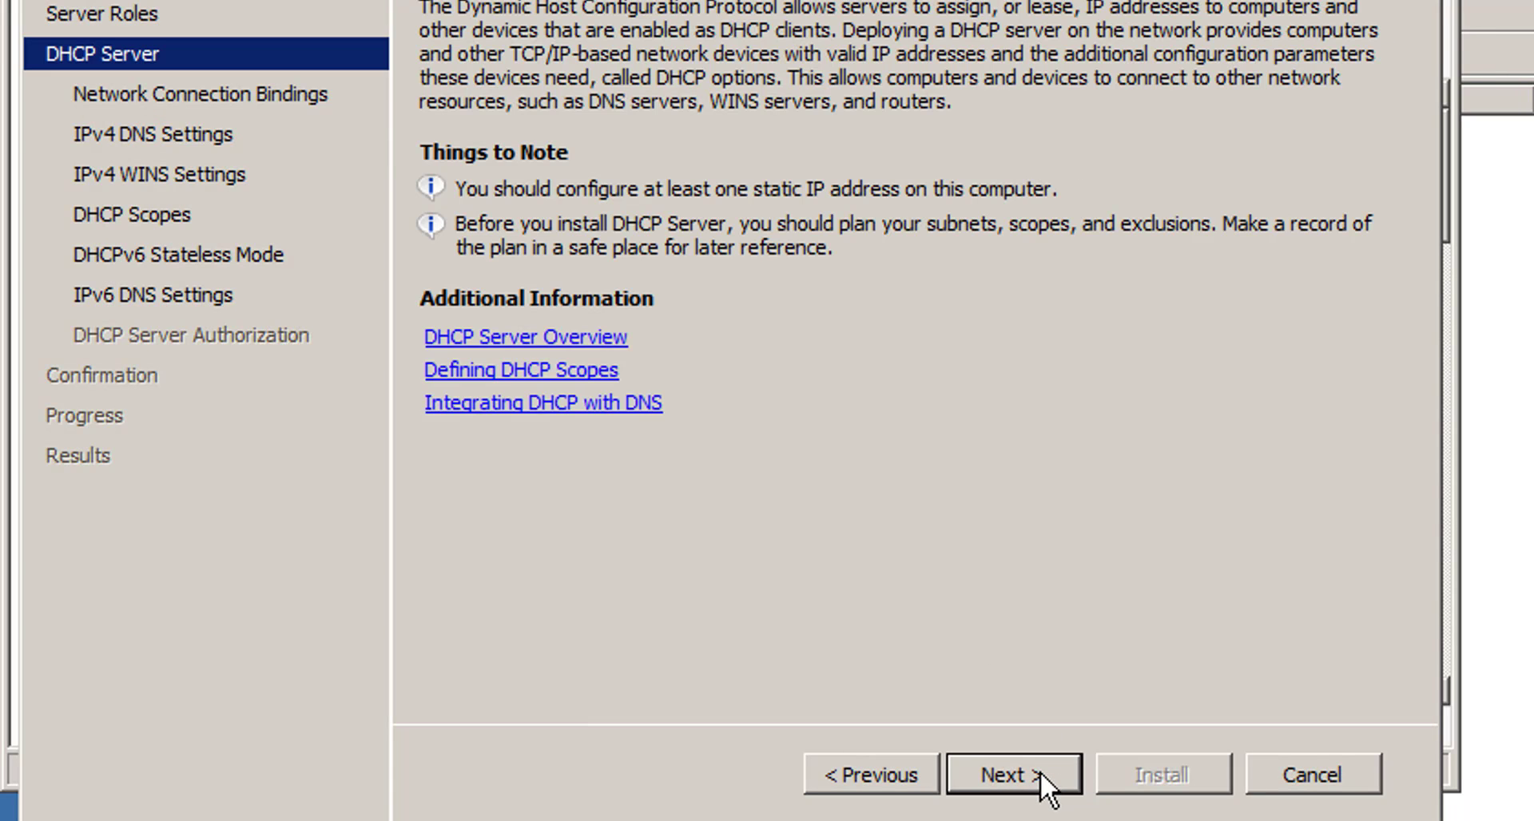
click(1040, 771)
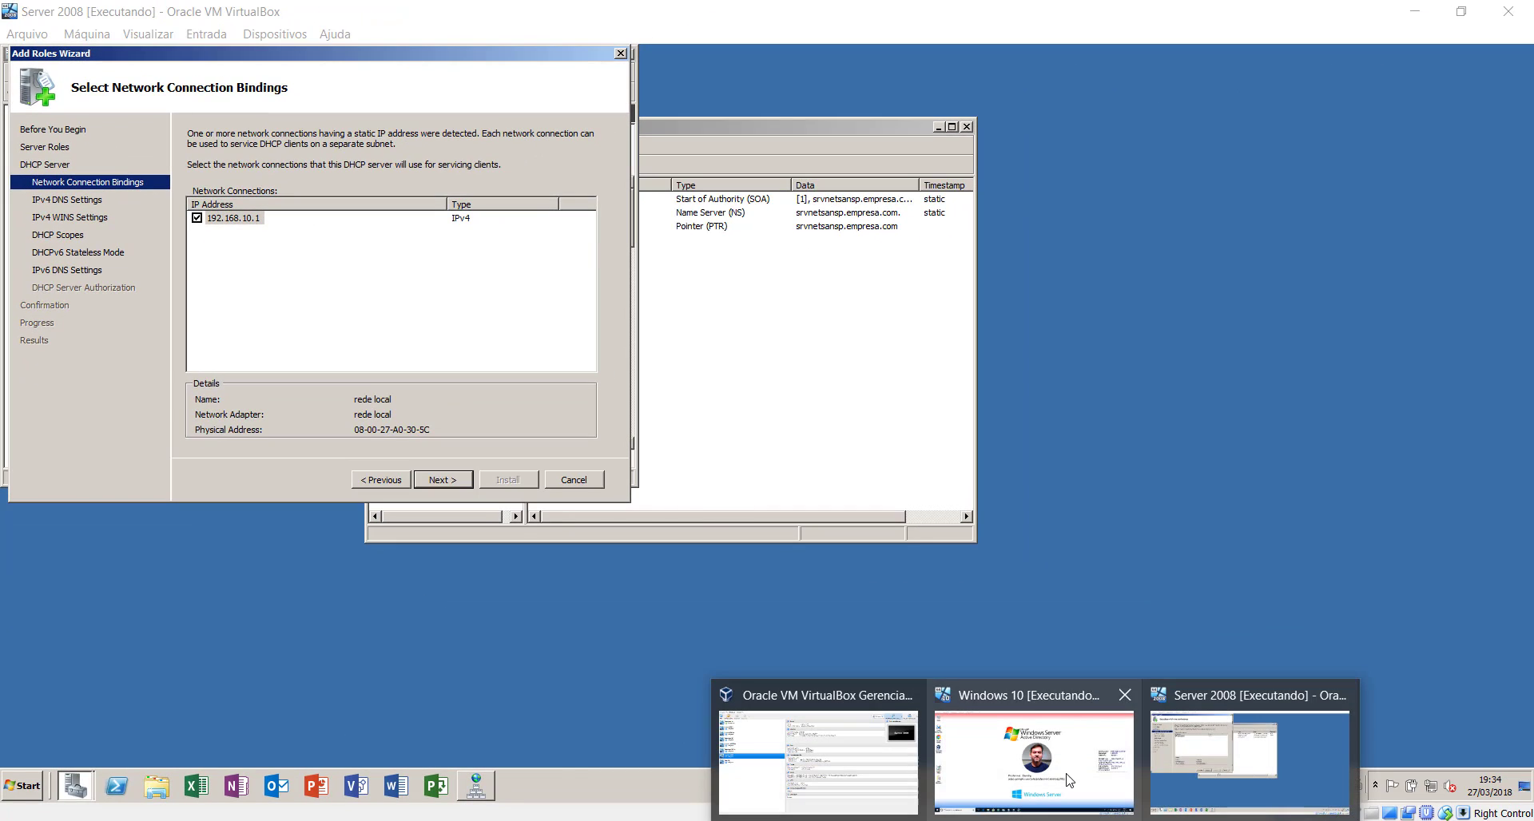
- Attach the Windows 10 VM's network adapter to the Internal Network intnet
click(1067, 774)
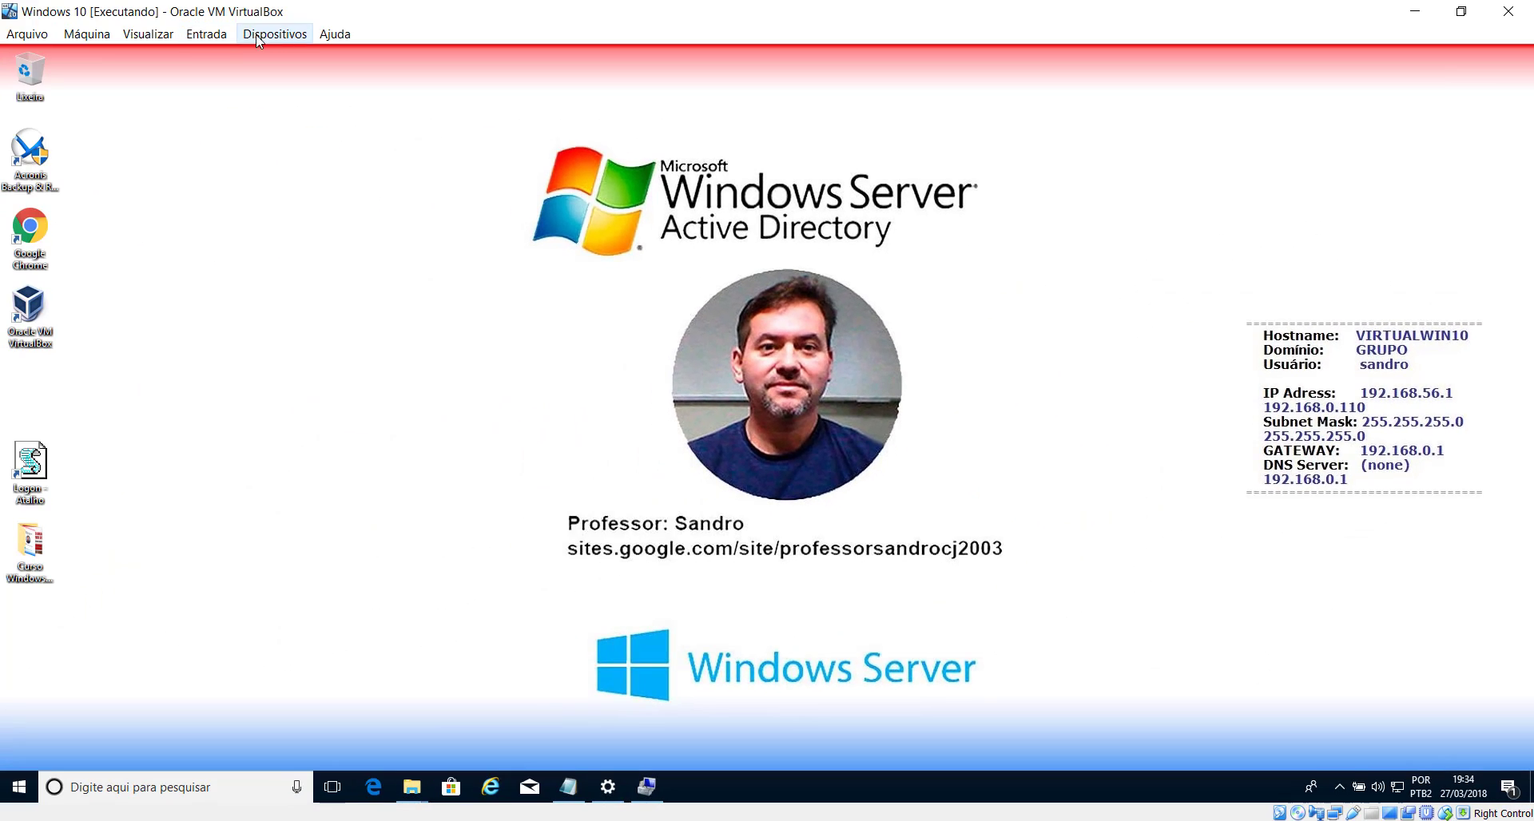
click(269, 32)
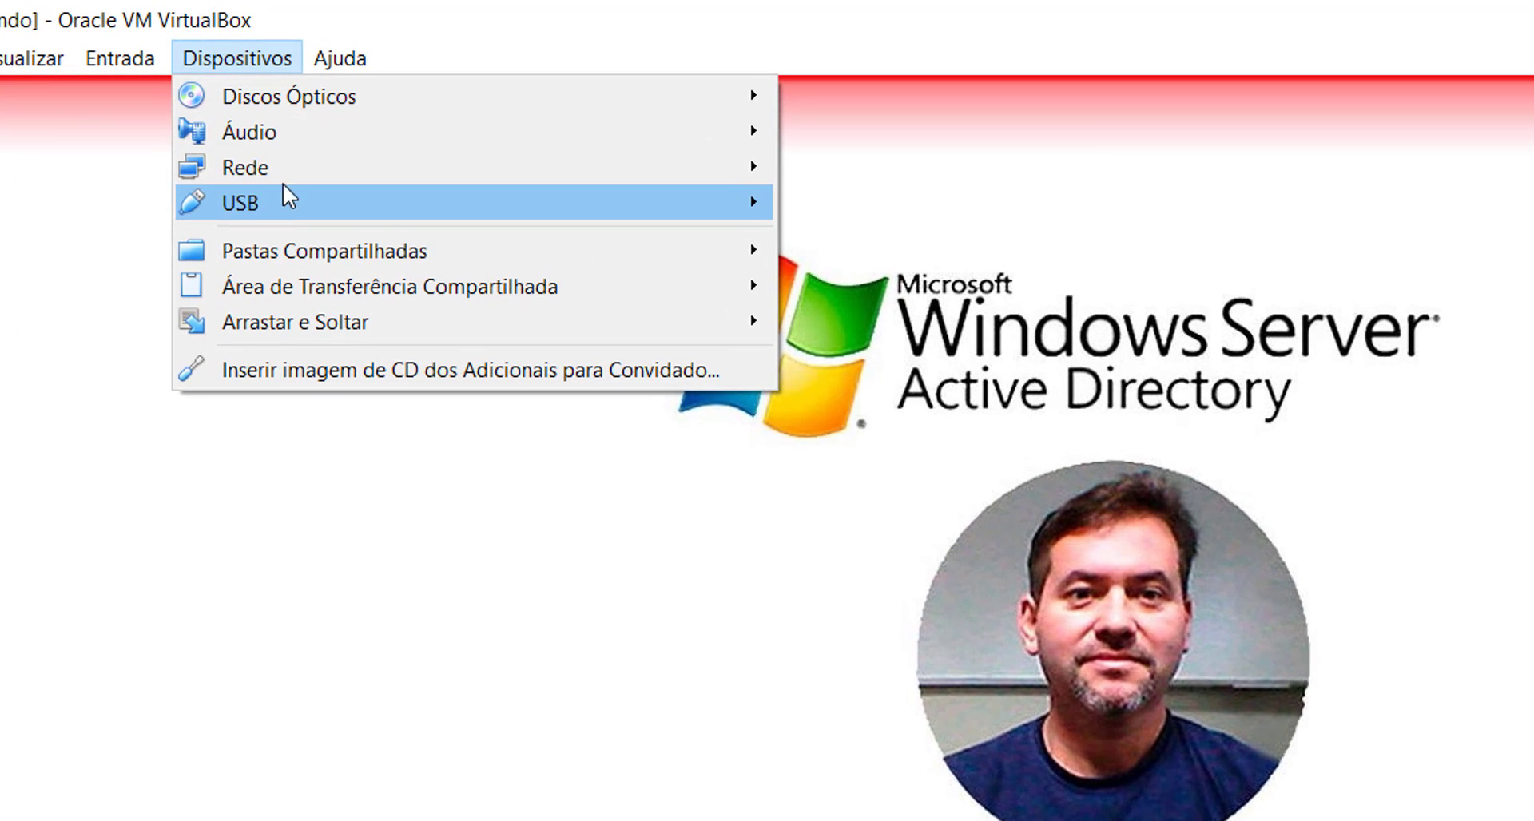
mouse_move(289, 164)
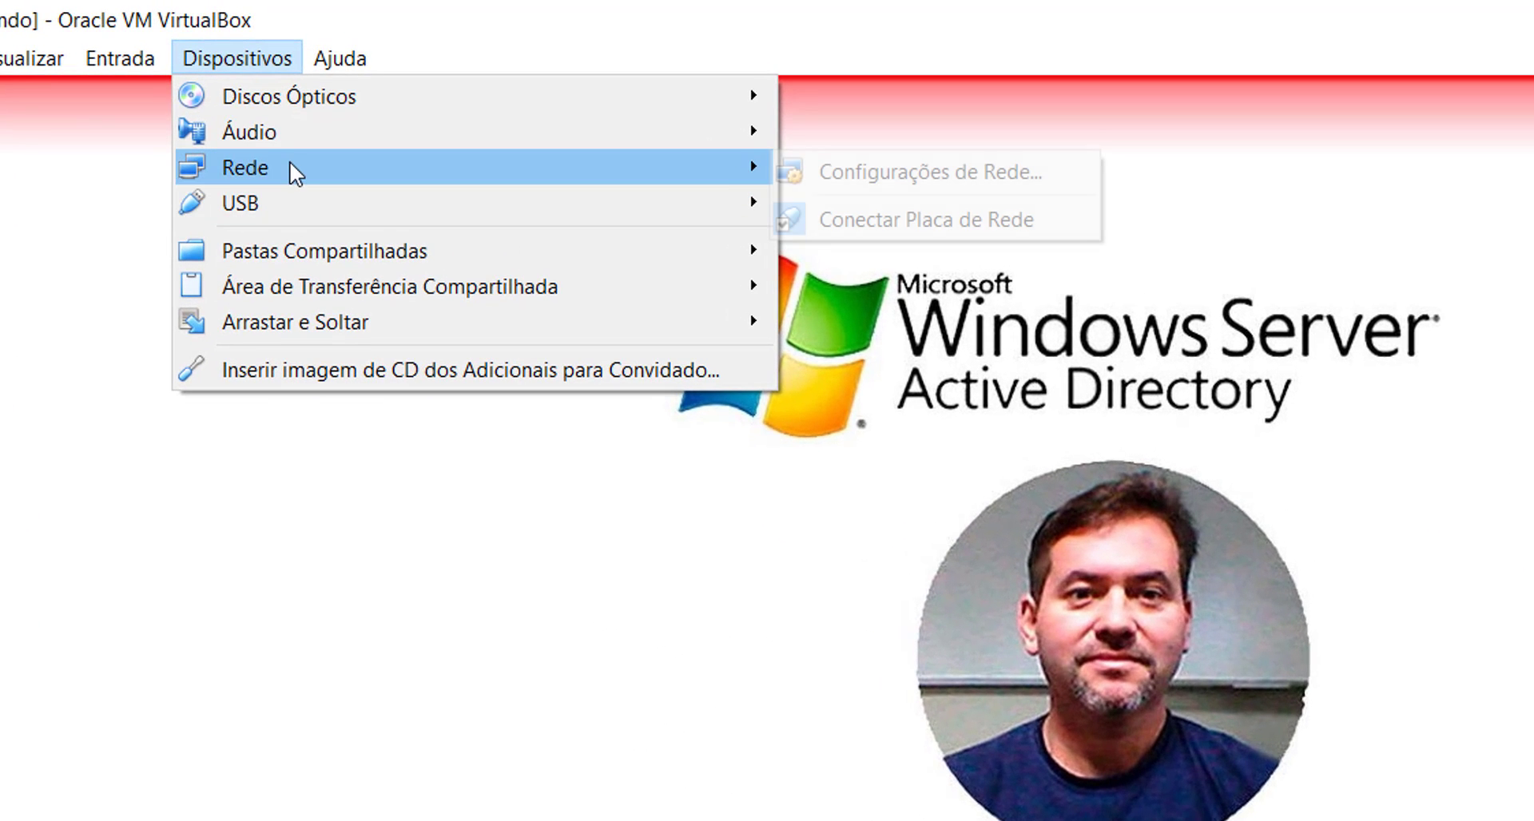
click(906, 172)
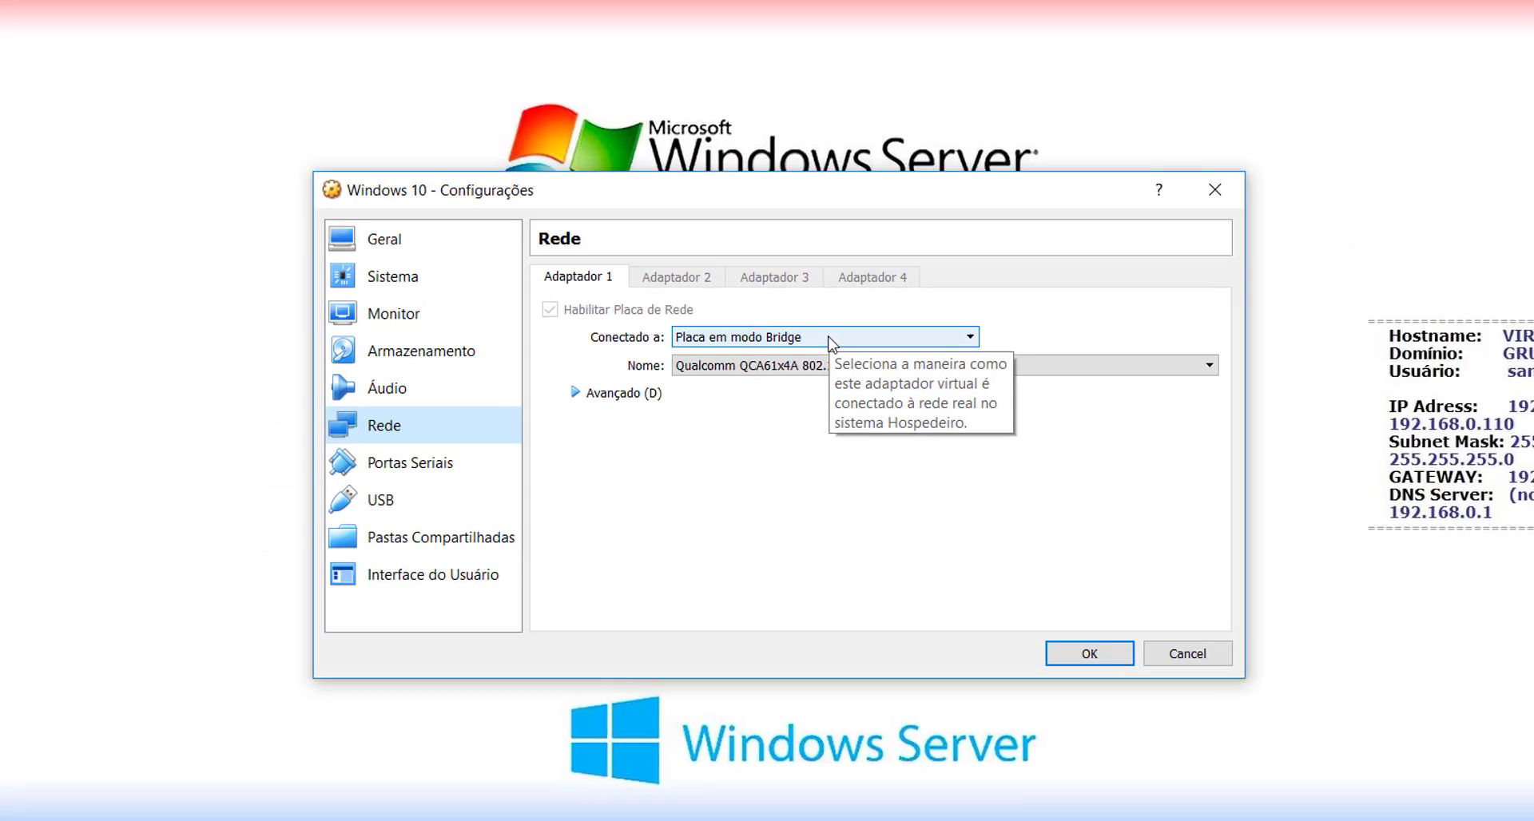
click(809, 339)
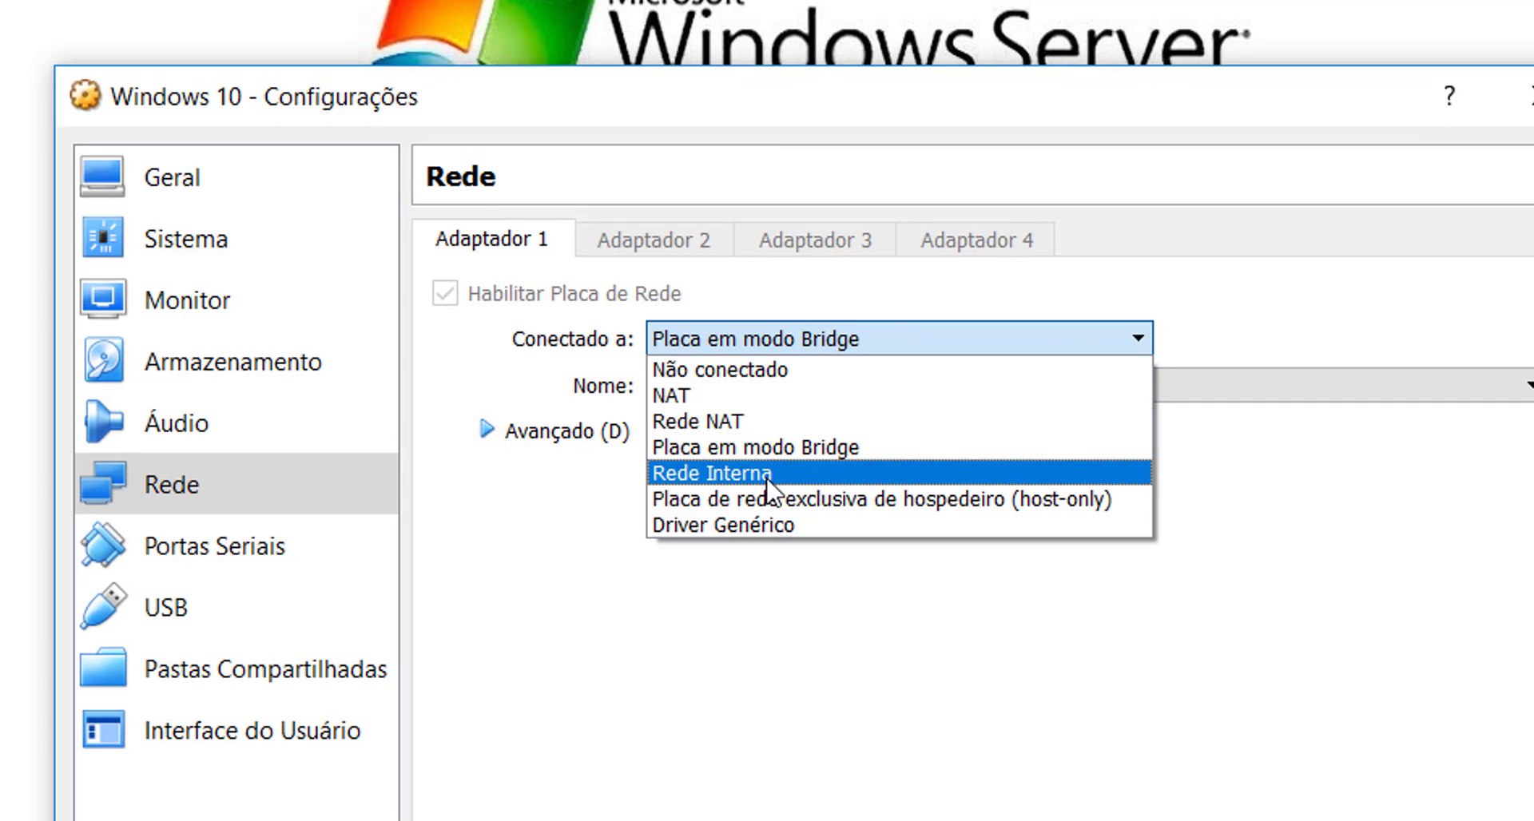
click(769, 475)
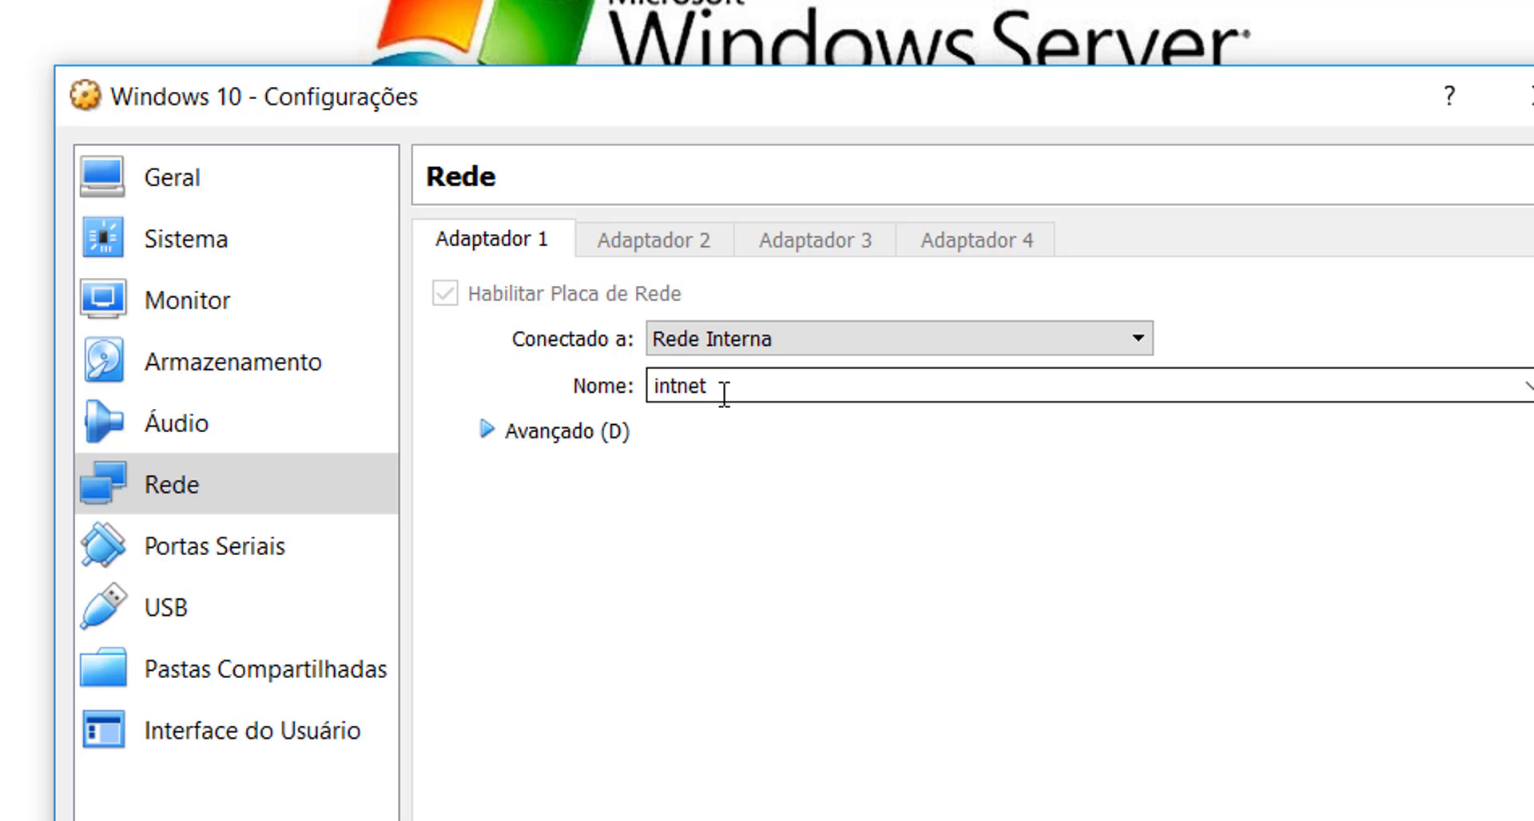
mouse_move(724, 391)
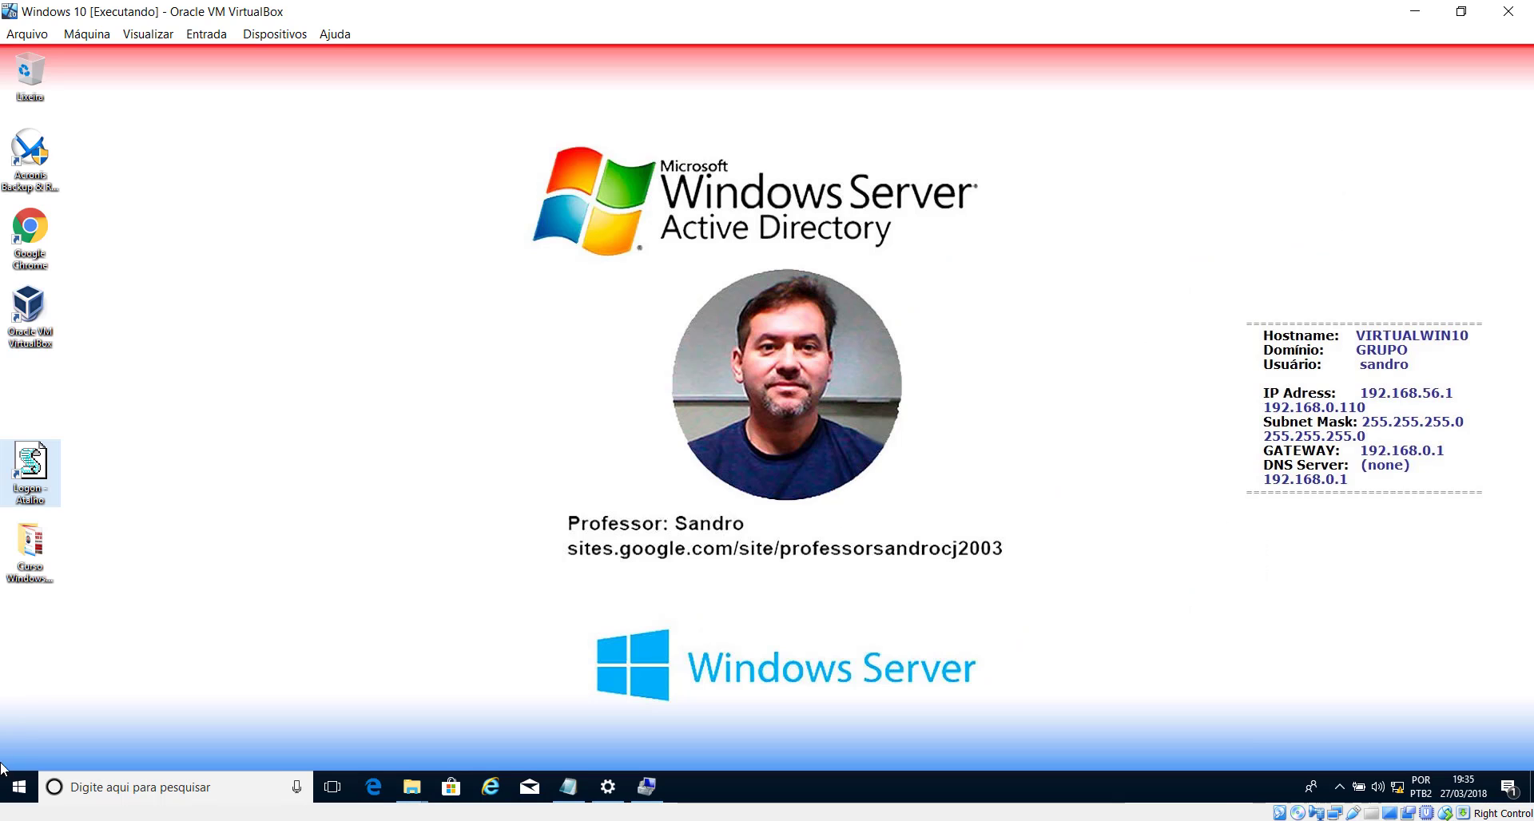
- Open a command prompt on the Windows 10 client by running cmd
click(20, 788)
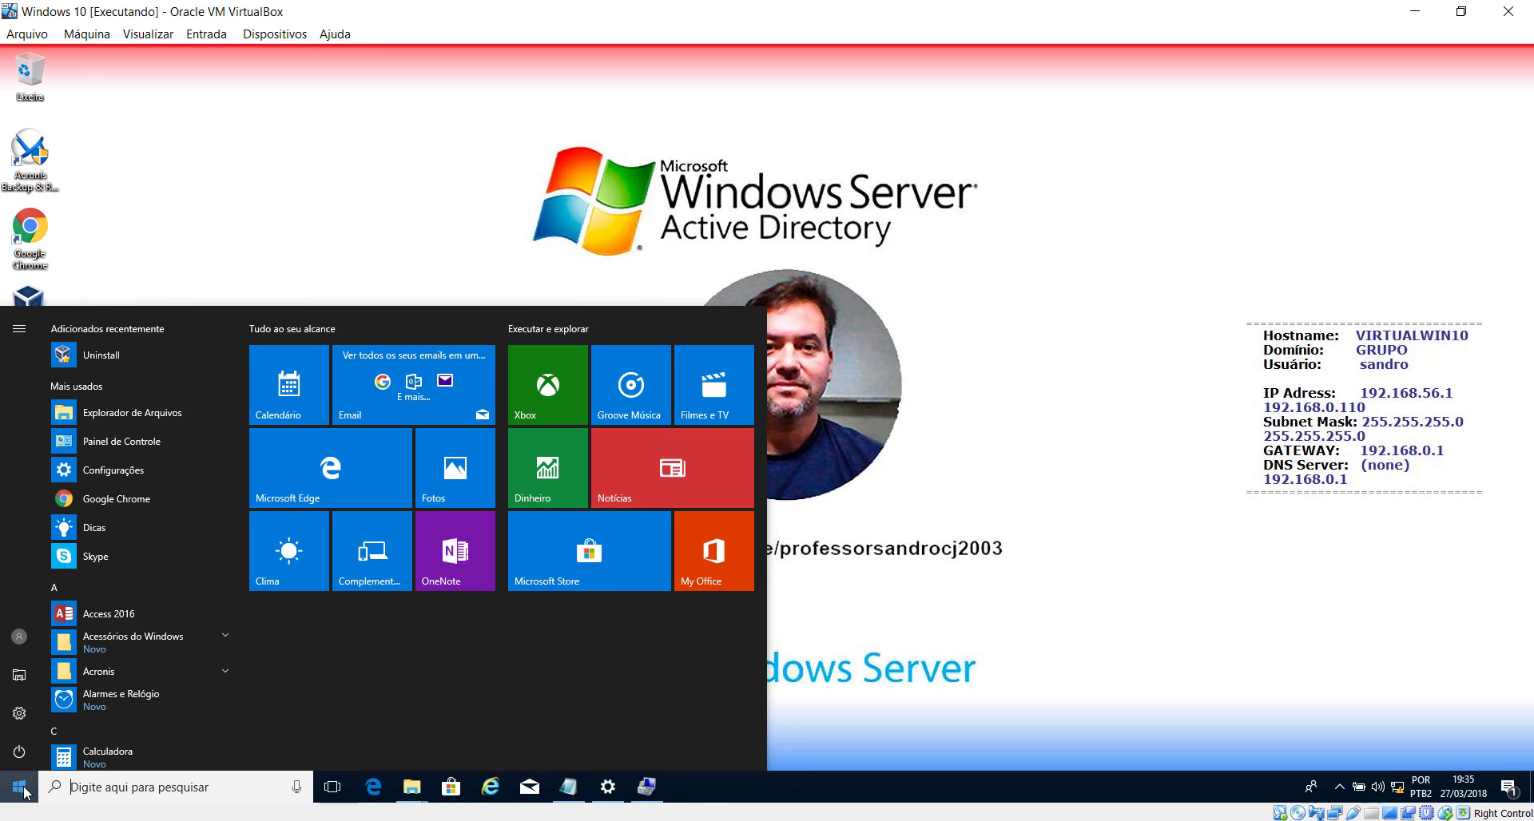
click(22, 788)
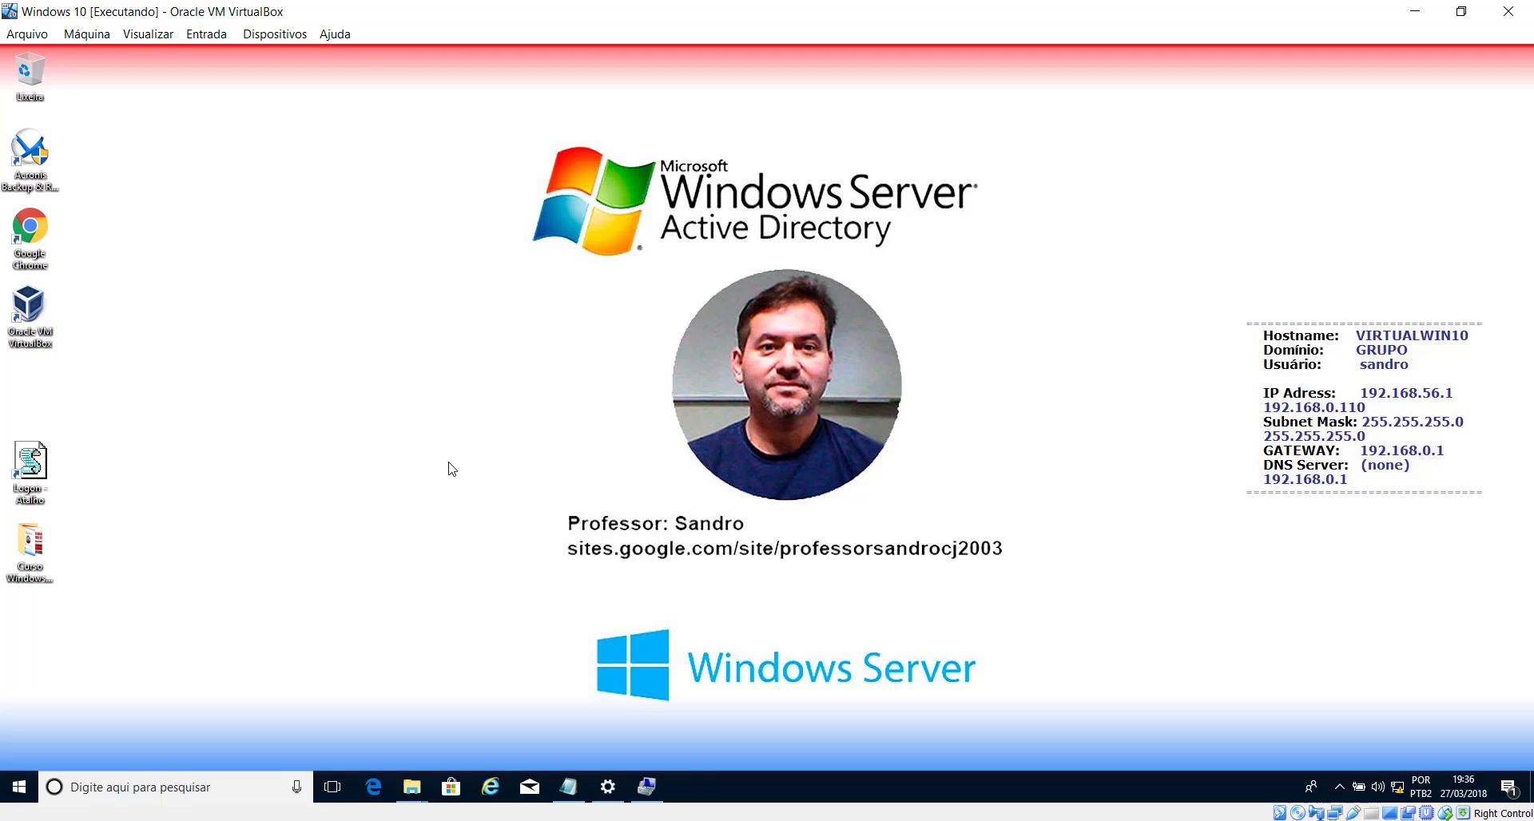
key(super+r)
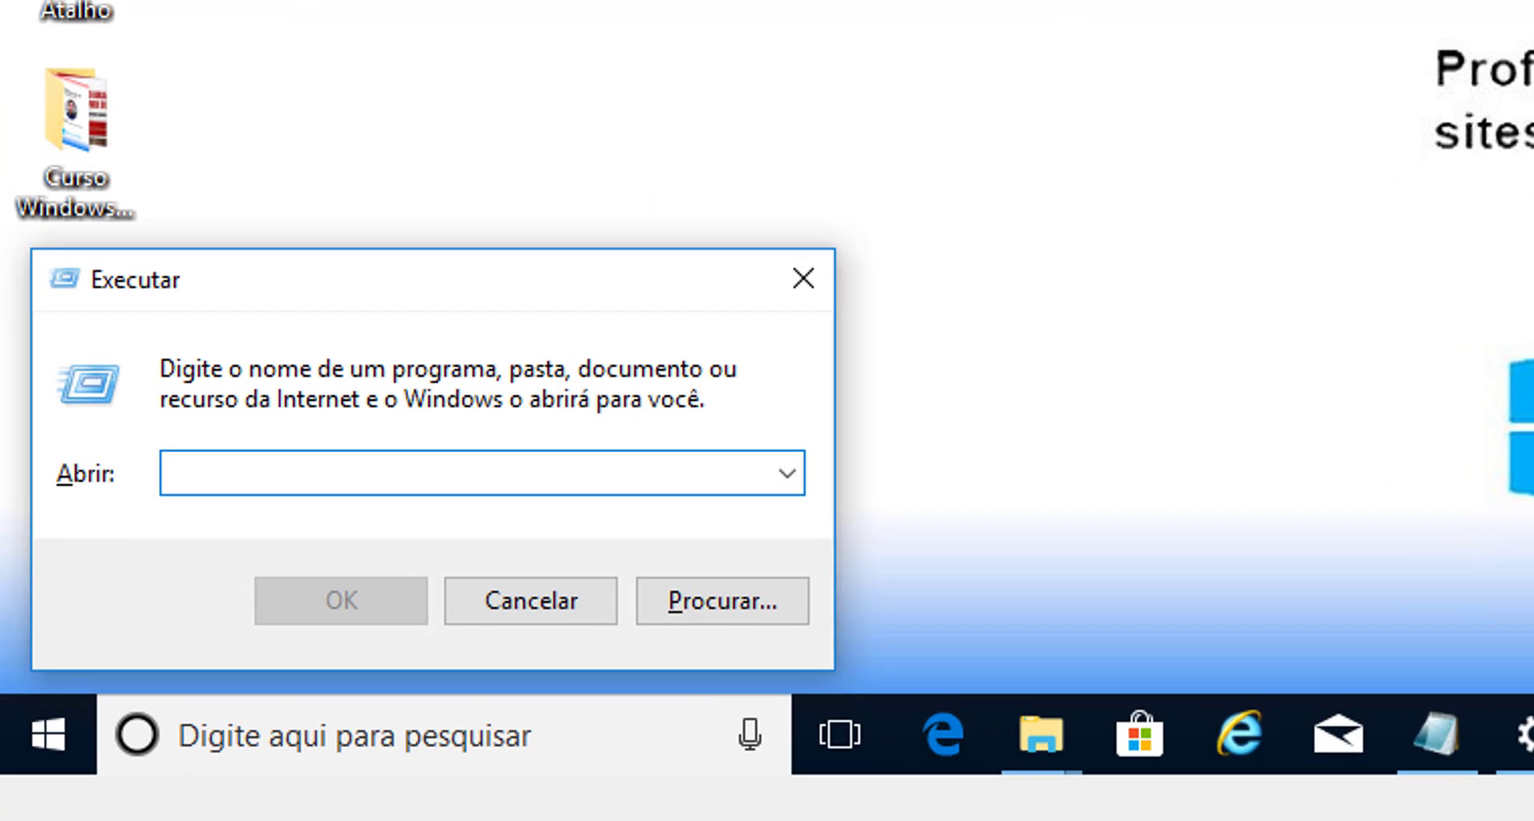
text(cmd)
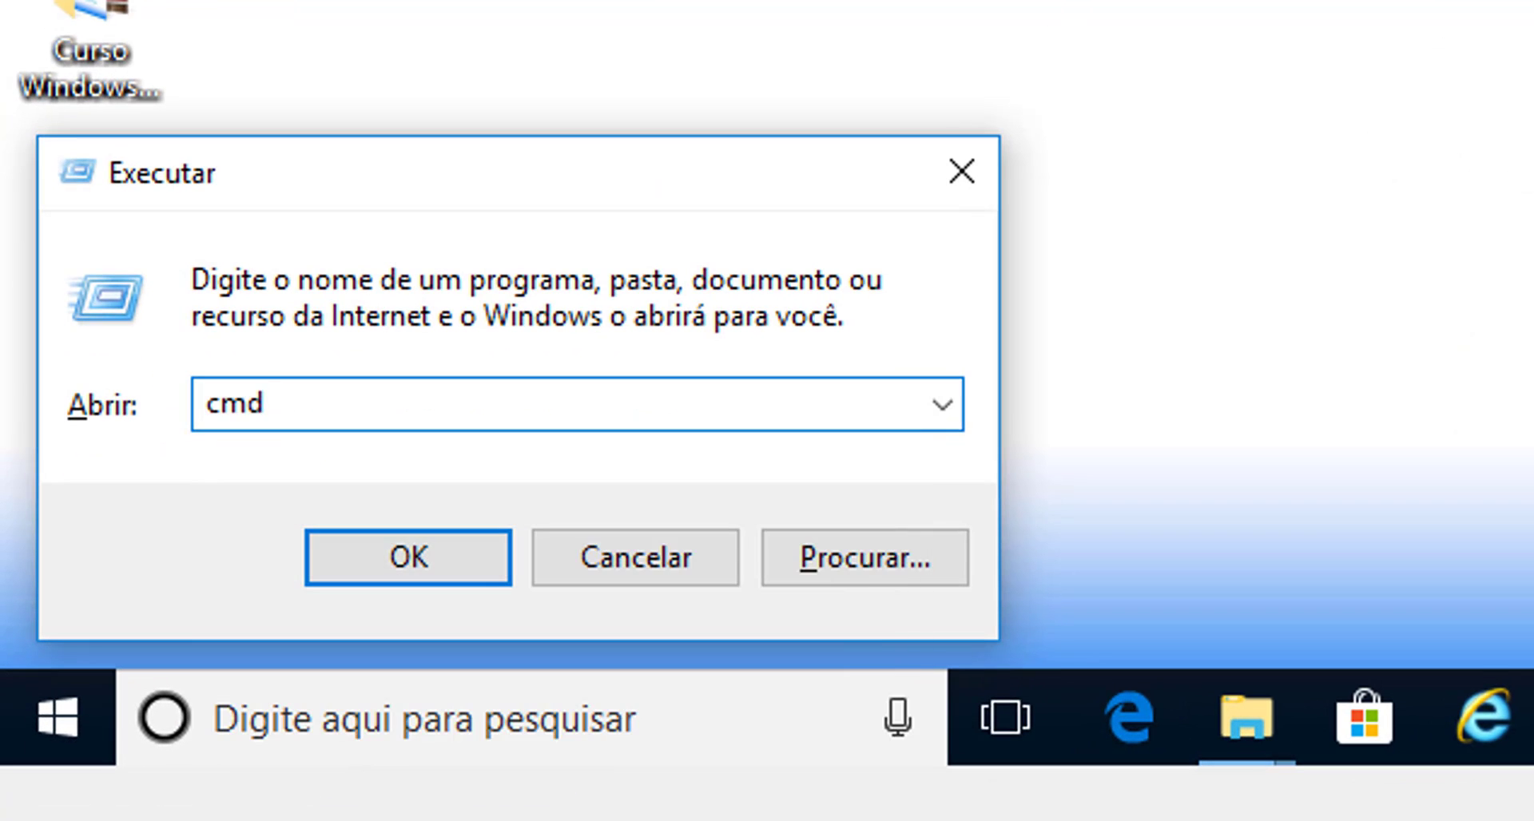
key(Return)
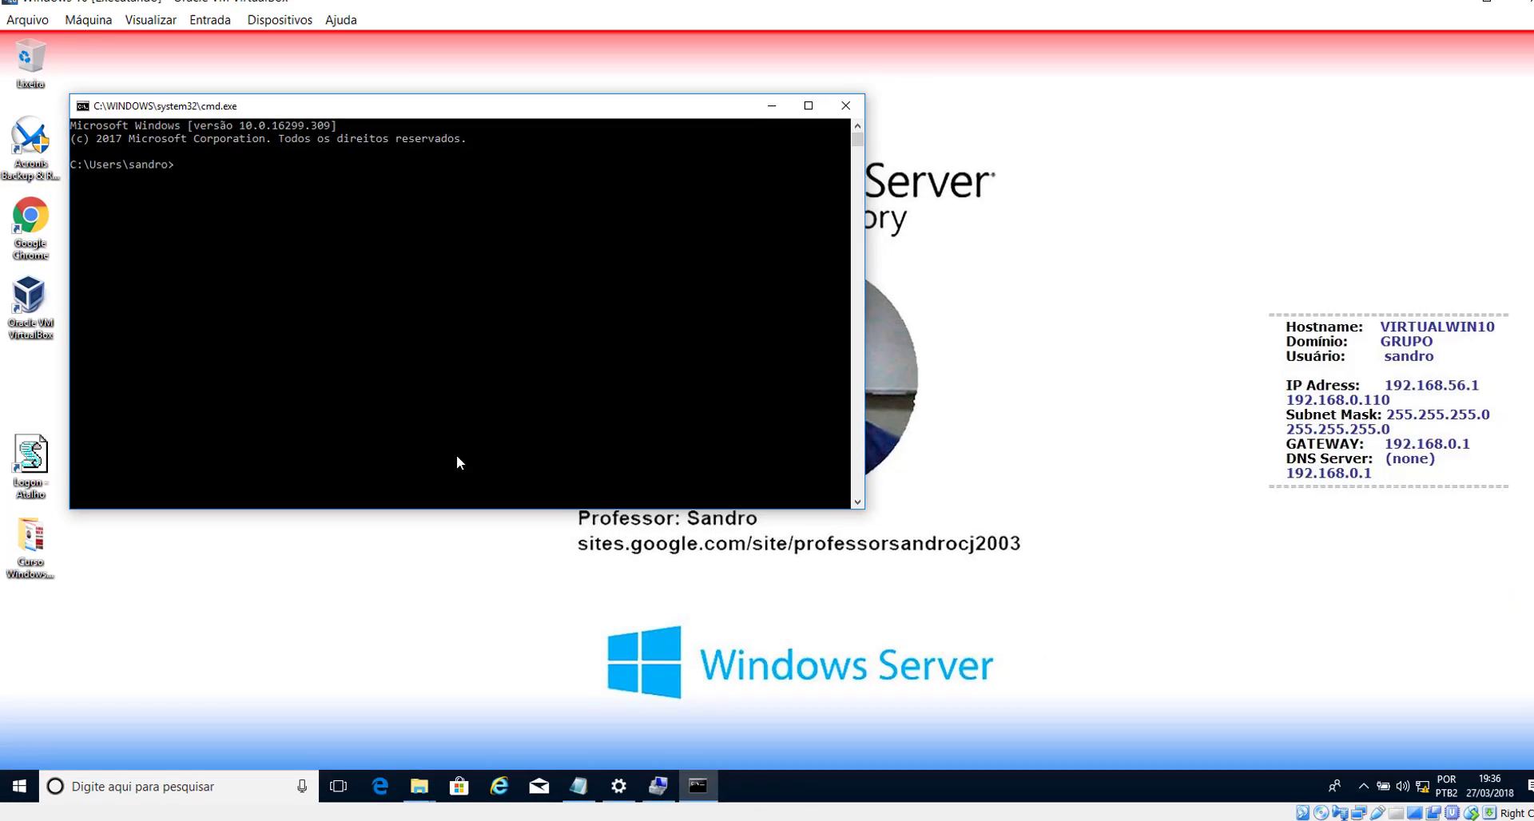
- Run ipconfig to view the client's current IP configuration
text(ipconfig)
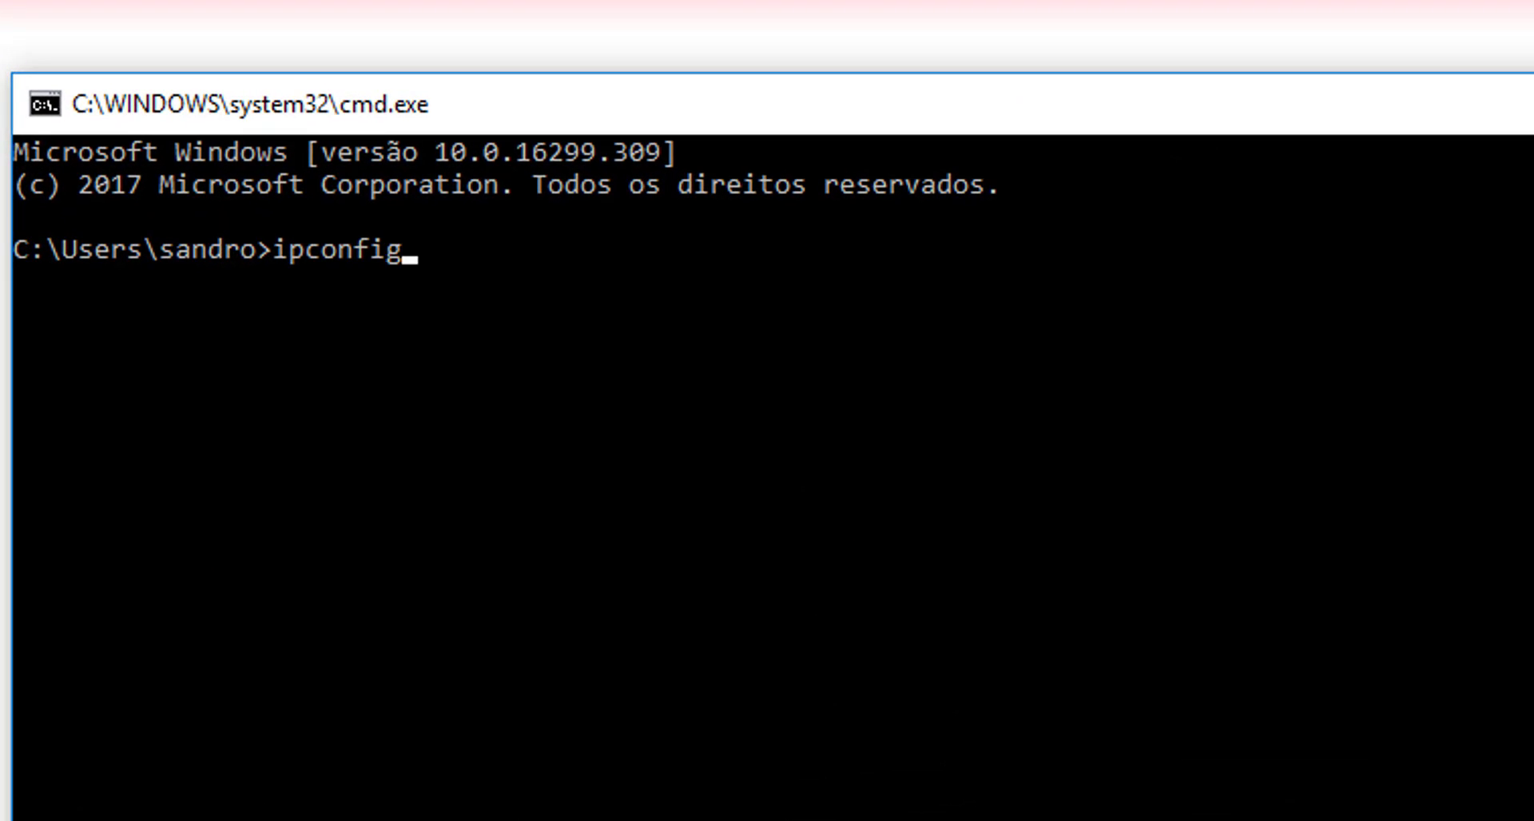
key(Return)
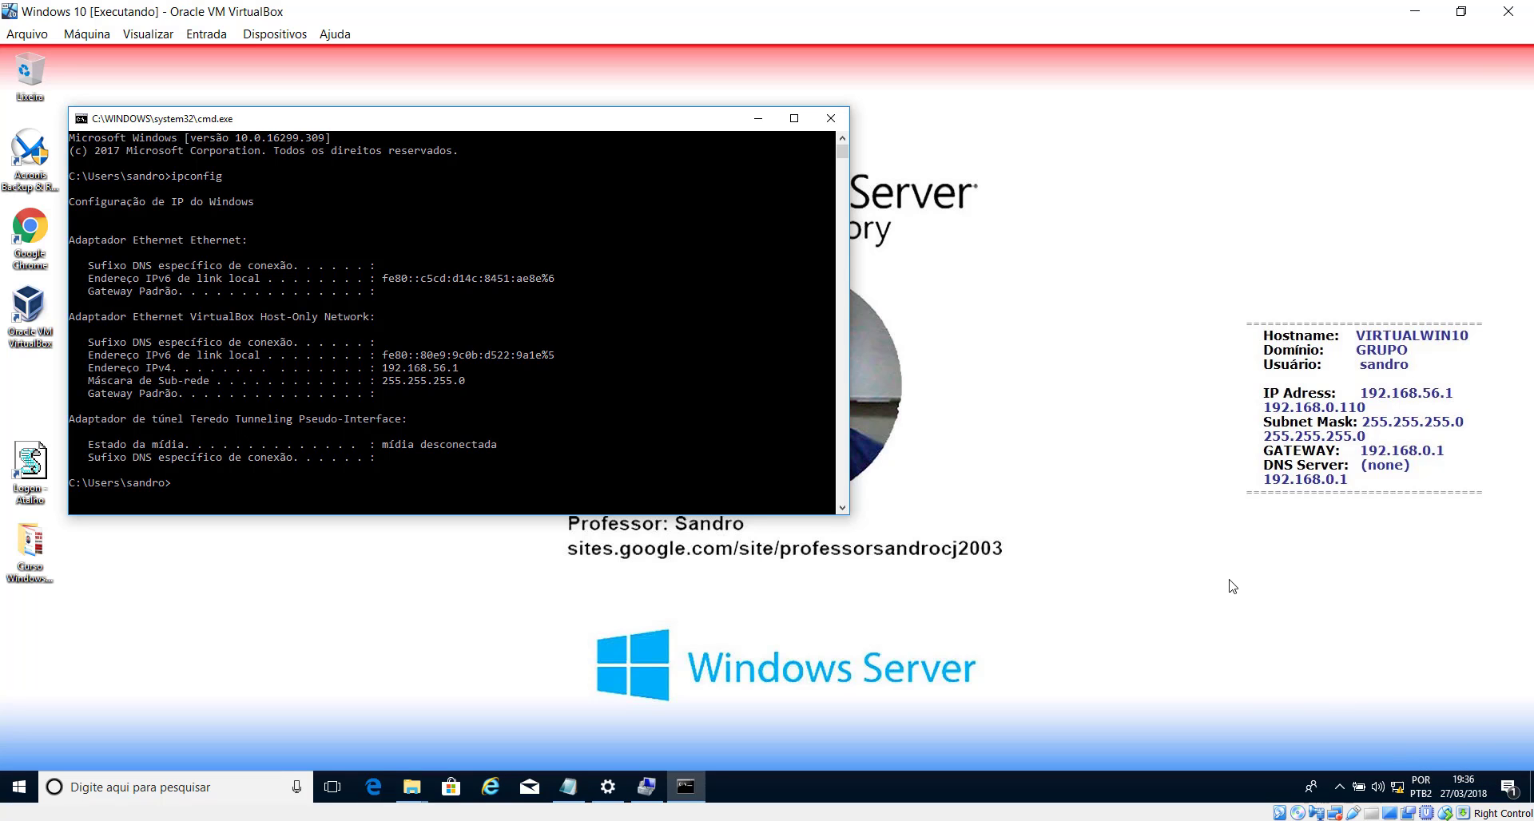
key(super+r)
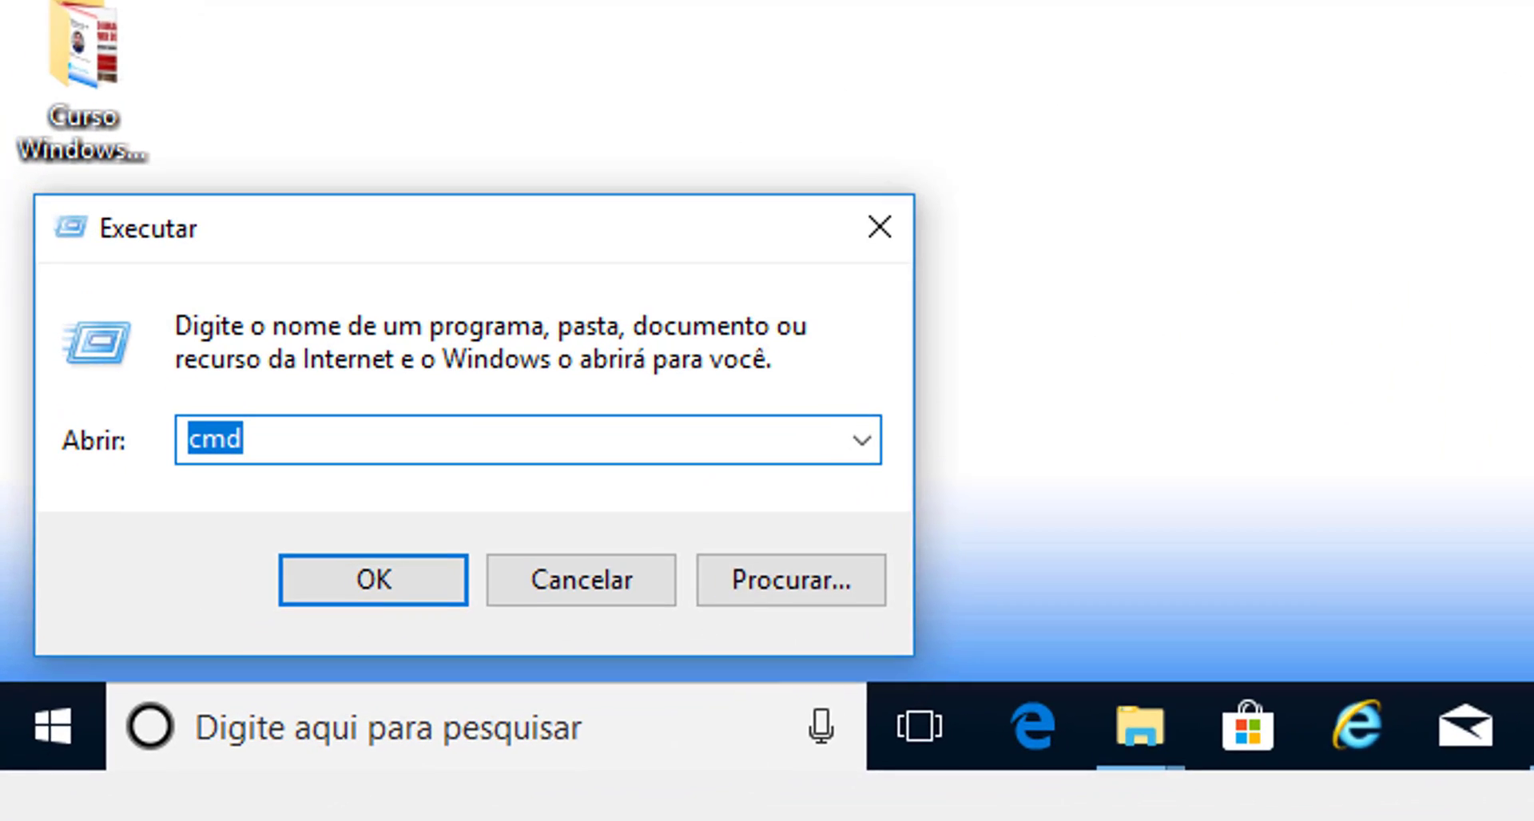
- Open Network Connections with ncpa.cpl and show the Ethernet connection's status
text(n)
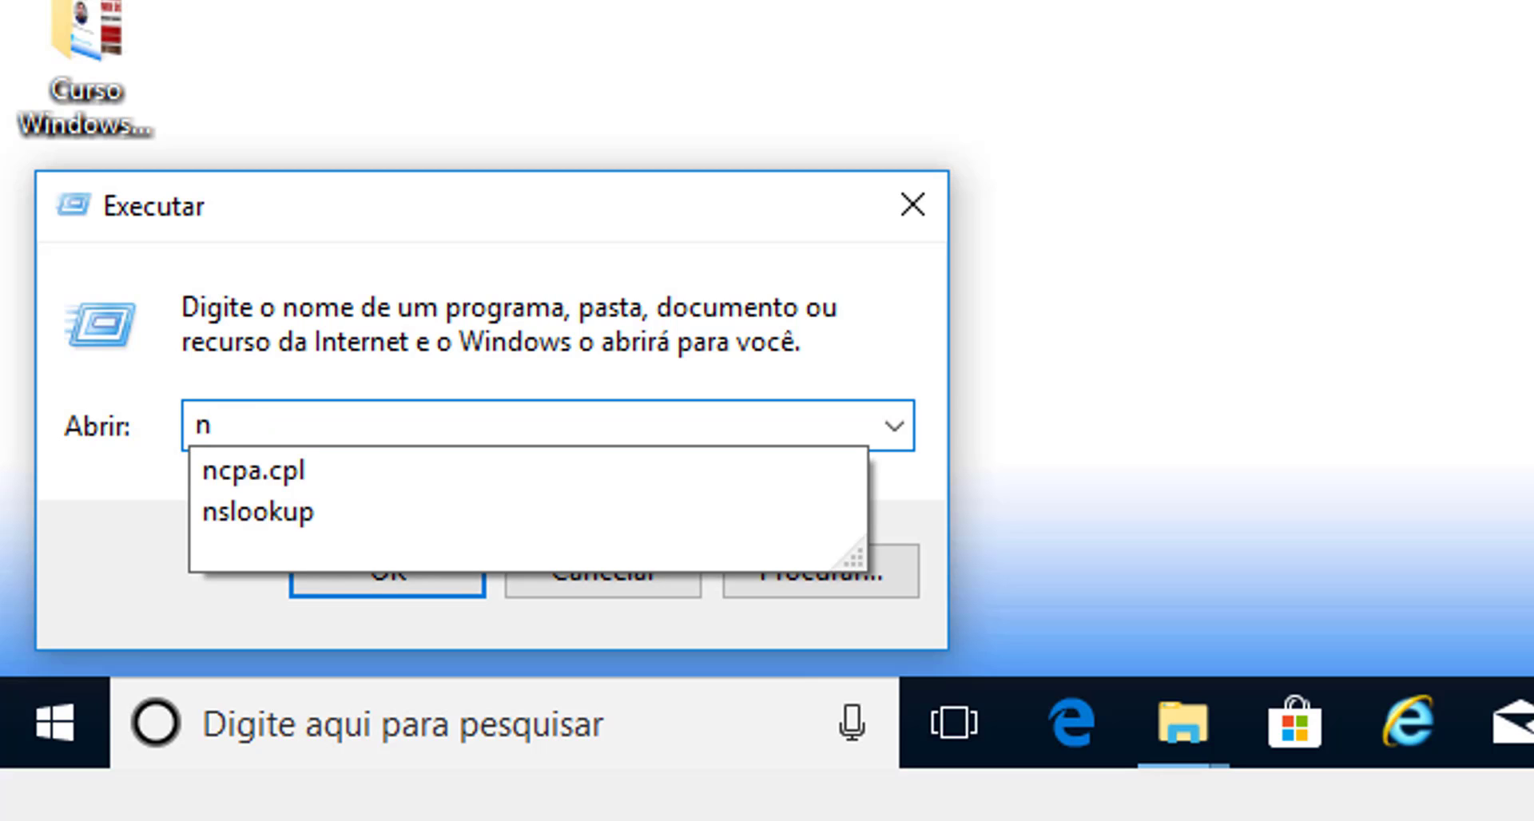
key(Down)
key(Return)
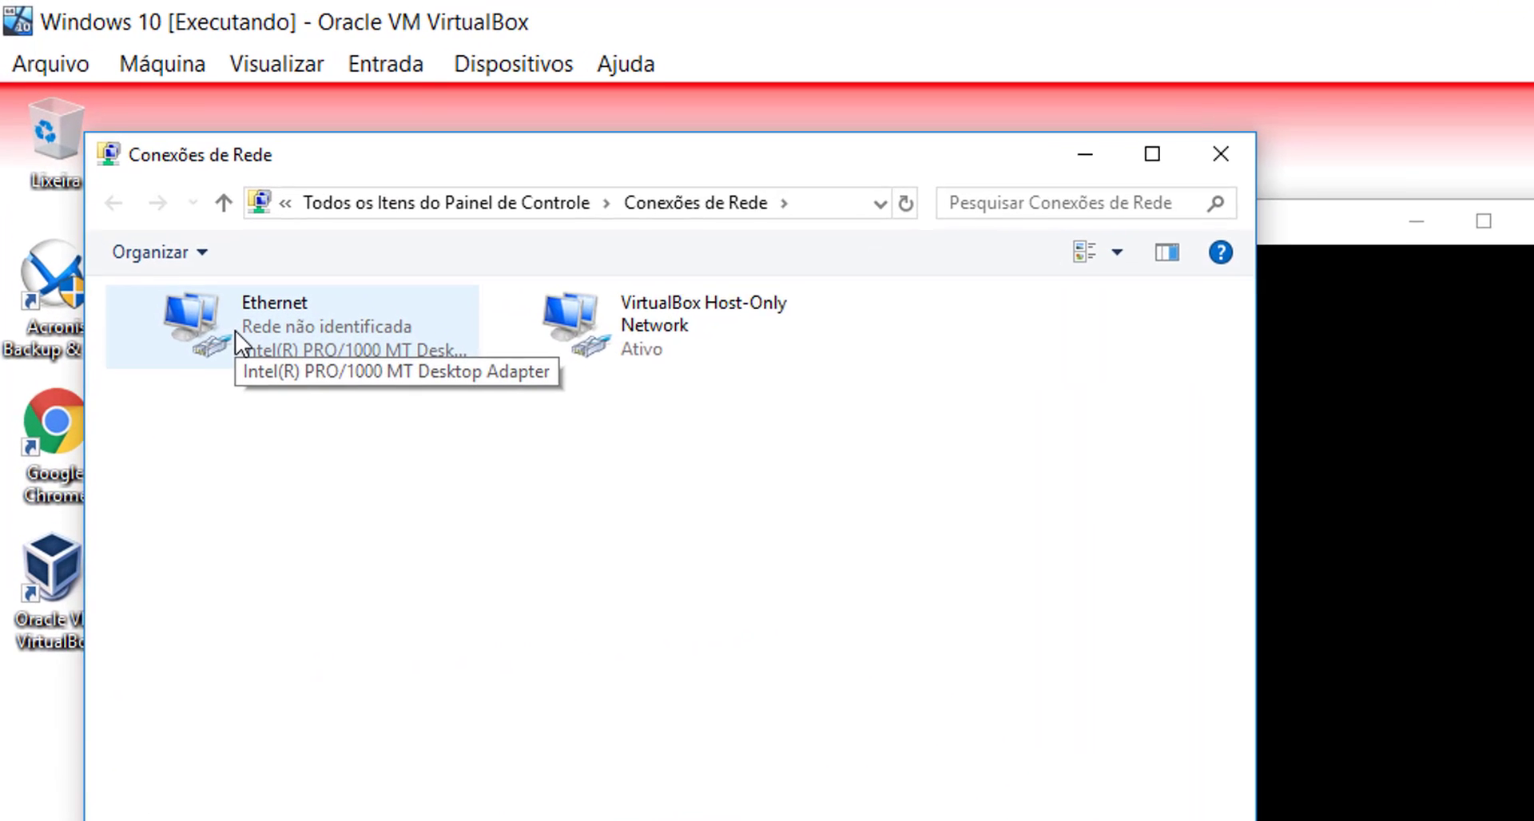
click(126, 179)
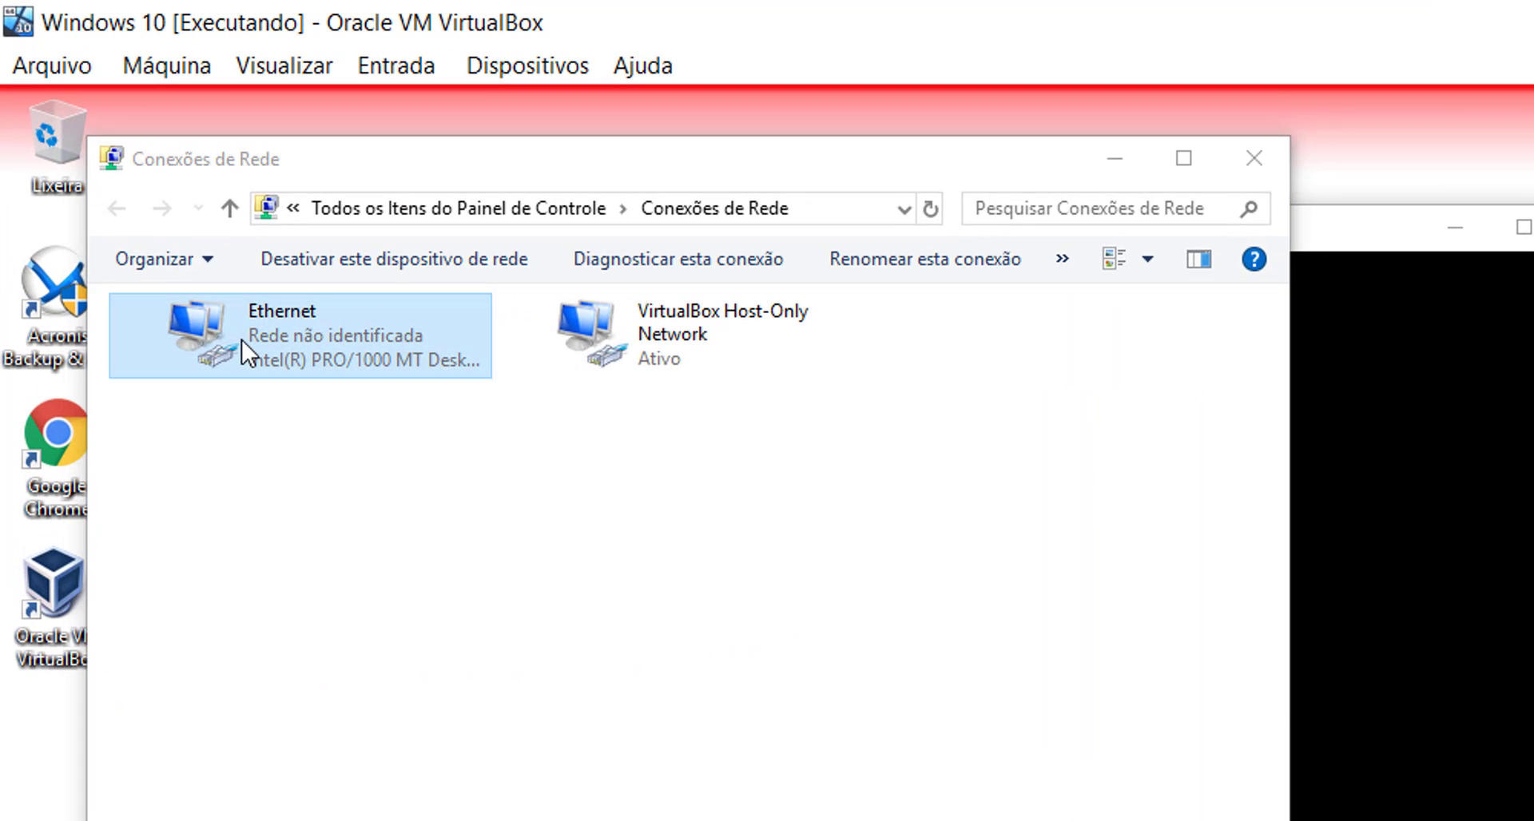
double_click(241, 339)
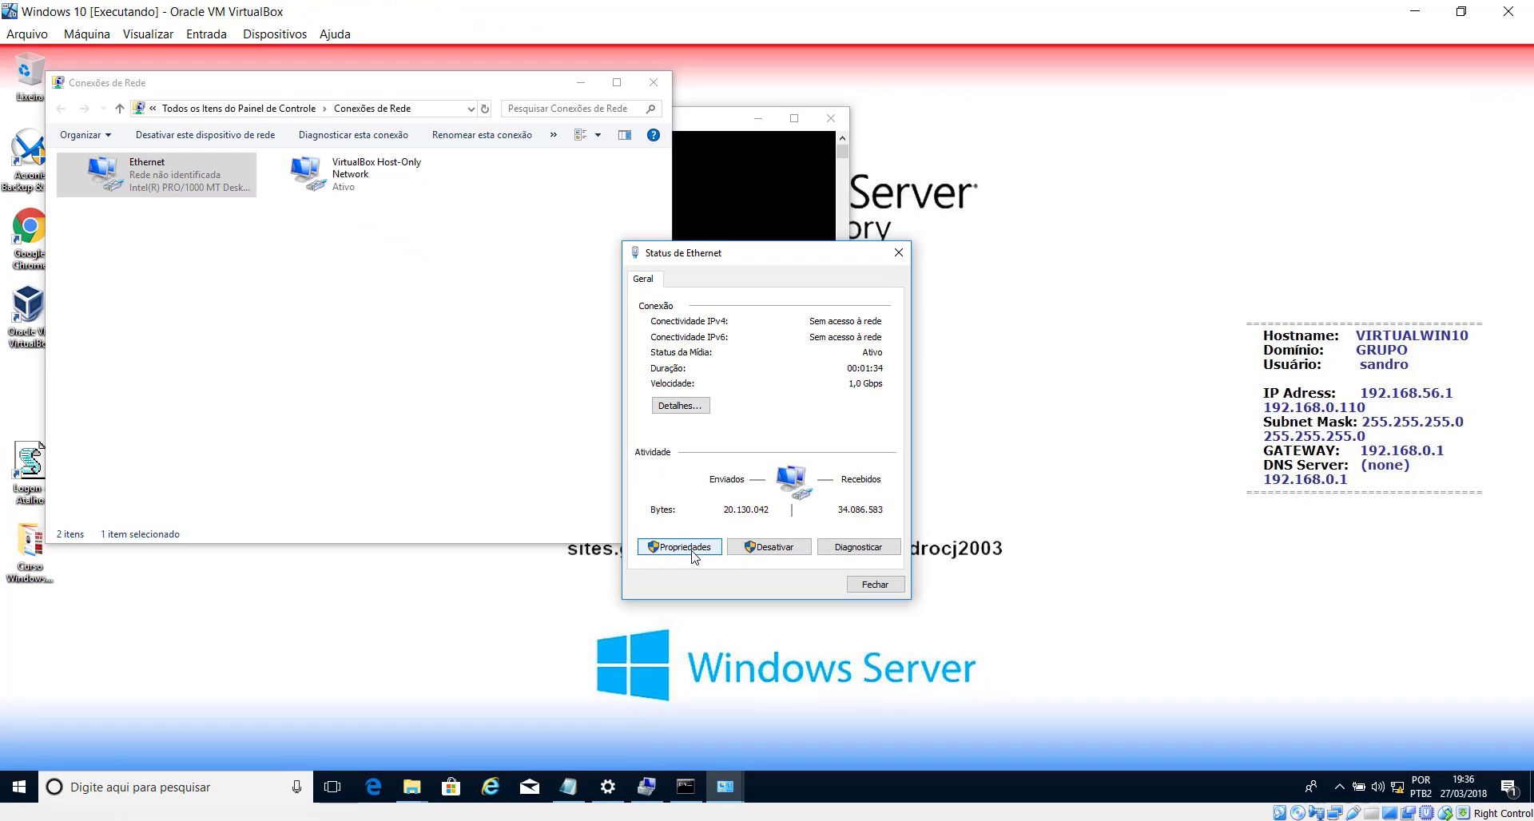
- Confirm Ethernet IPv4 gets its address and DNS automatically, then minimise the client VM
click(687, 548)
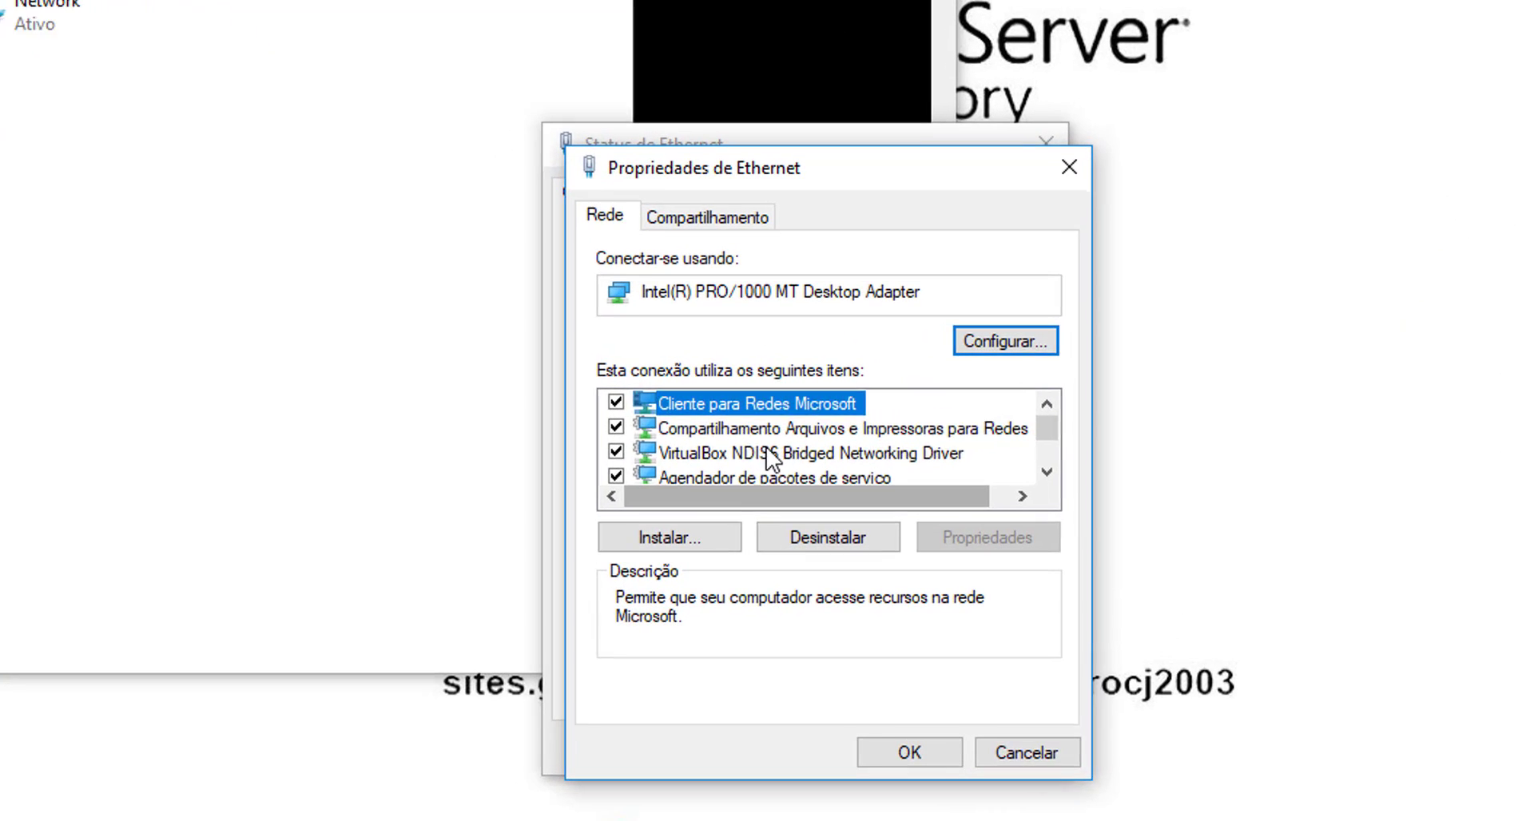
scroll(689, 426, down, 2)
double_click(783, 404)
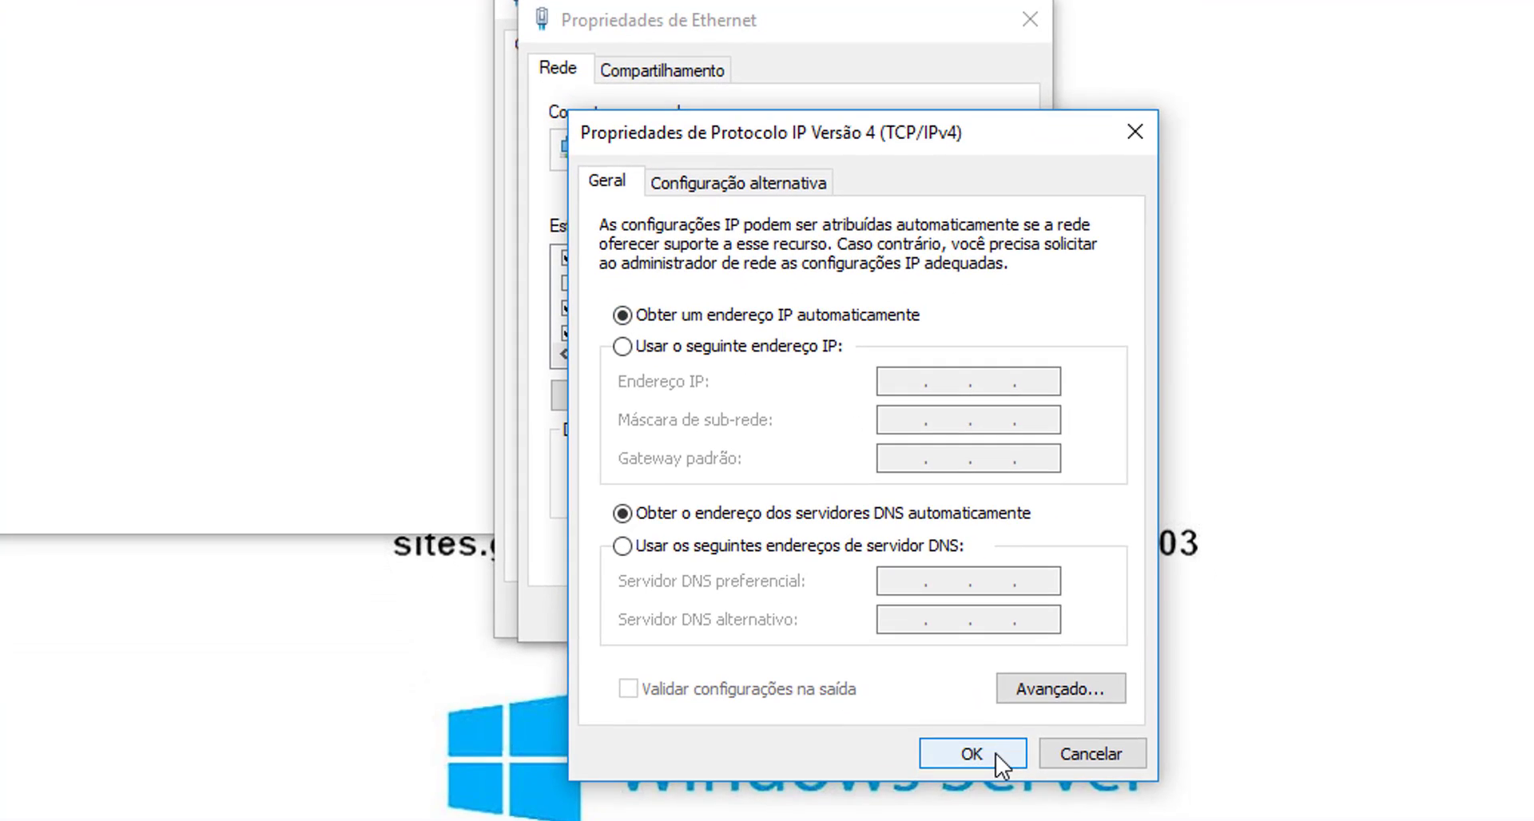
click(995, 774)
click(893, 615)
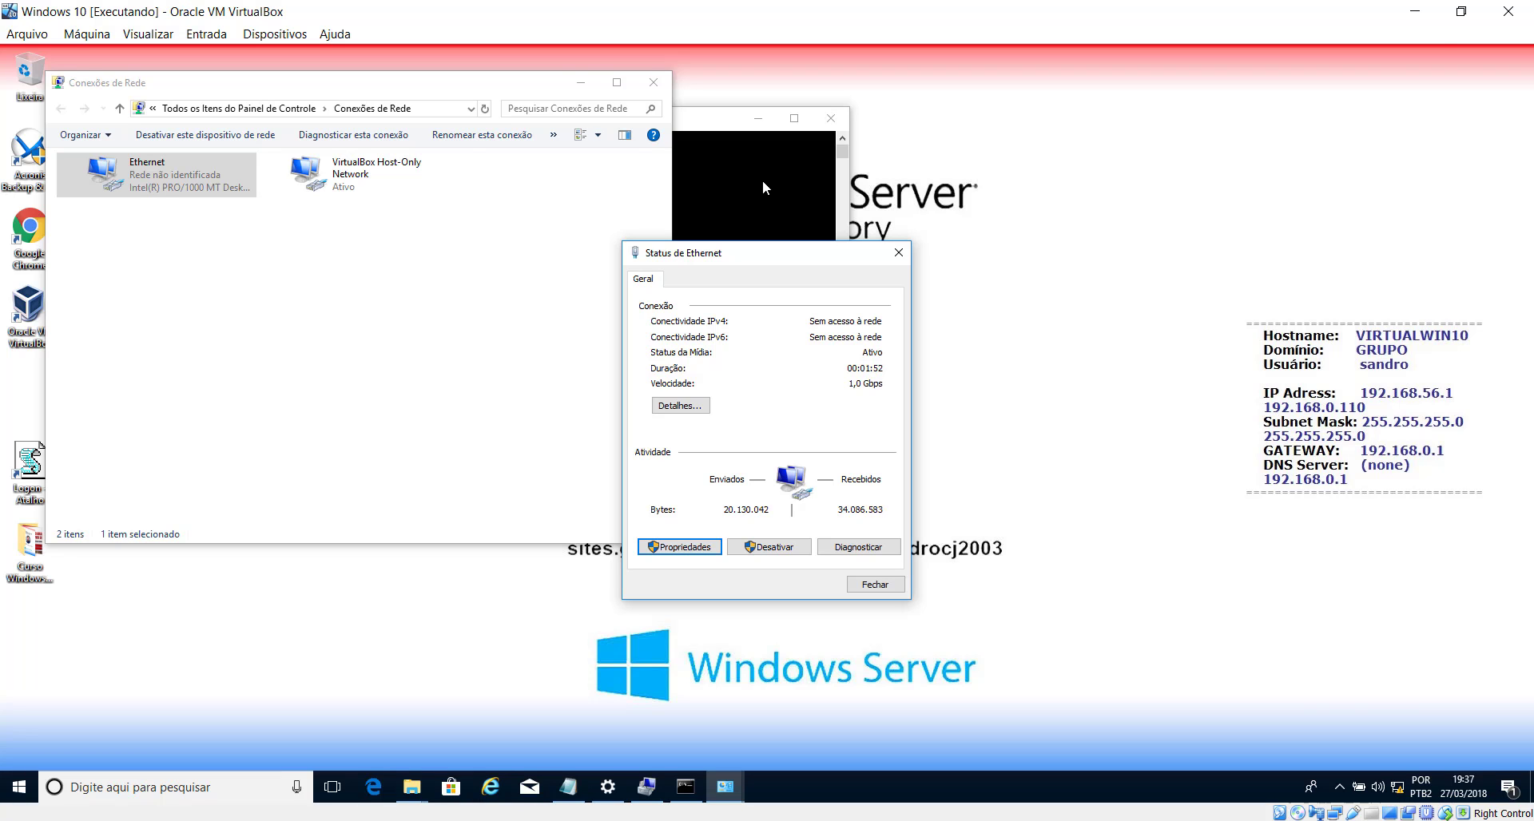
click(1414, 11)
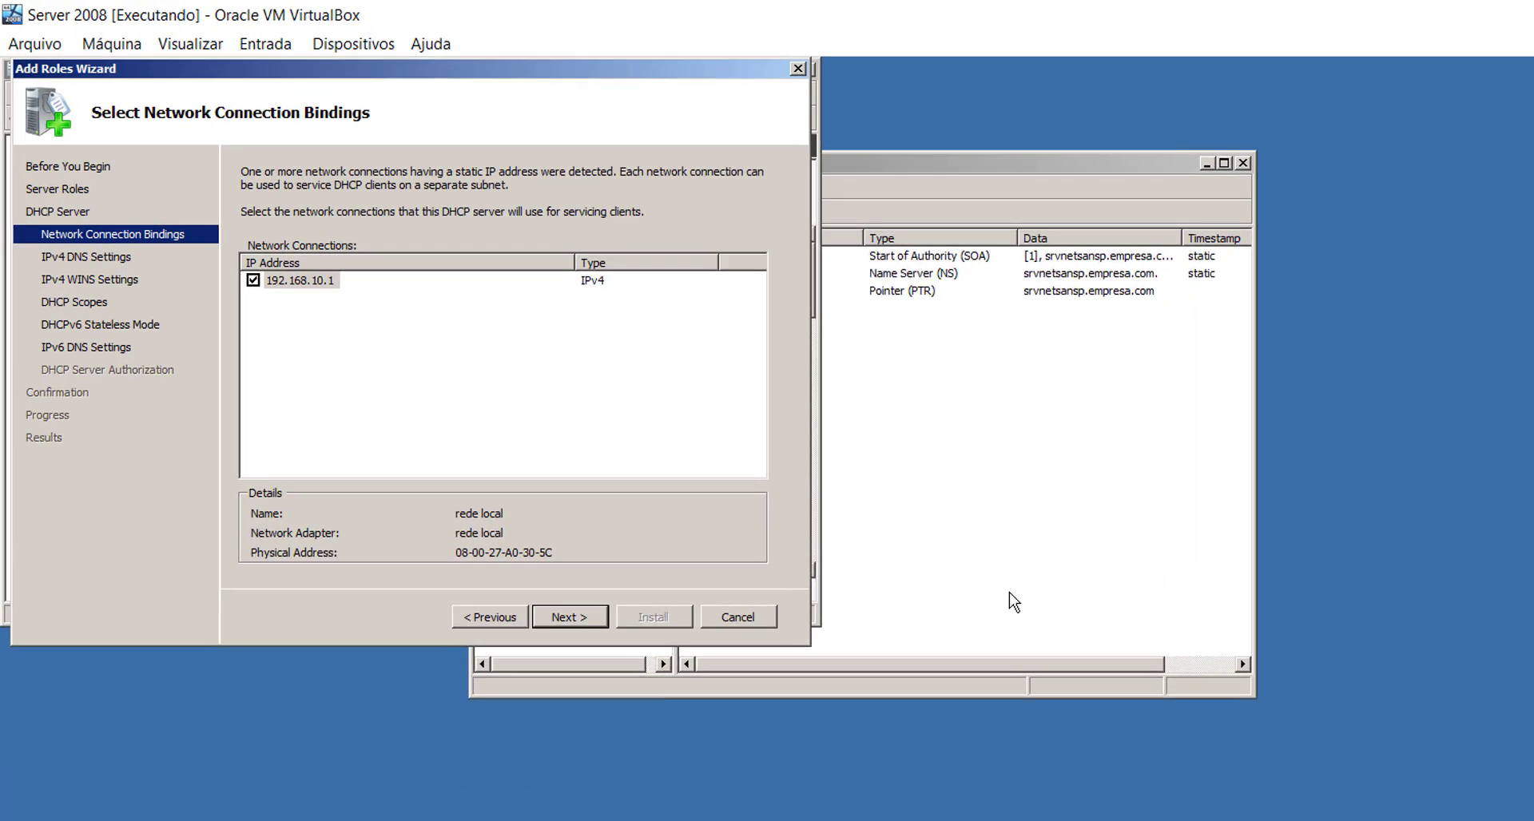
- Set client DNS servers 192.168.10.1 and 8.8.8.8, validate both, and skip WINS
click(649, 701)
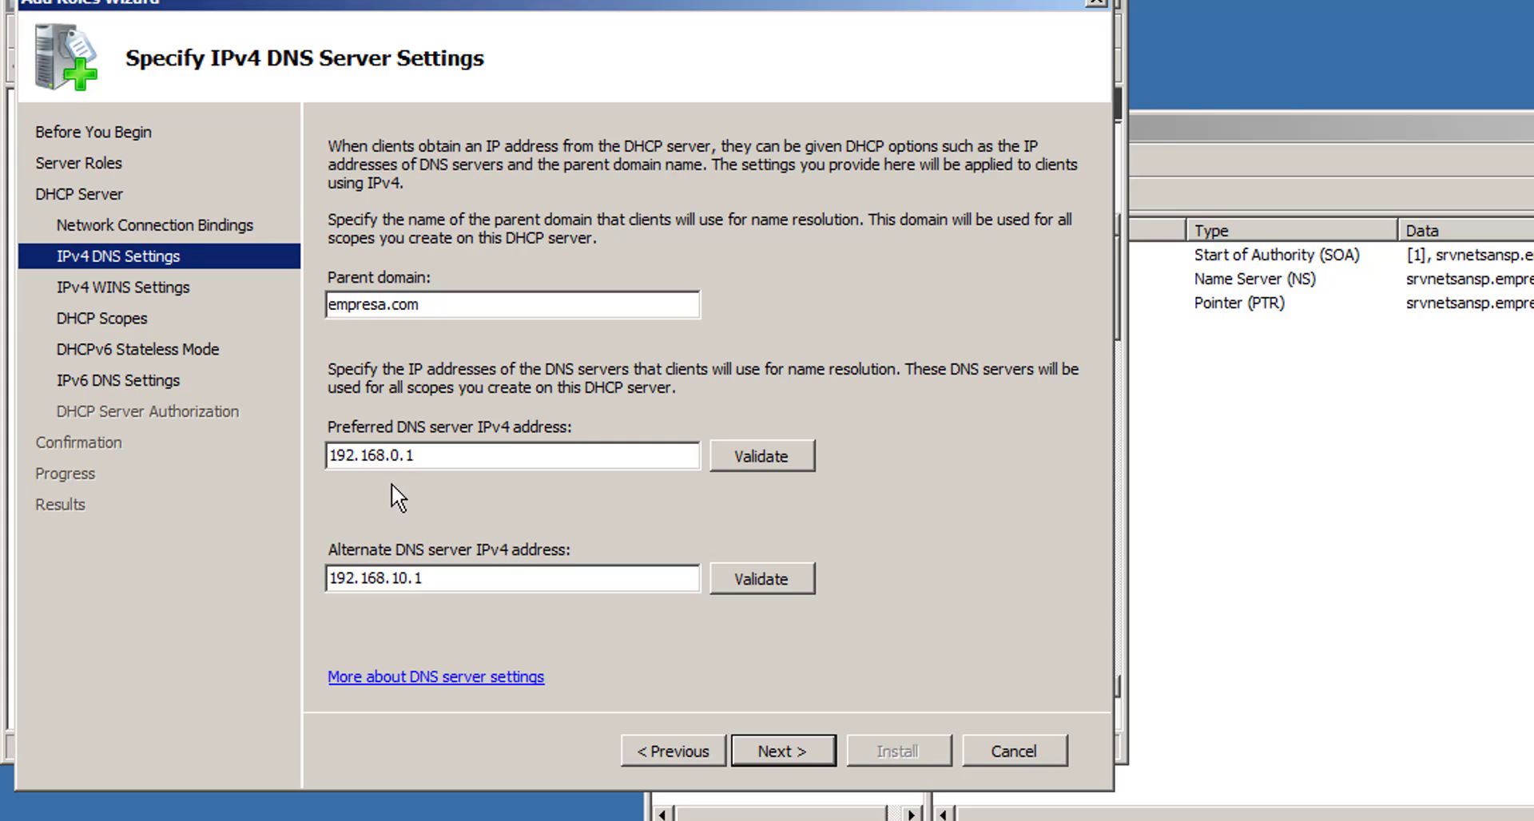
click(391, 455)
text(1)
click(773, 457)
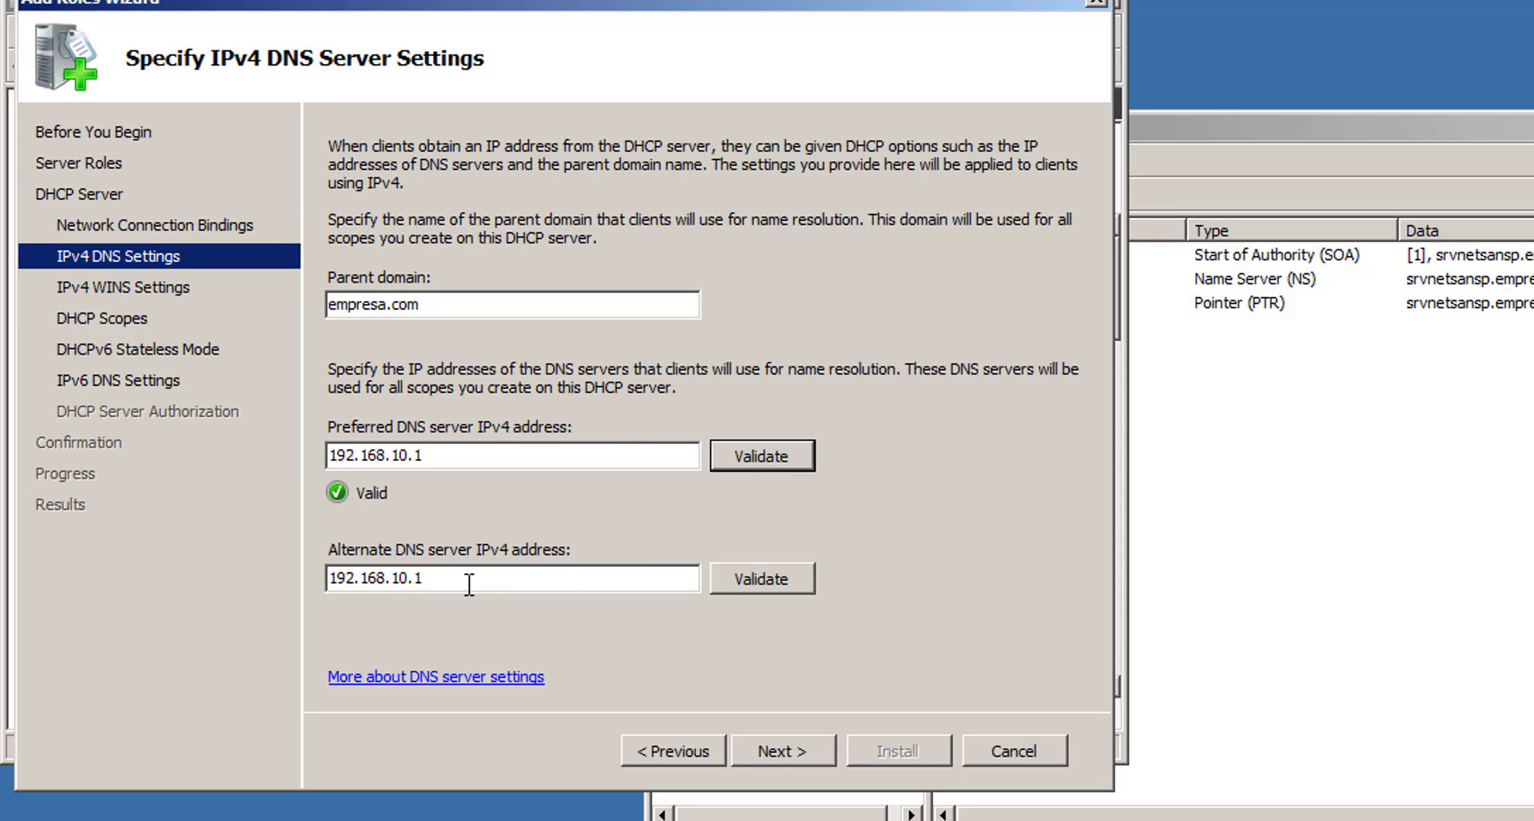
drag(469, 584, 231, 577)
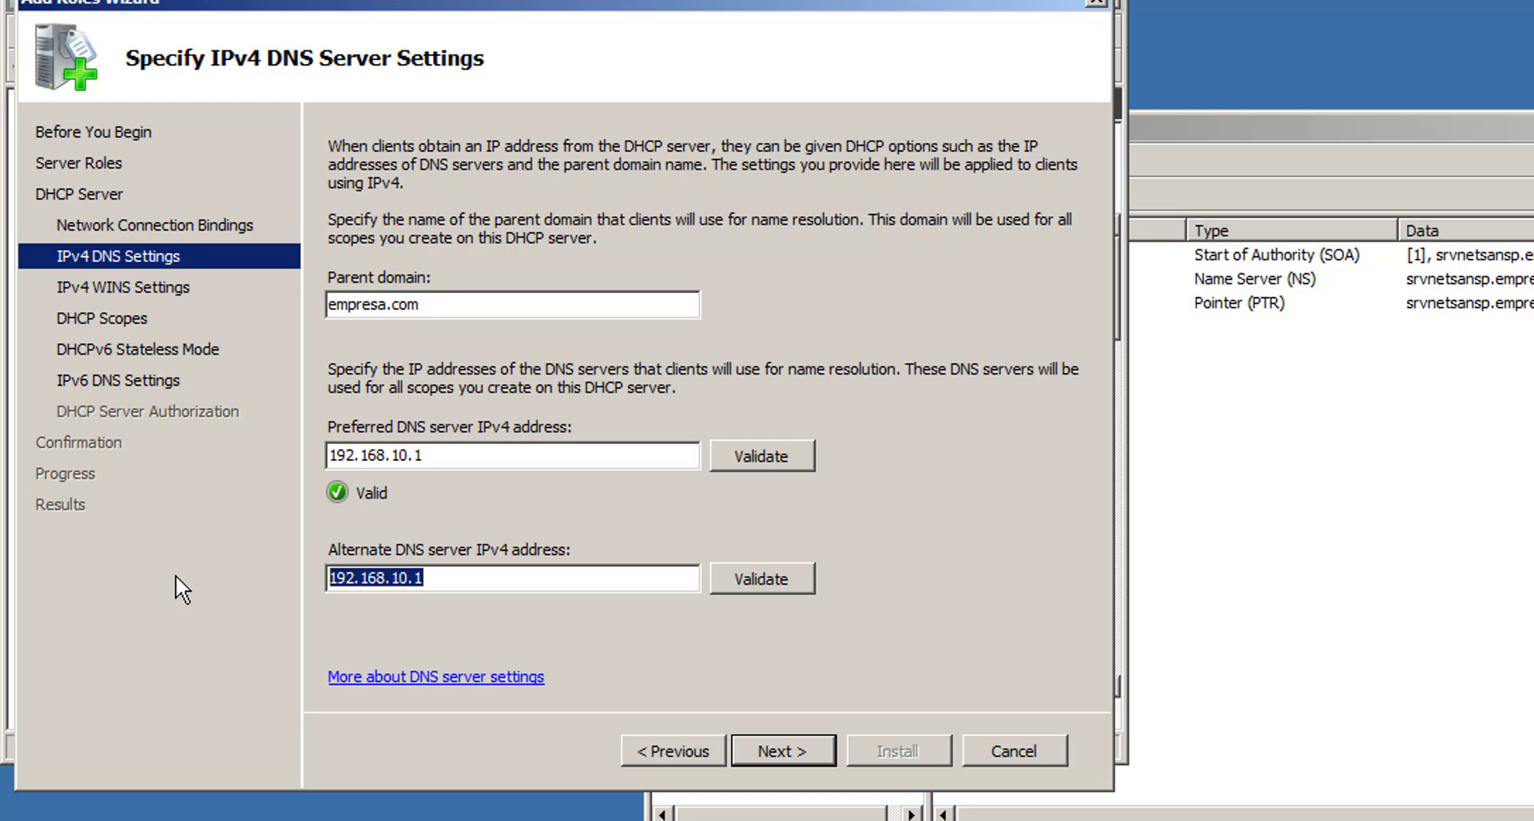
text(8.)
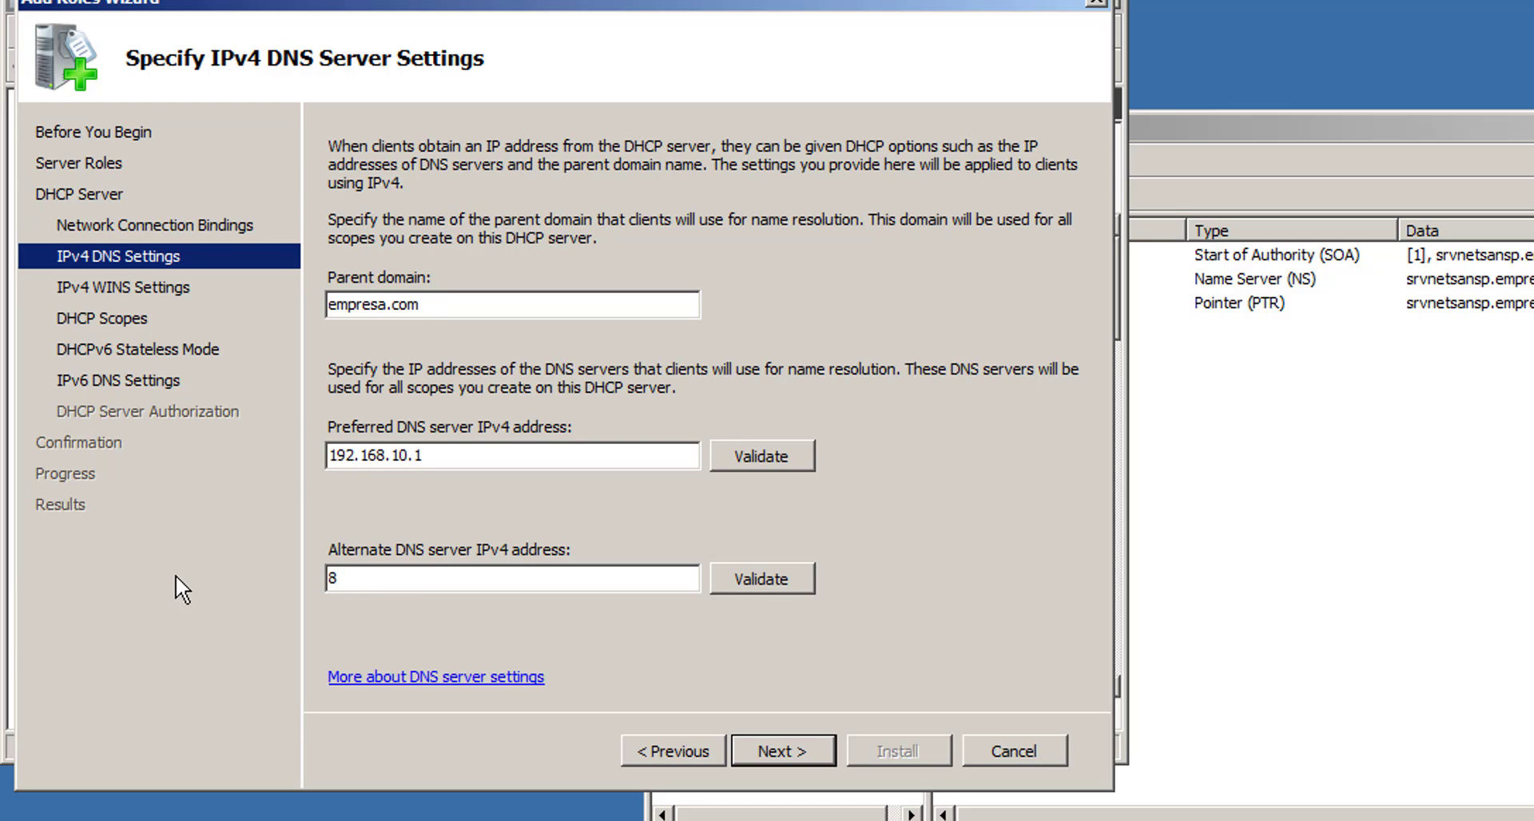
text(8.8.8)
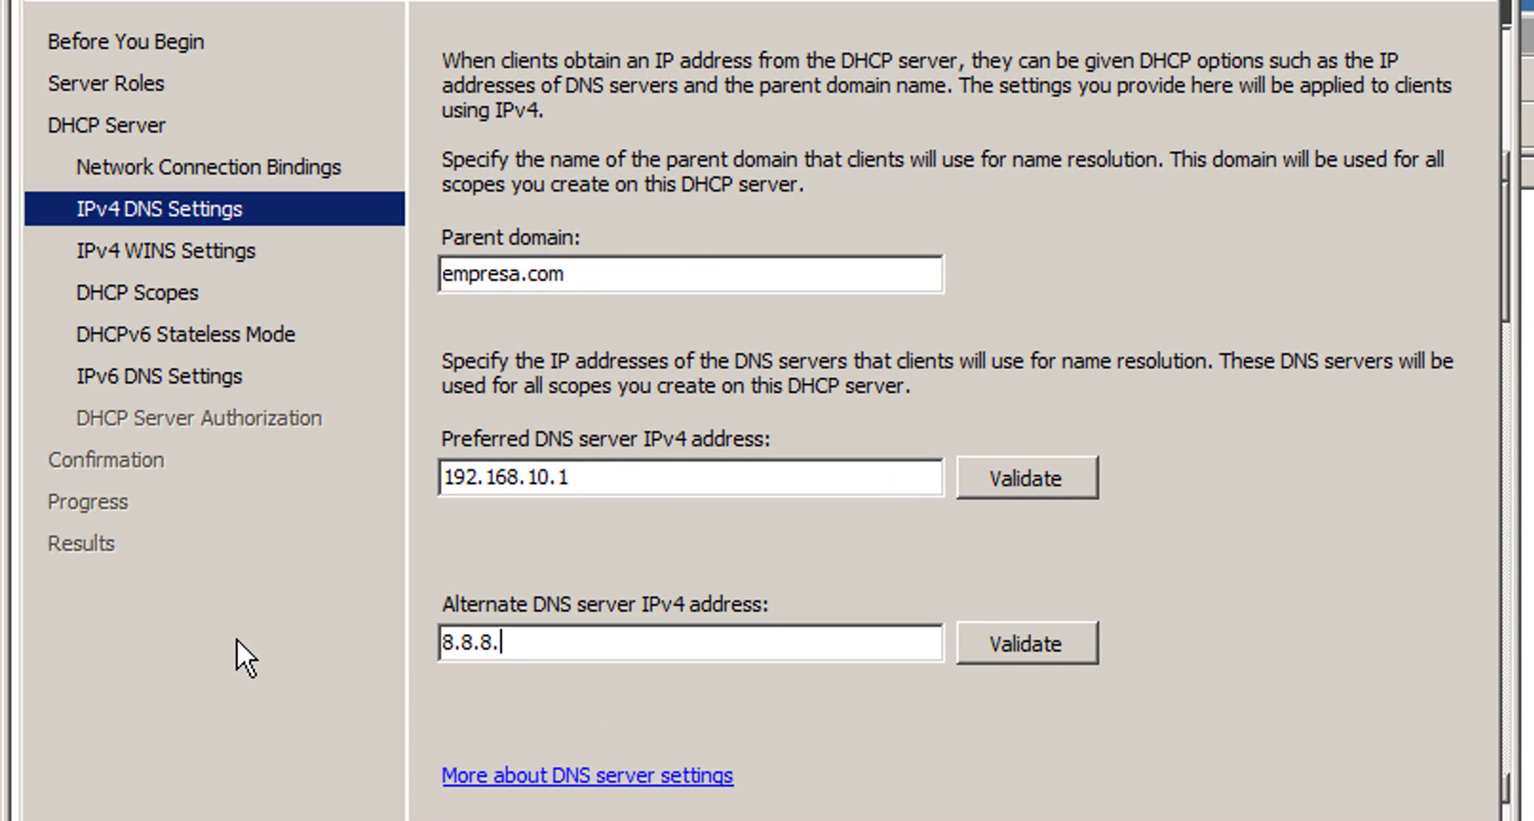
click(1033, 640)
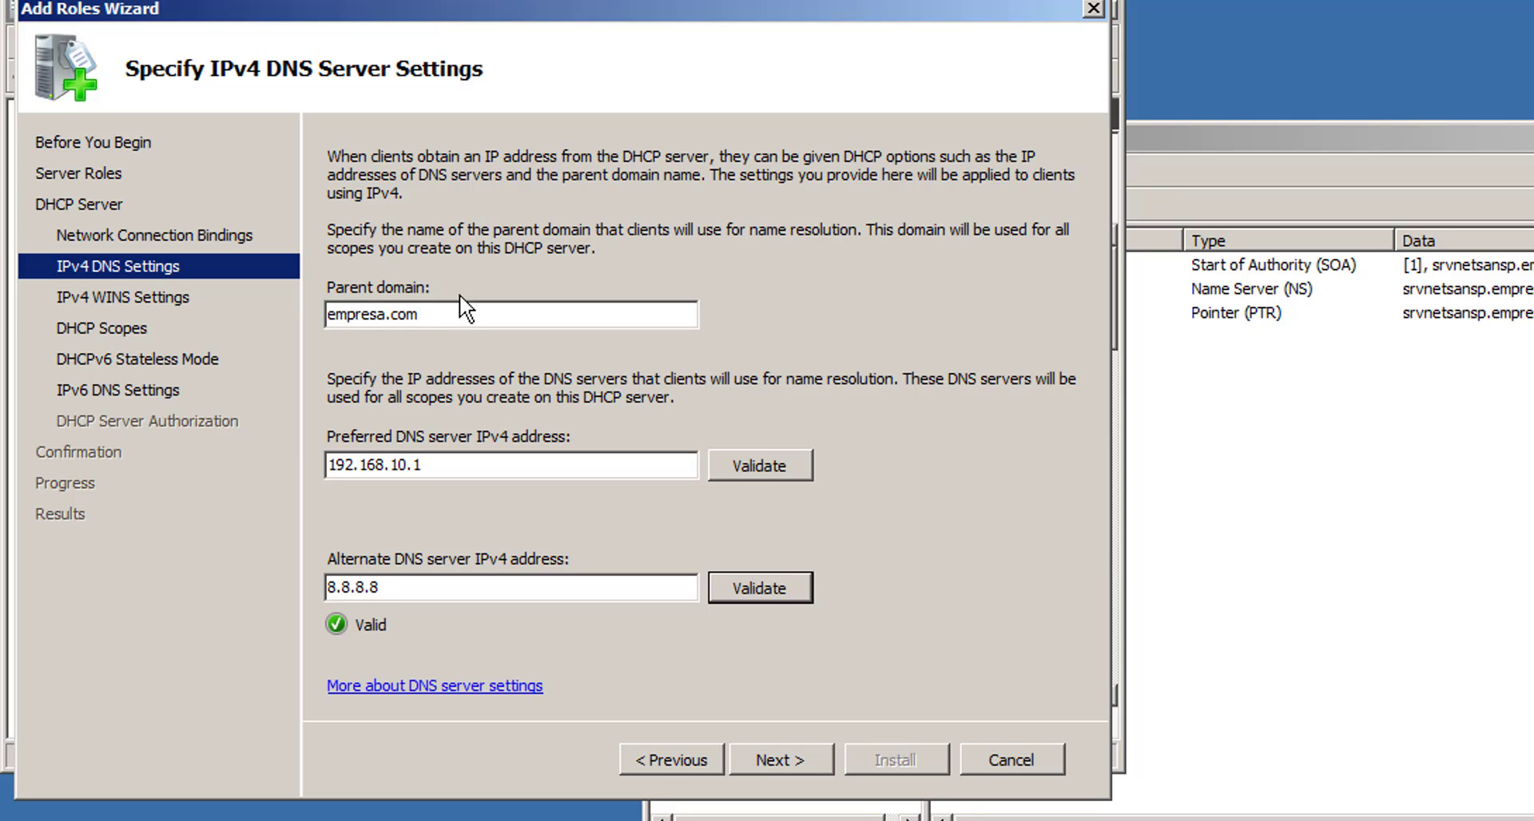
click(788, 759)
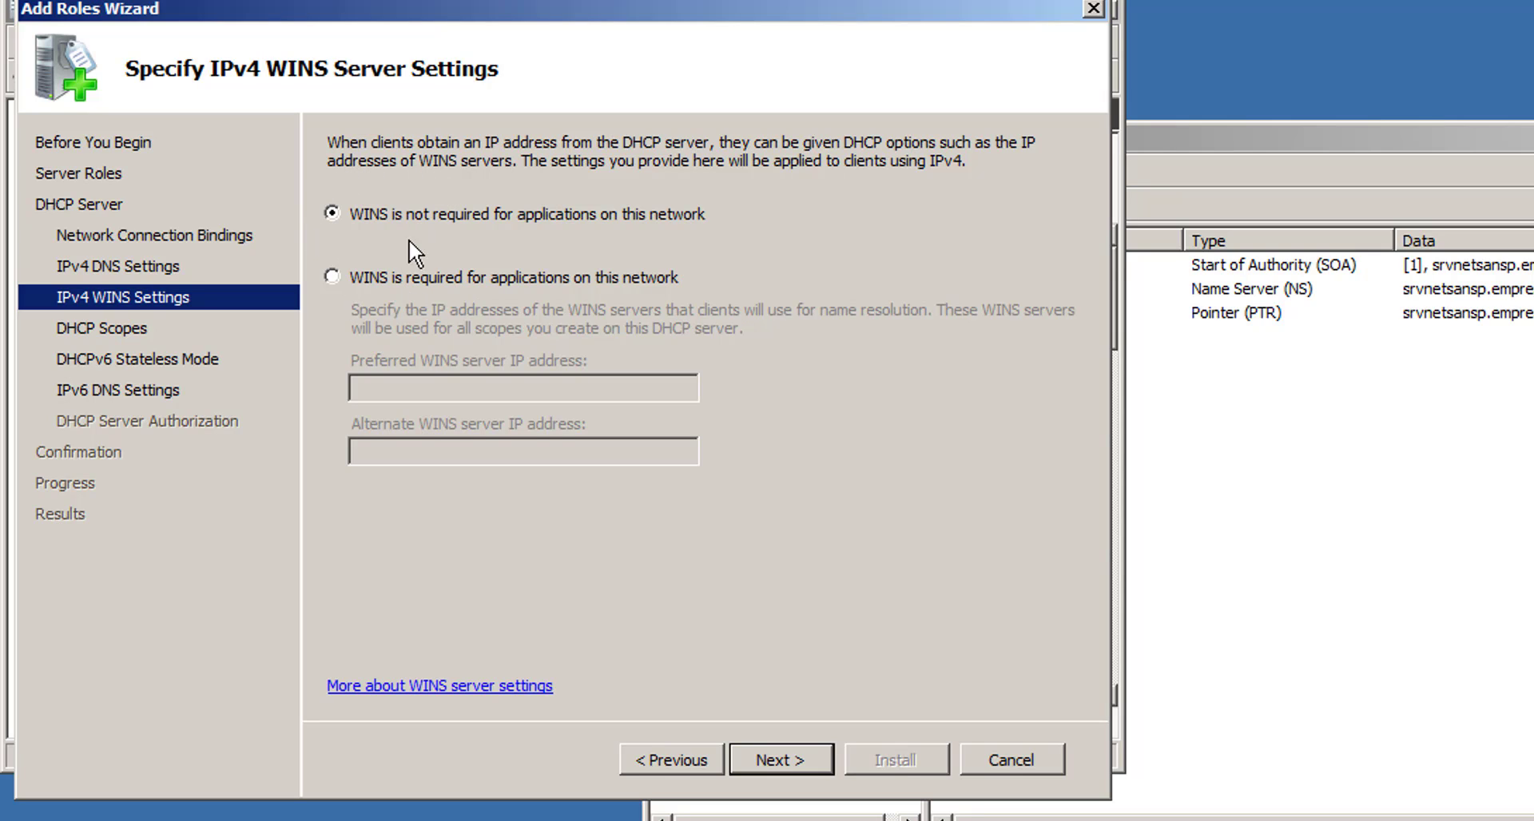
click(793, 763)
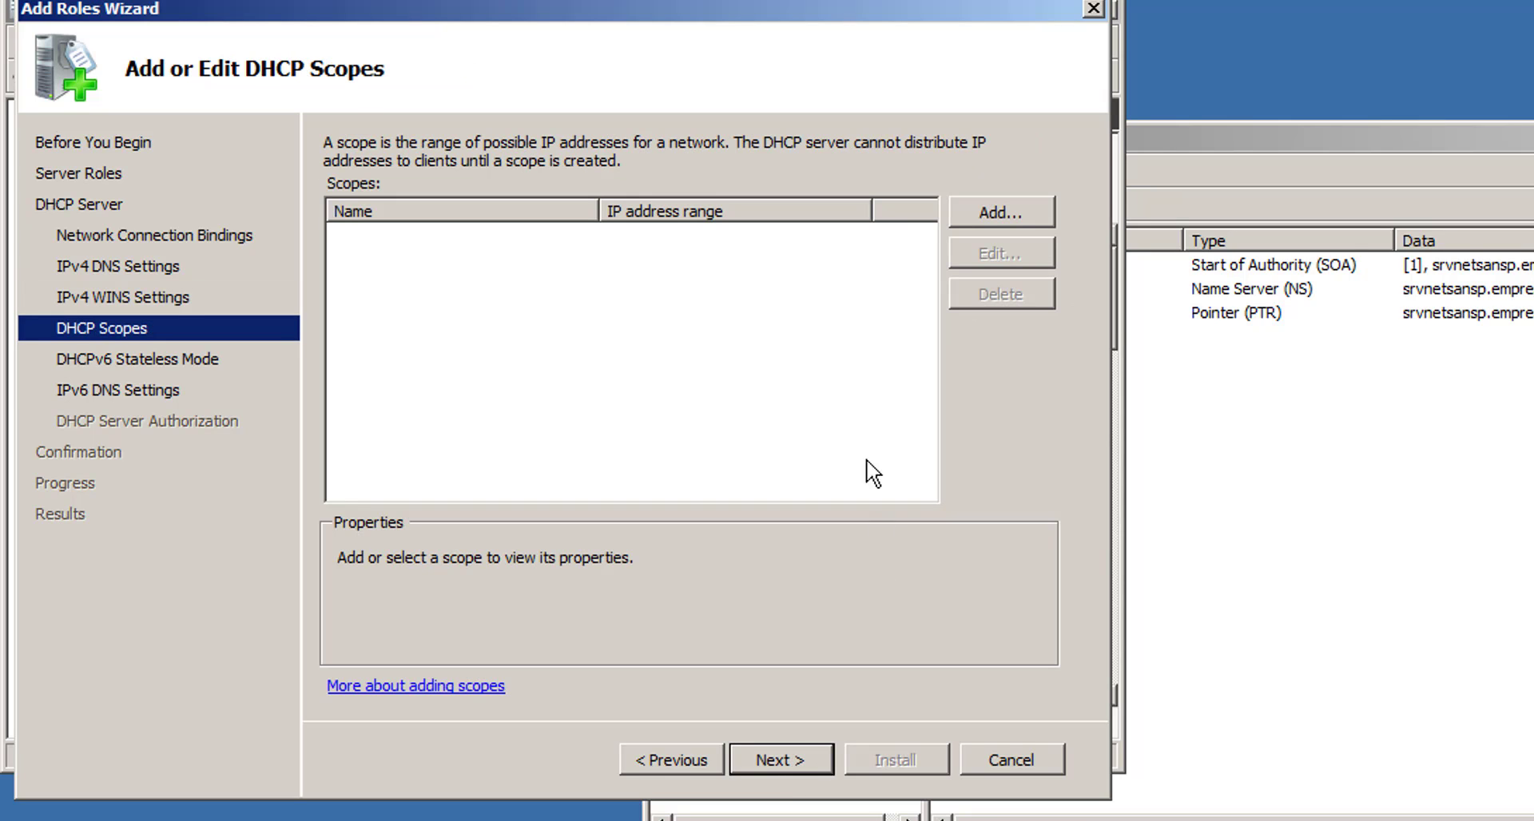
- Add scope 'Scope SP' ranging 192.168.10.100 to 192.168.10.199 with mask 255.255.255.0
click(1009, 210)
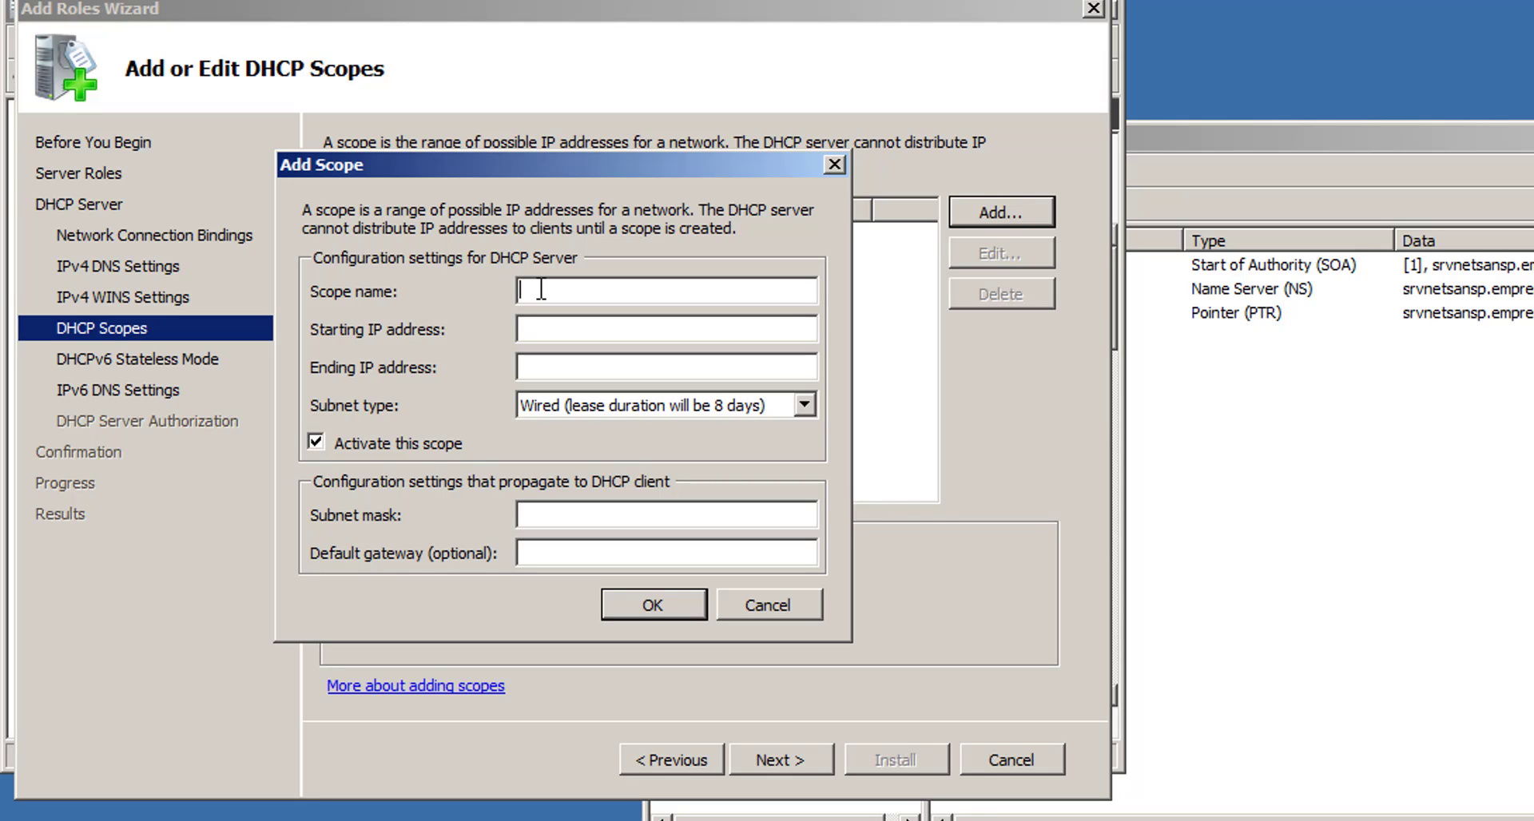
text(Sc)
text(ope S)
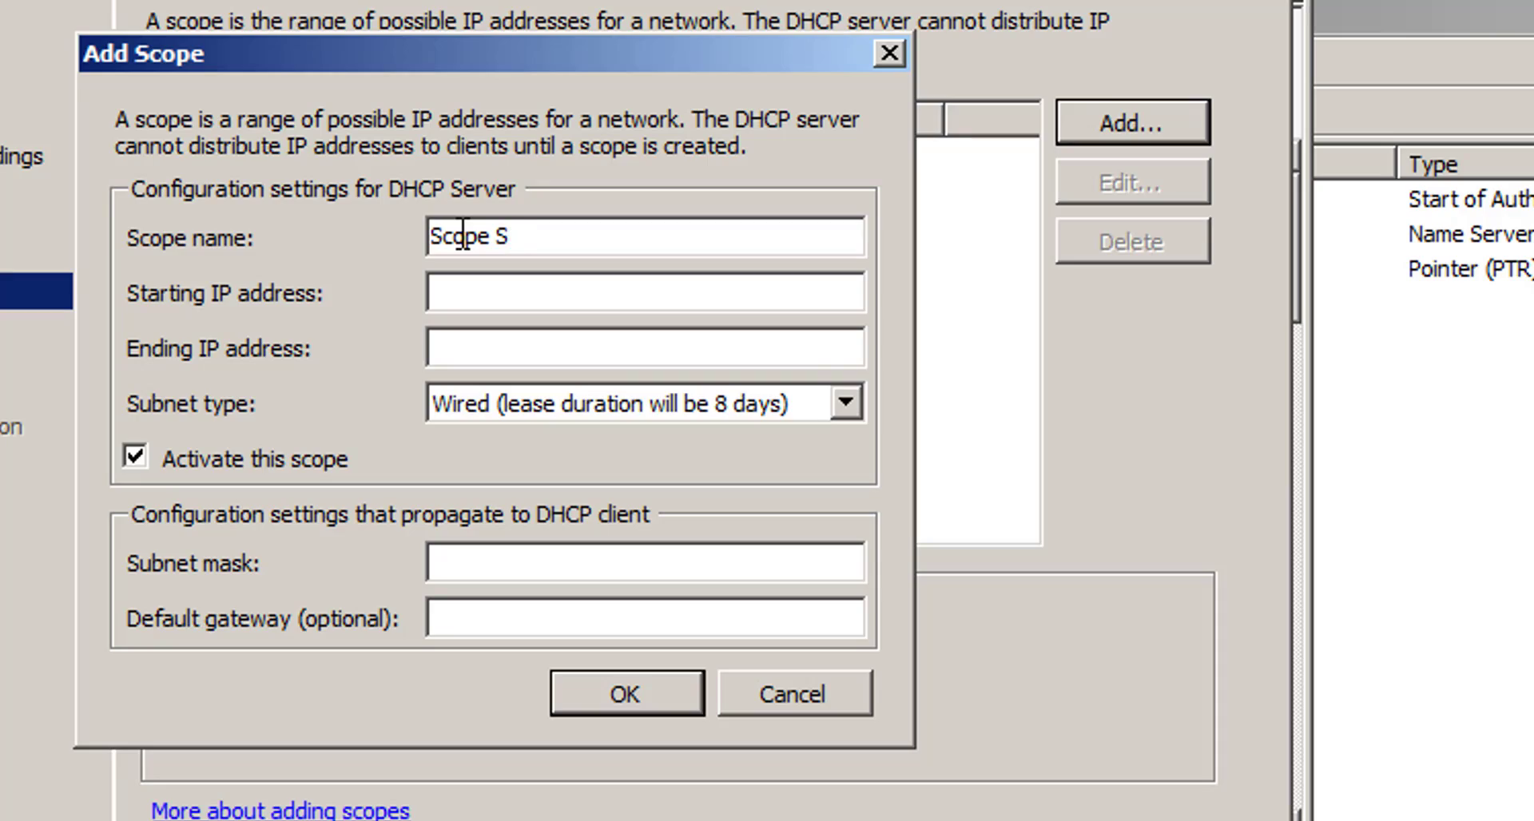
text(P)
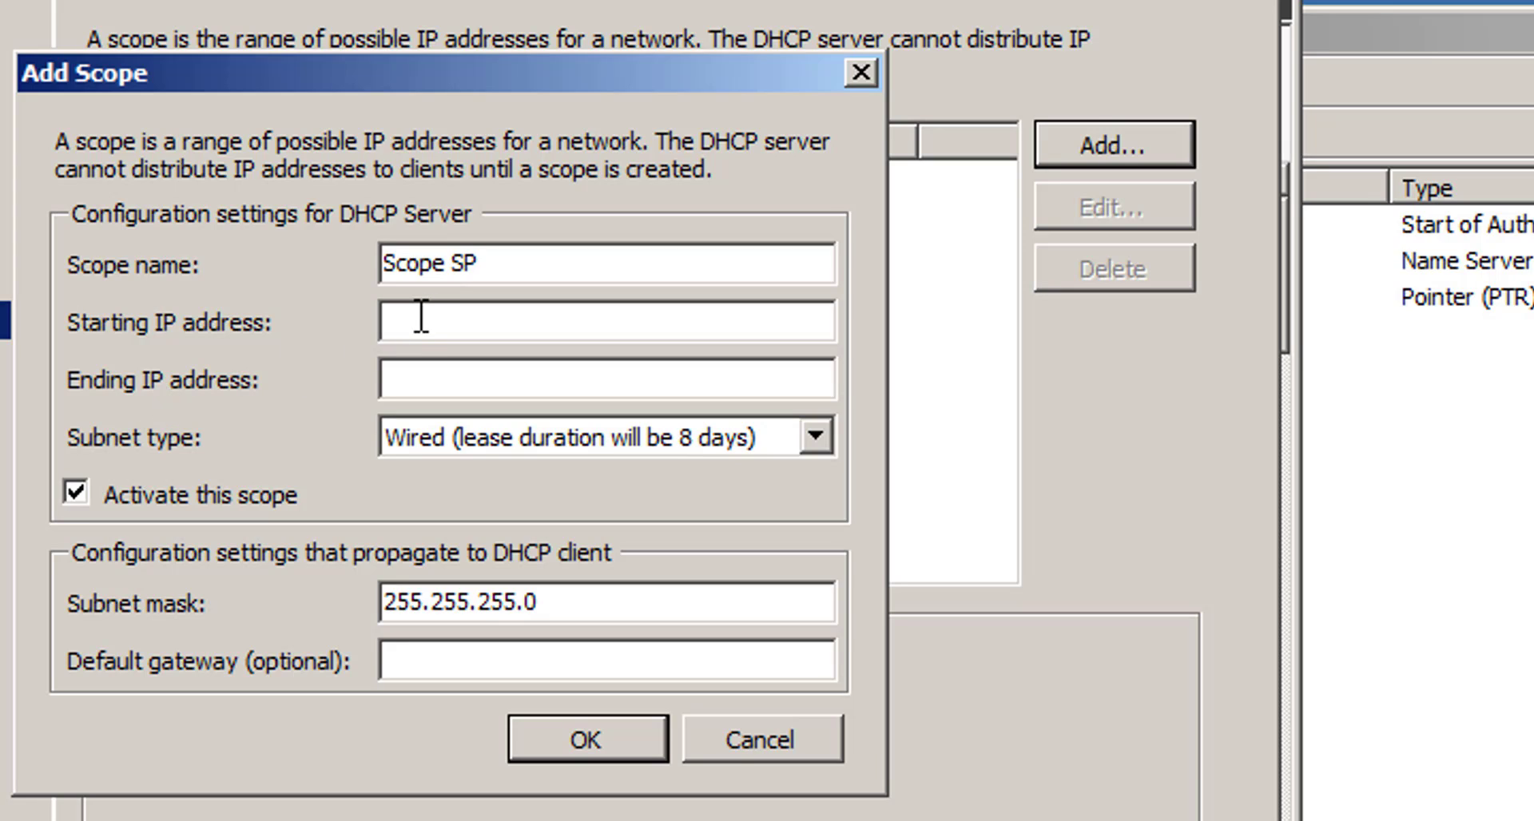
text(192.168.10.100)
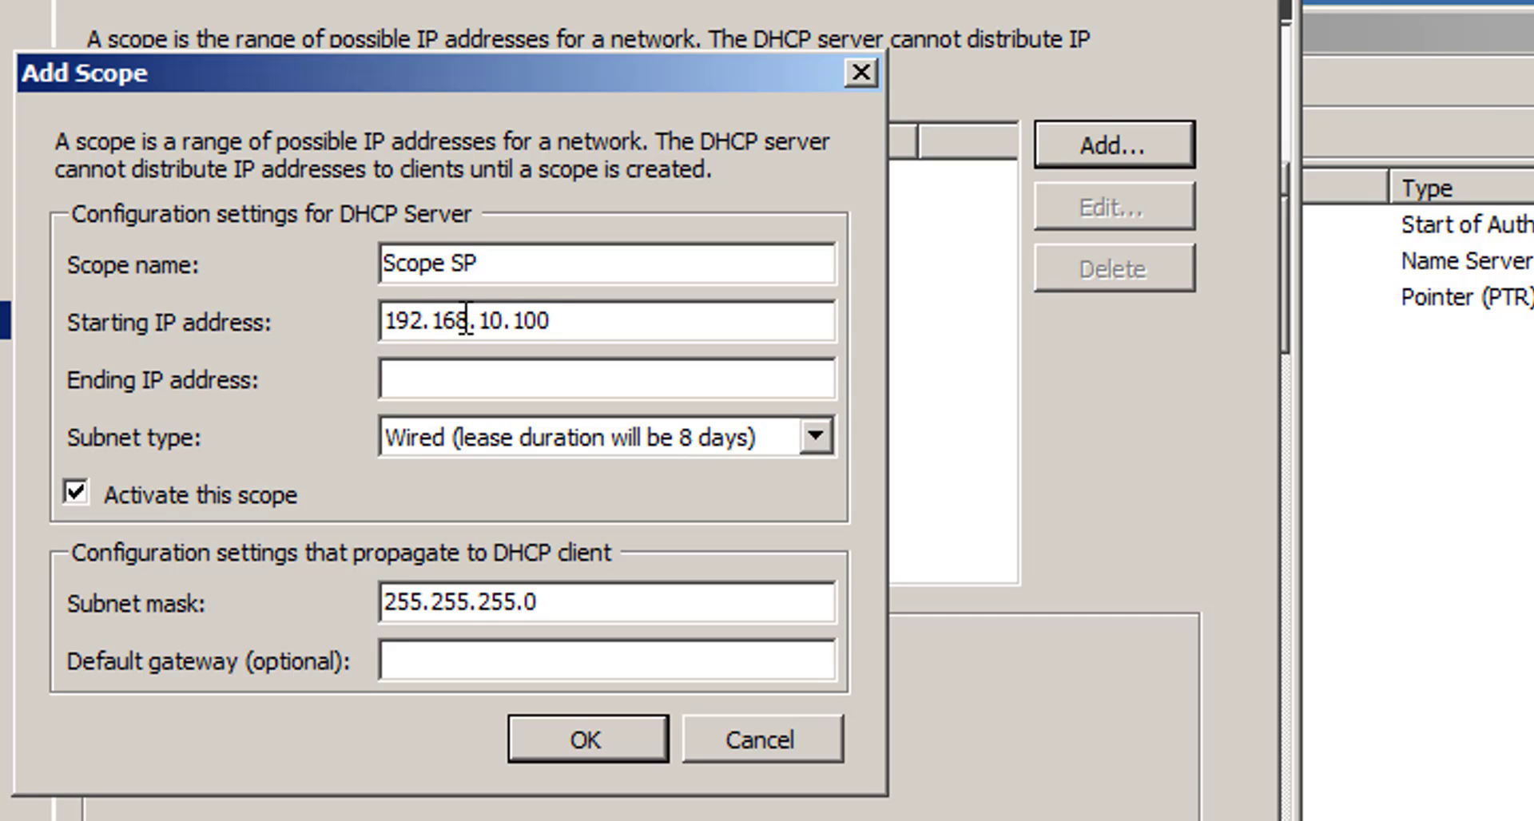
click(453, 374)
text(192.168.10.)
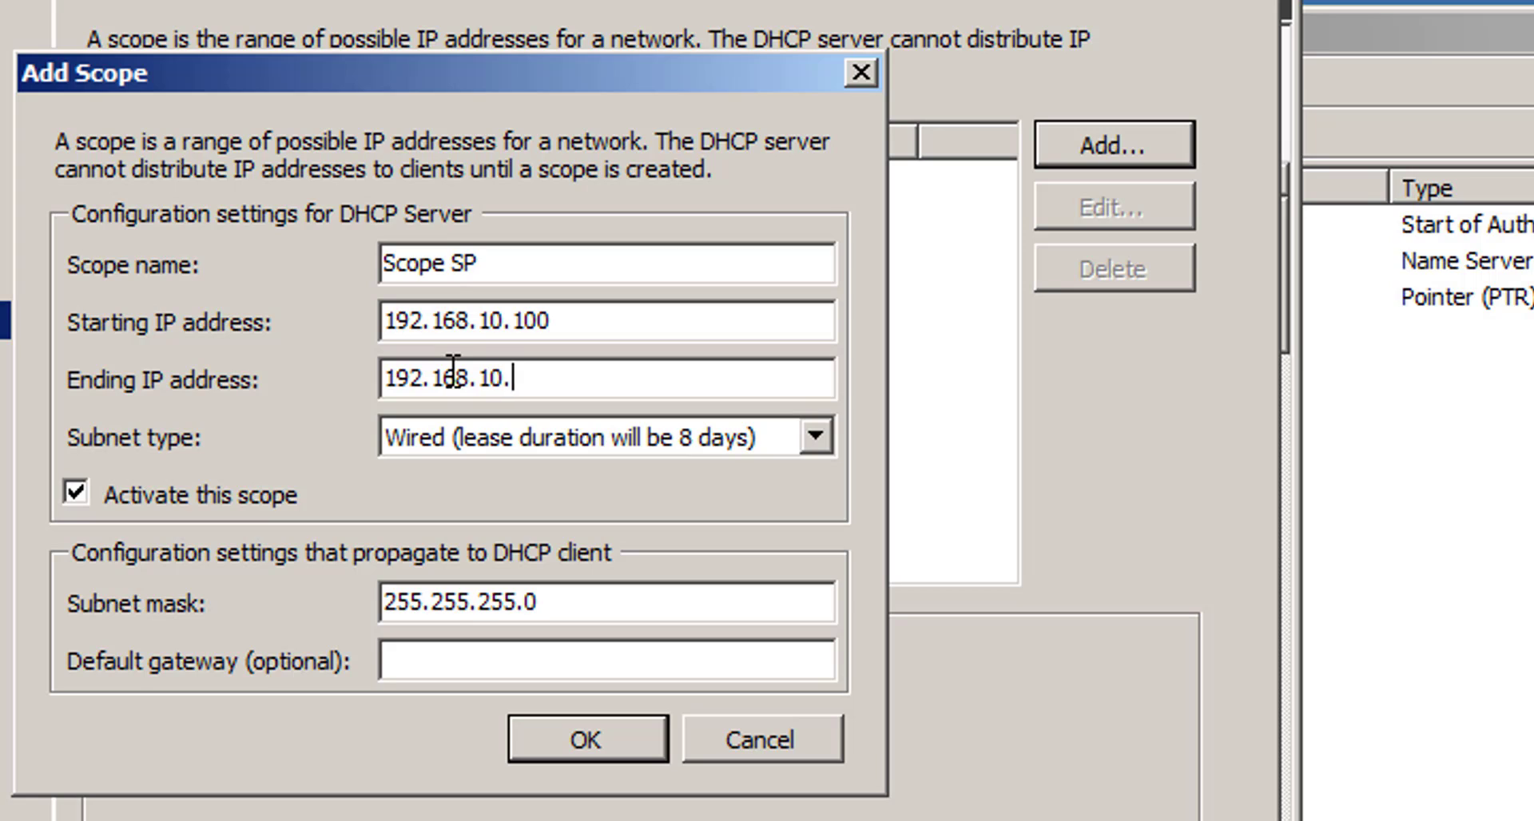
text(199)
- Make Scope SP a Wireless subnet with 8-hour leases and save it
click(815, 439)
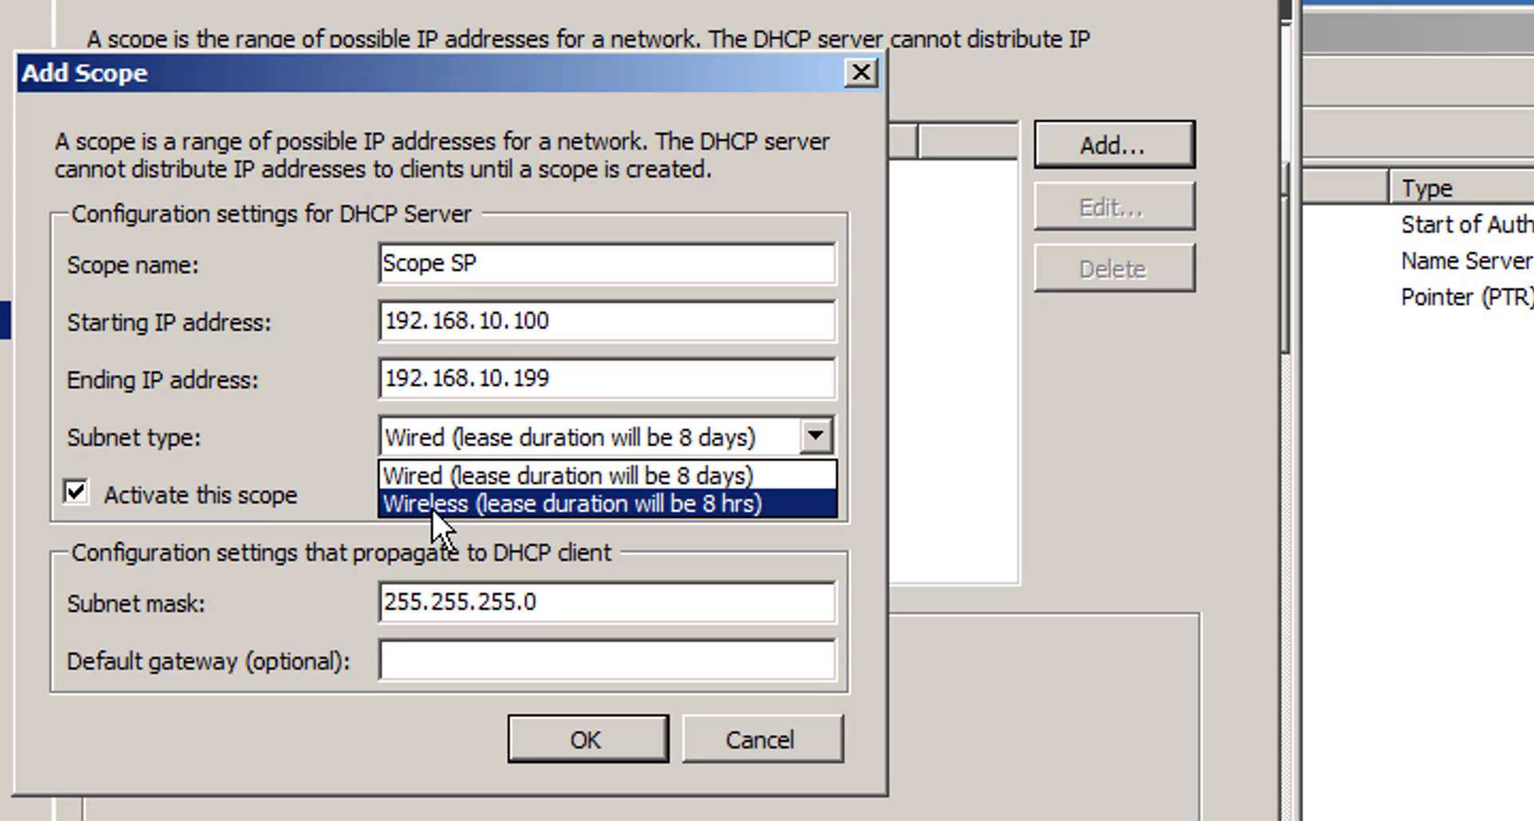
click(431, 507)
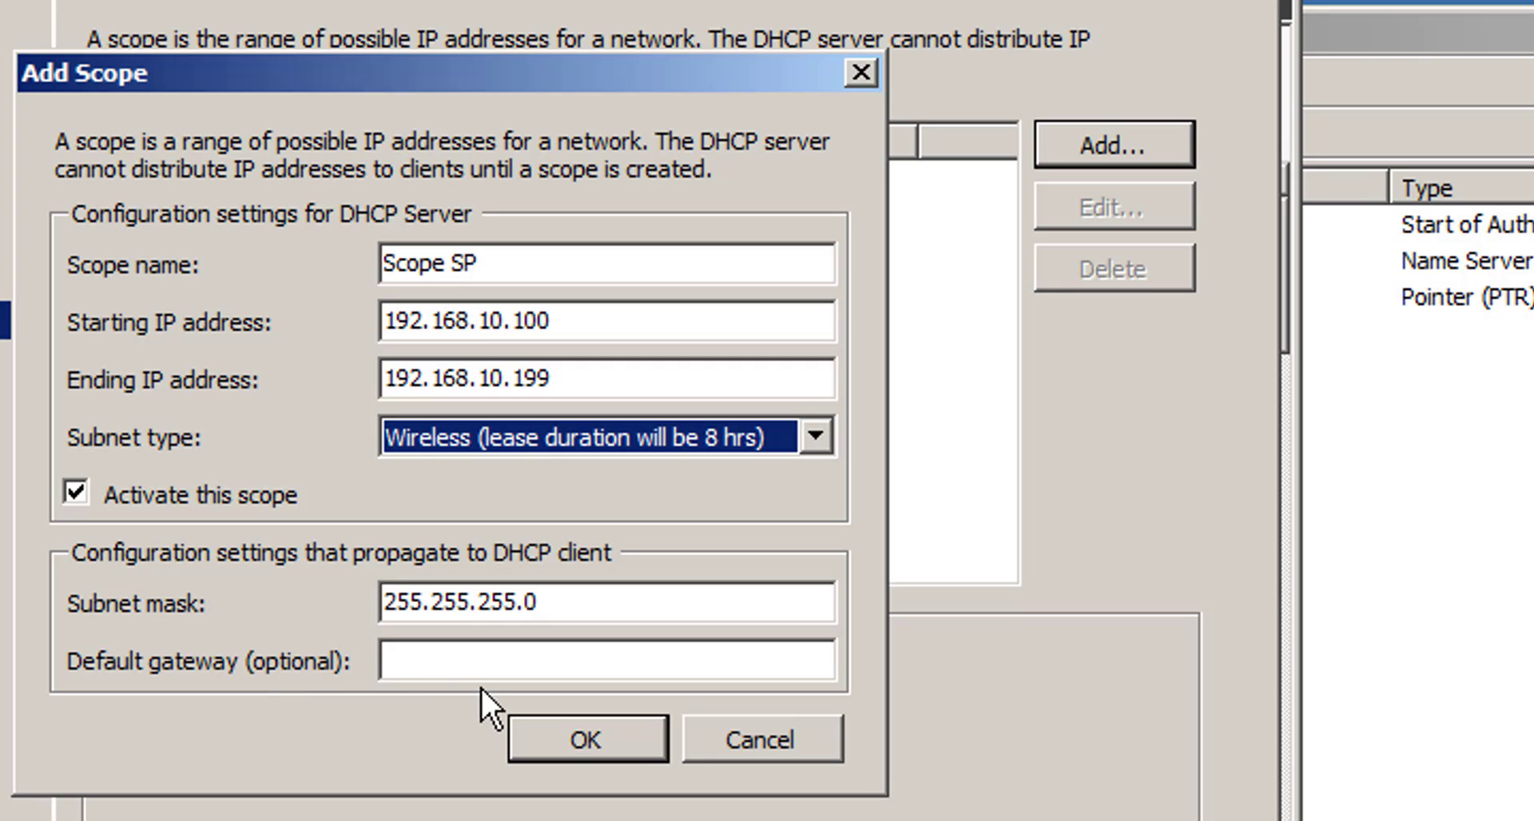
click(595, 736)
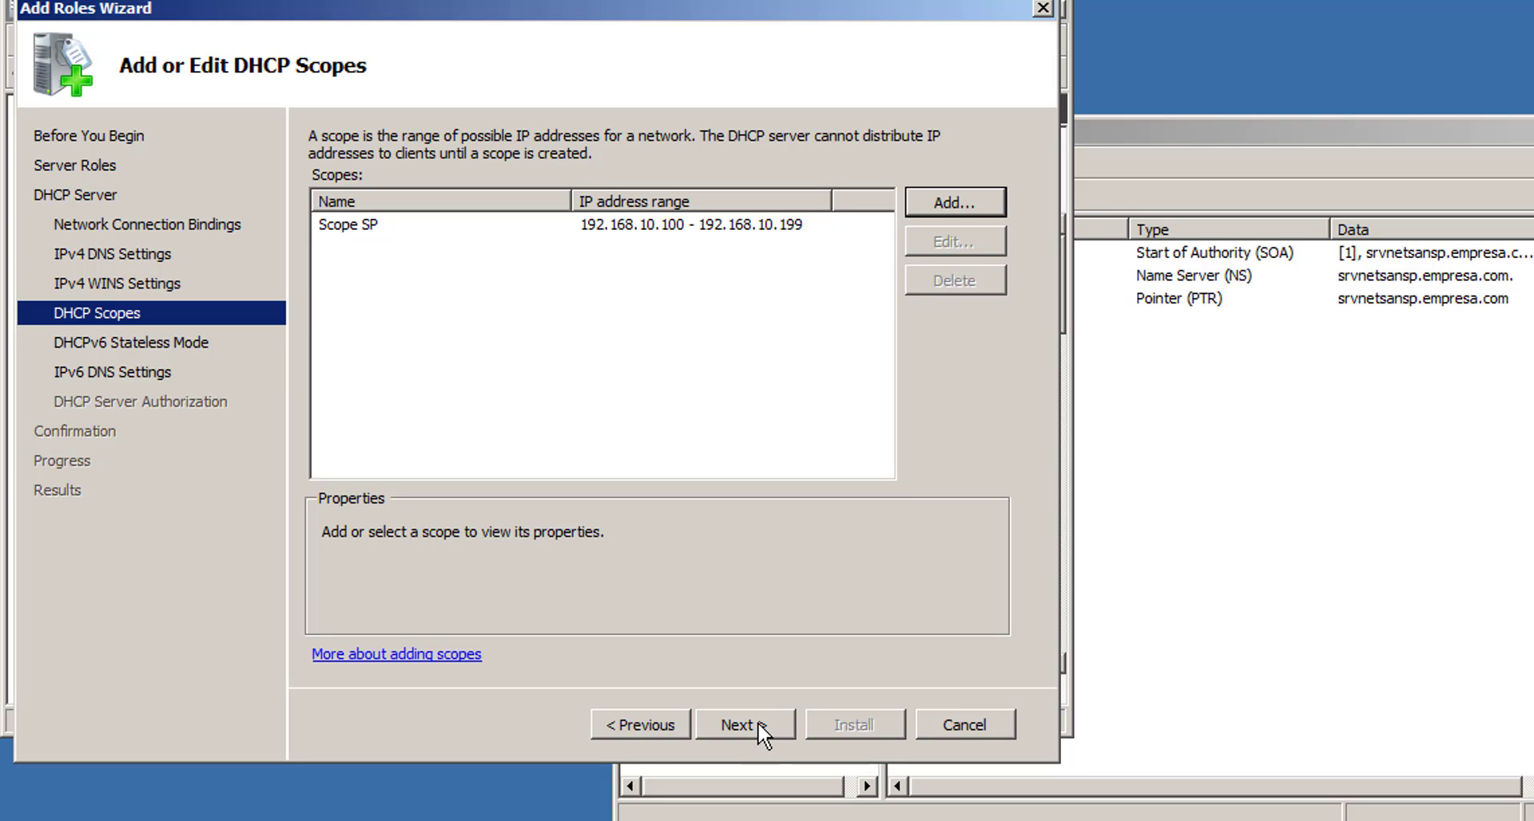
- Disable DHCPv6 stateless mode, skip server authorization, then install the DHCP Server role and close the wizard
click(758, 723)
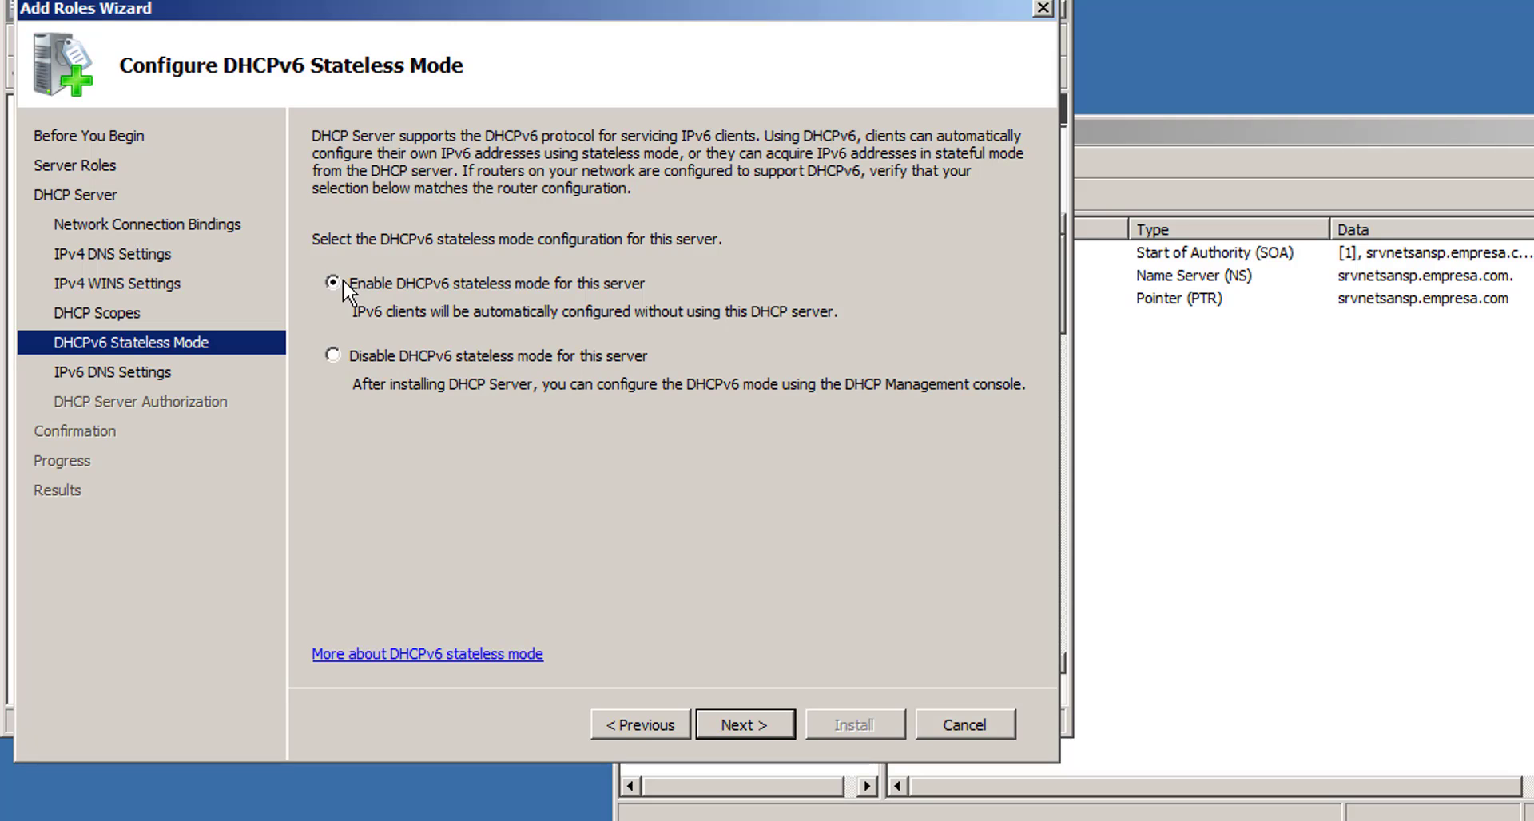
click(349, 356)
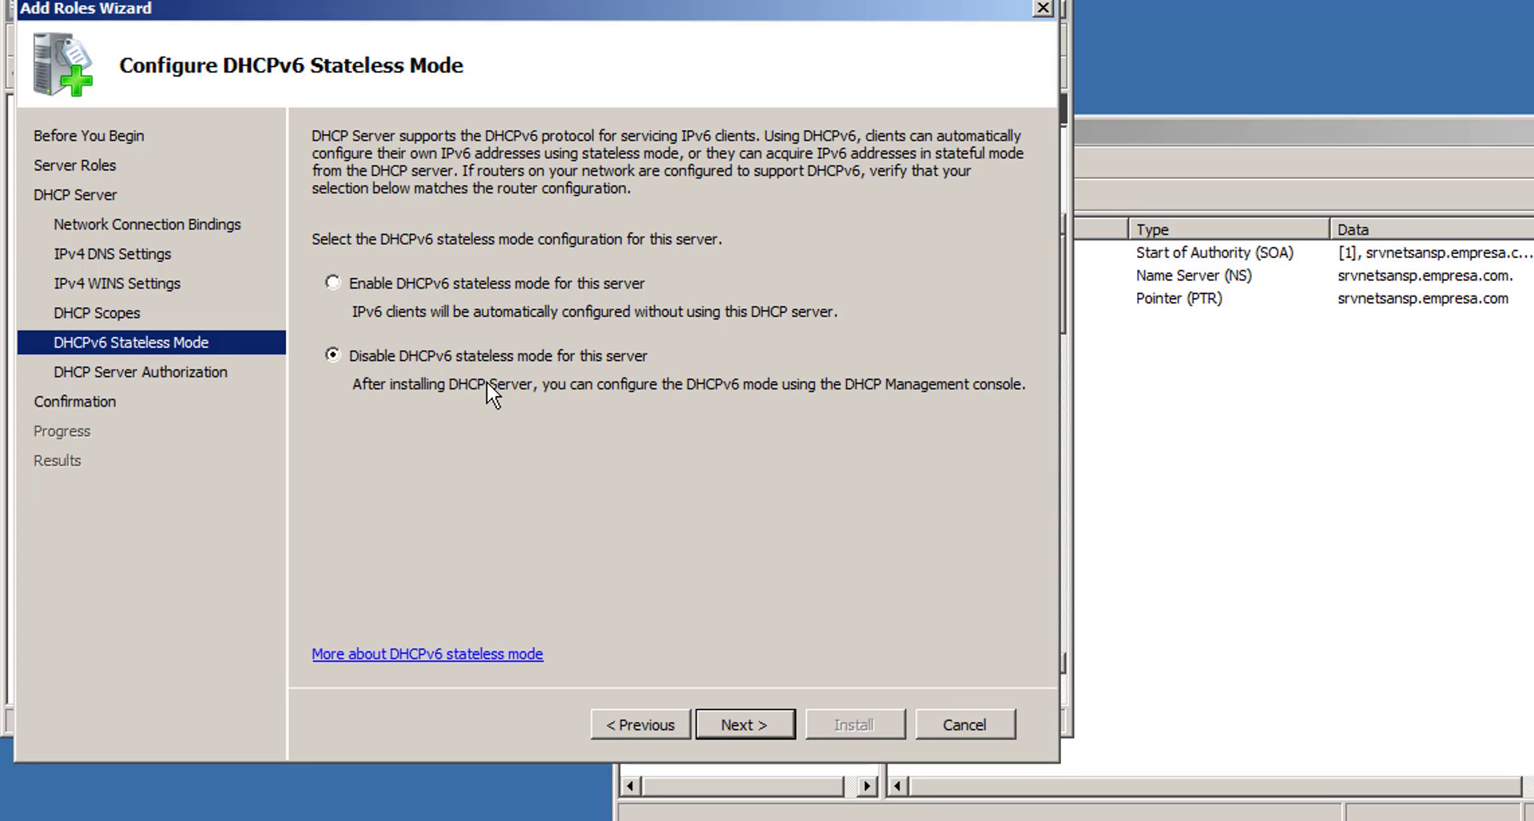
click(740, 727)
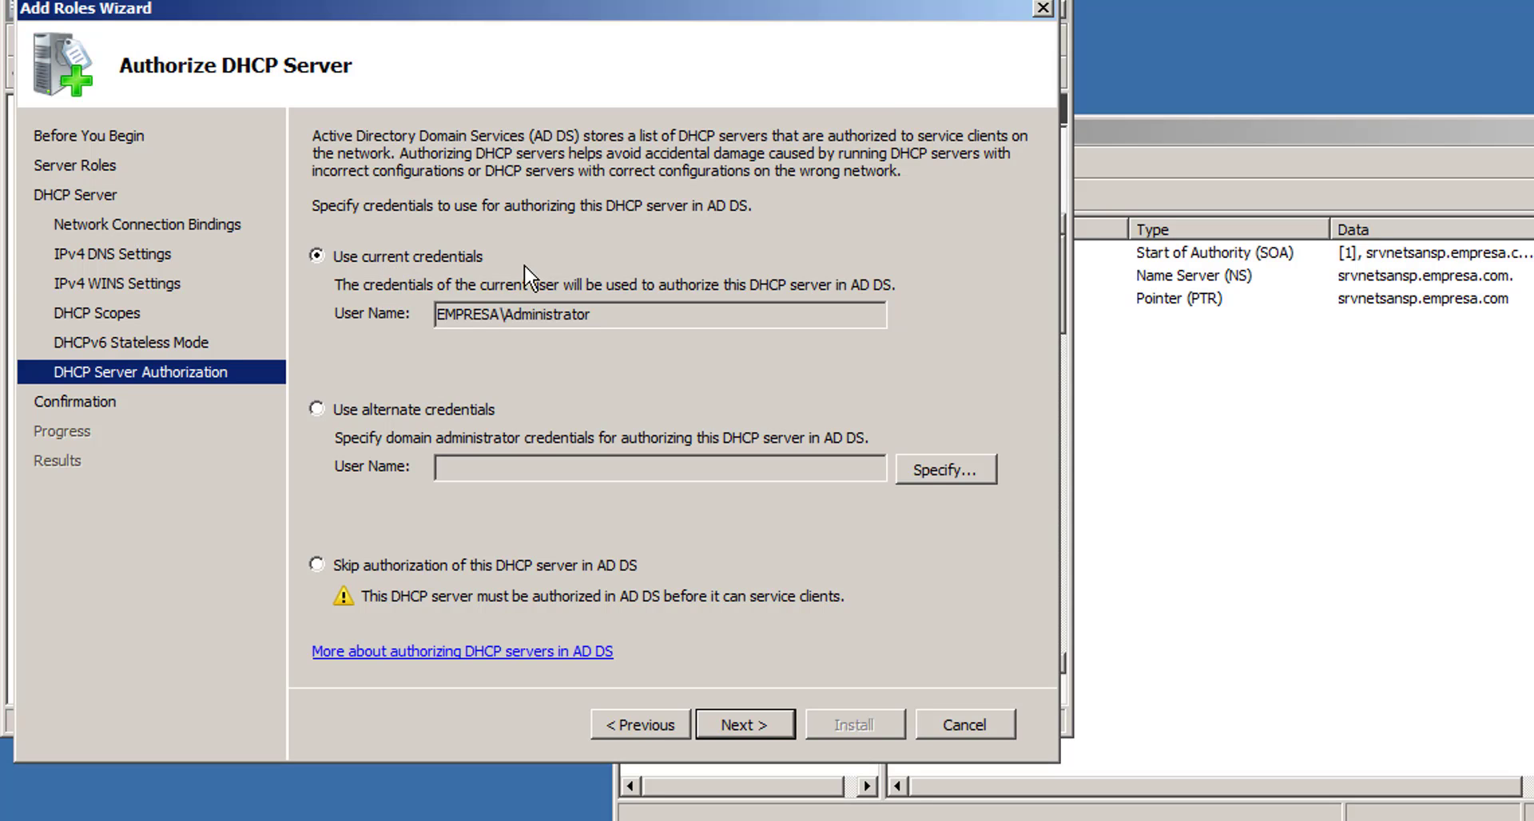
click(745, 724)
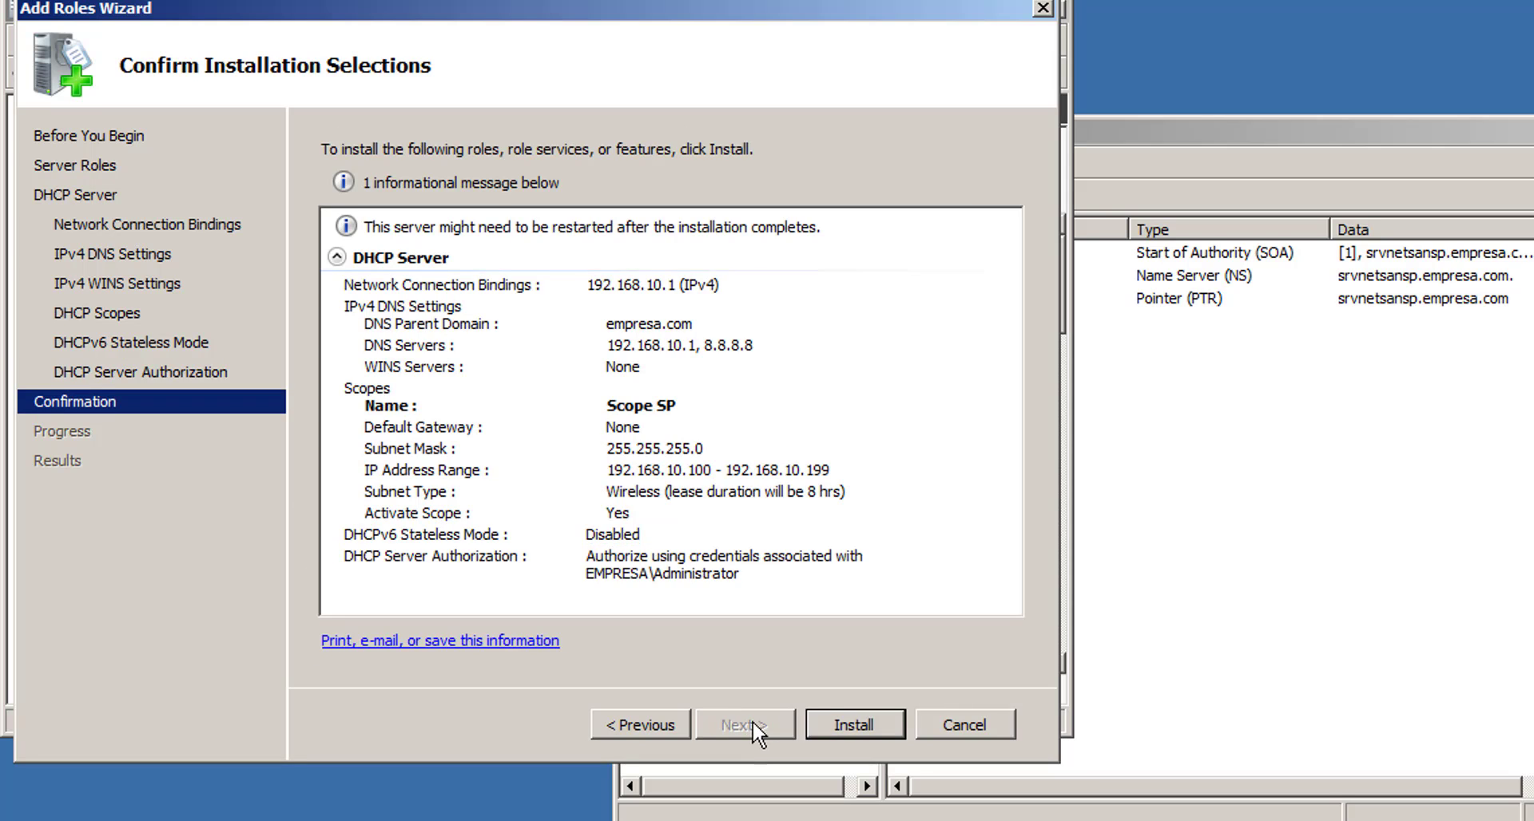
click(865, 721)
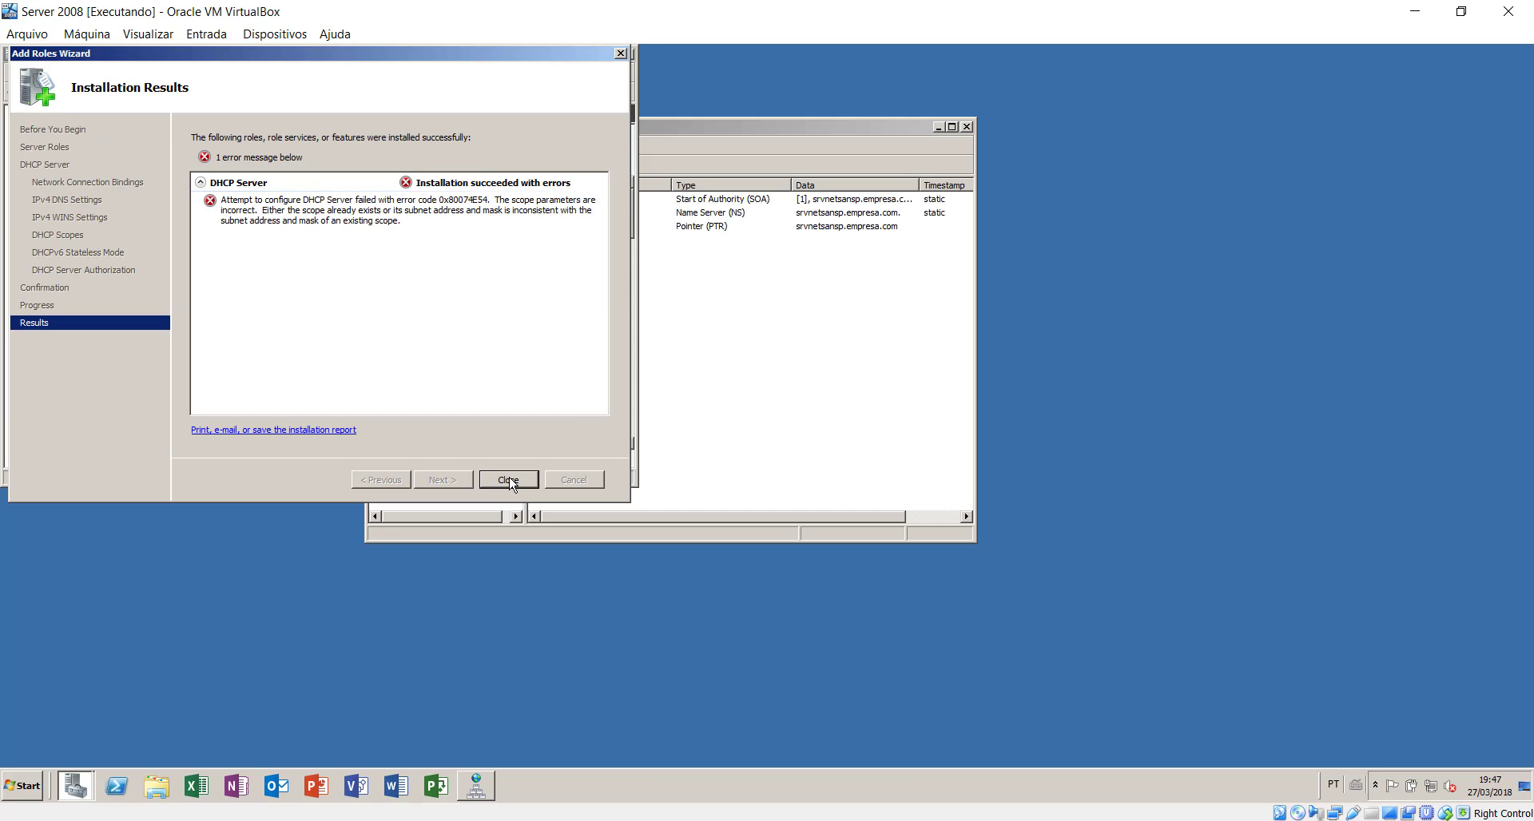
click(509, 480)
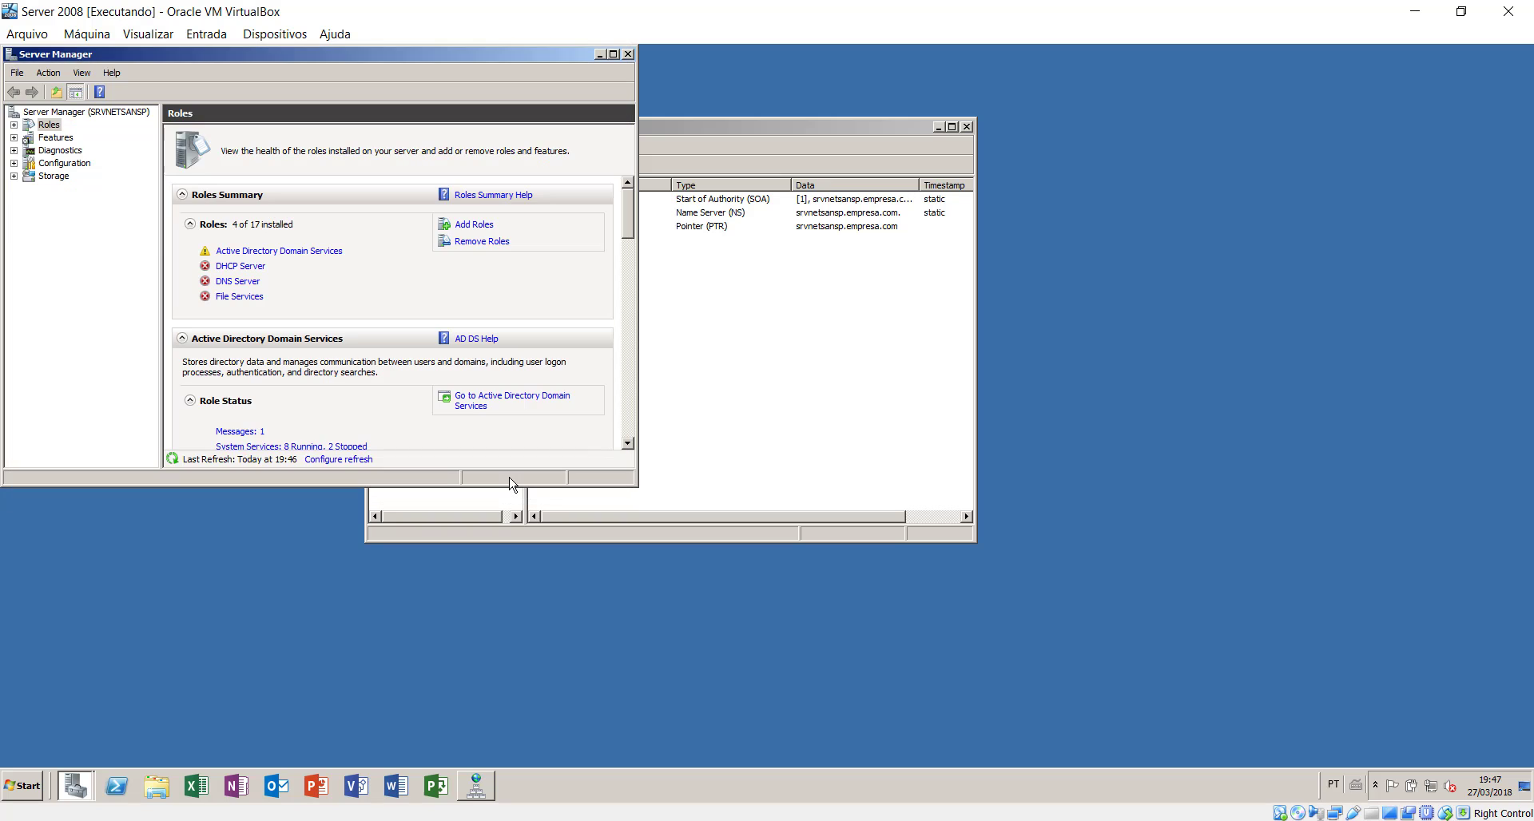
- Launch the DHCP console from Administrative Tools, maximize it, and select srvnetsansp.empresa.com's IPv4 node
click(28, 786)
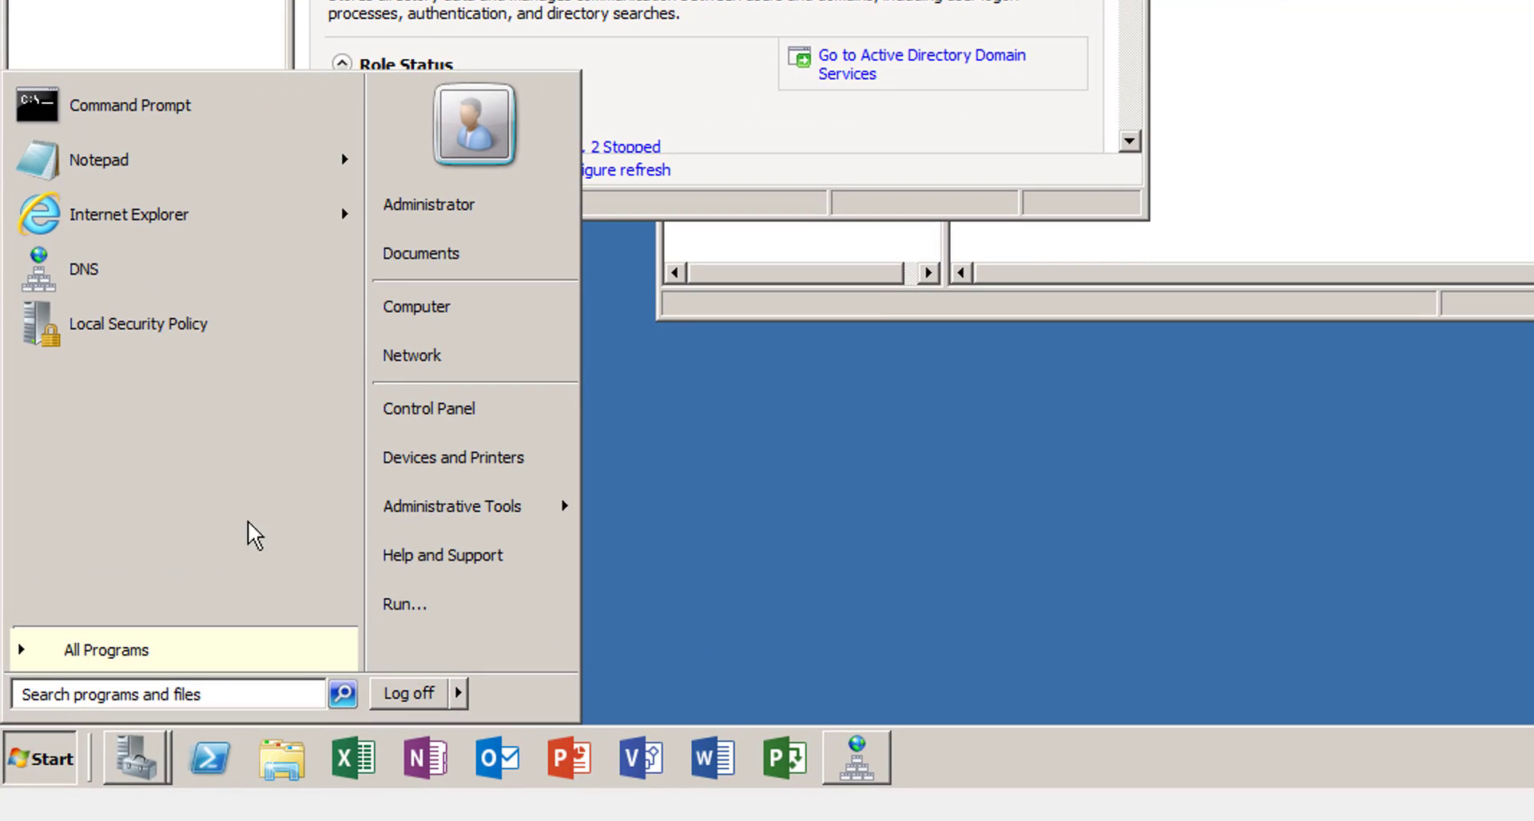
mouse_move(437, 491)
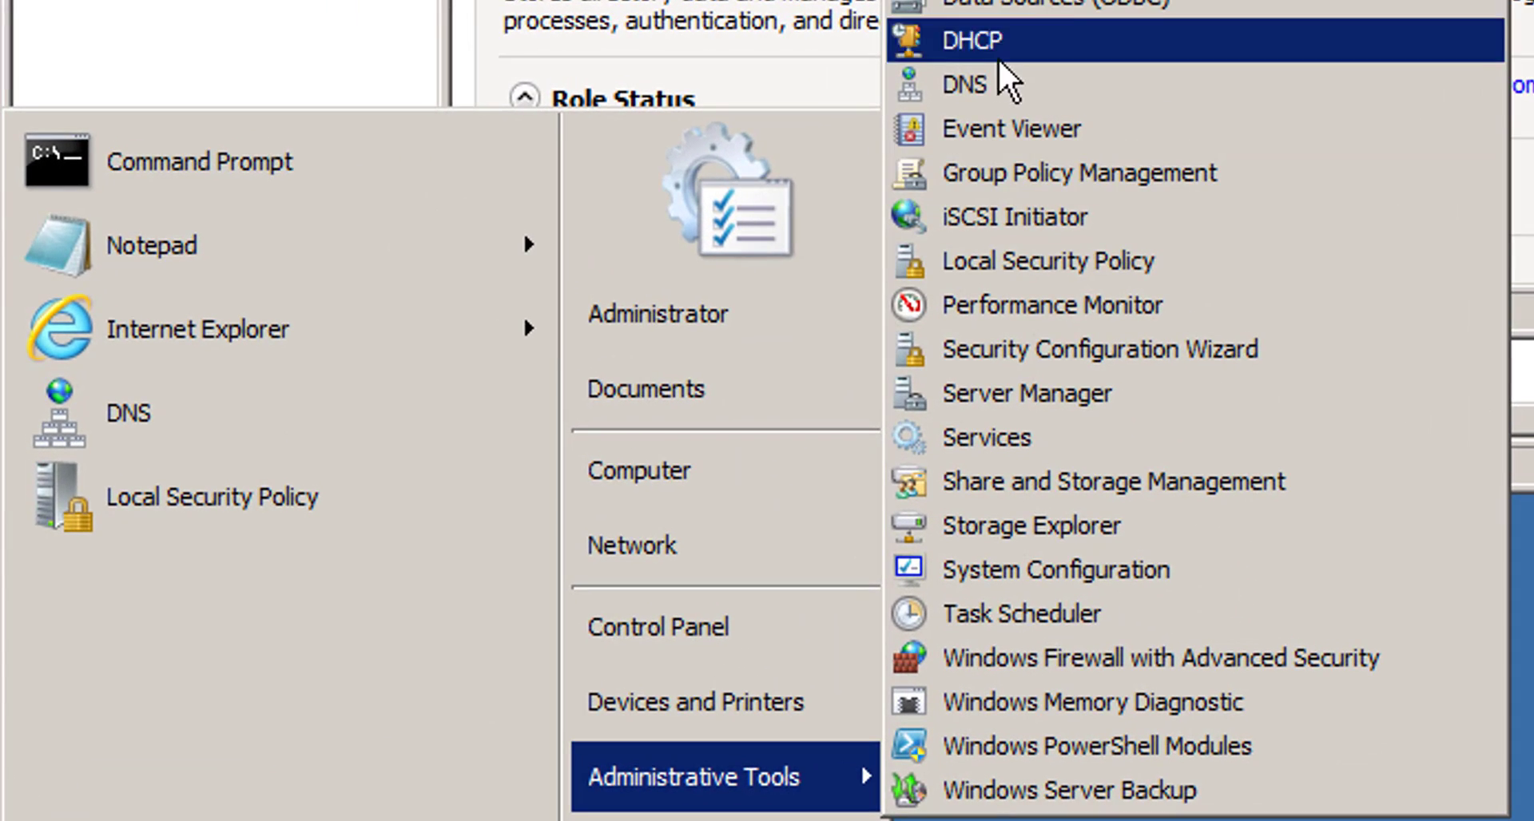
click(993, 44)
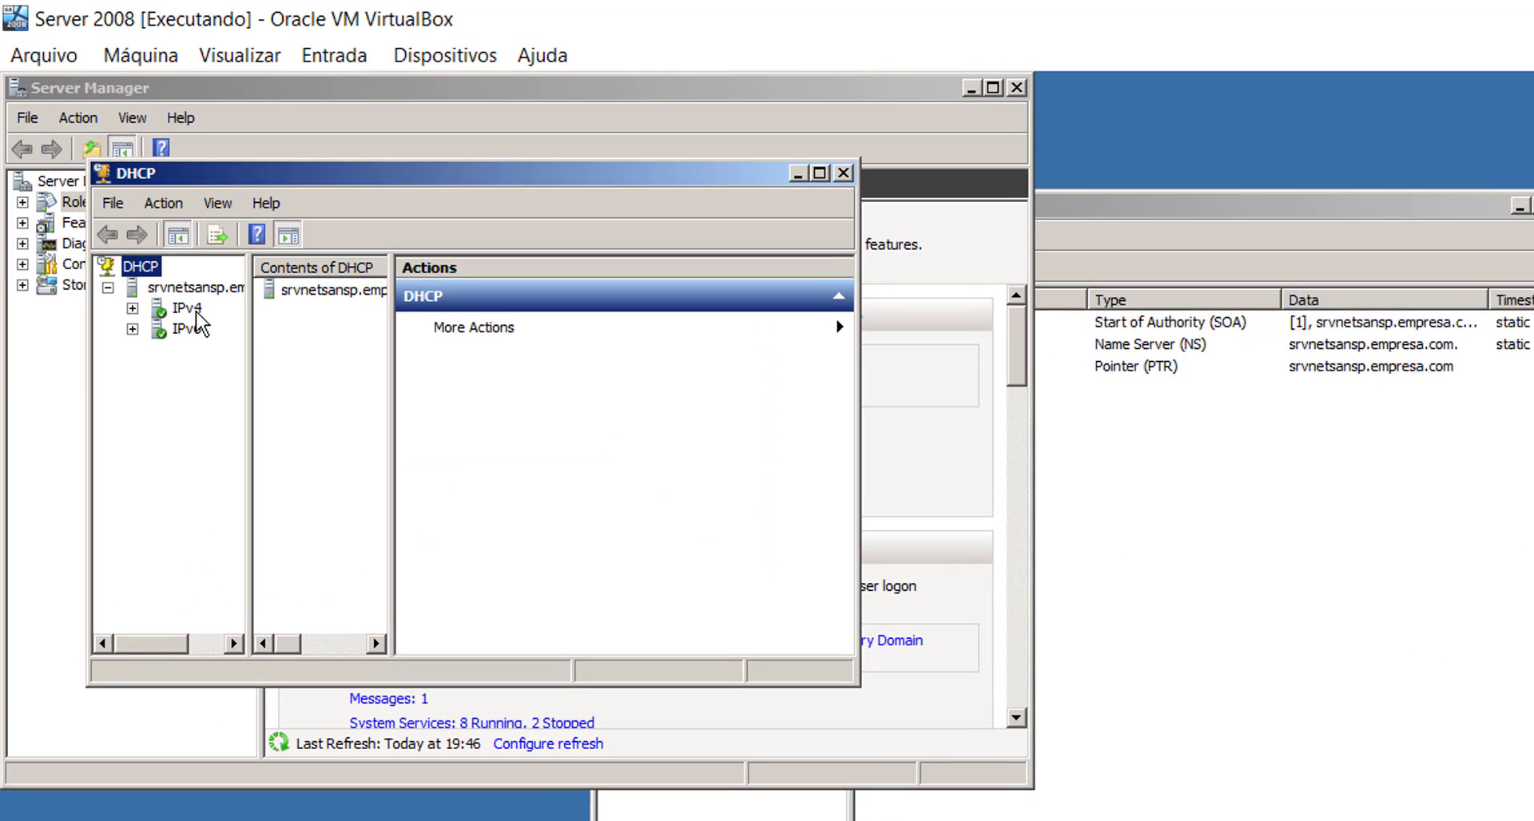
click(185, 289)
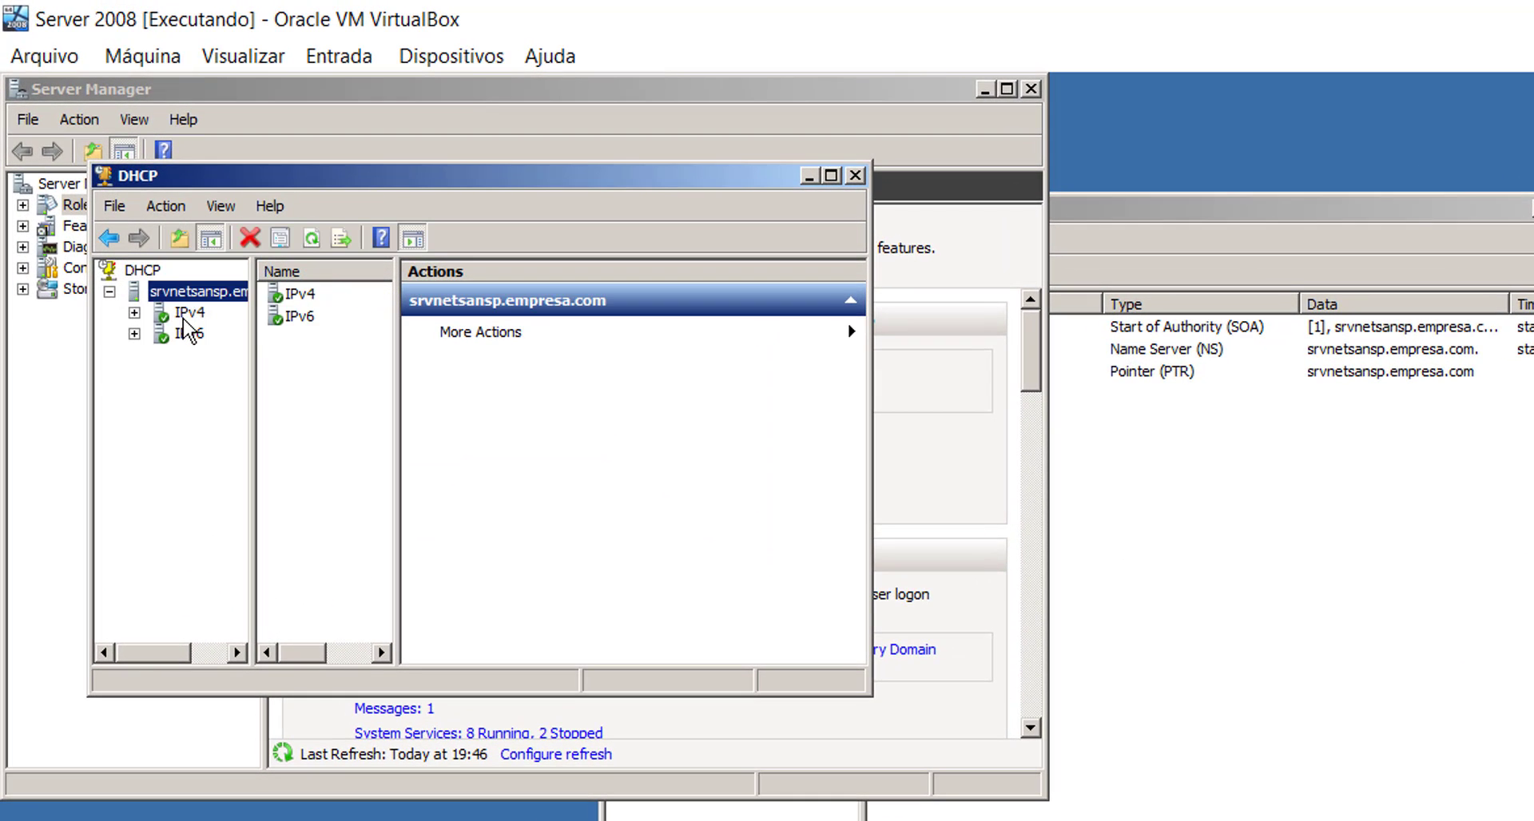
click(189, 312)
click(831, 176)
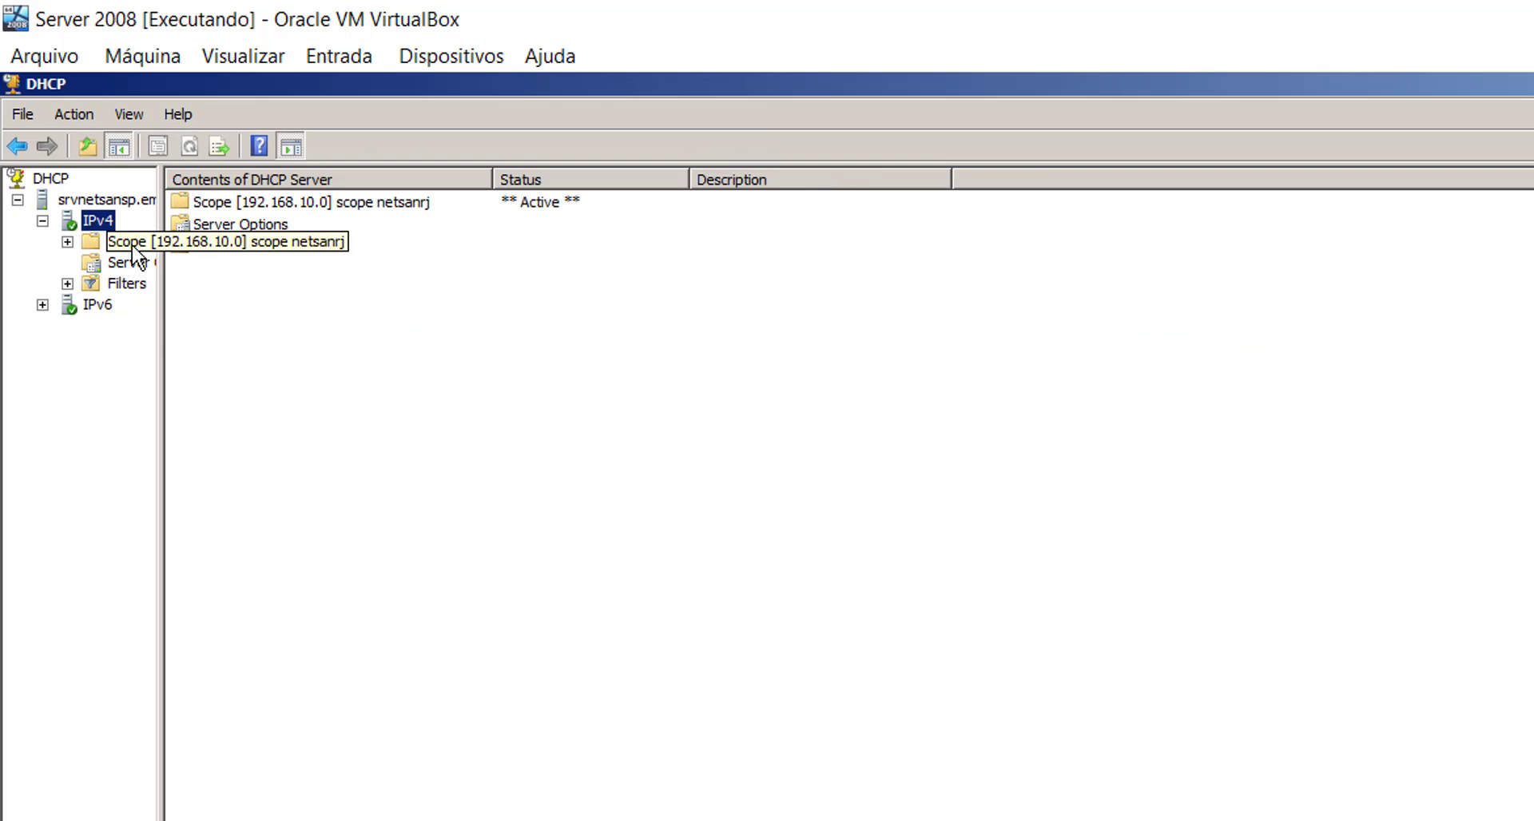
- Check the 192.168.10.0 scope's Address Pool (192.168.10.100–199), empty leases and reservations, then minimize the console
double_click(128, 242)
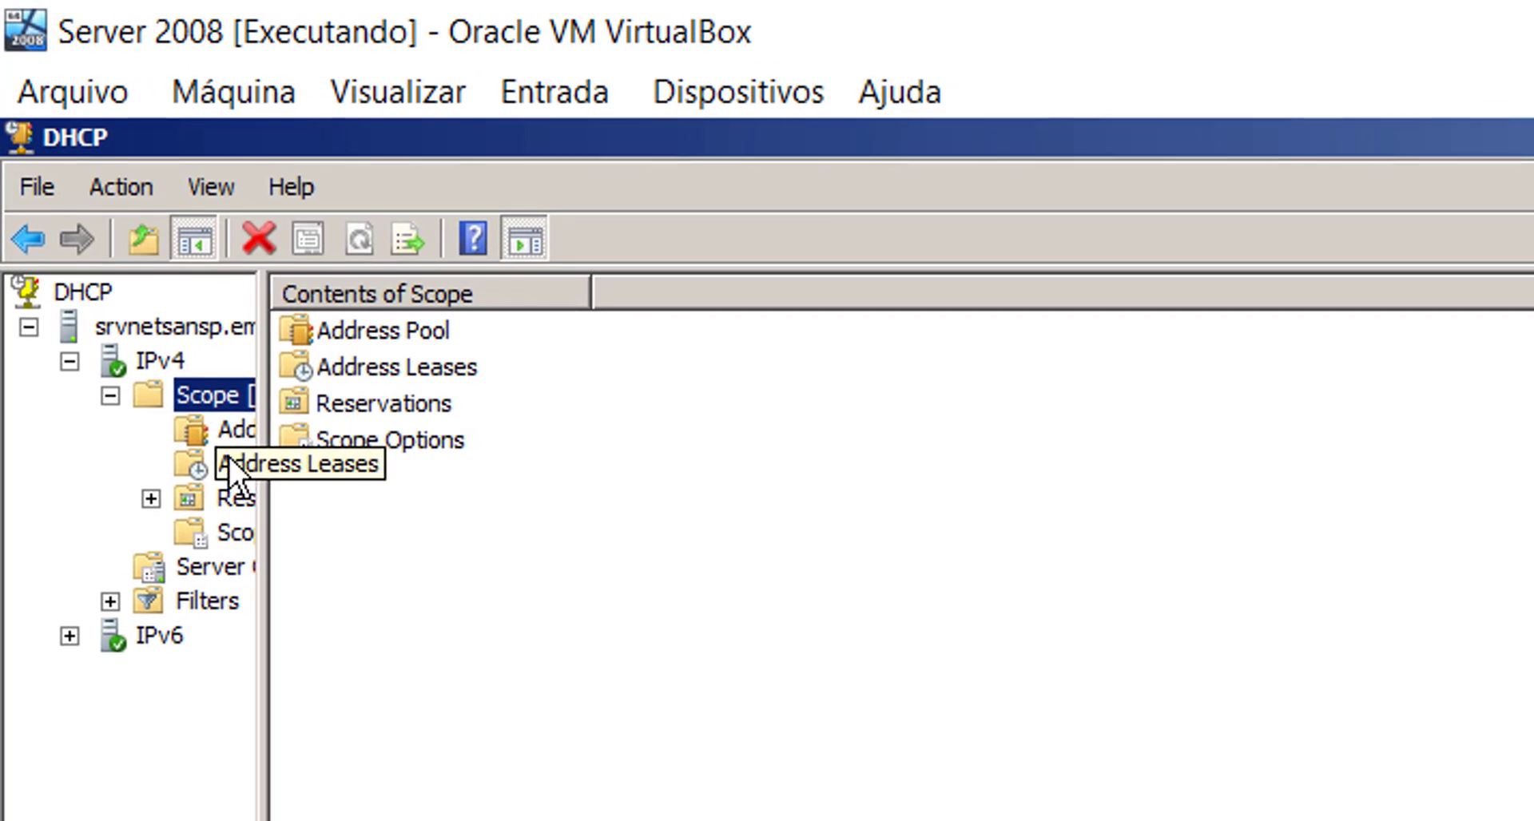
click(185, 339)
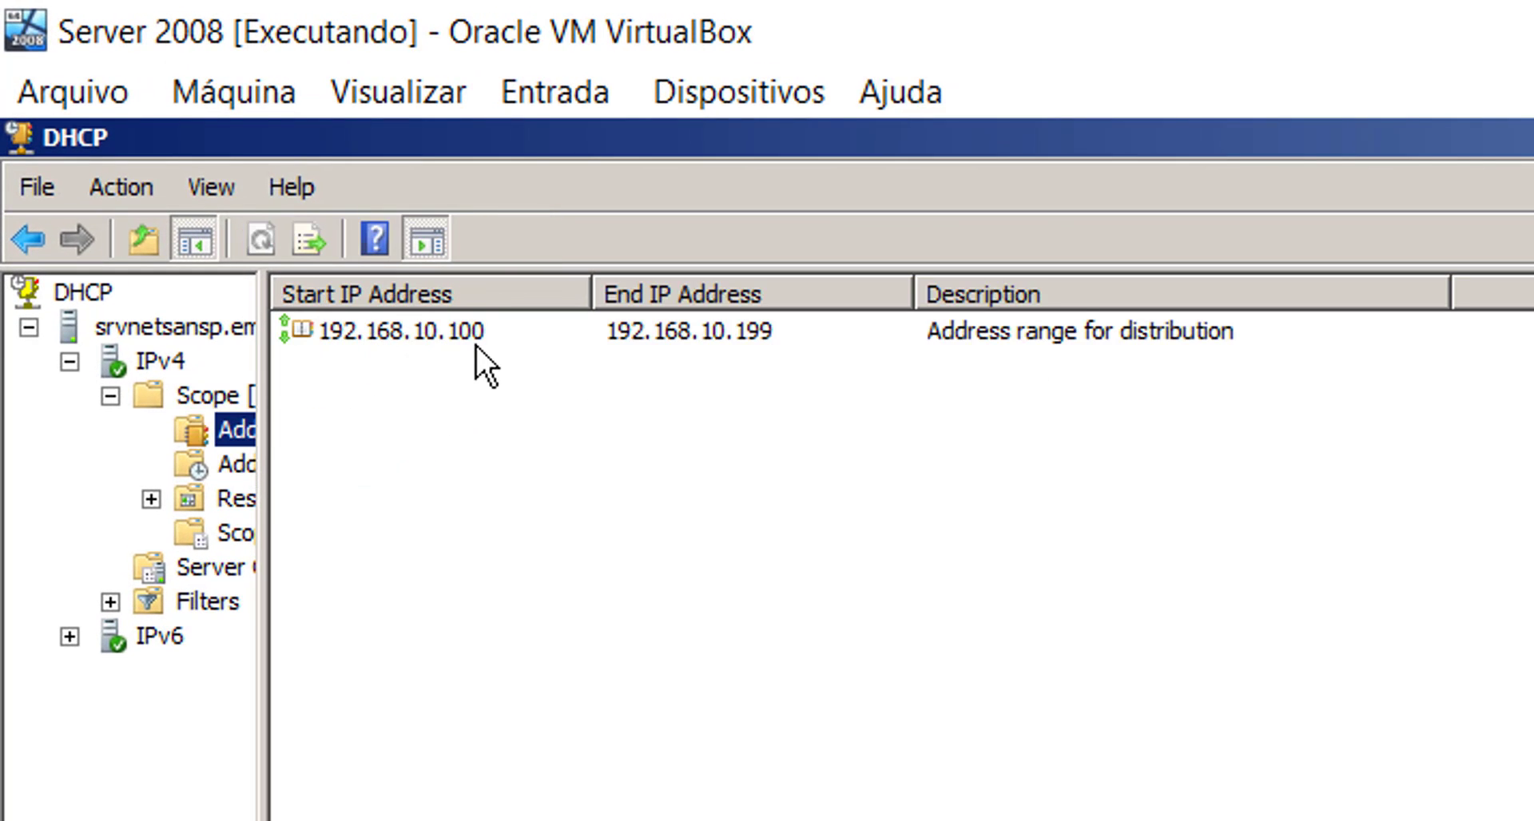
drag(262, 333, 543, 359)
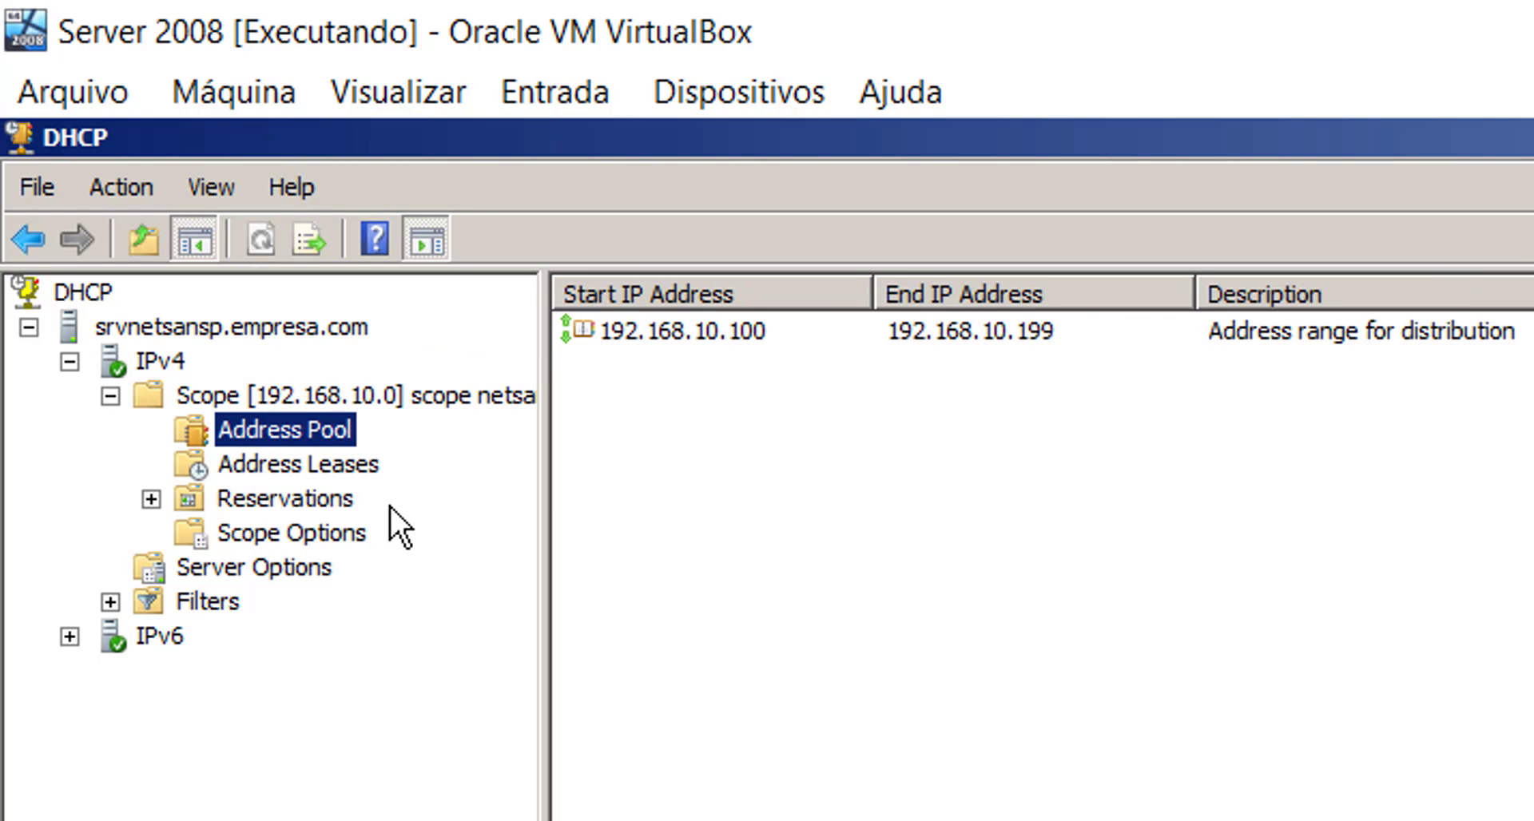
click(342, 463)
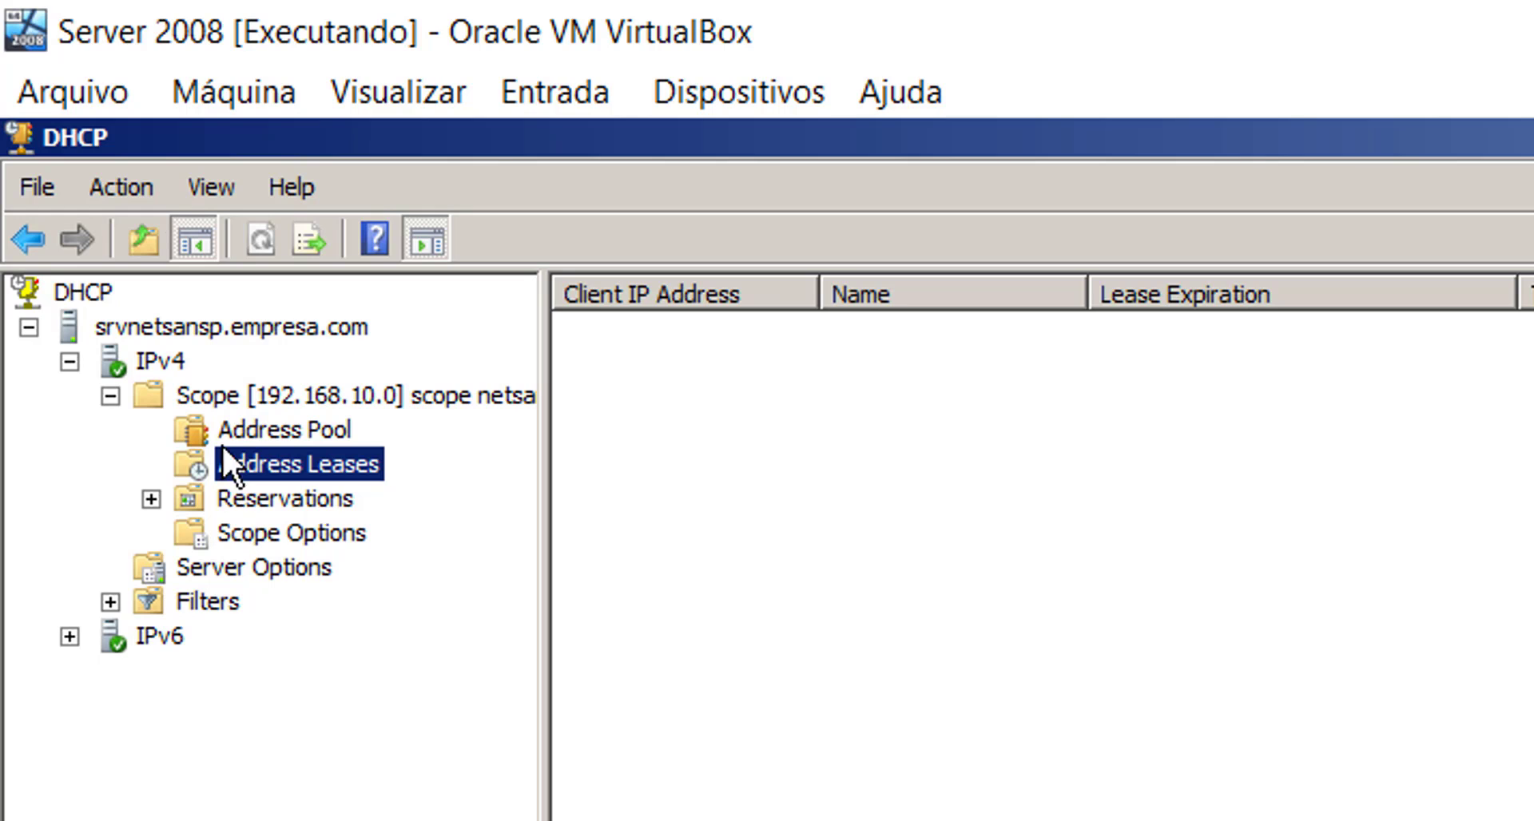
click(277, 501)
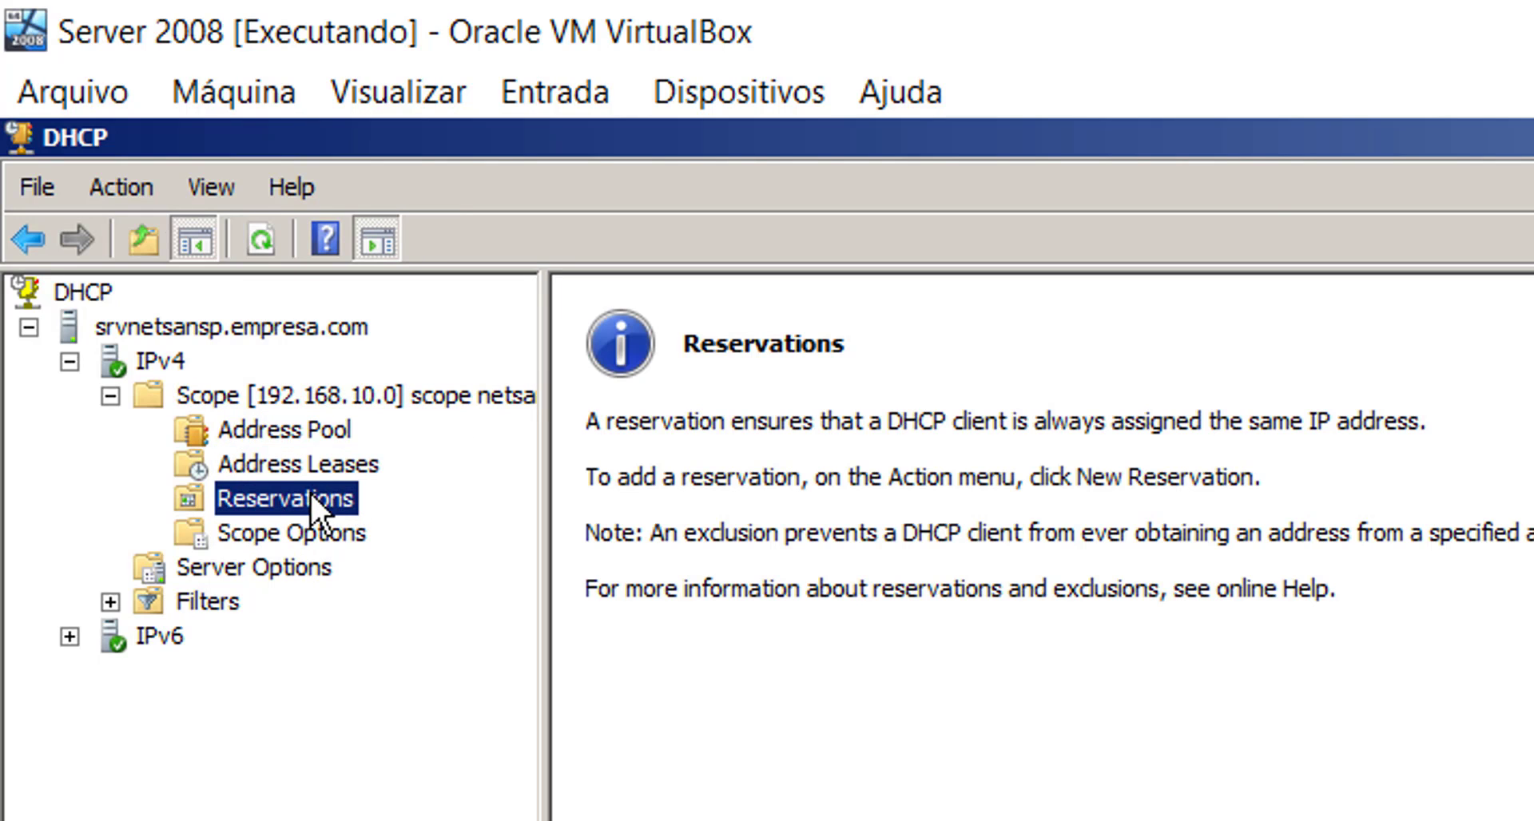
click(319, 462)
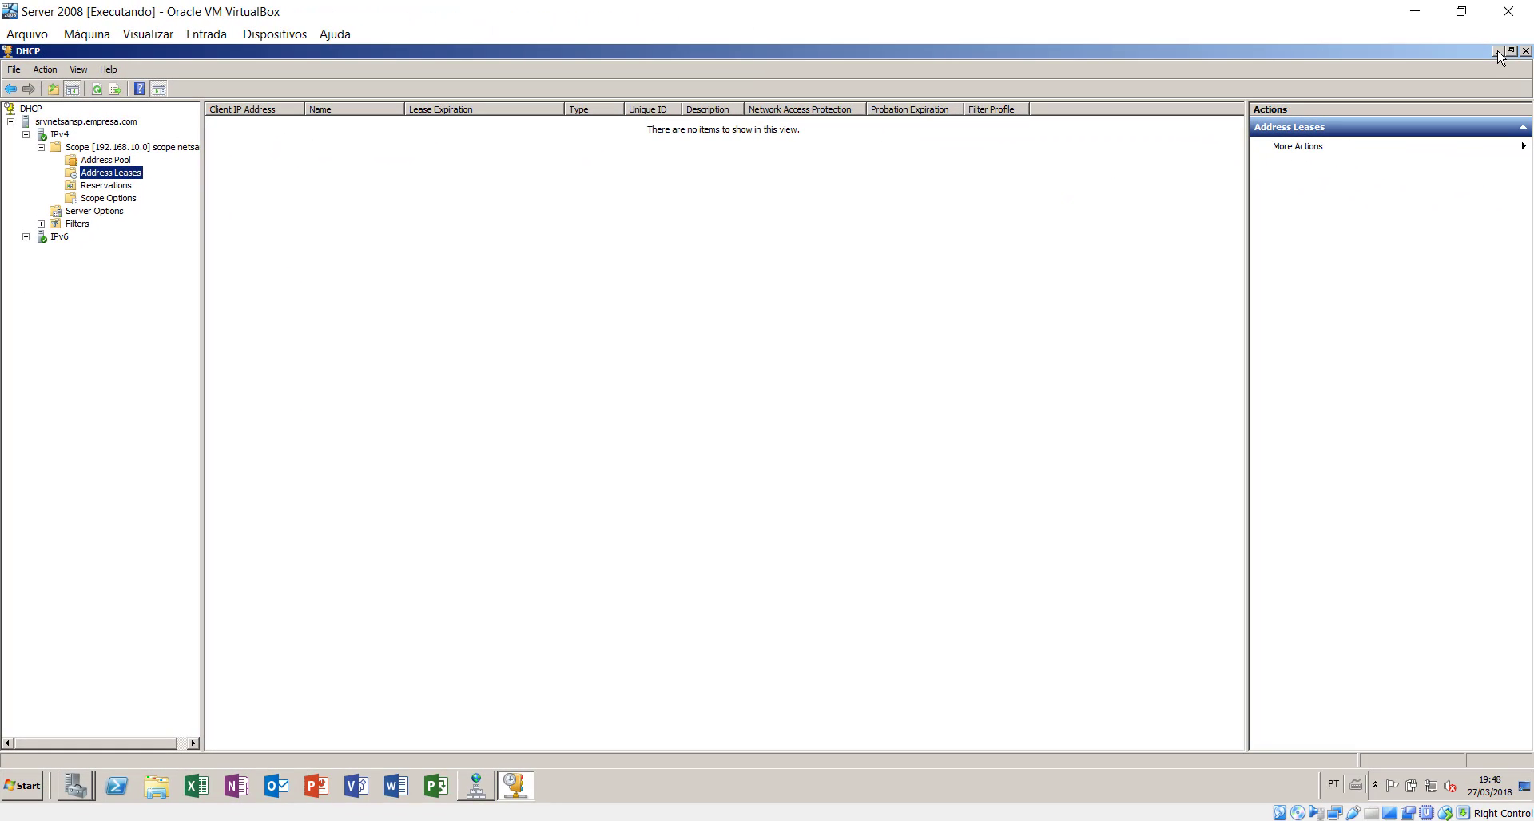
click(1497, 50)
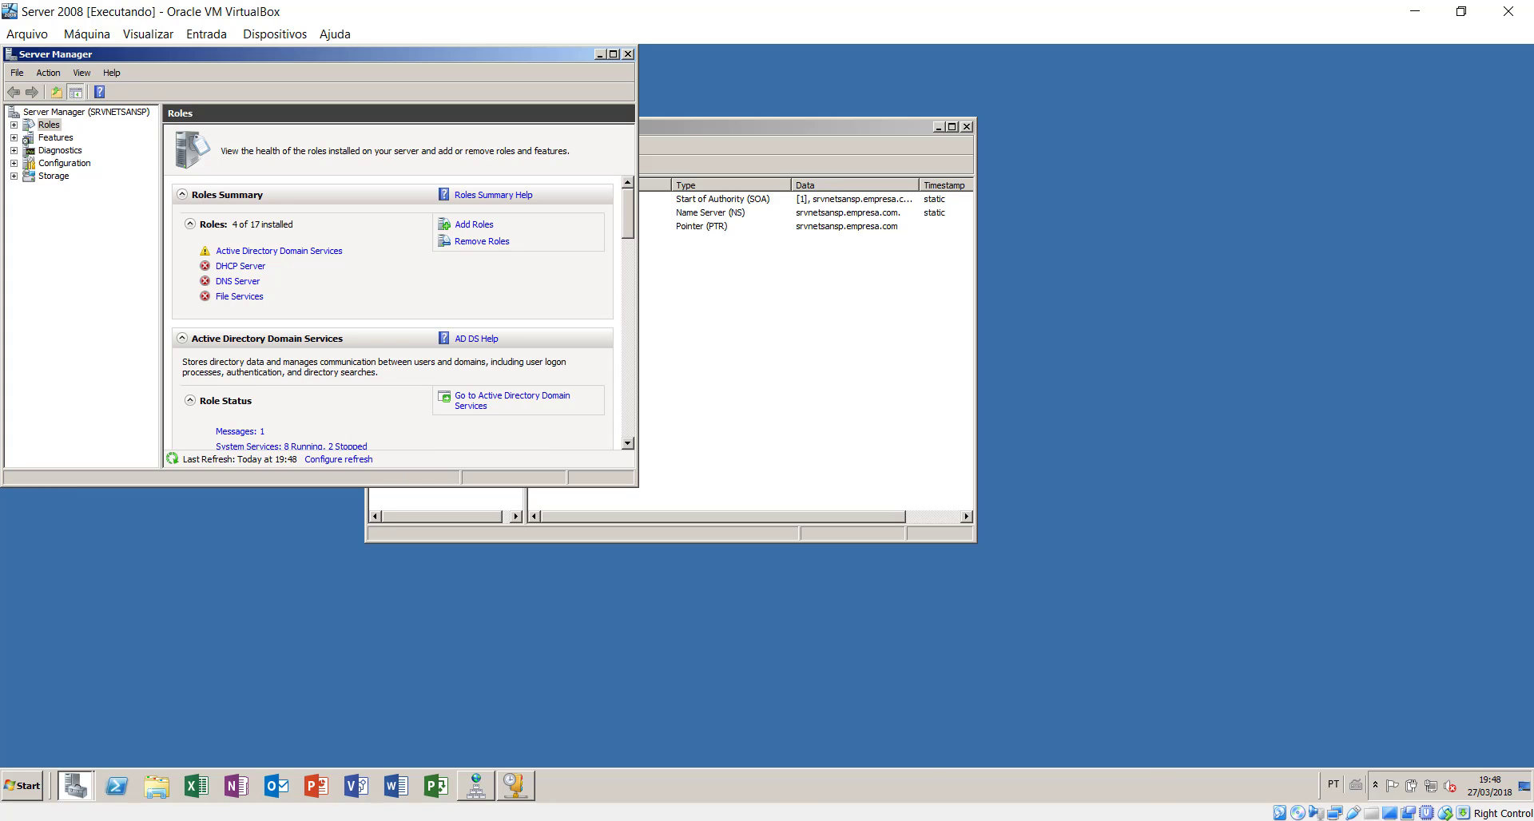
- On the Windows 10 VM, close Ethernet status and rerun ipconfig to see the 169.254.174.142 address
mouse_move(1037, 813)
click(1080, 744)
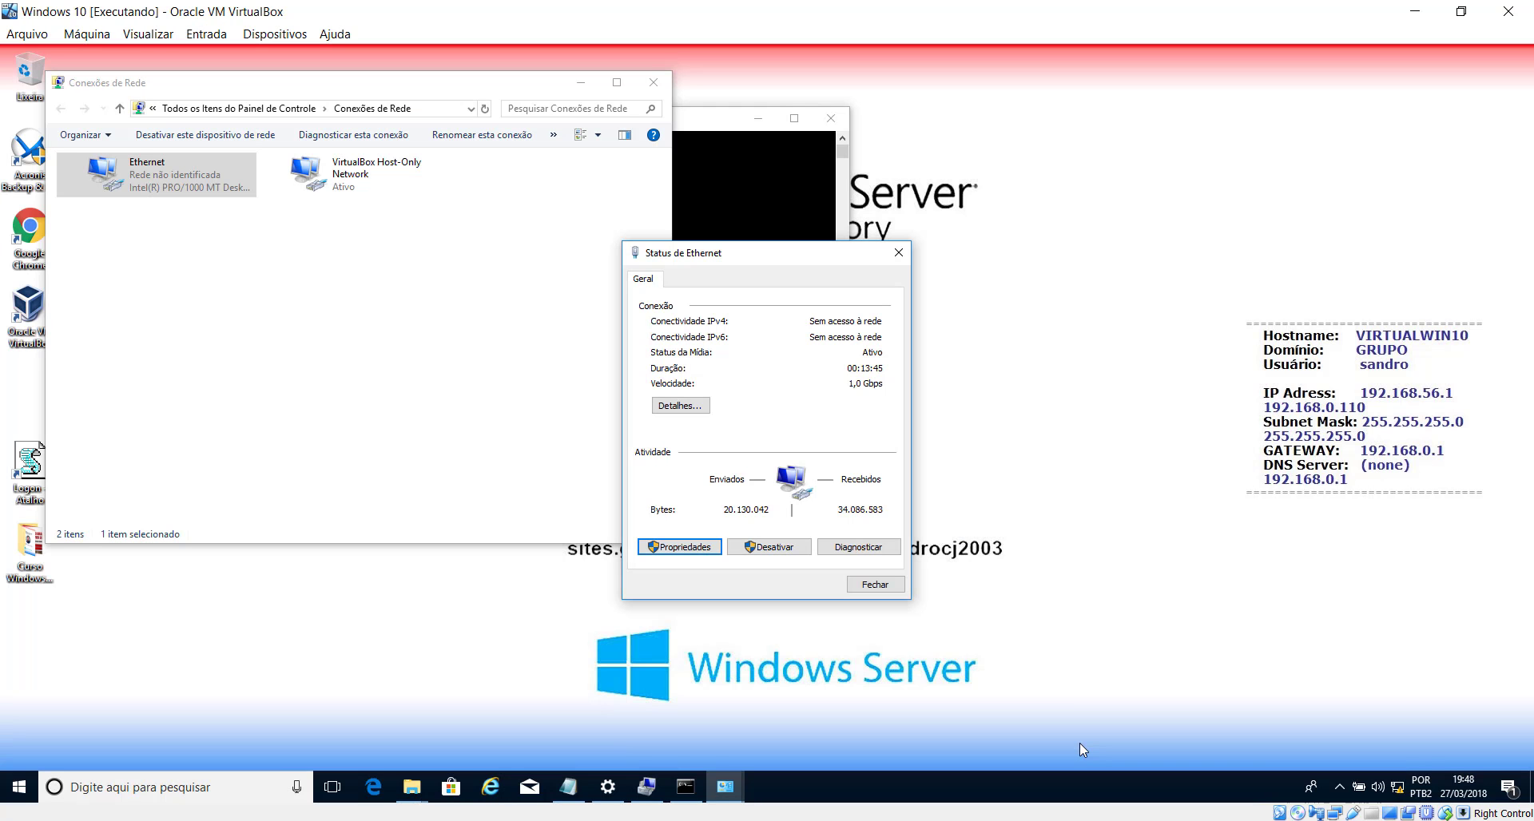
click(876, 584)
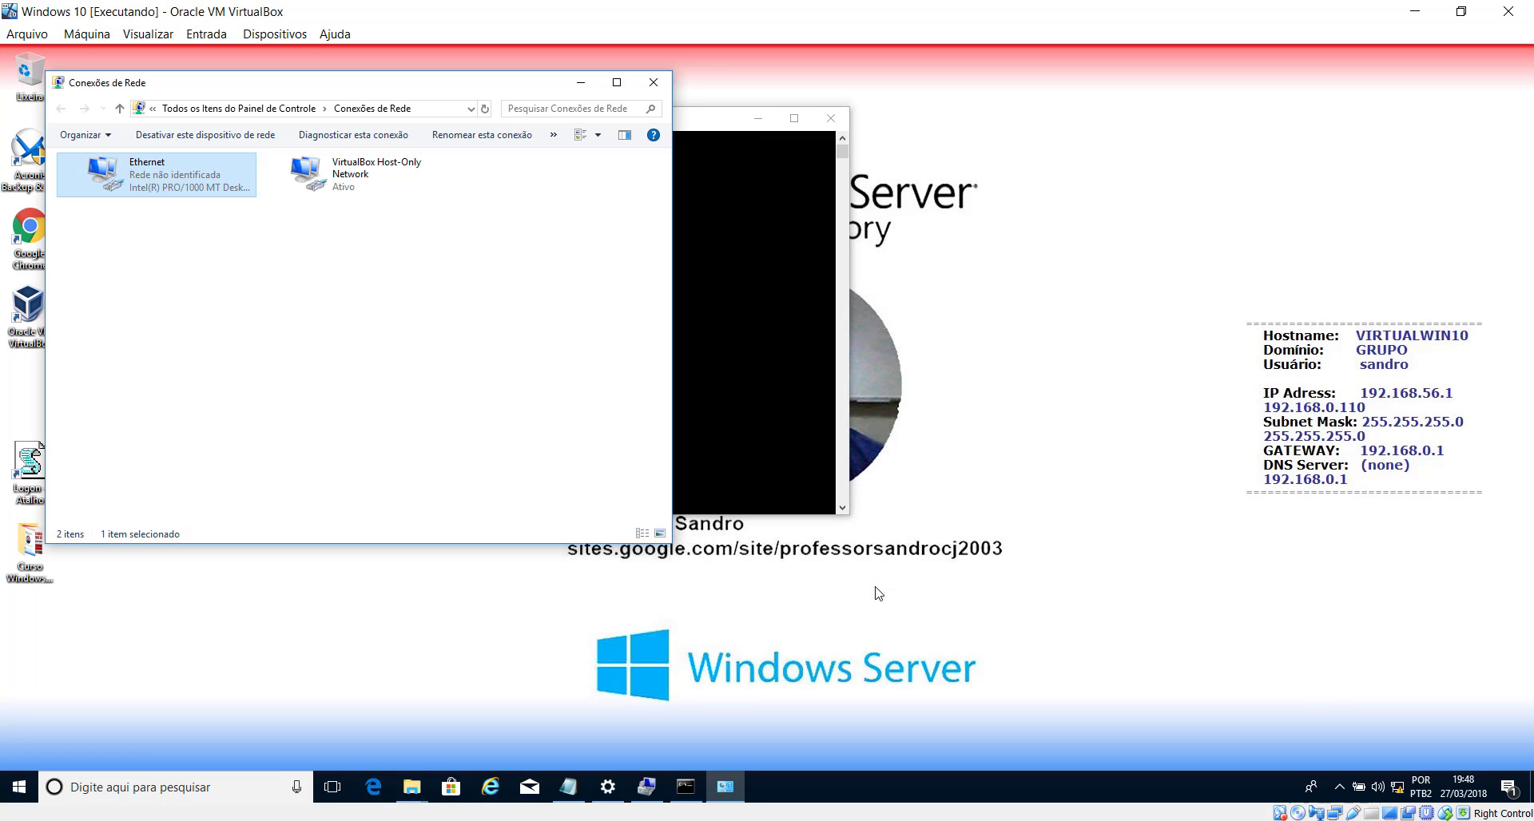
click(713, 304)
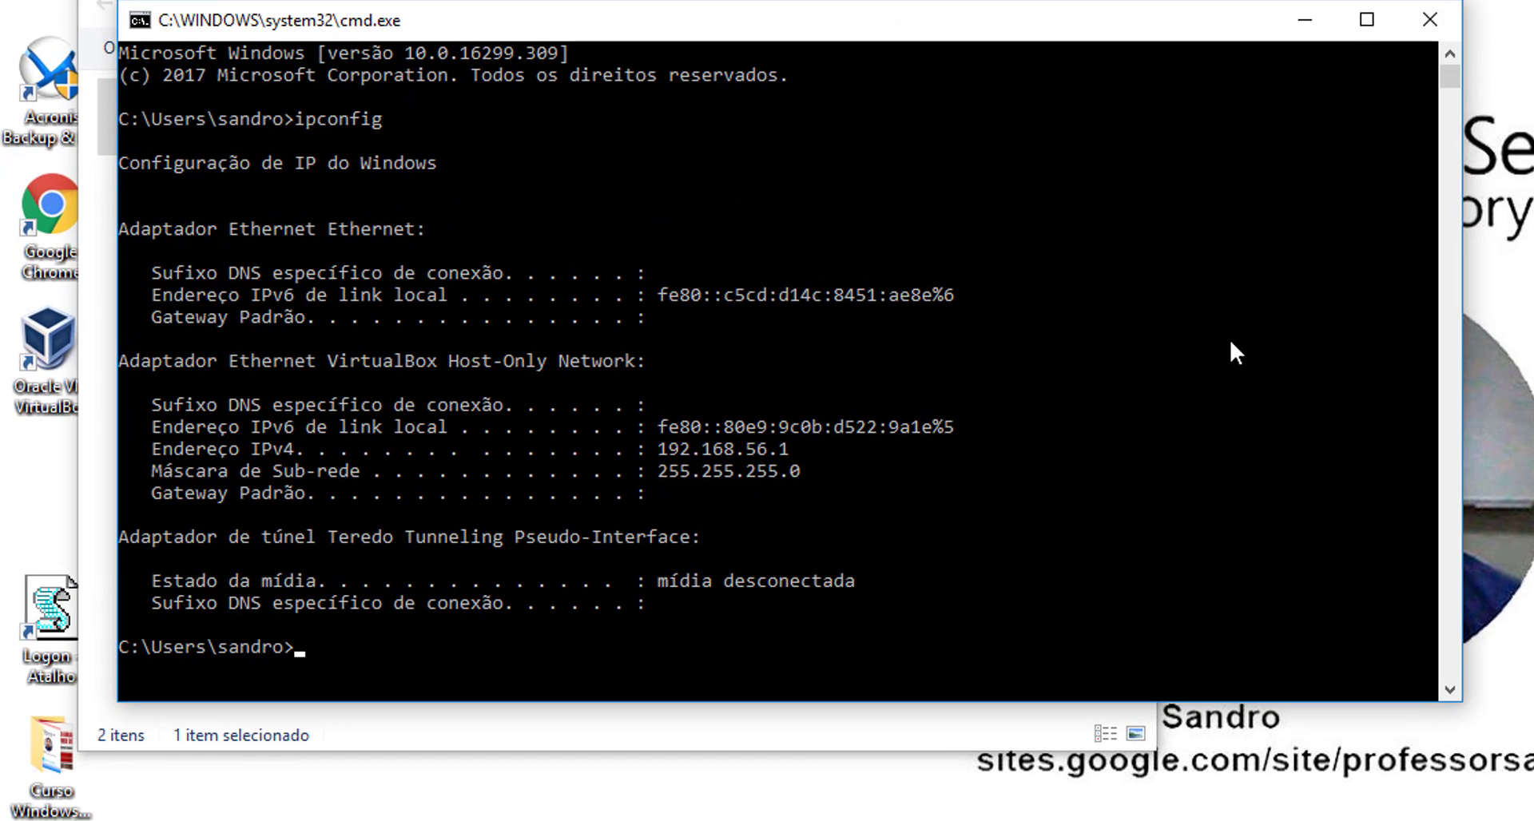
key(Up)
key(Return)
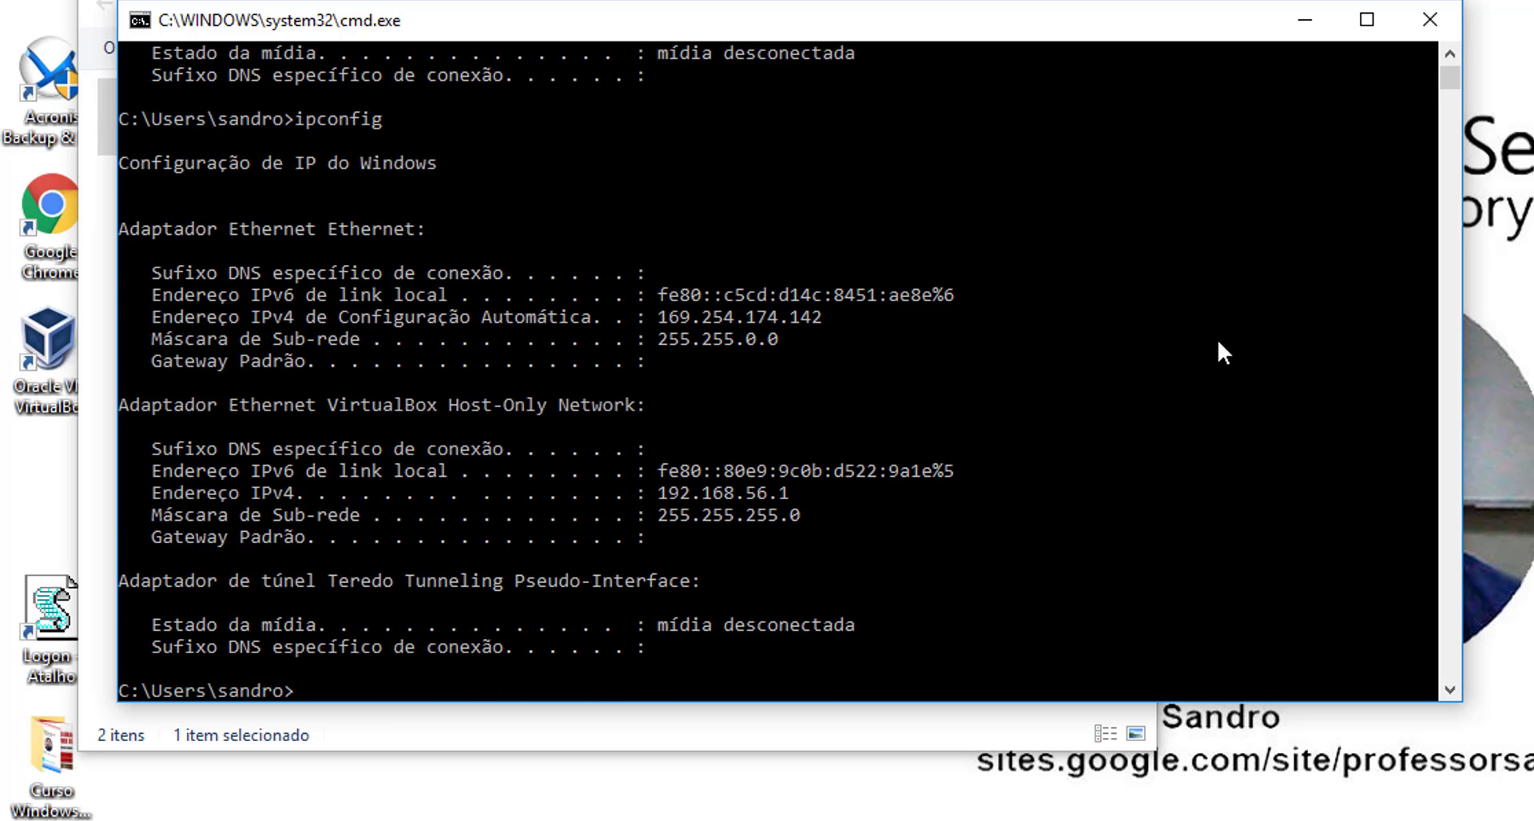
scroll(727, 320, up, 1)
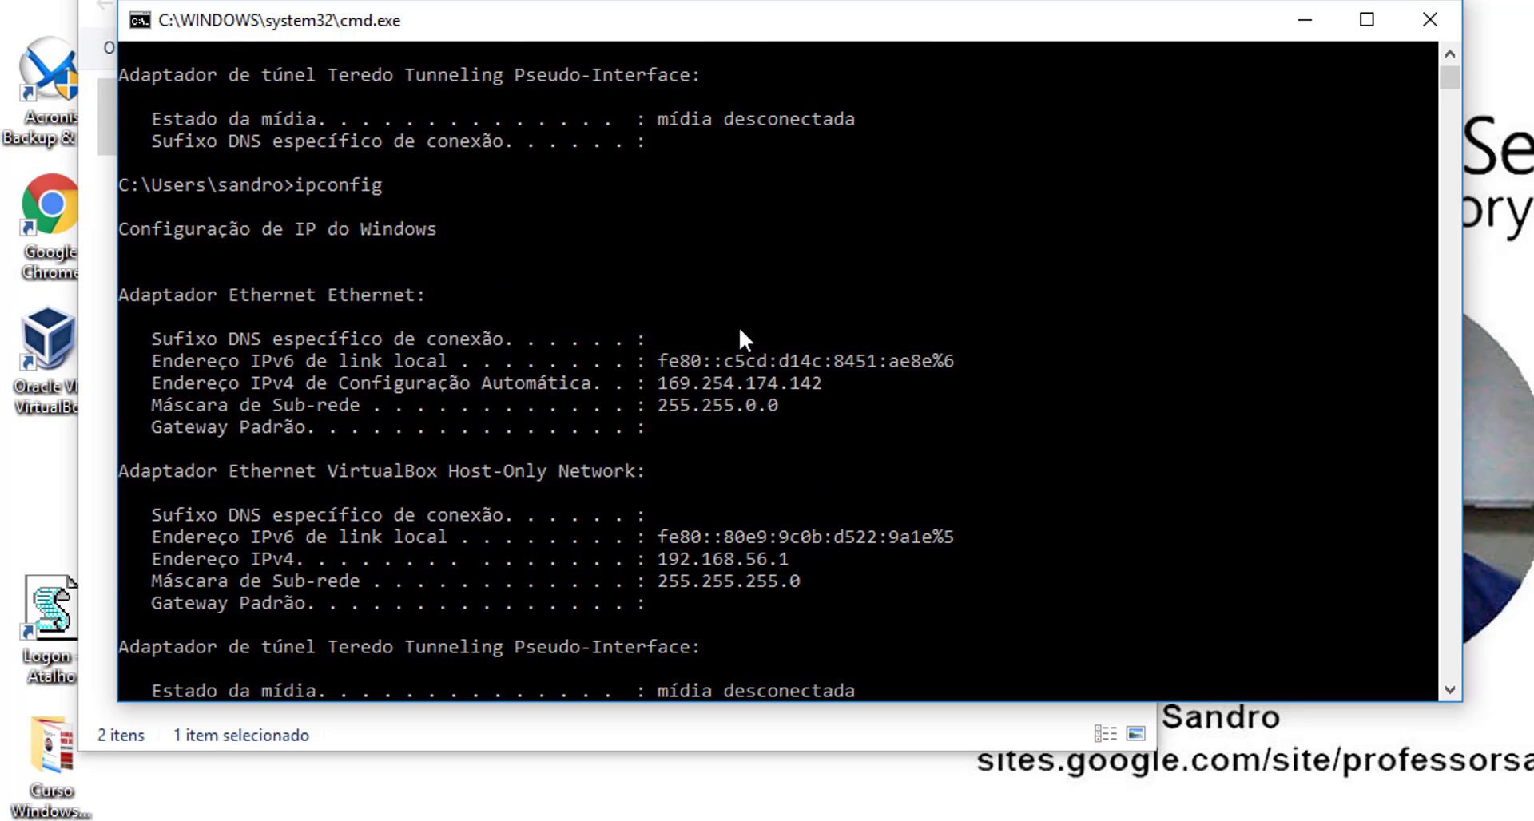
- Release the Ethernet adapter's address with ipconfig /release, then start editing the command into ipconfig /renew
text(ip)
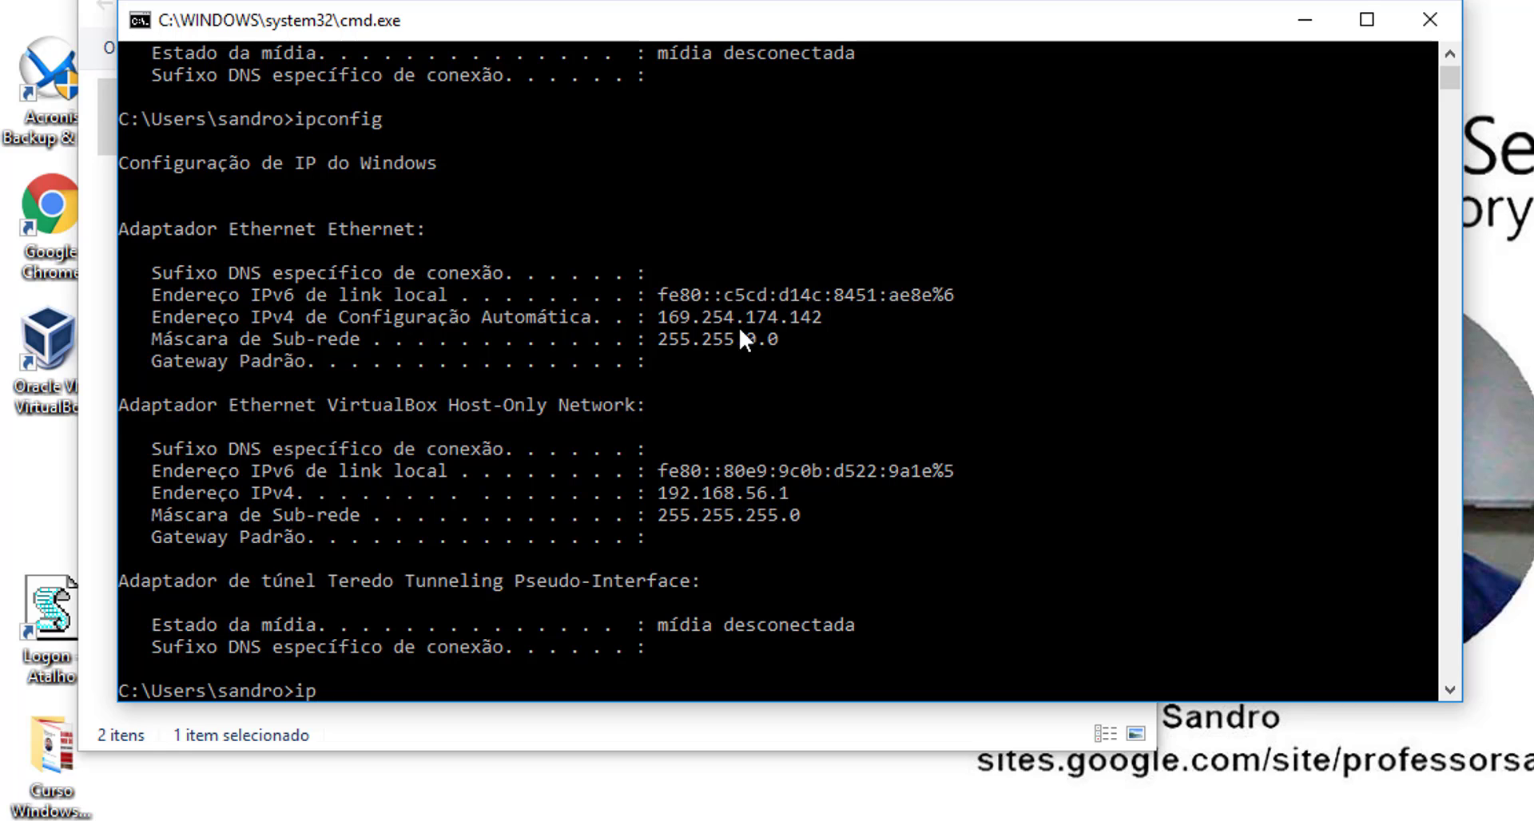
text(config /release)
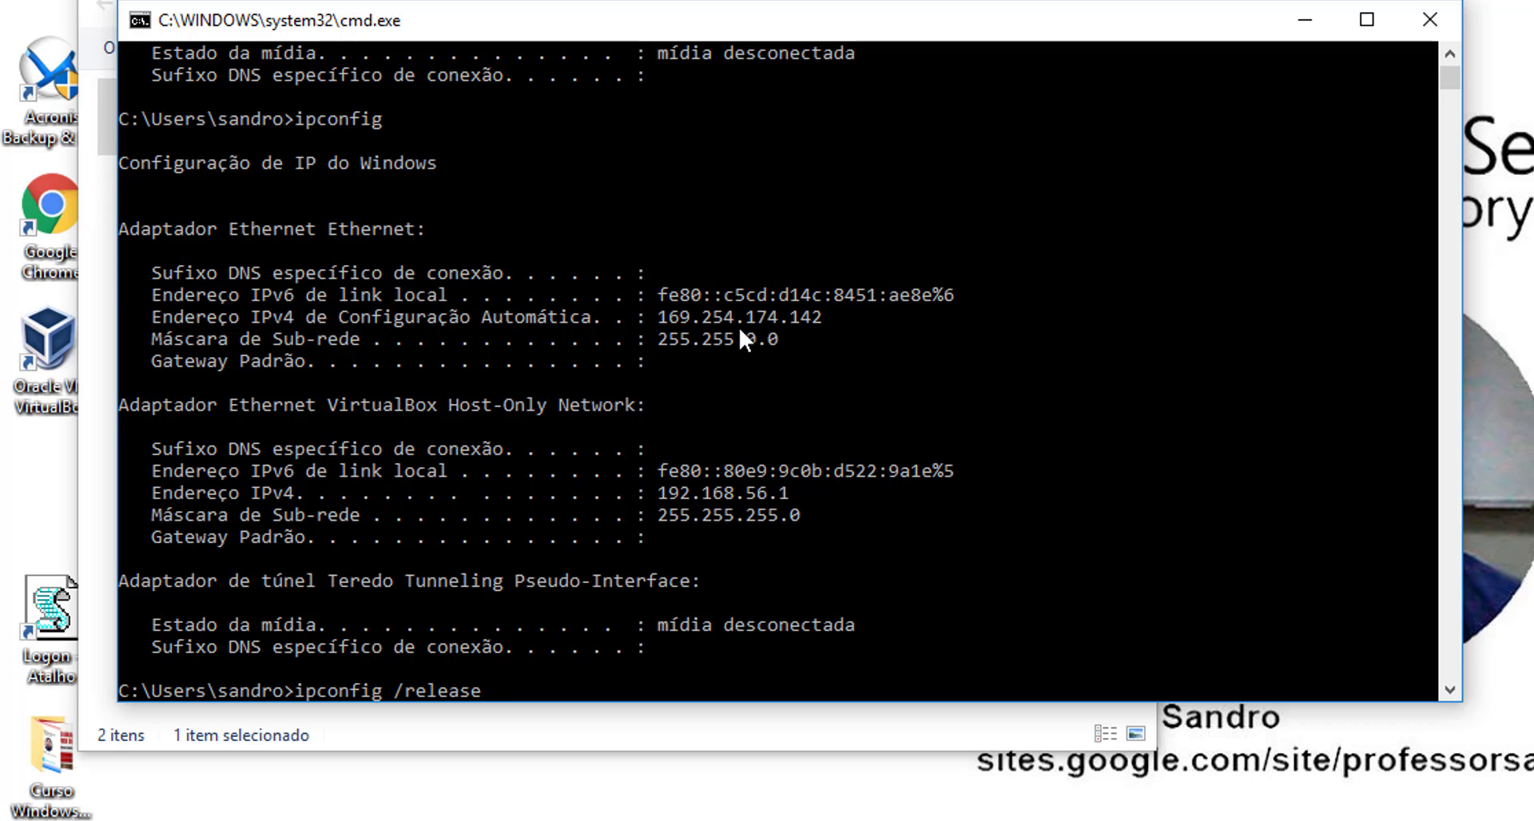
key(Return)
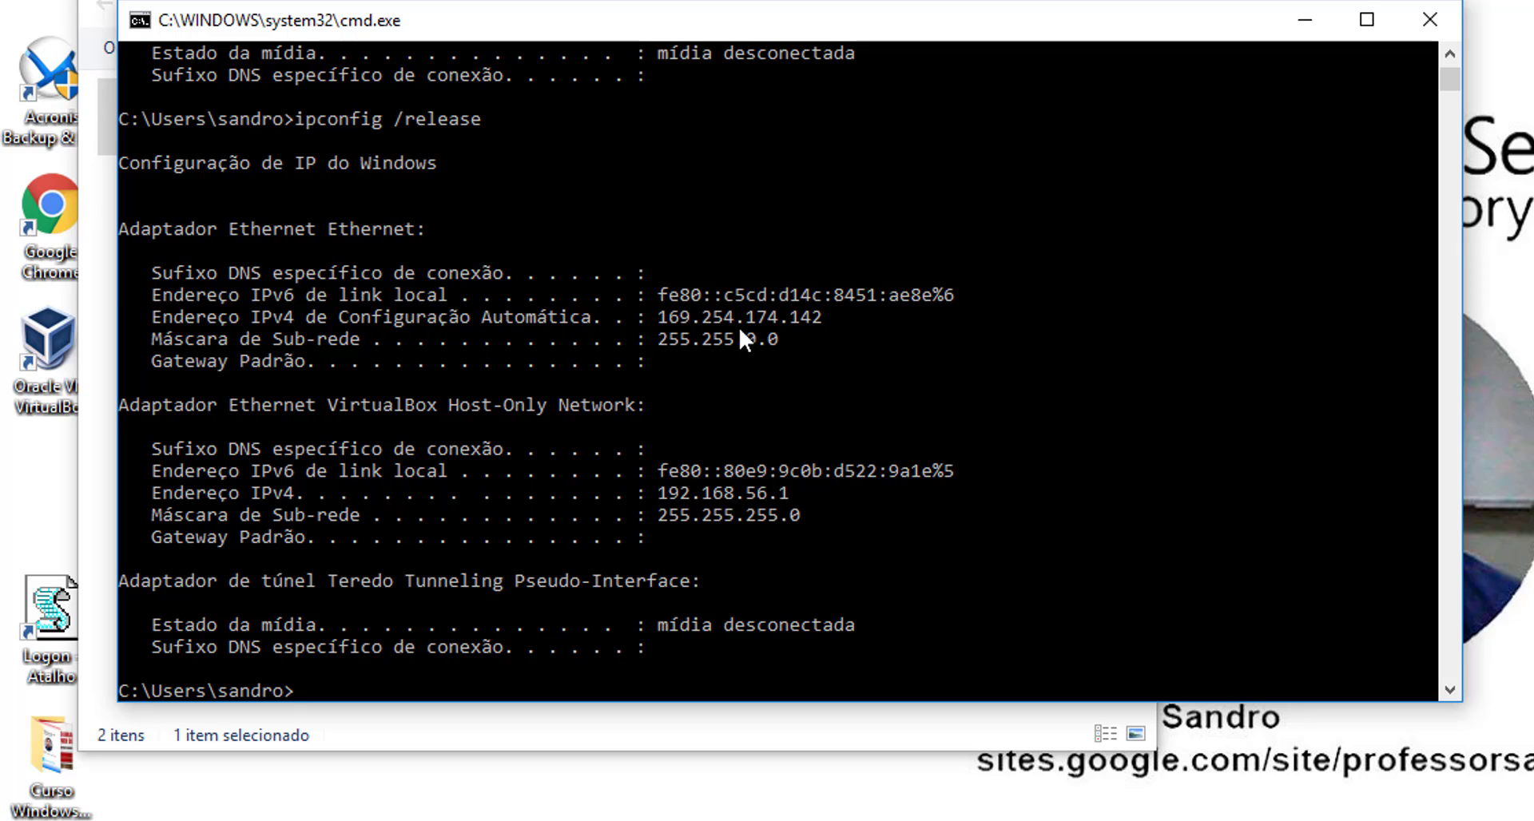
key(Up)
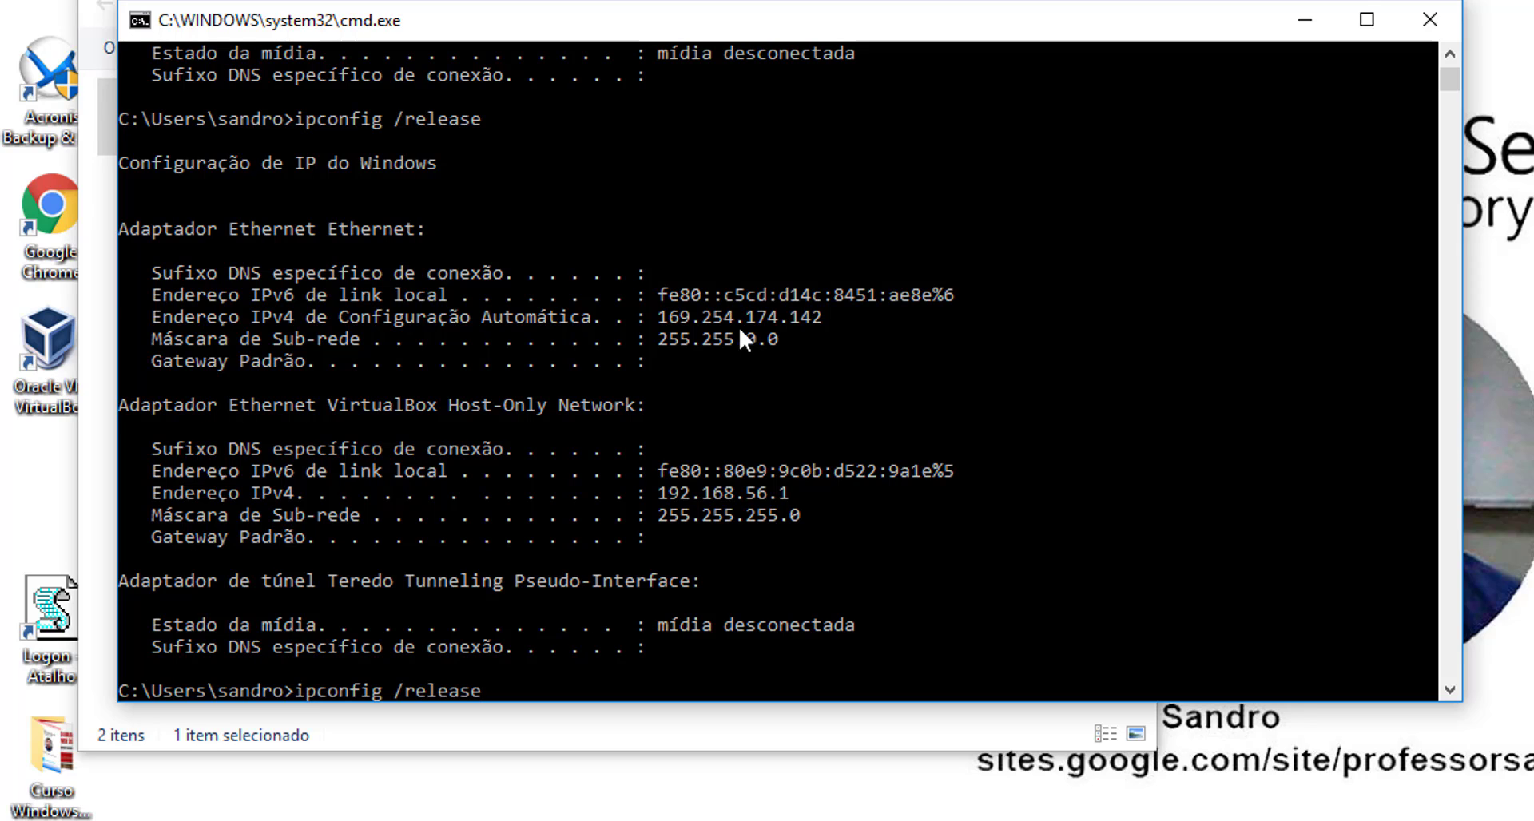
key(BackSpace)
key(BackSpace)
key(BackSpace)
key(BackSpace)
key(BackSpace)
- Run ipconfig /renew to obtain 192.168.10.100, allow network discovery on empresa.com, and run the Logon shortcut
text(new)
key(Return)
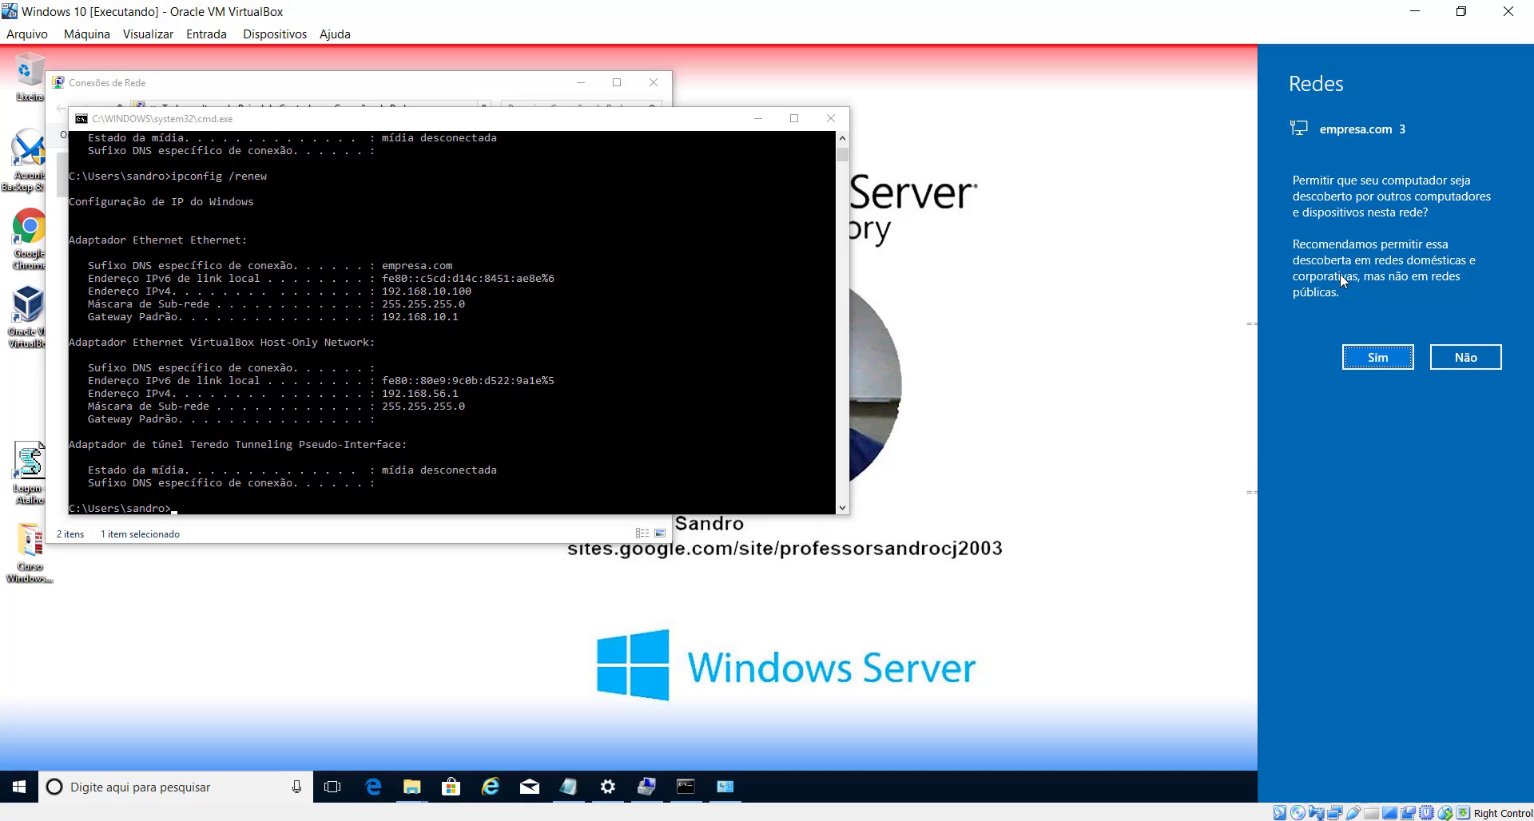
click(1367, 364)
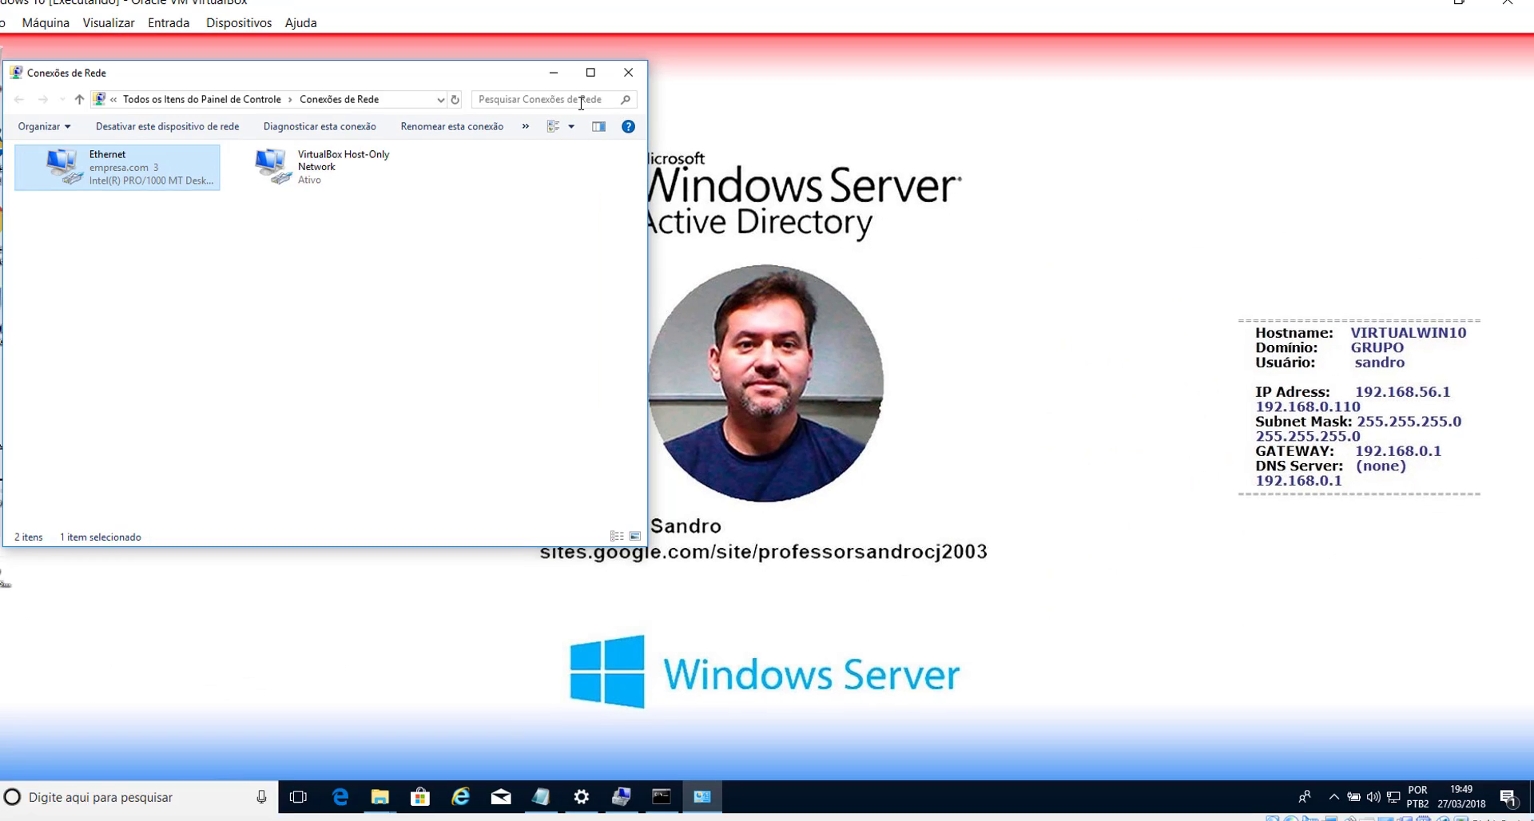
click(580, 84)
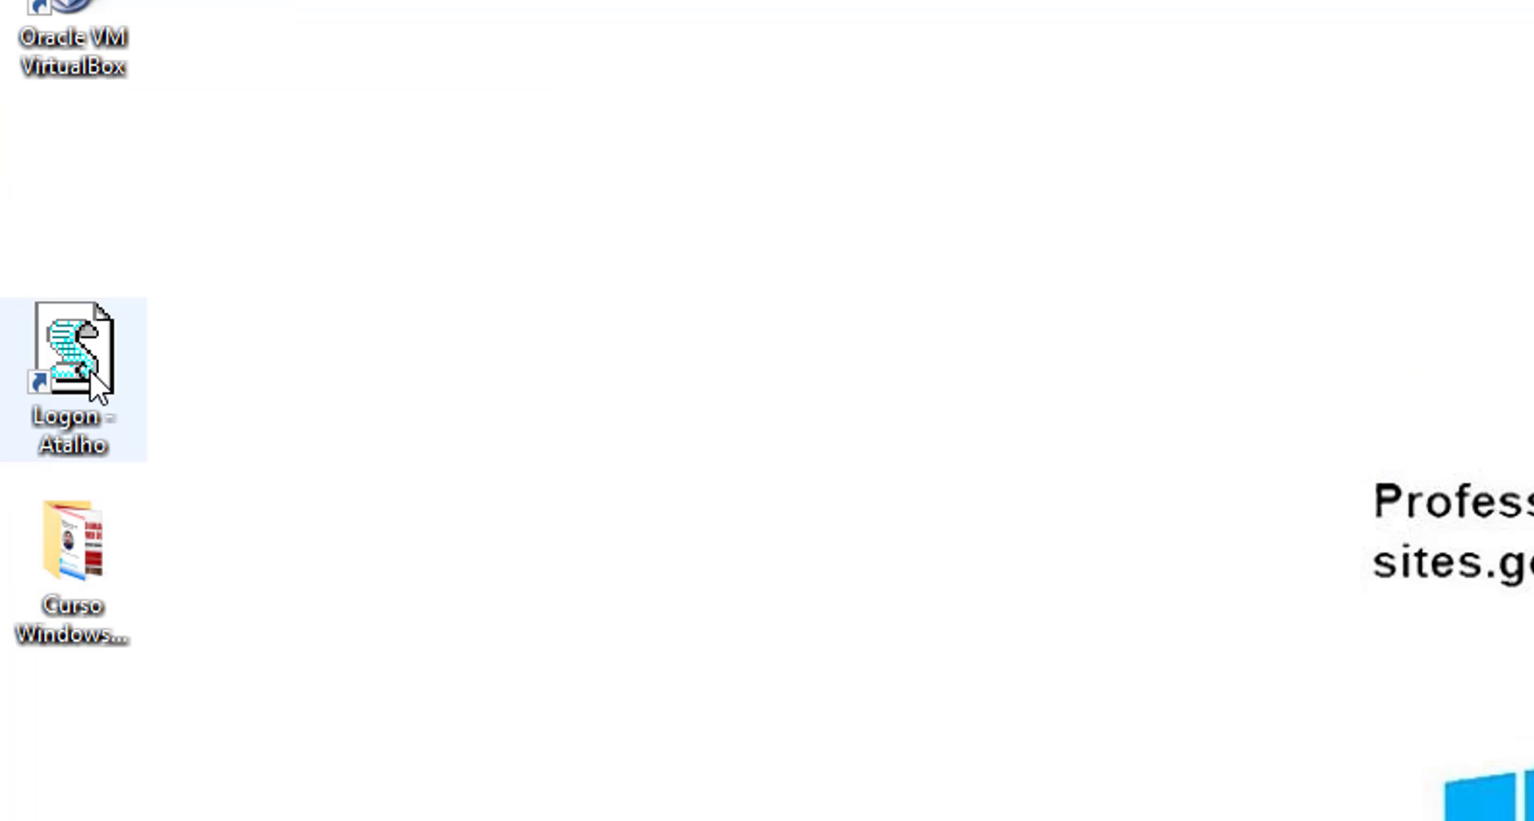
double_click(32, 471)
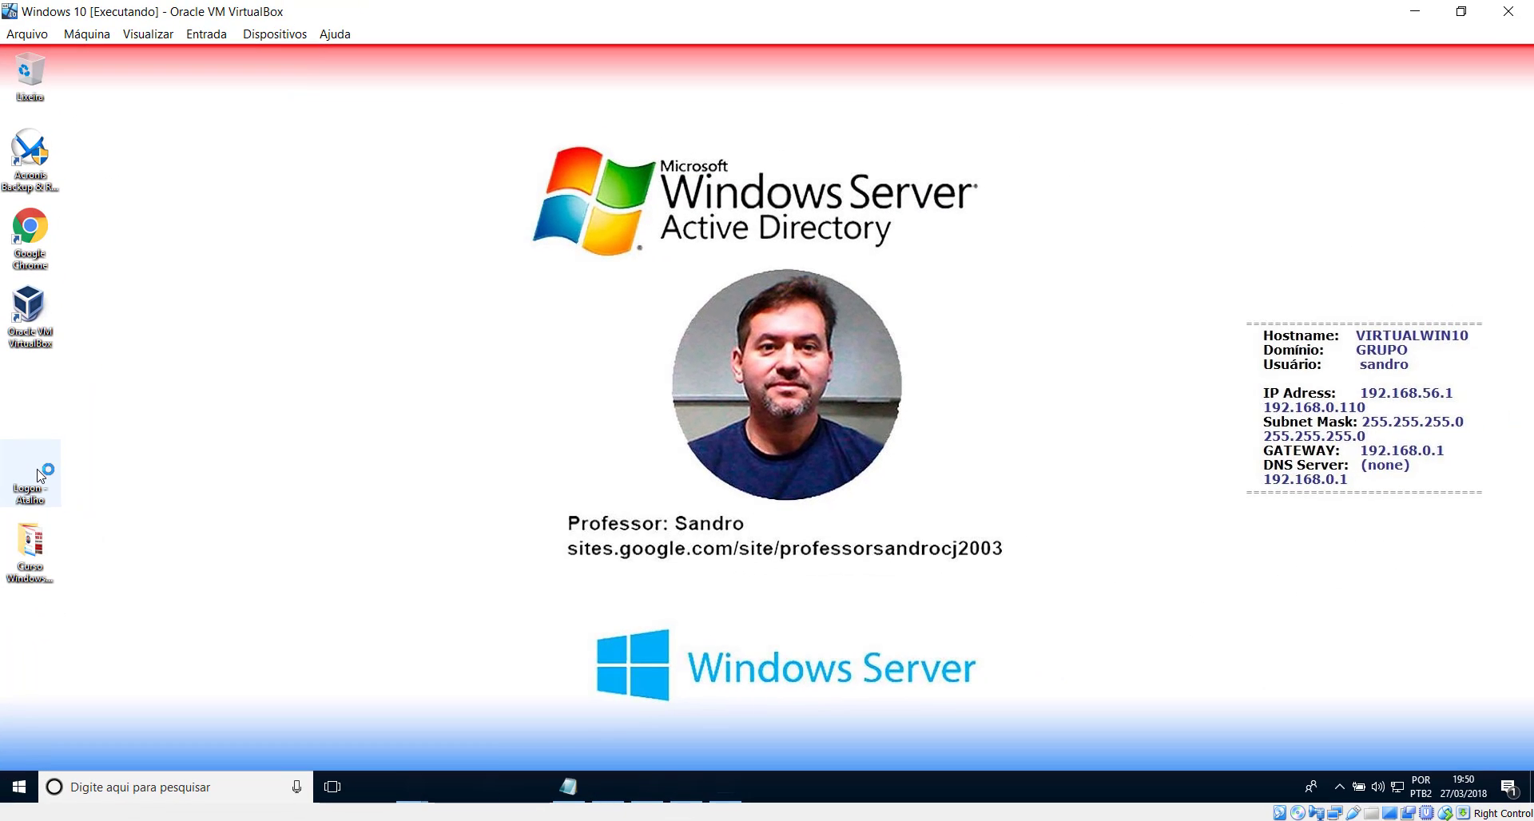
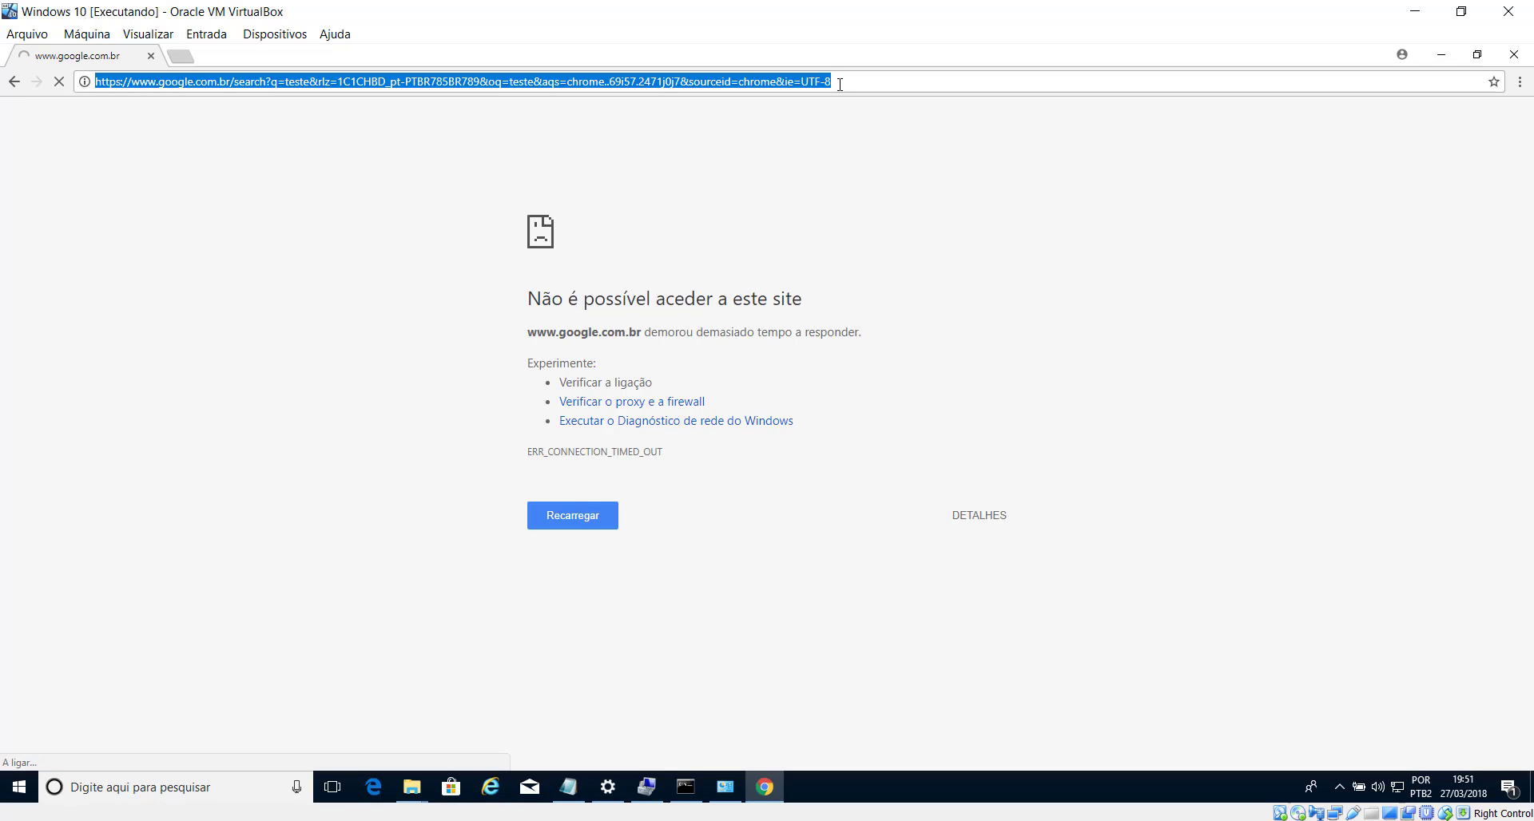
- Search Chrome for 'teste', see it still time out, then switch to the Server 2008 VM
text(t)
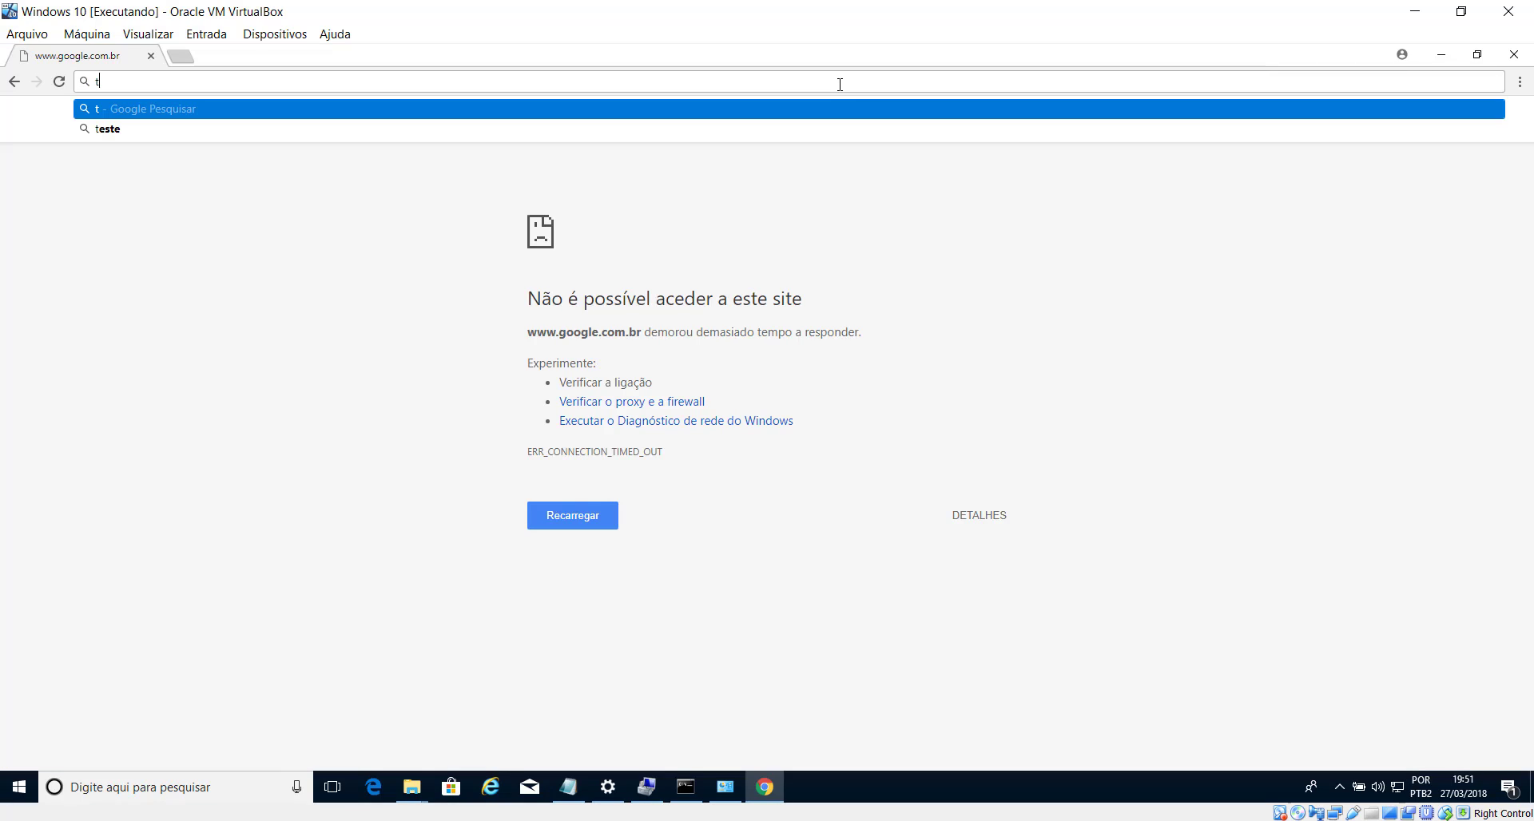
text(este)
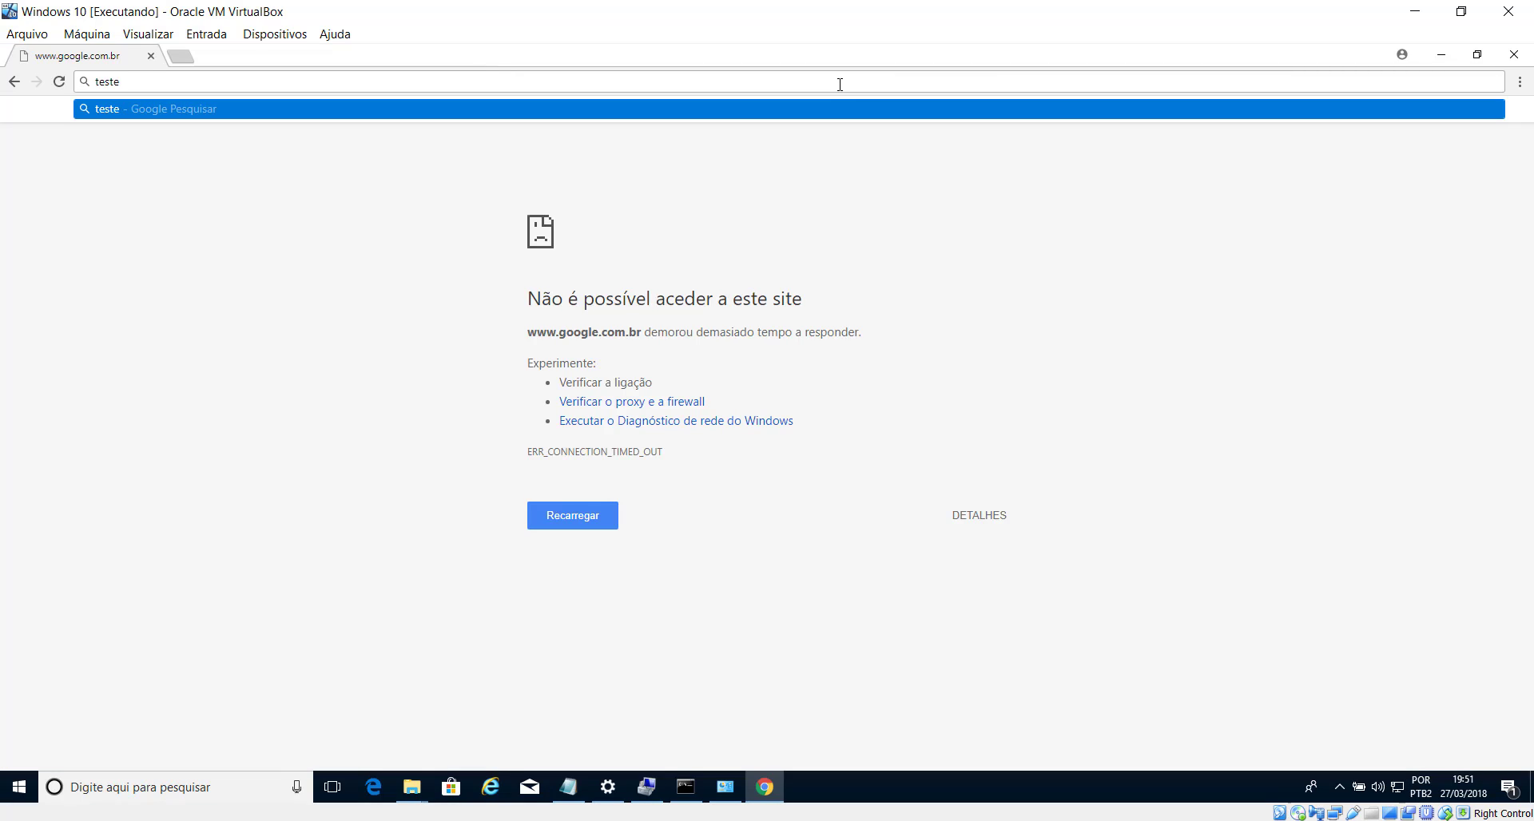
key(Return)
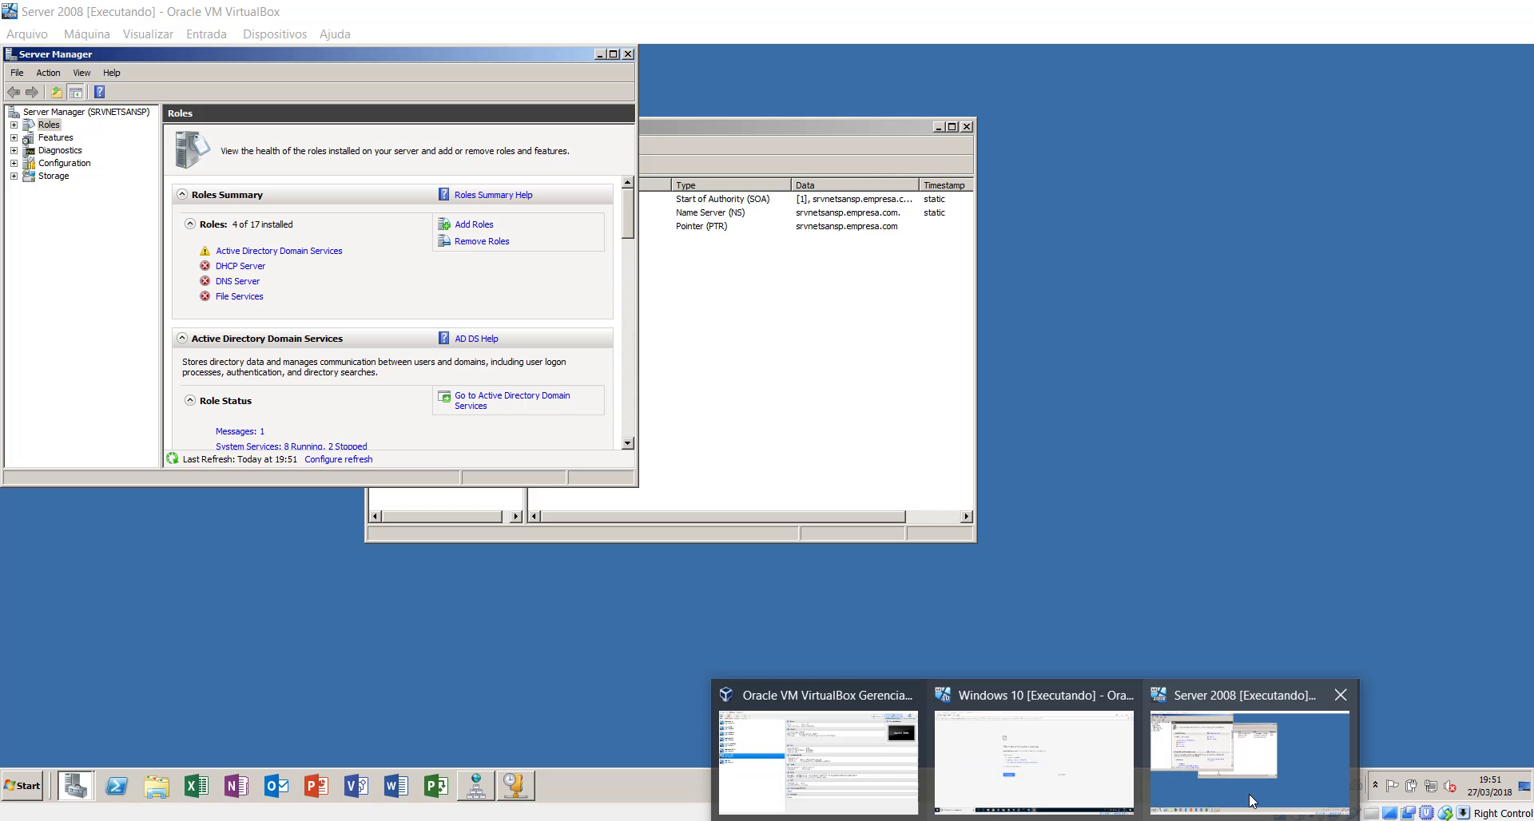
click(1248, 794)
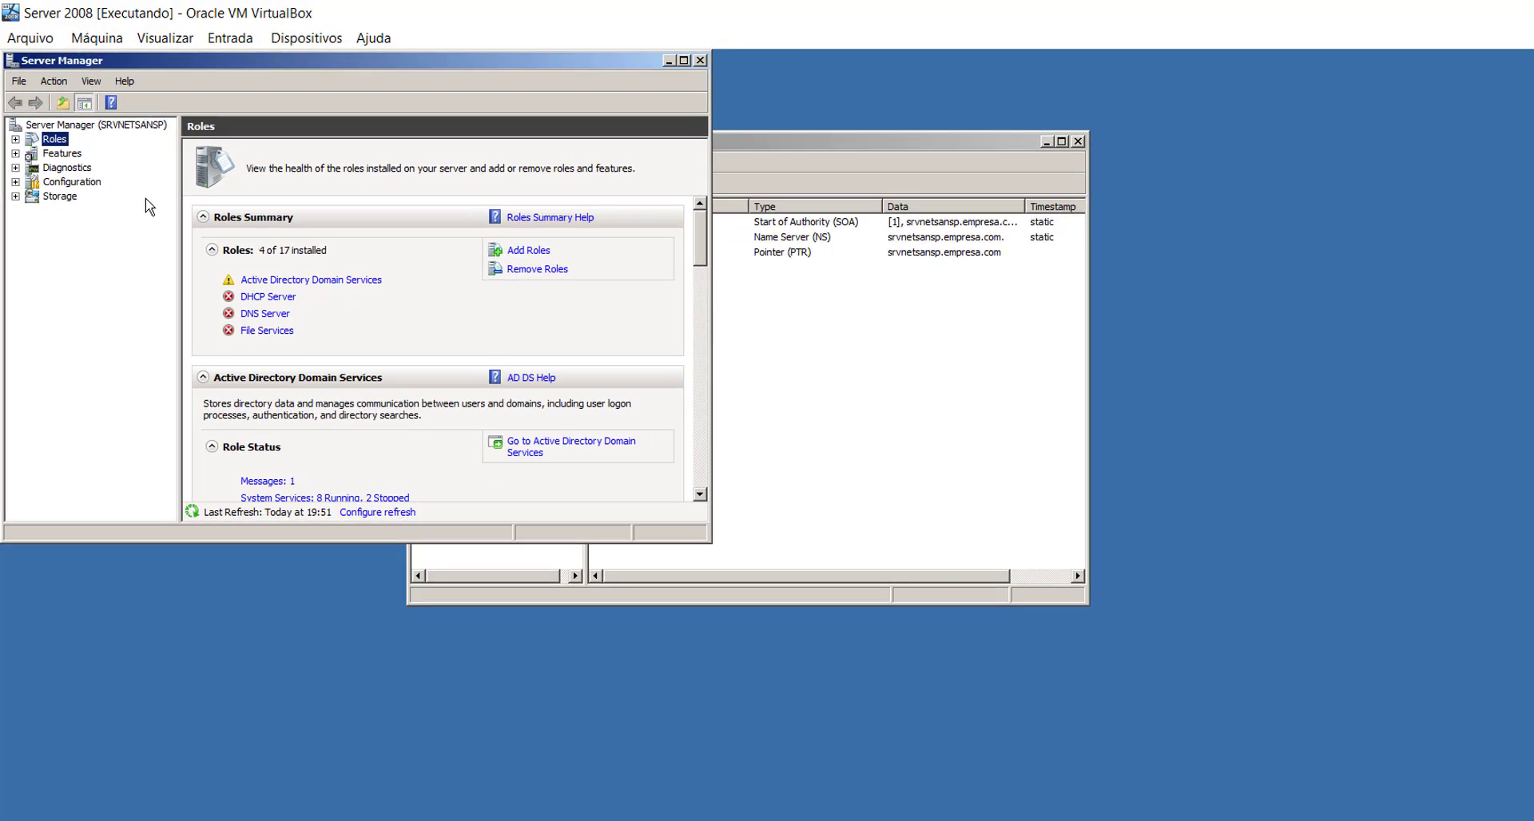
- Install the Network Policy and Access Services role with Routing and Remote Access Services
click(50, 125)
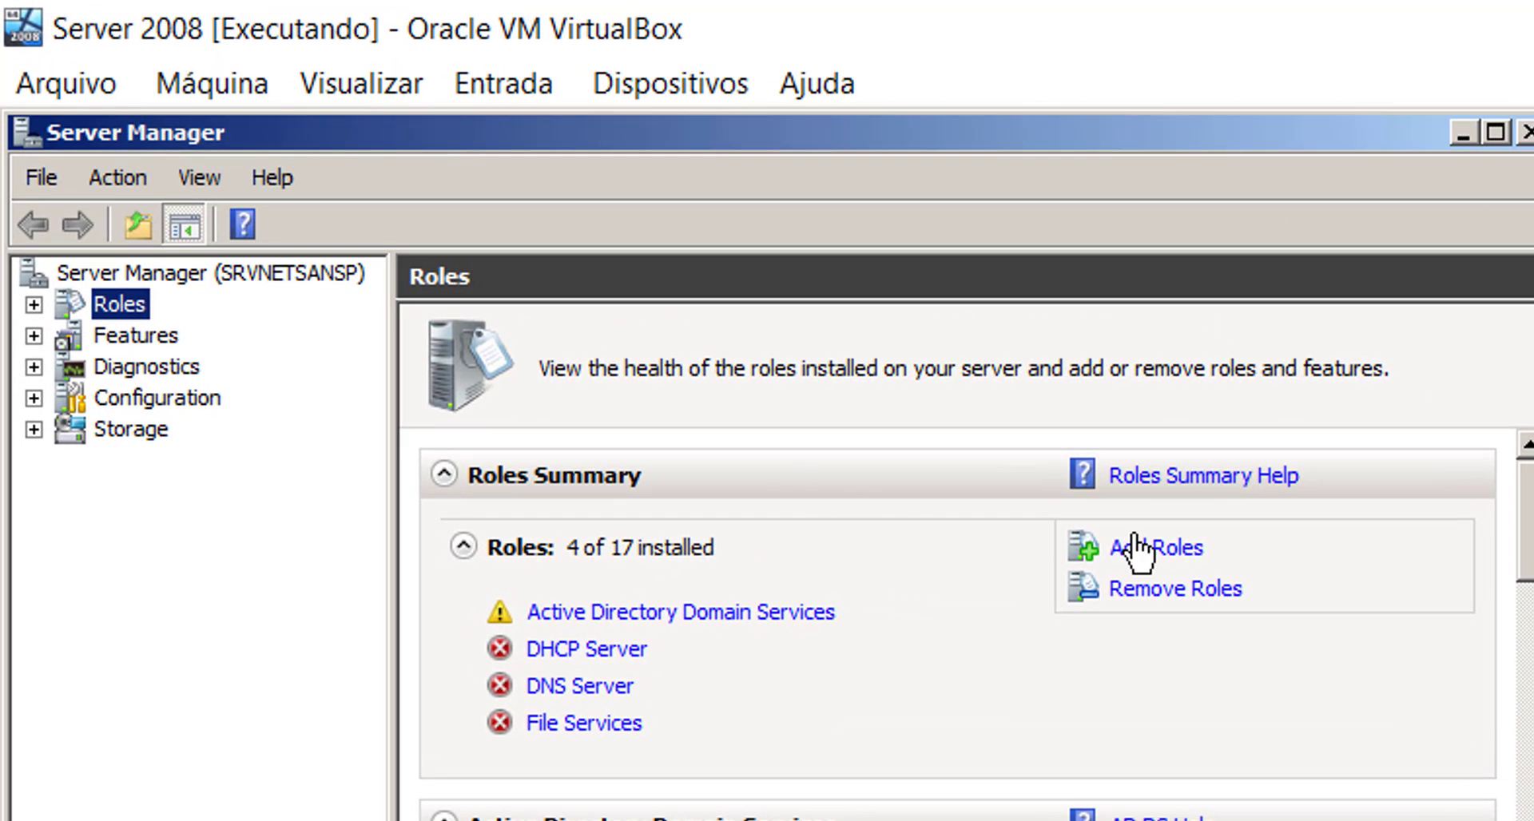
click(1164, 551)
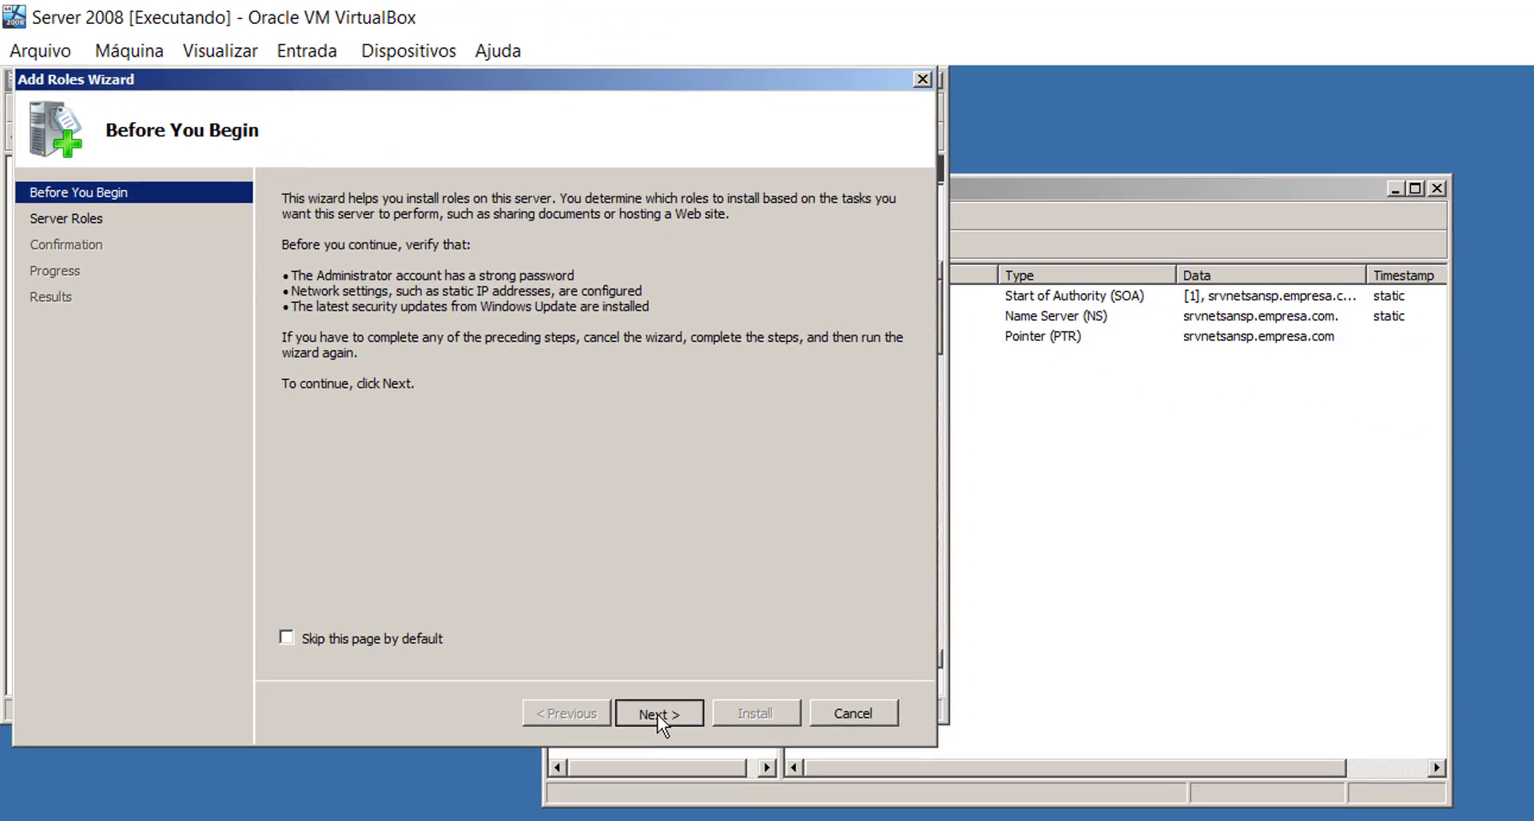
click(603, 620)
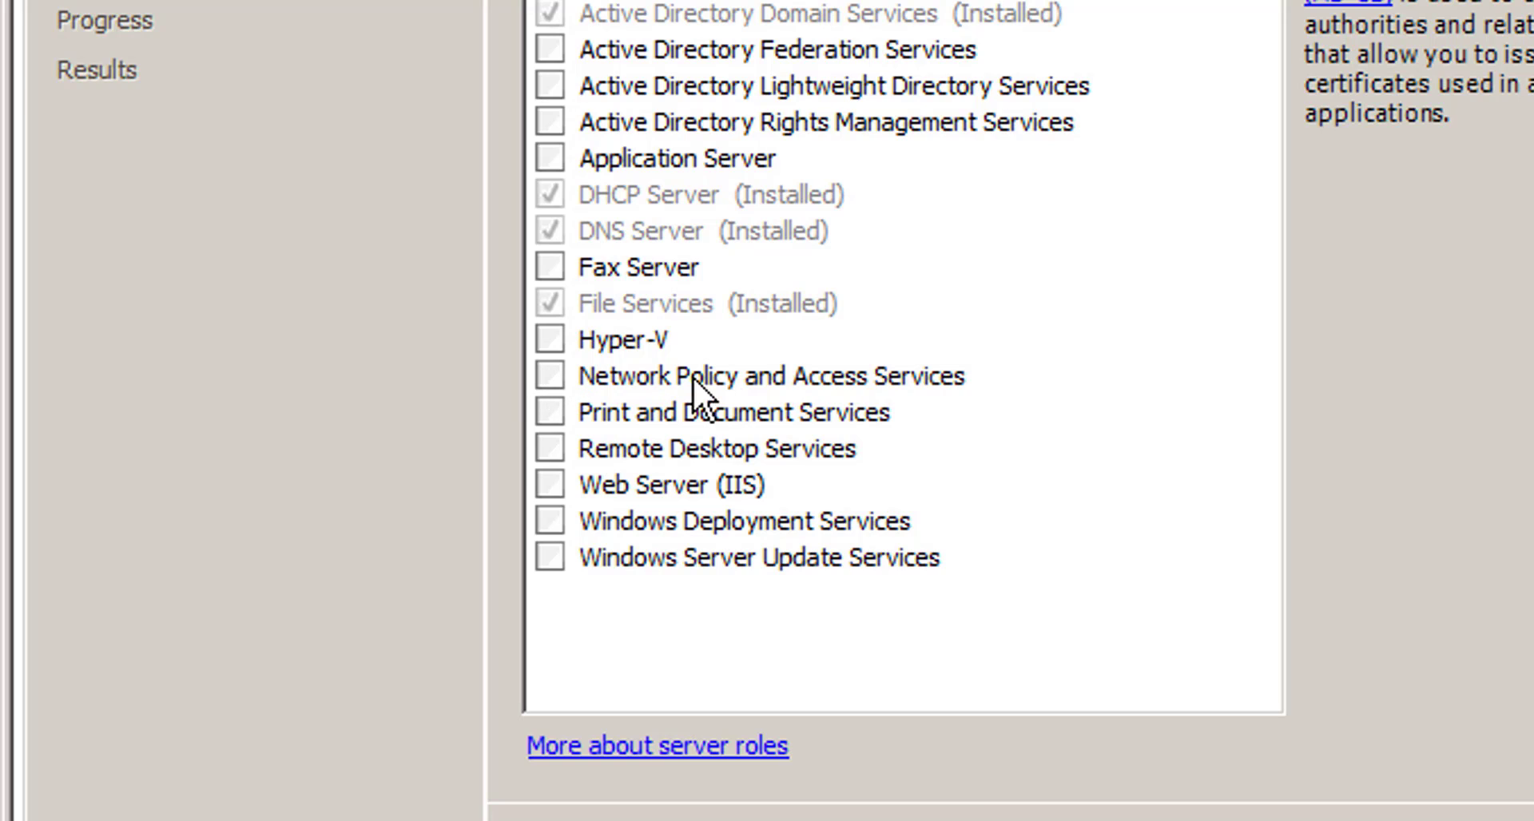
click(550, 377)
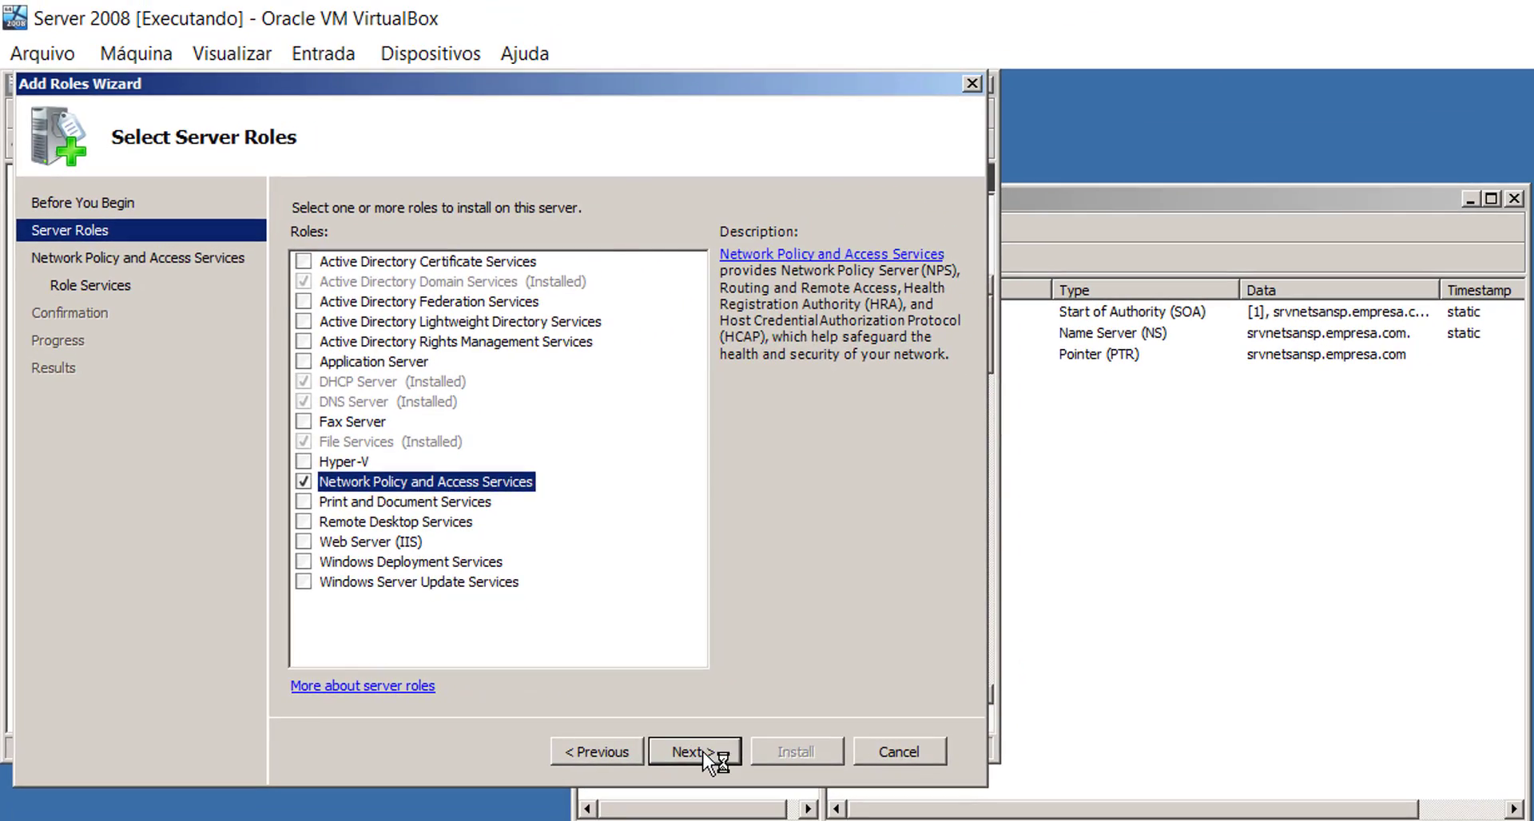
click(703, 751)
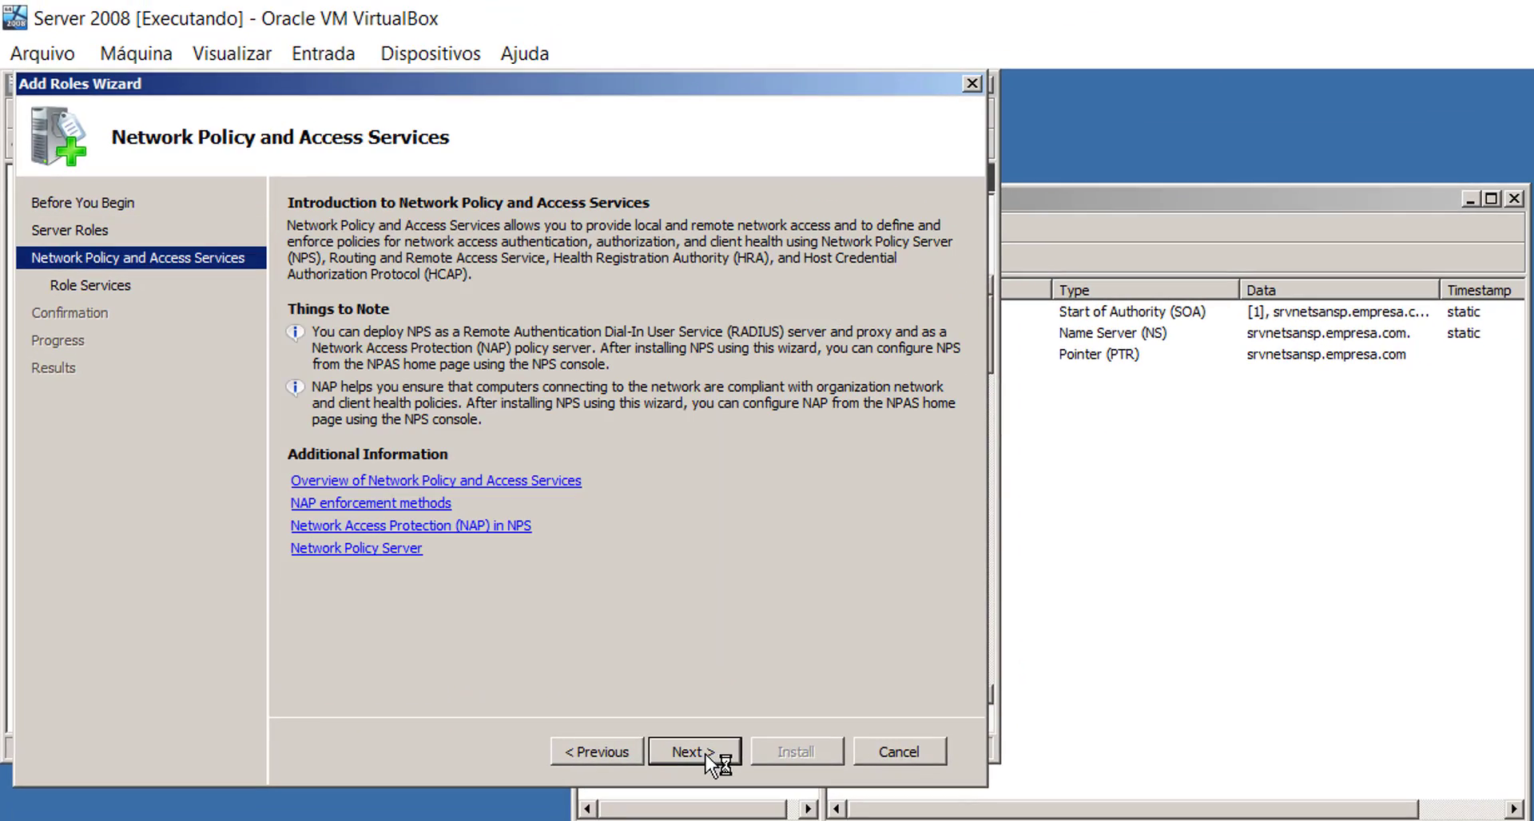
click(706, 754)
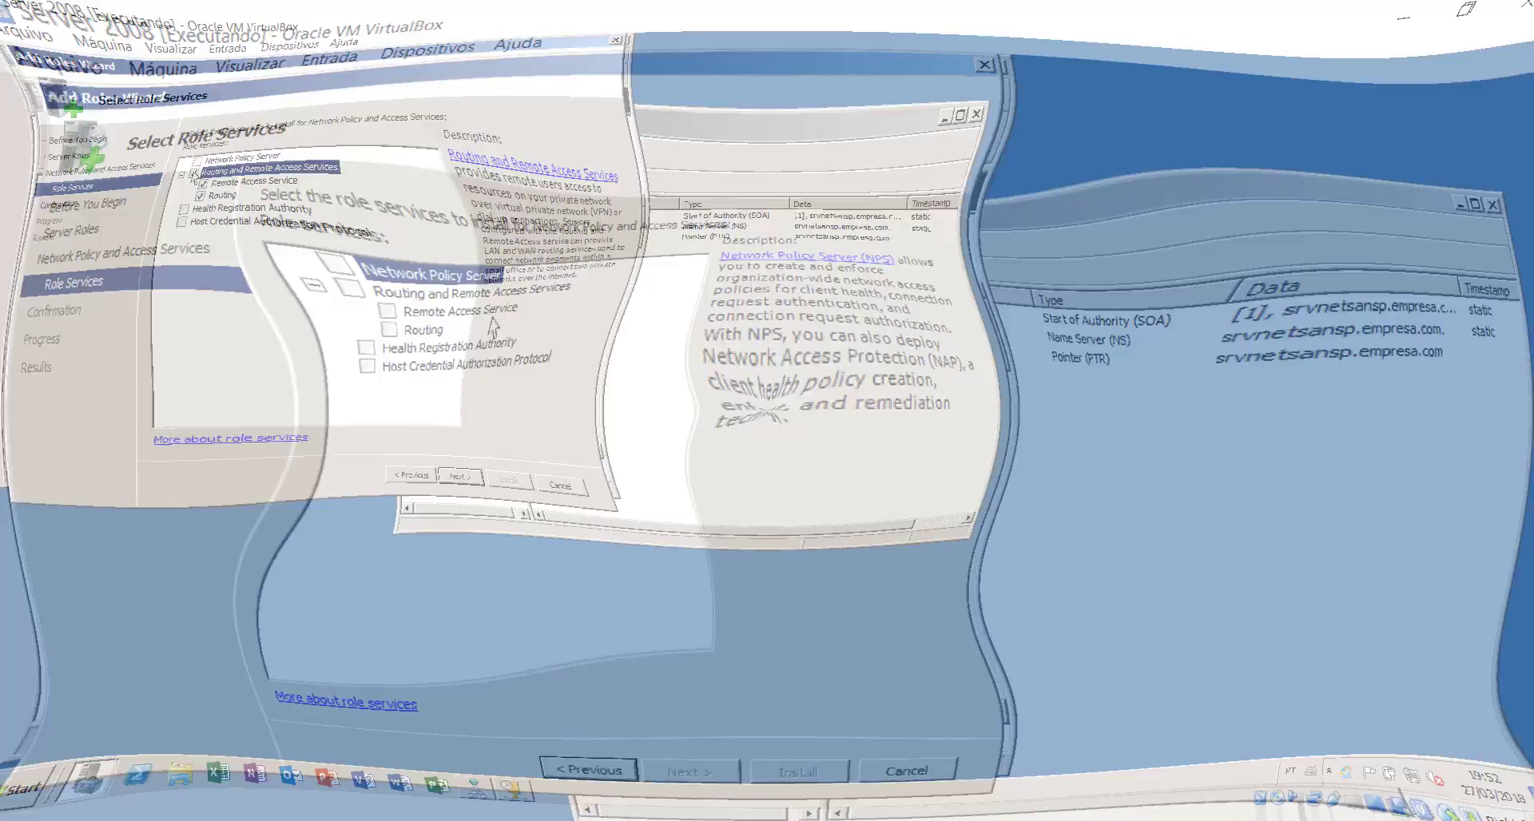
click(326, 281)
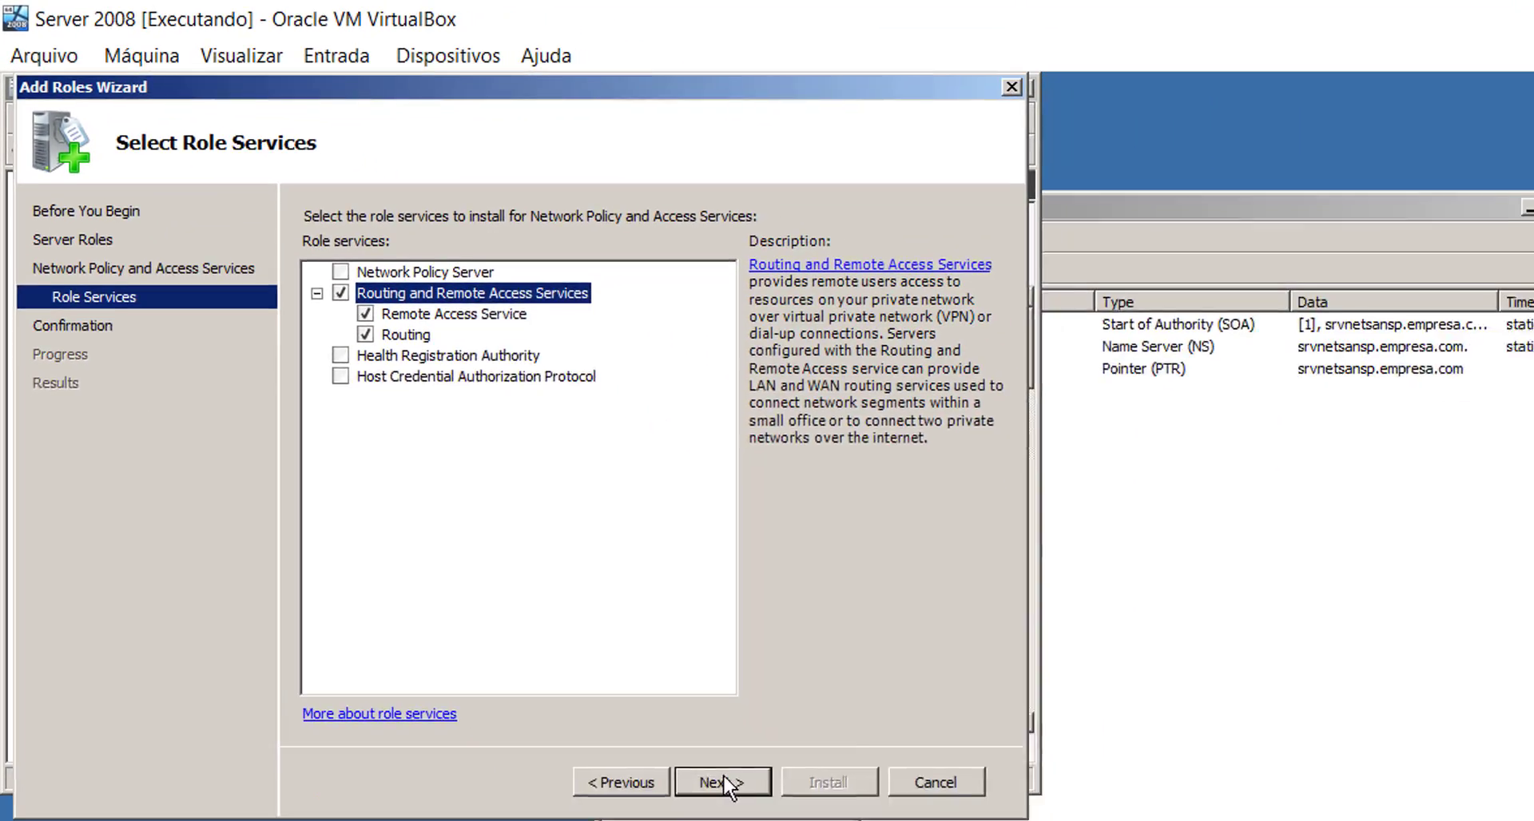
click(696, 755)
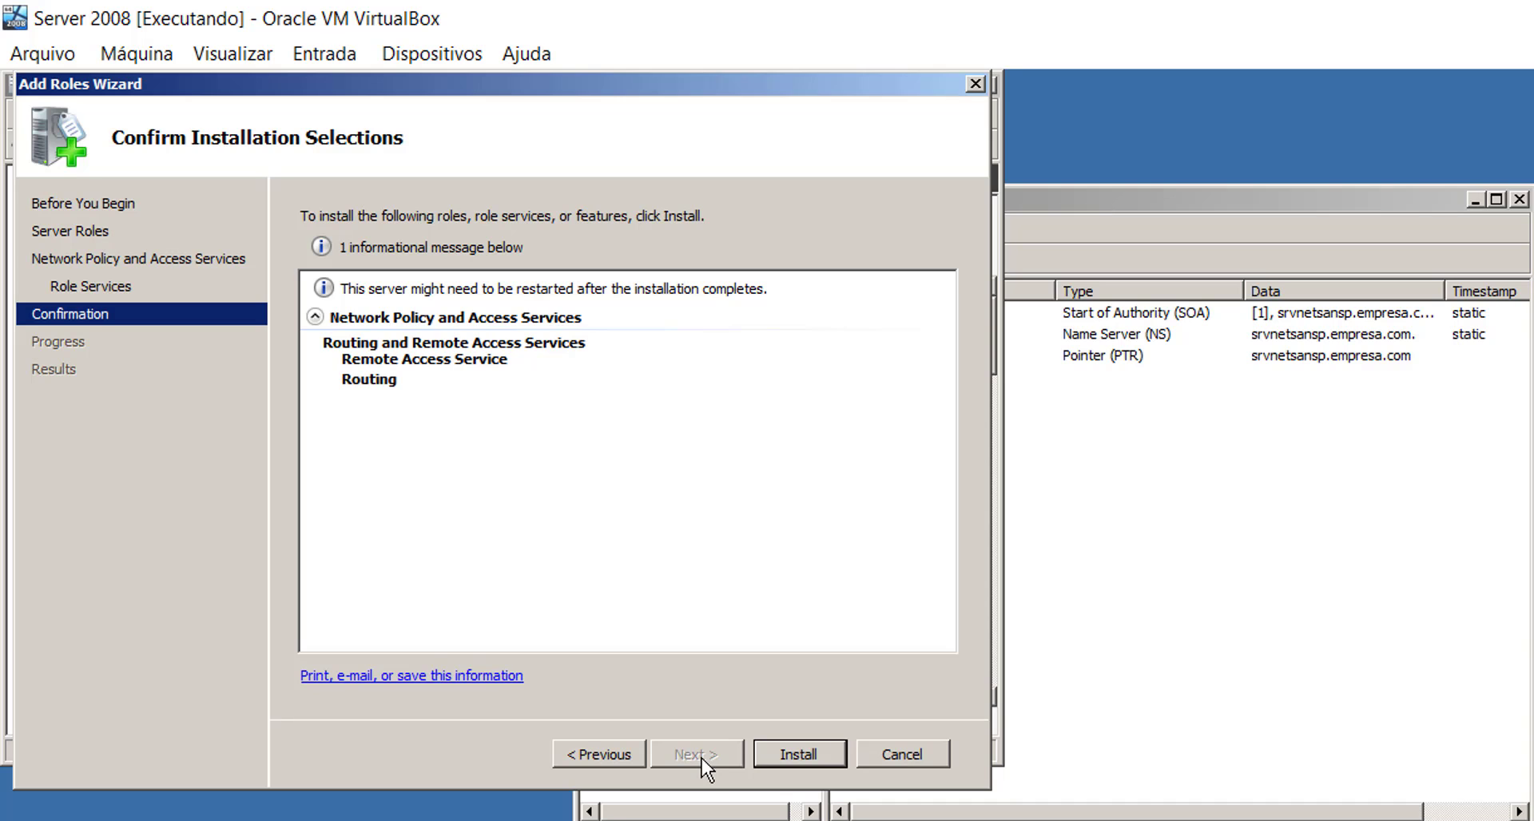
click(799, 754)
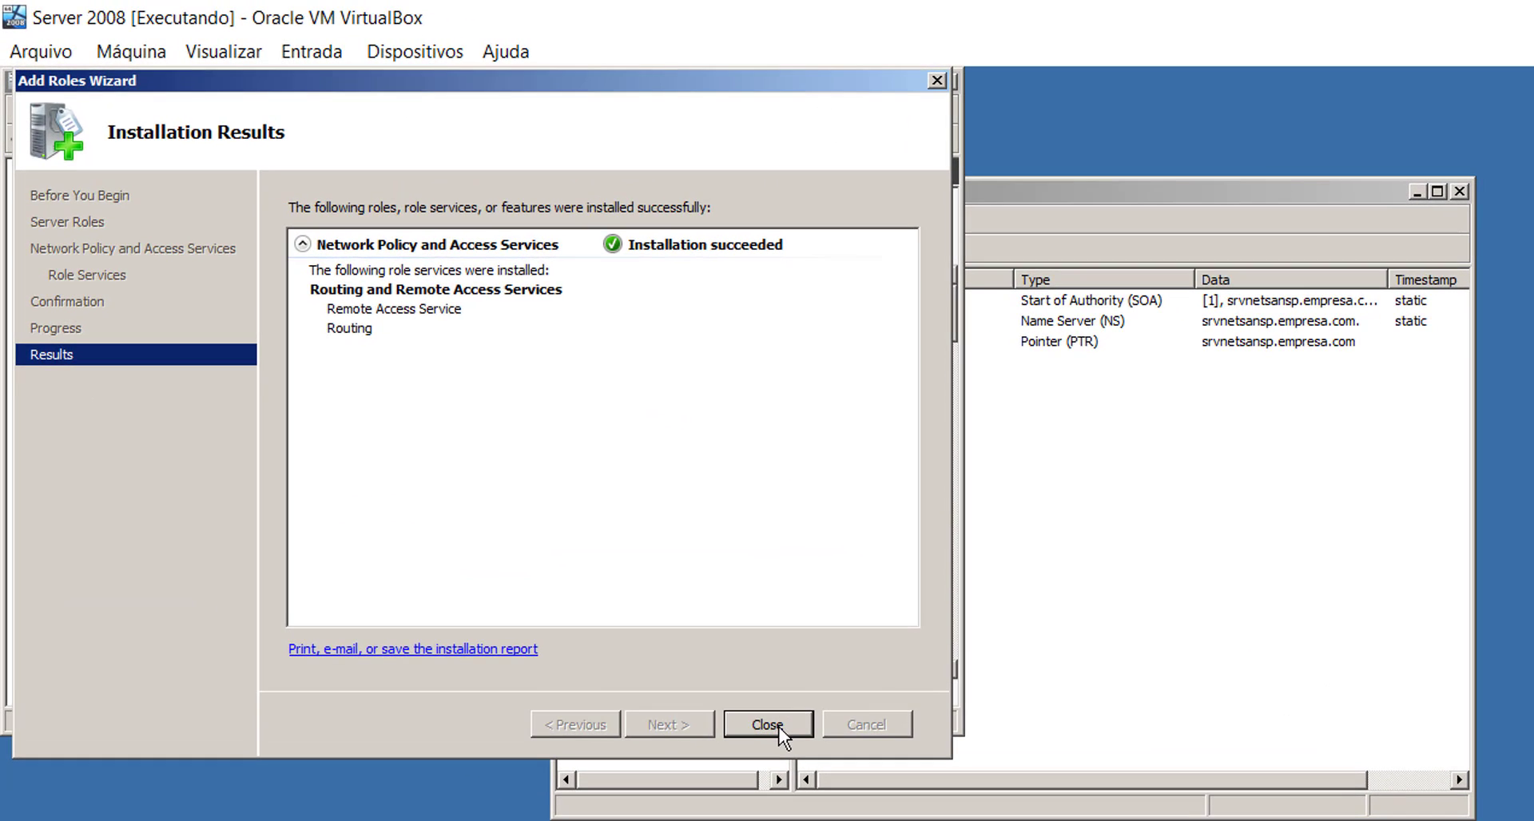
click(768, 724)
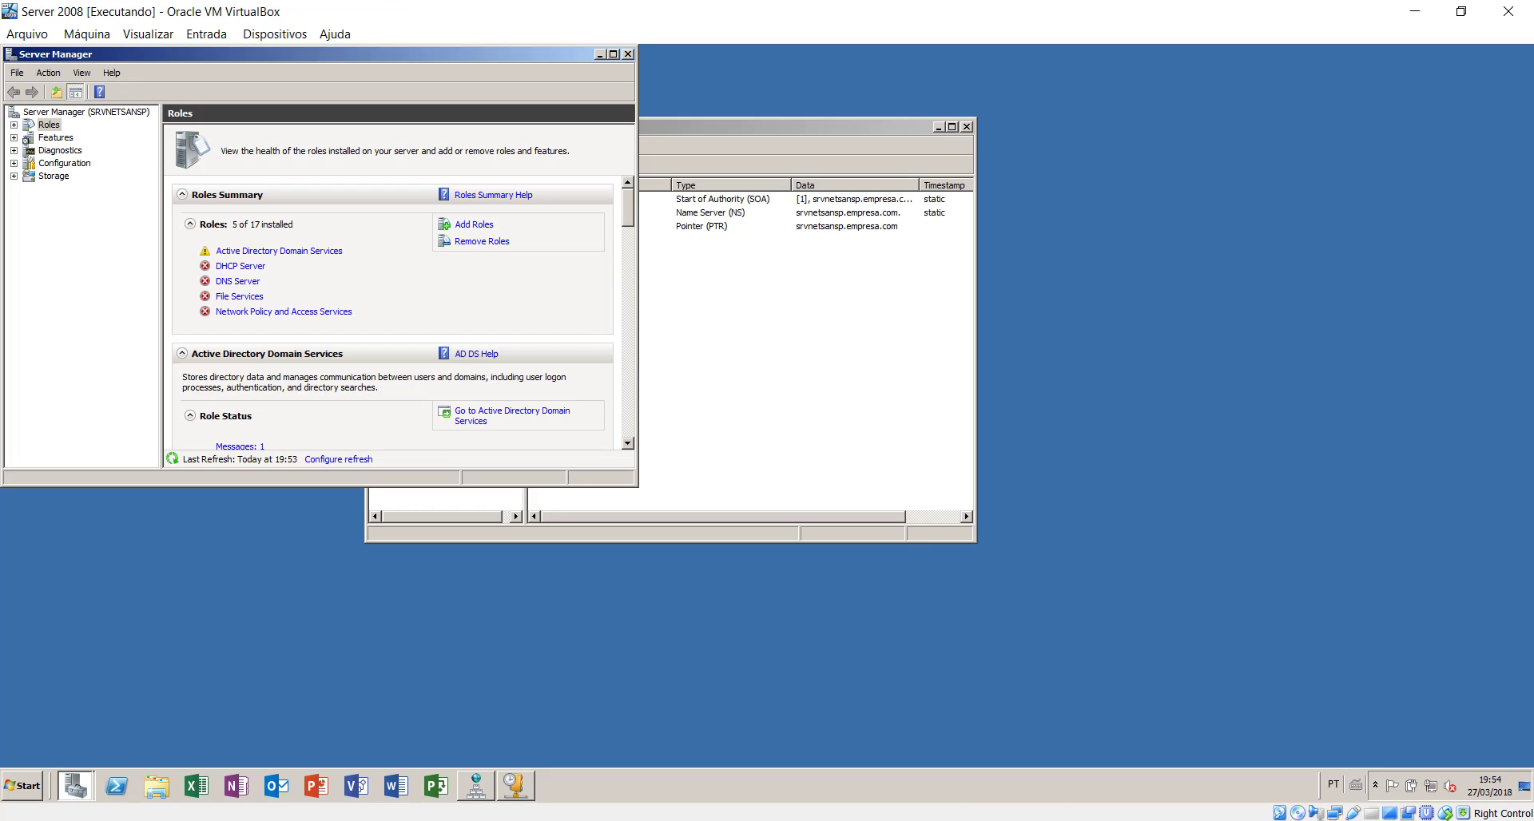
- On the Windows 10 client, search 'teste' again in Chrome, then return to the Server 2008 VM
mouse_move(1036, 811)
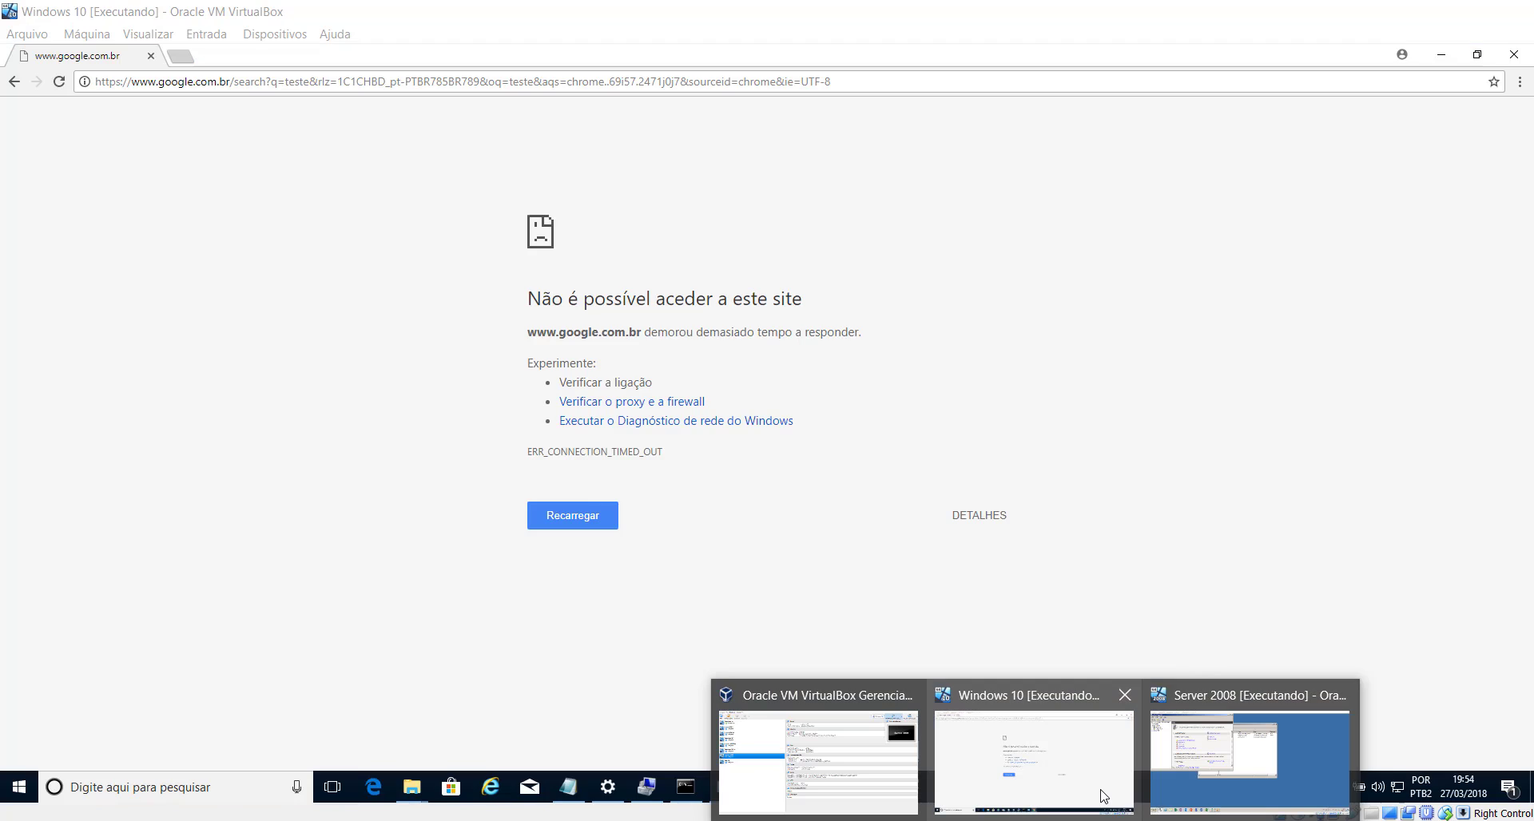
click(1034, 759)
click(394, 82)
text(teste)
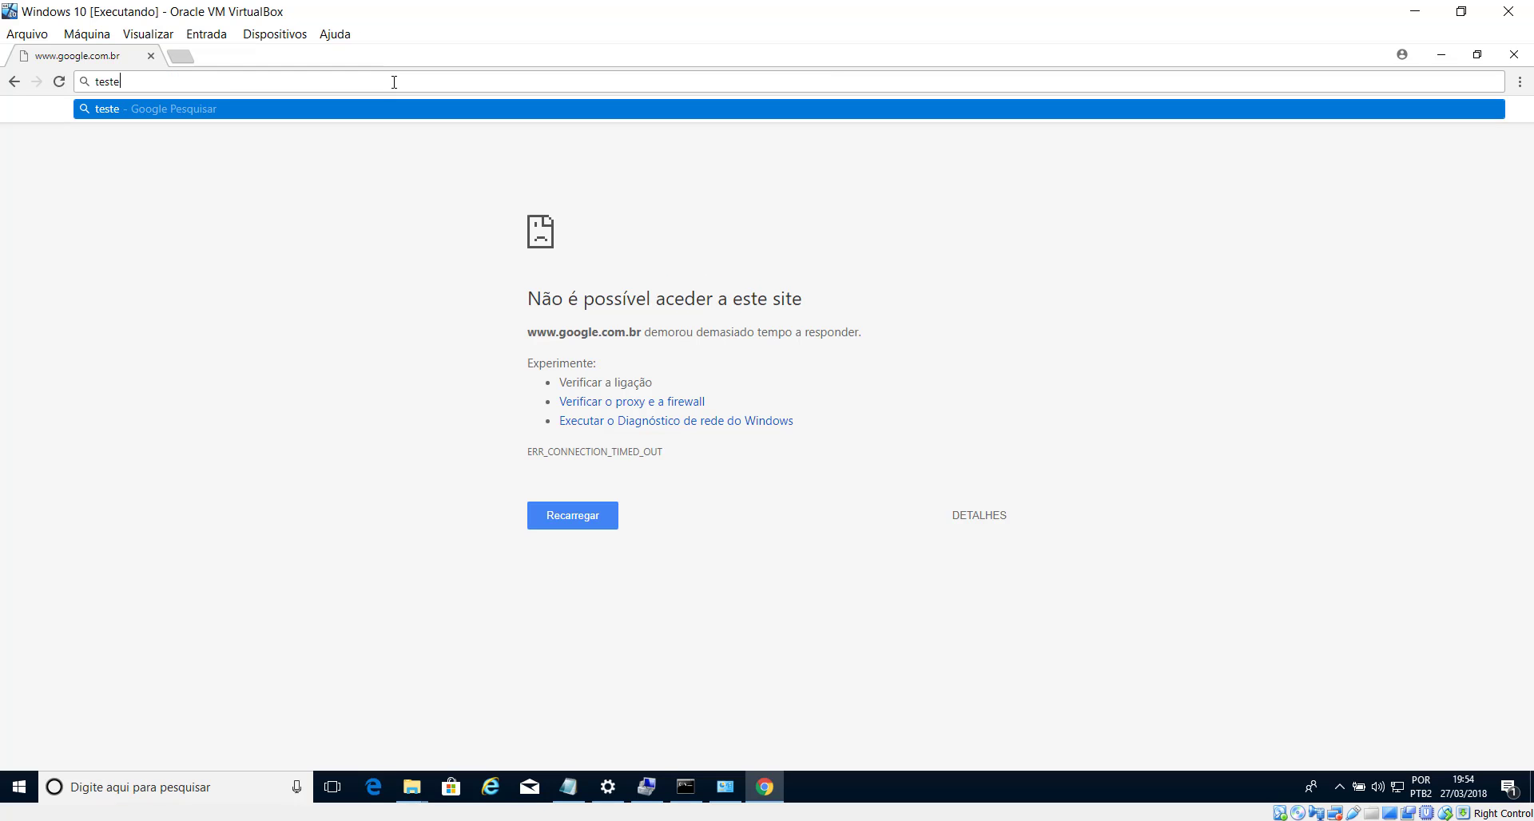
key(Return)
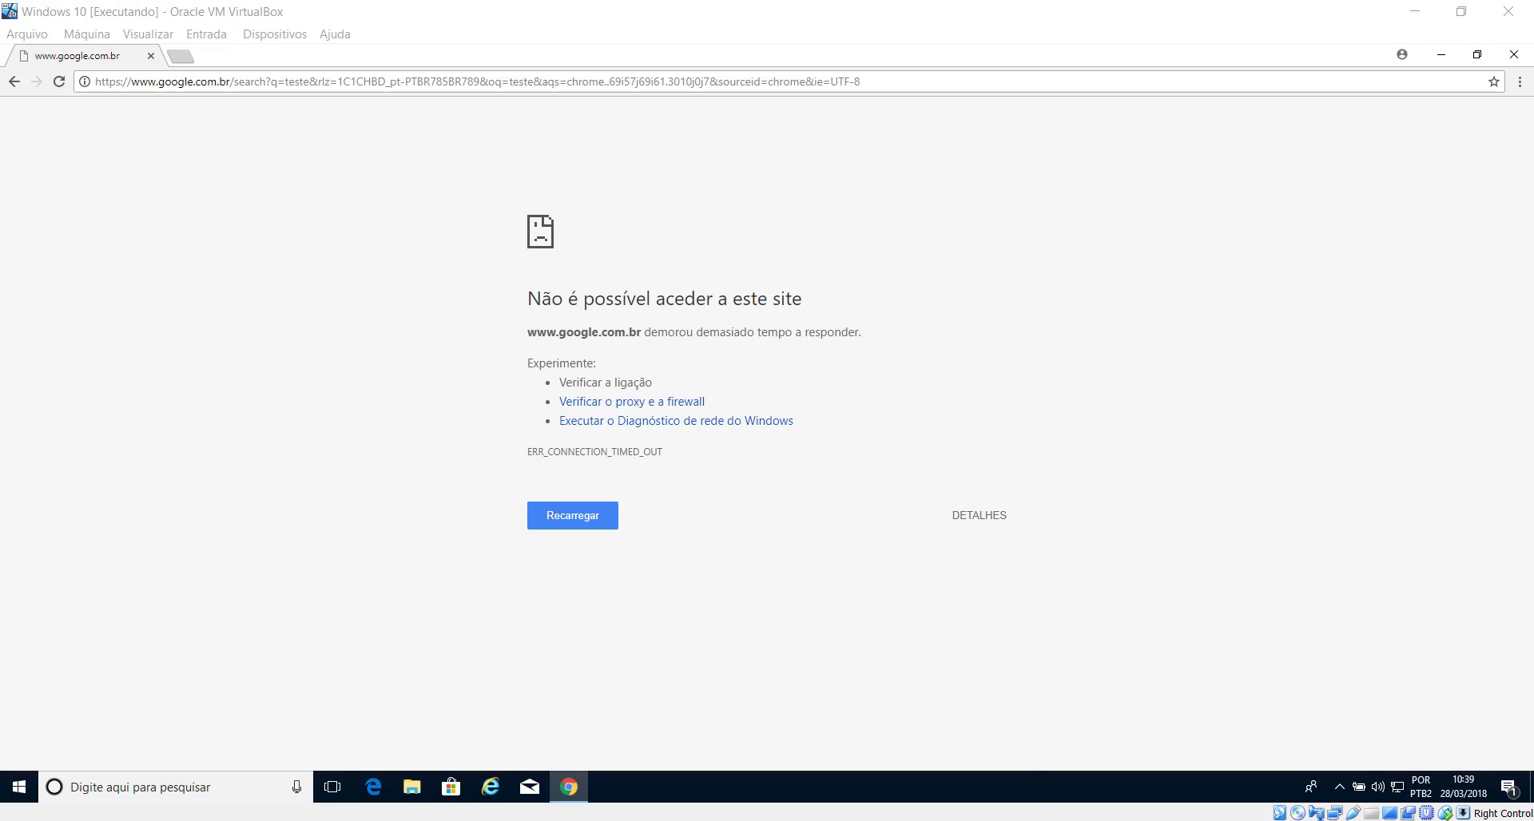
mouse_move(1043, 819)
click(1271, 762)
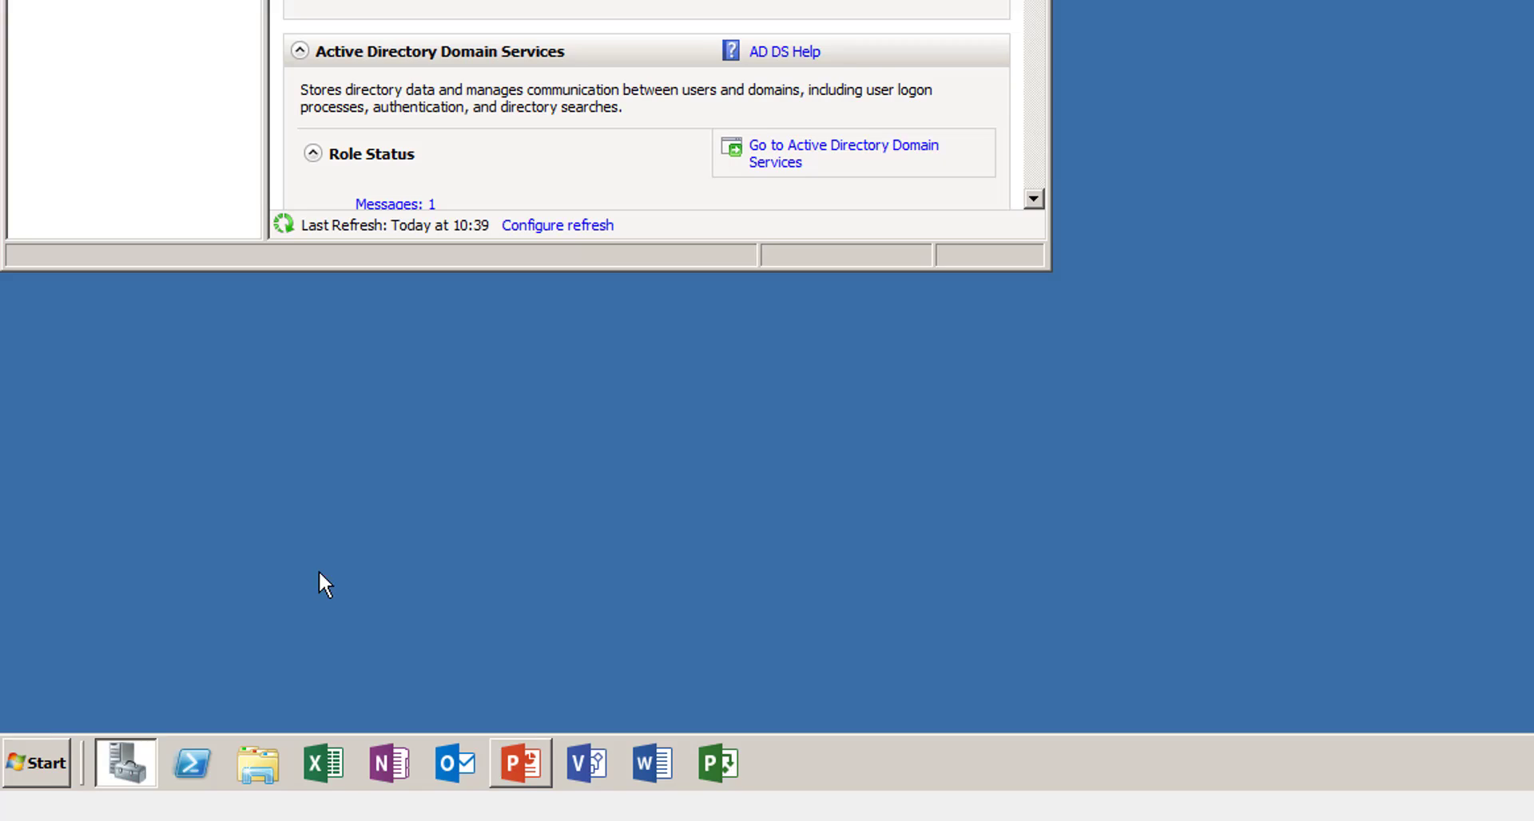
- Launch the Routing and Remote Access console and start, then cancel, the setup wizard for SRVNETSANSP
click(49, 762)
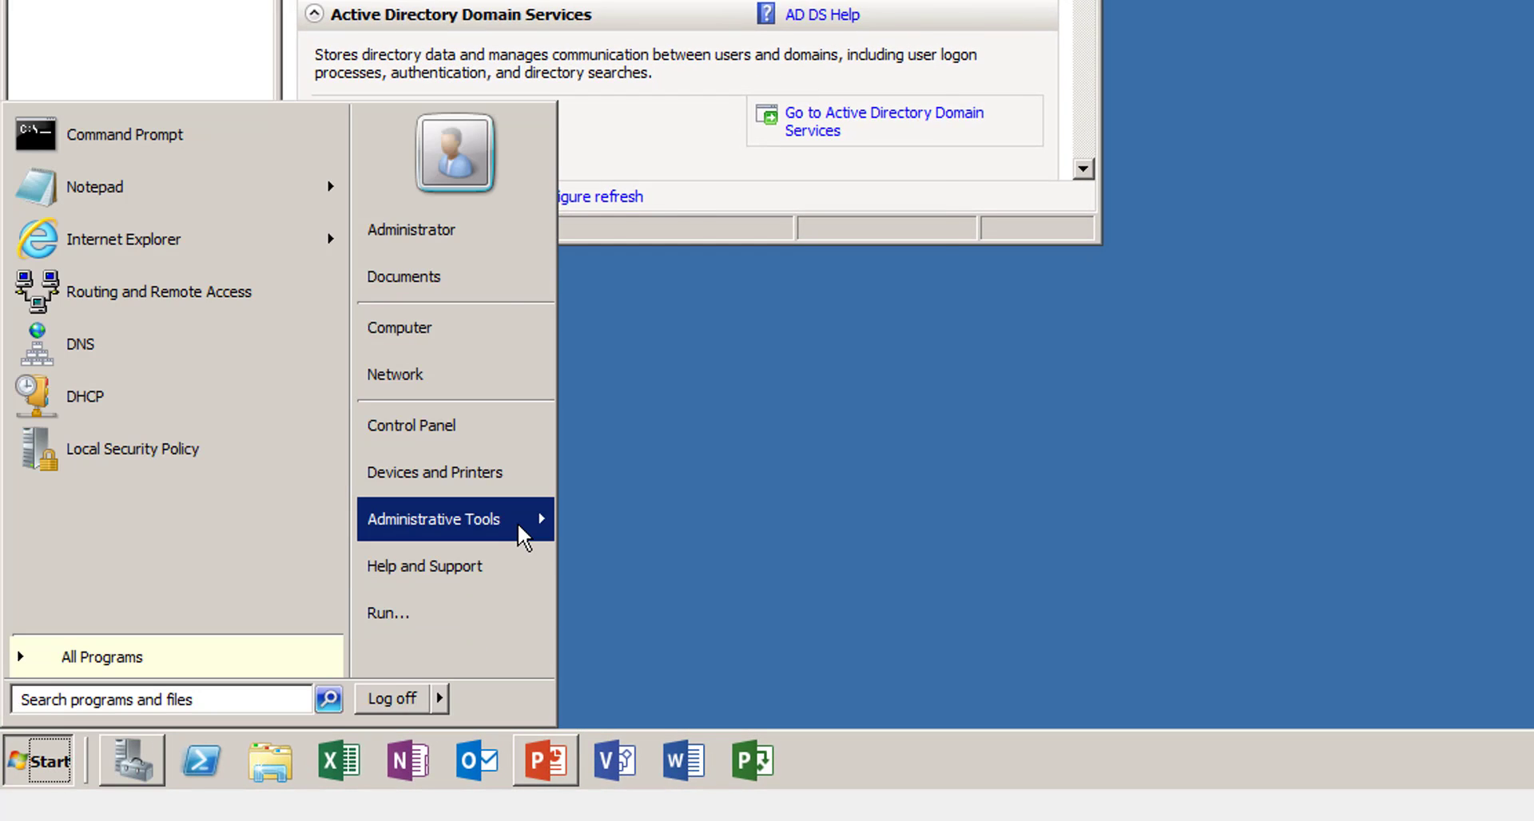
mouse_move(518, 526)
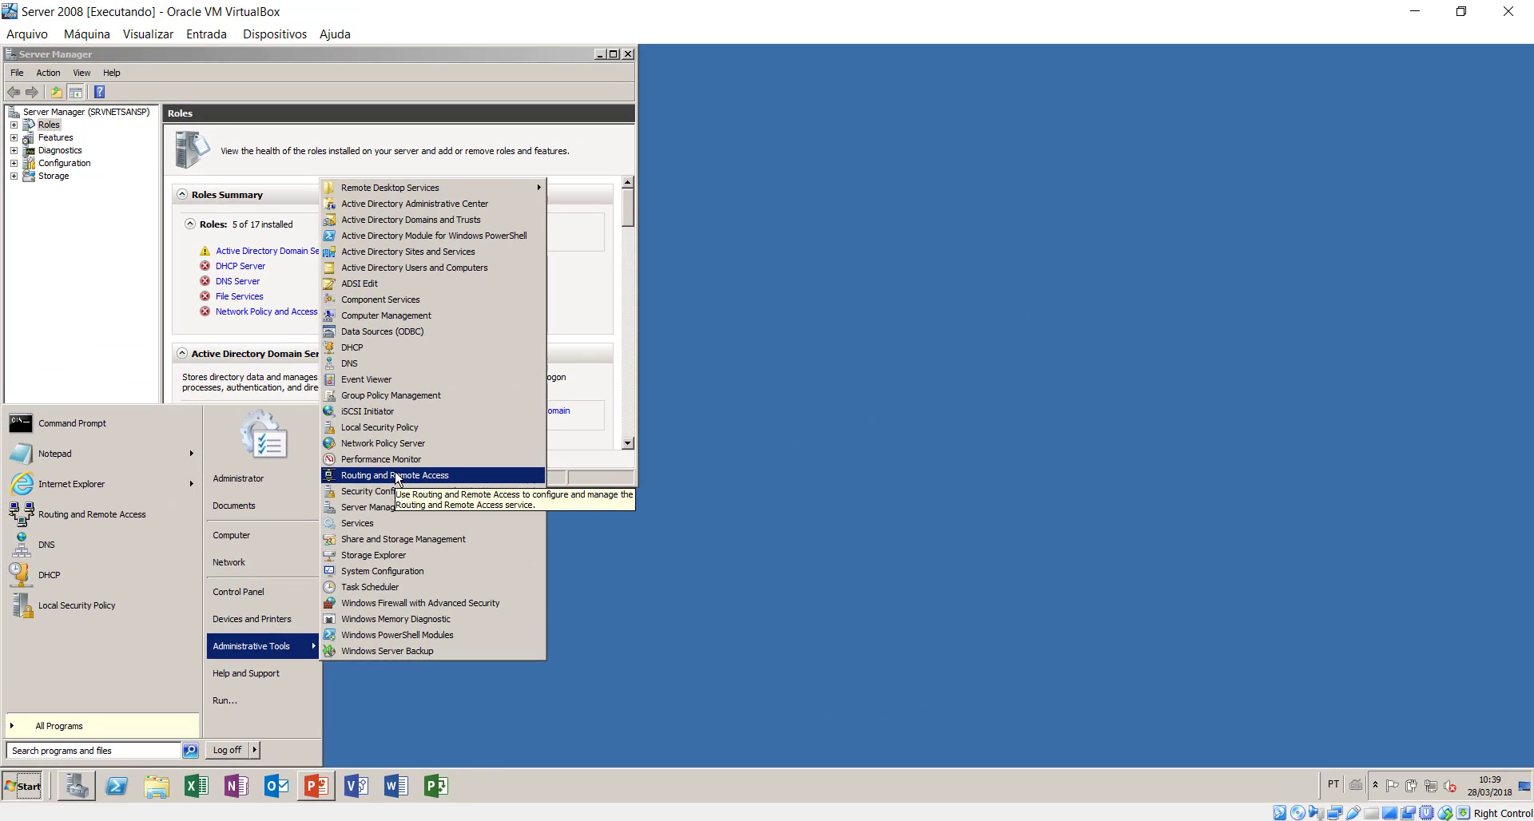
click(397, 477)
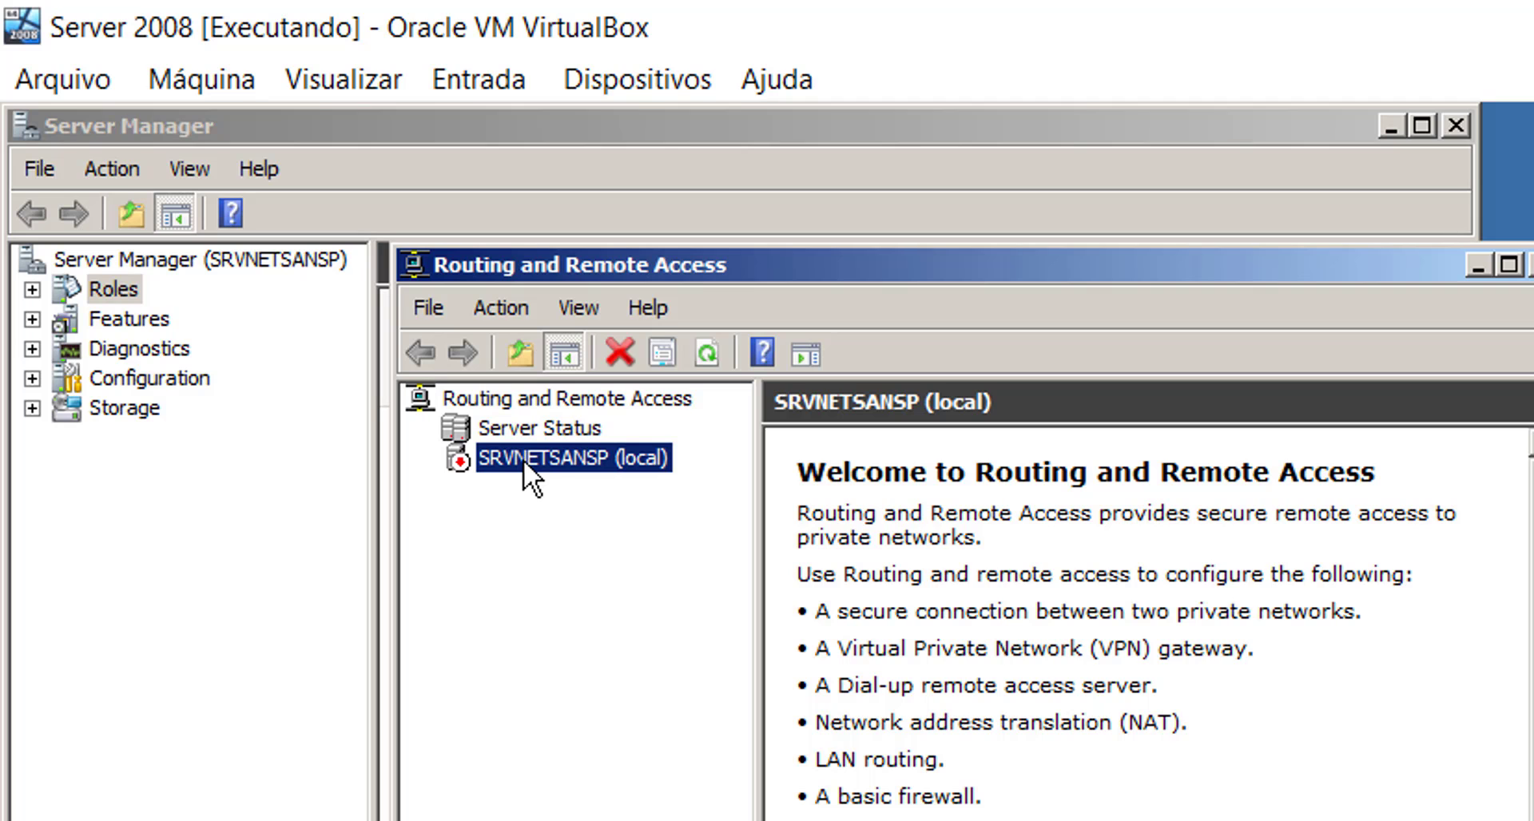
right_click(524, 458)
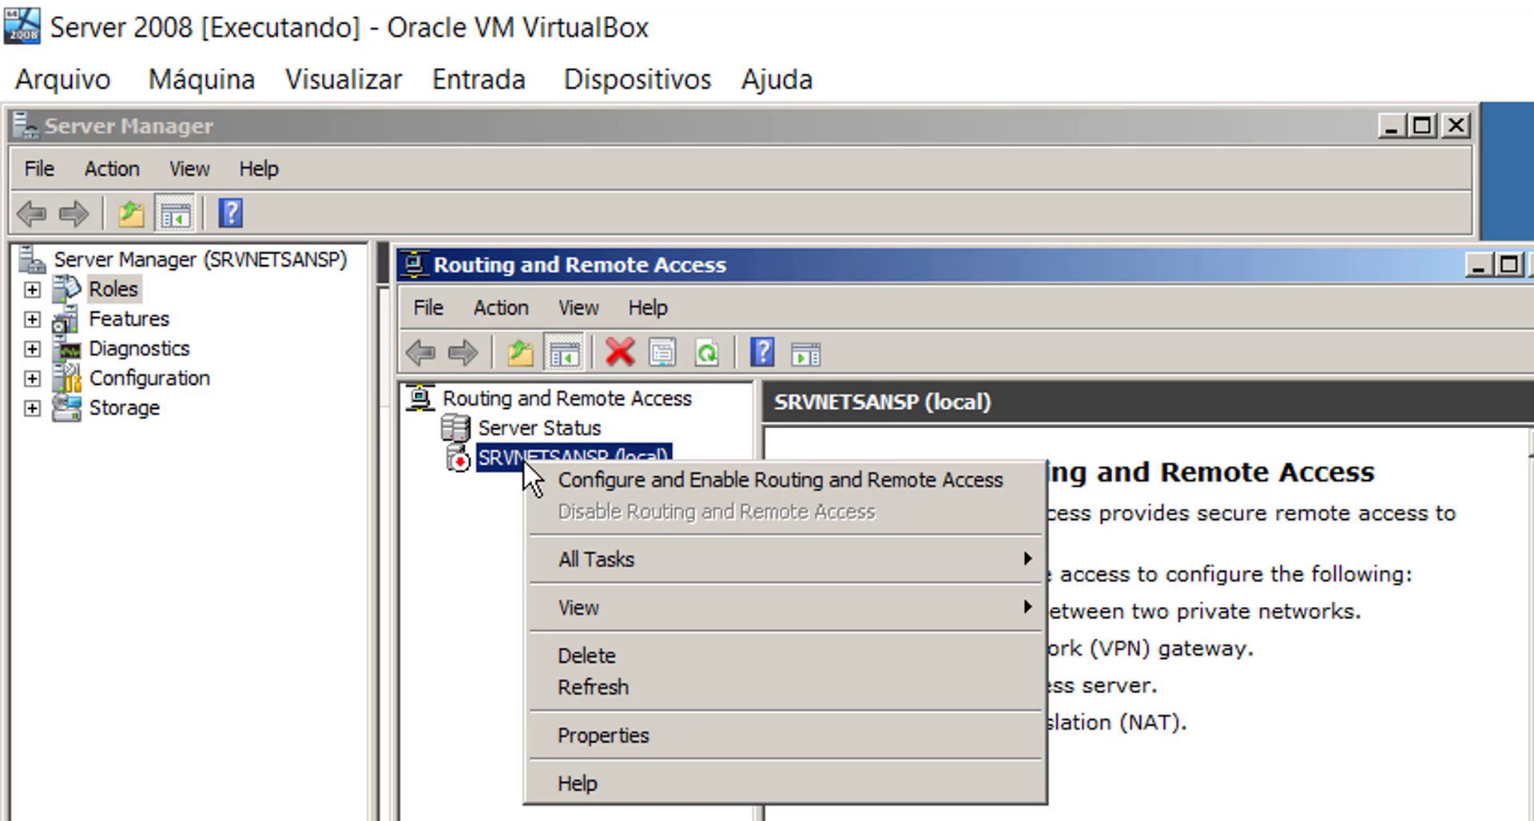
click(616, 472)
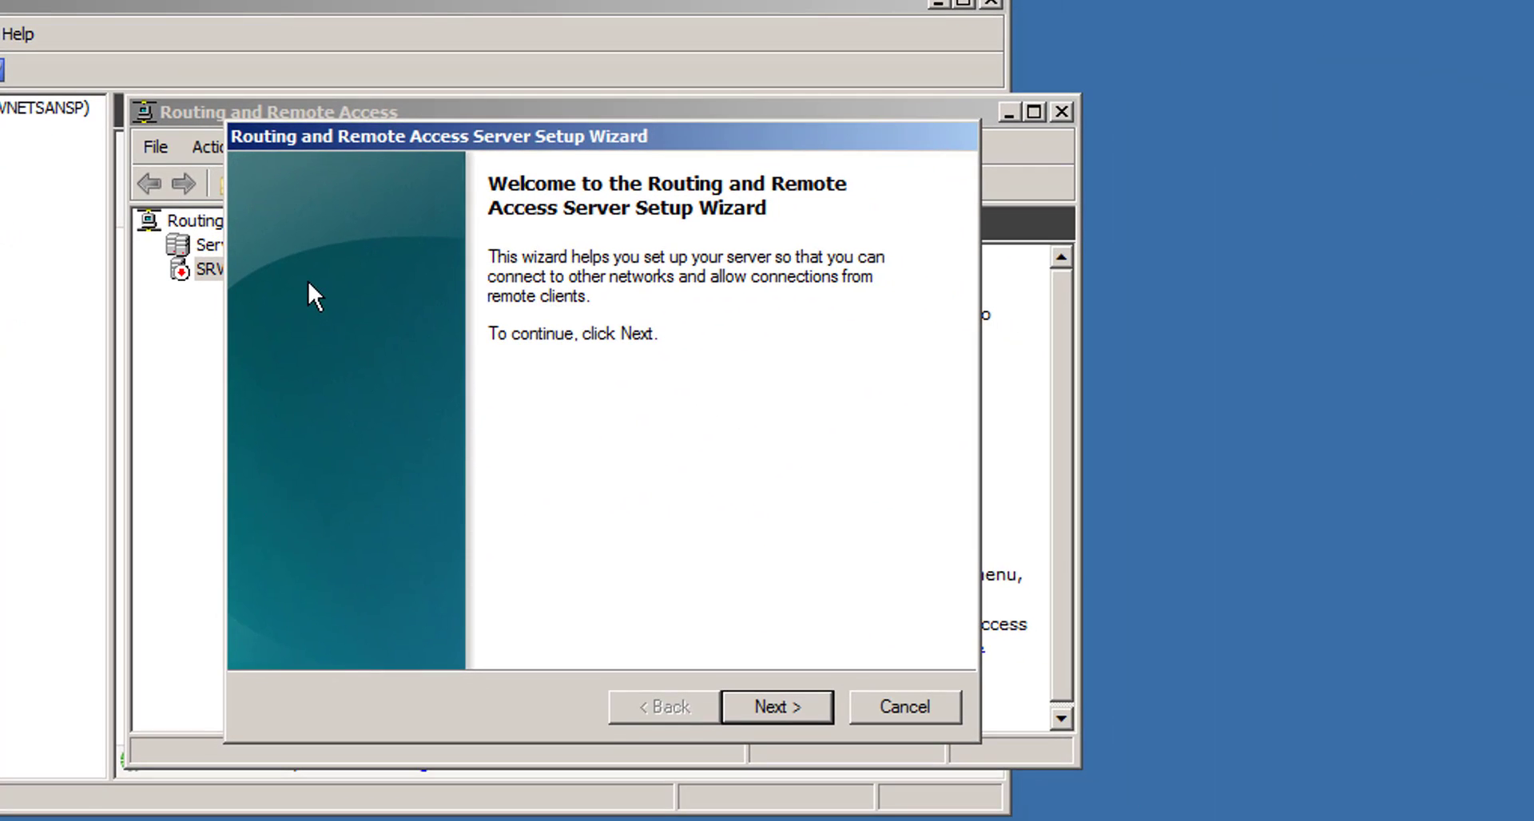
click(924, 700)
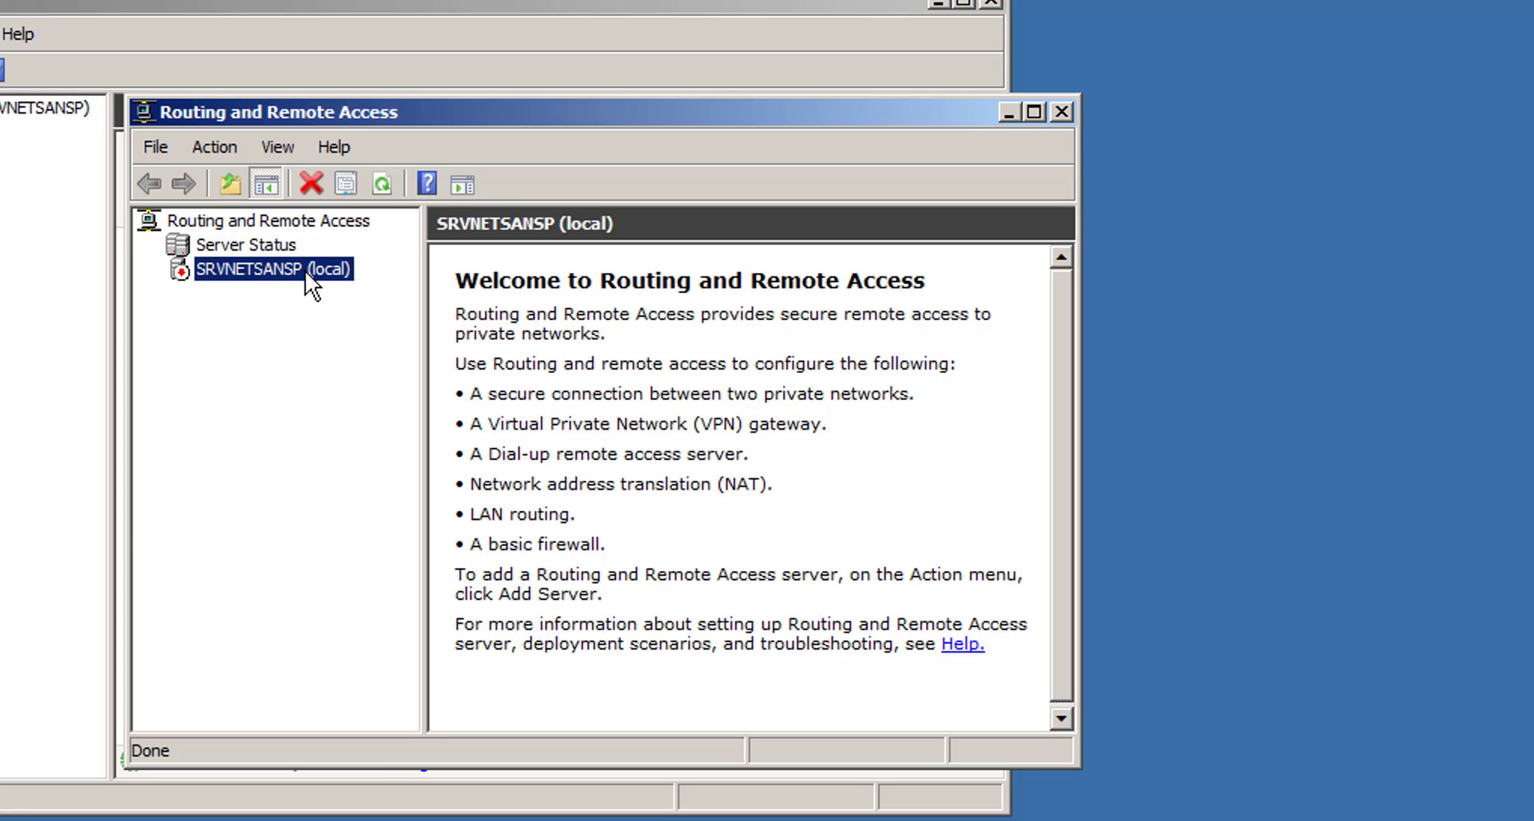
- Rerun the wizard on SRVNETSANSP with a custom configuration of NAT only, and start the service
right_click(240, 268)
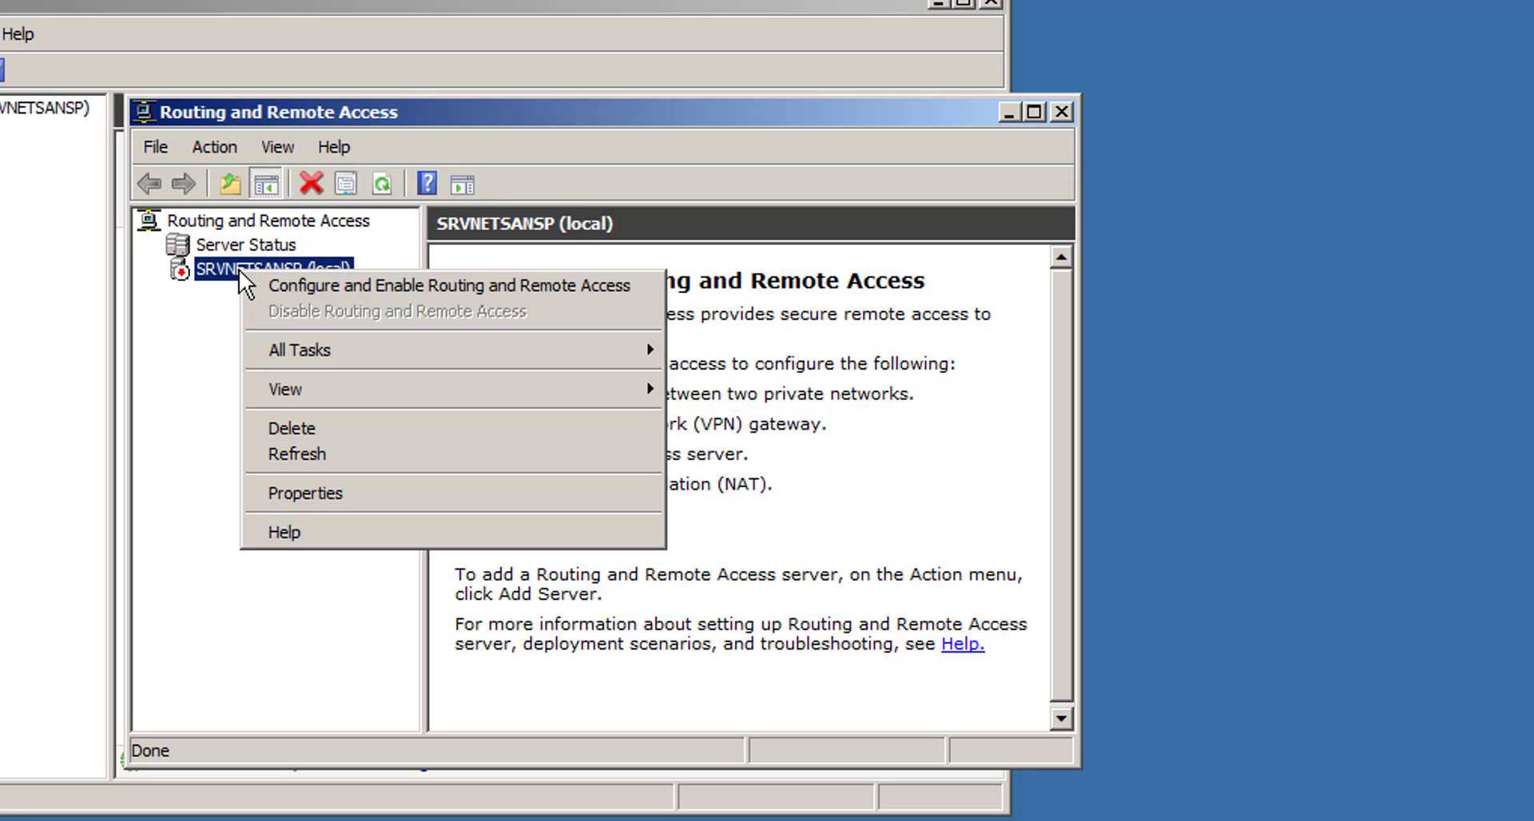
click(329, 286)
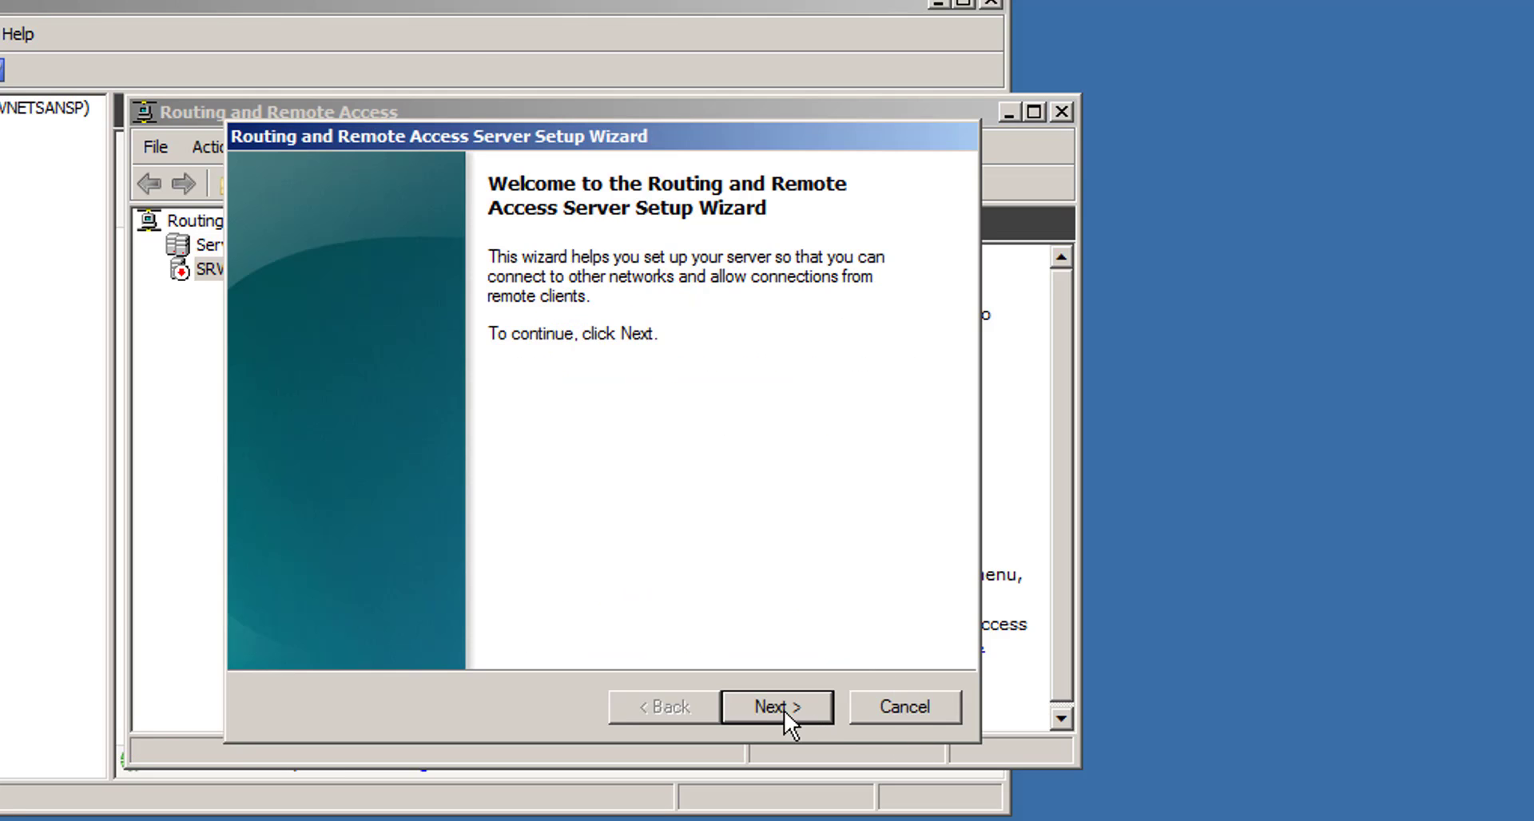
click(783, 711)
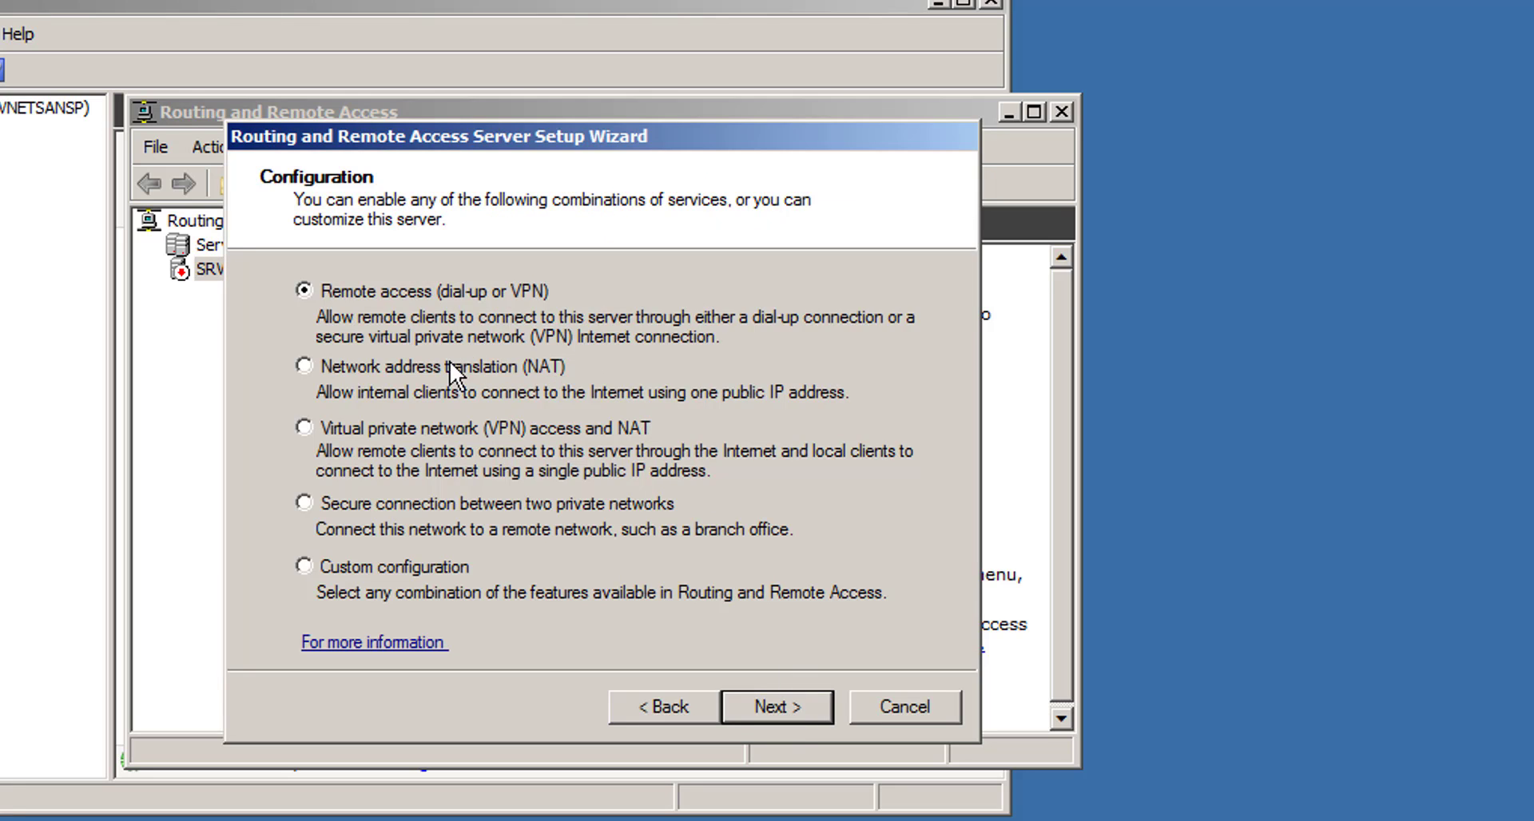
click(430, 371)
click(363, 570)
click(784, 711)
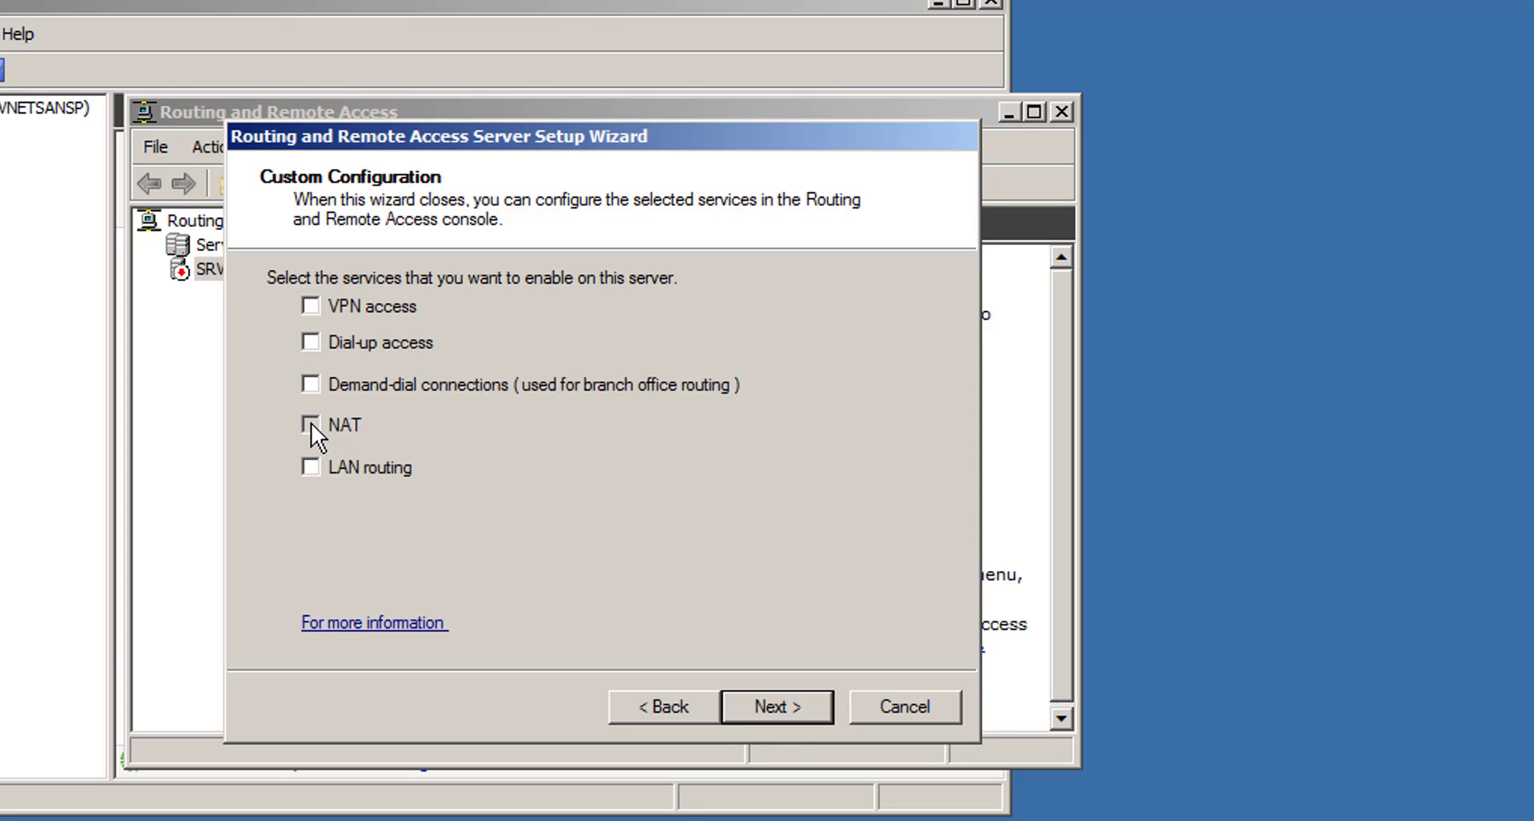
click(784, 710)
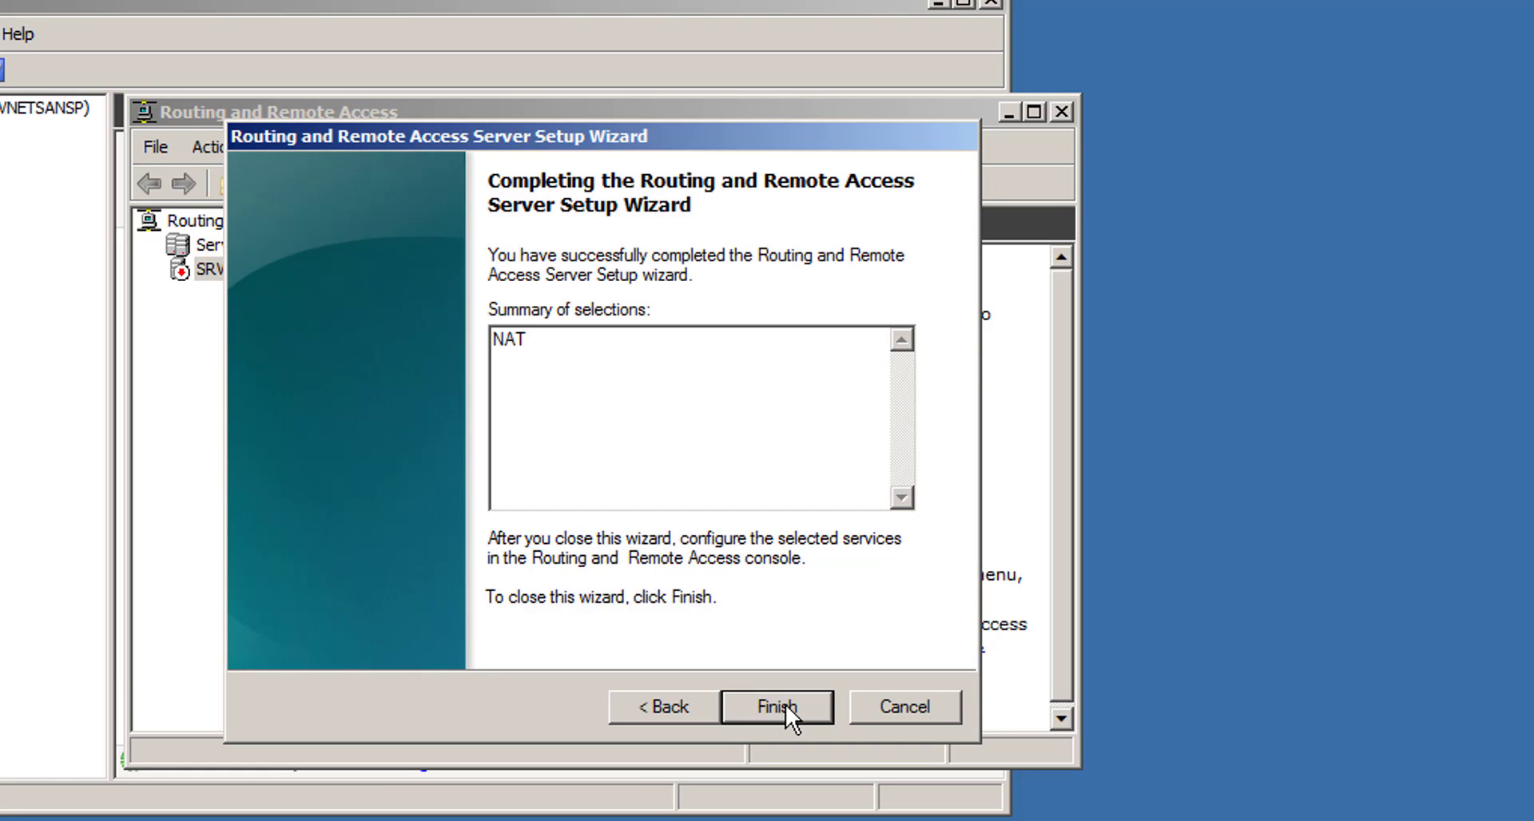
click(785, 707)
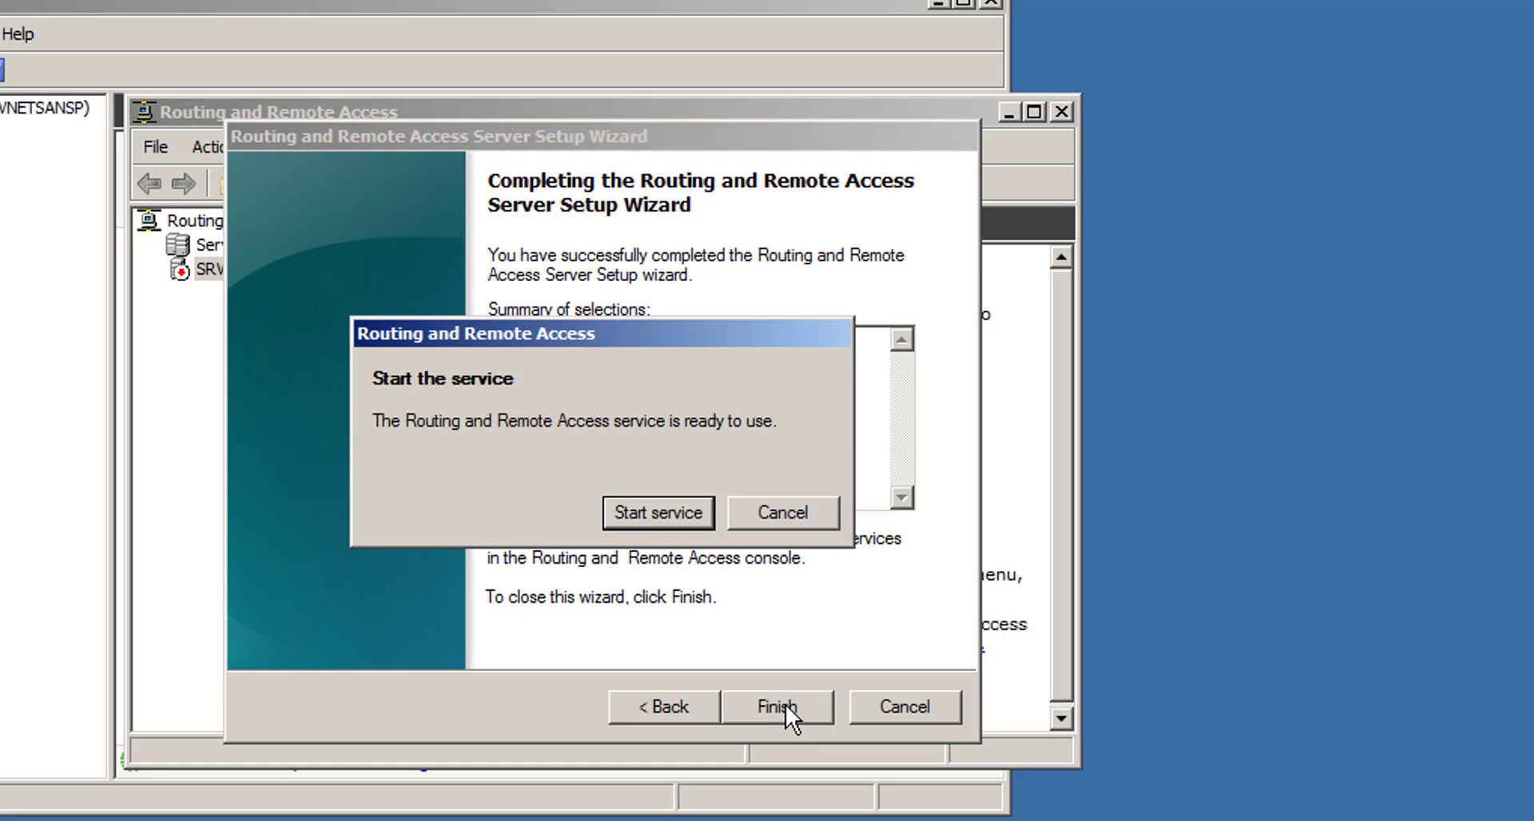
click(655, 515)
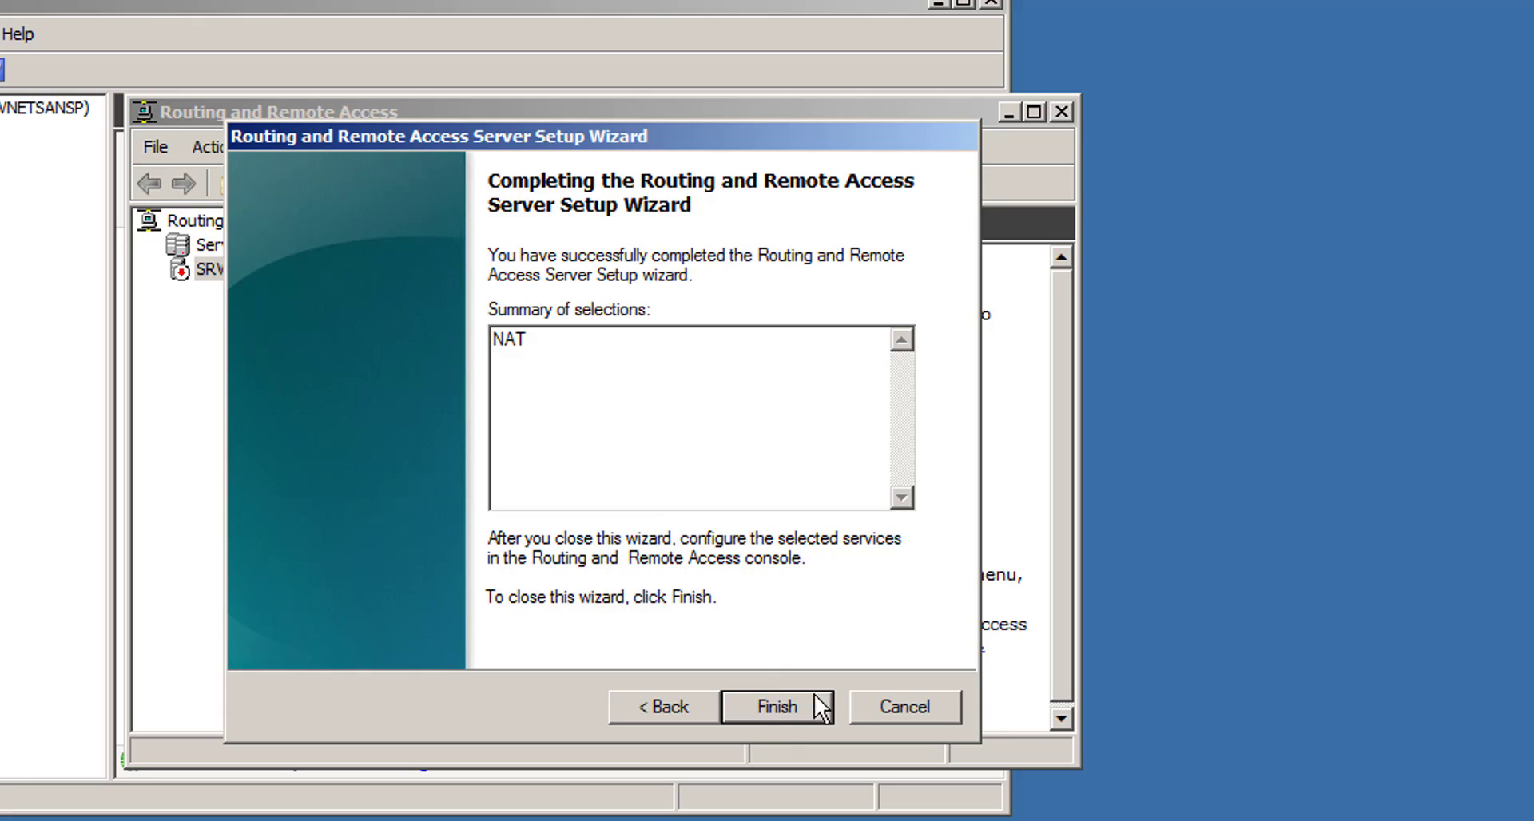
- Close the wizard and expand the server and IPv4 nodes to open the NAT section
click(778, 707)
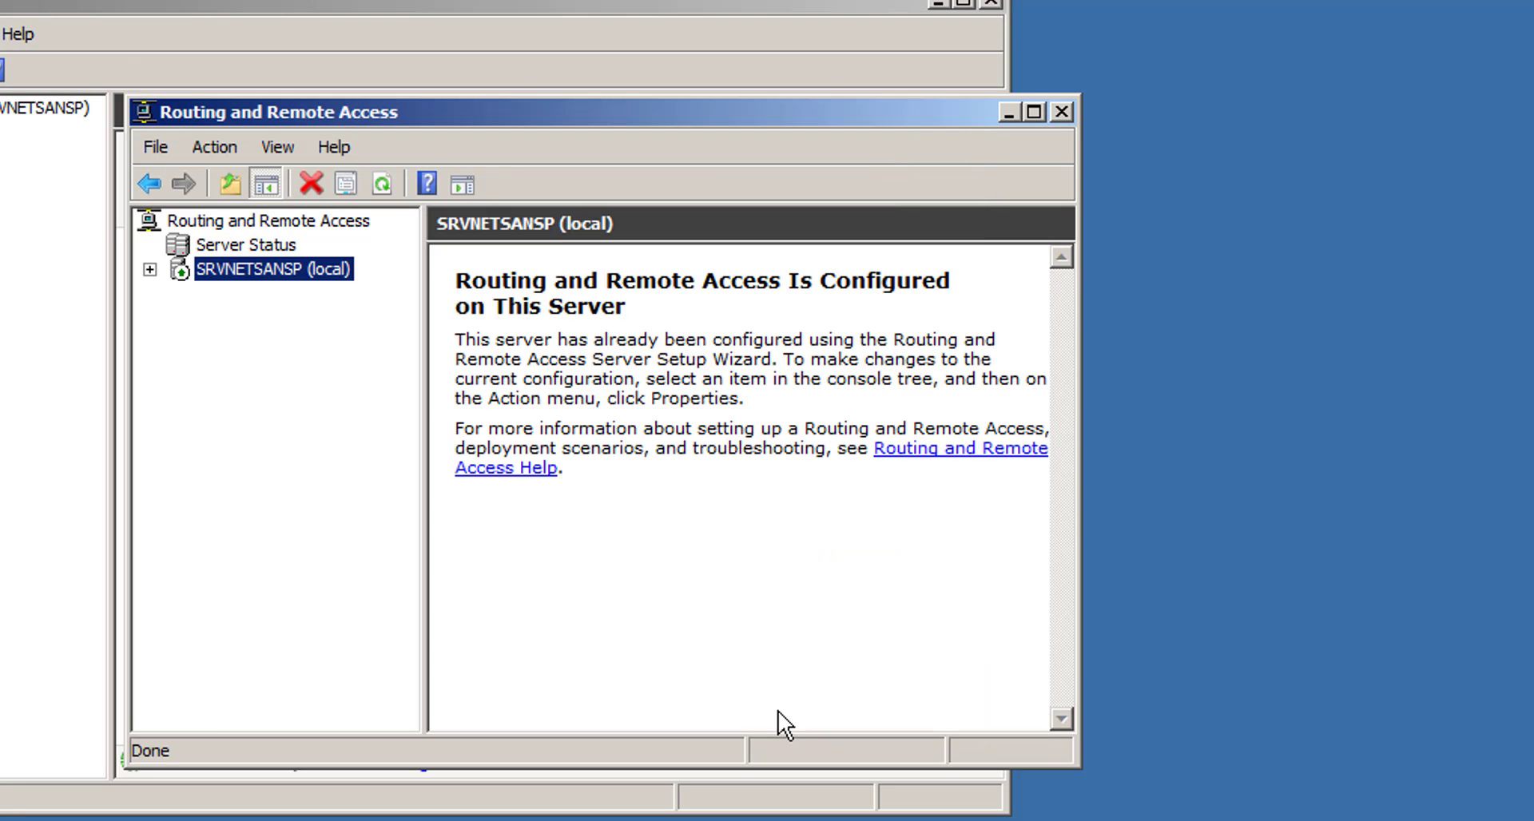
click(149, 270)
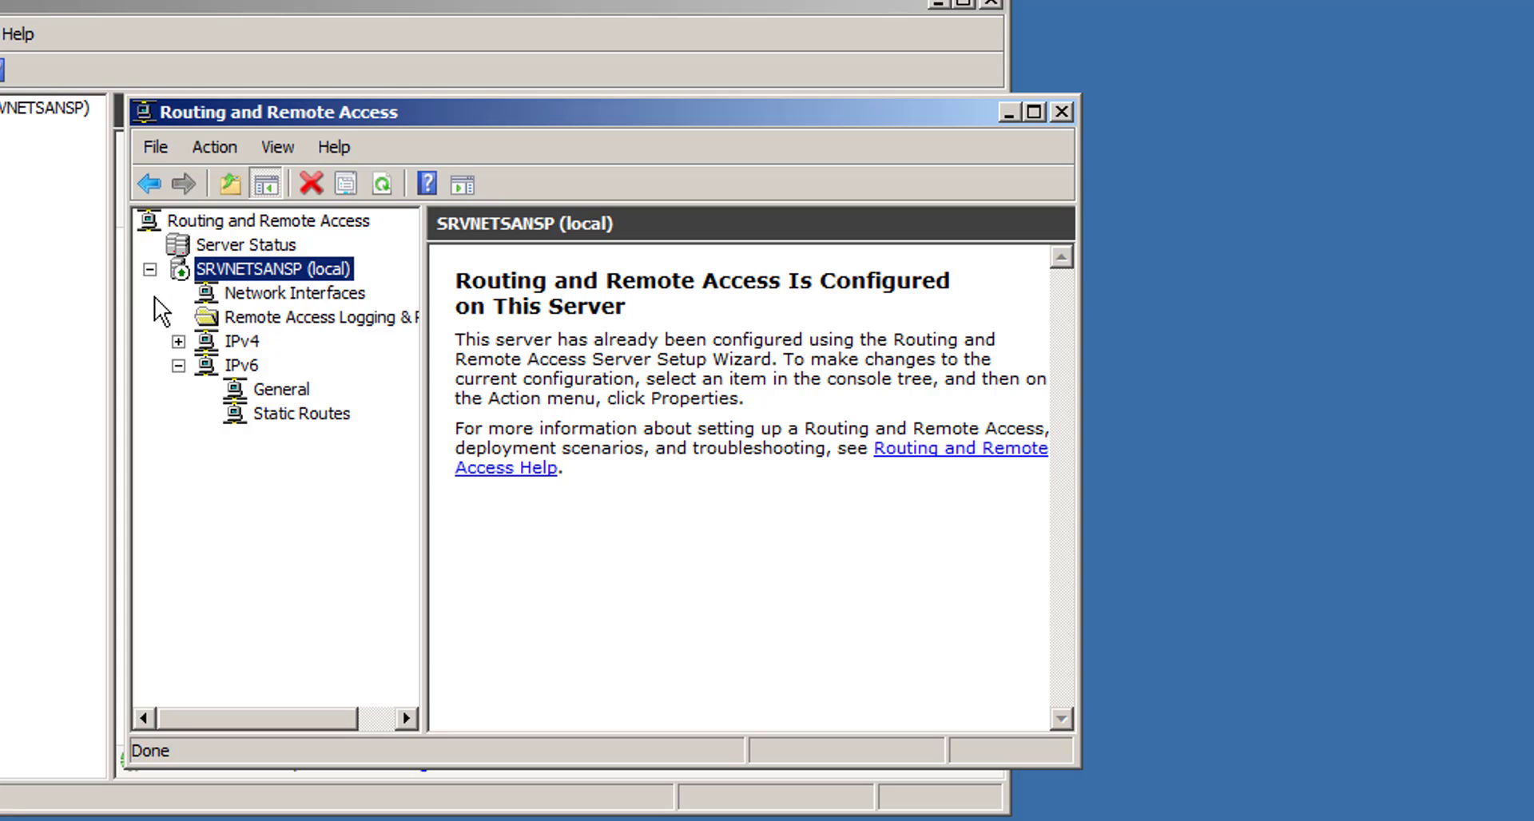
click(178, 342)
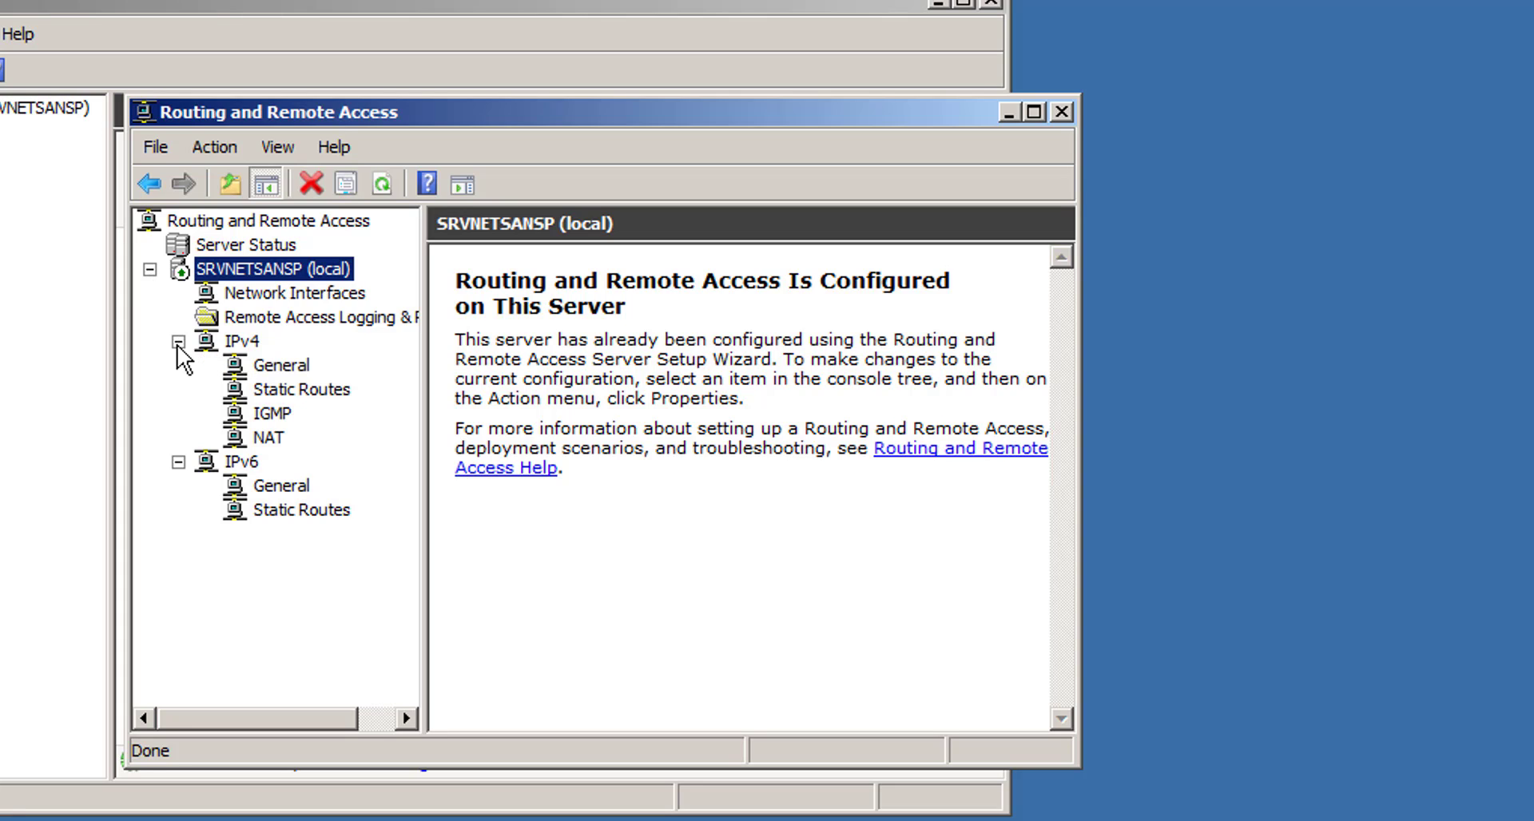
click(267, 439)
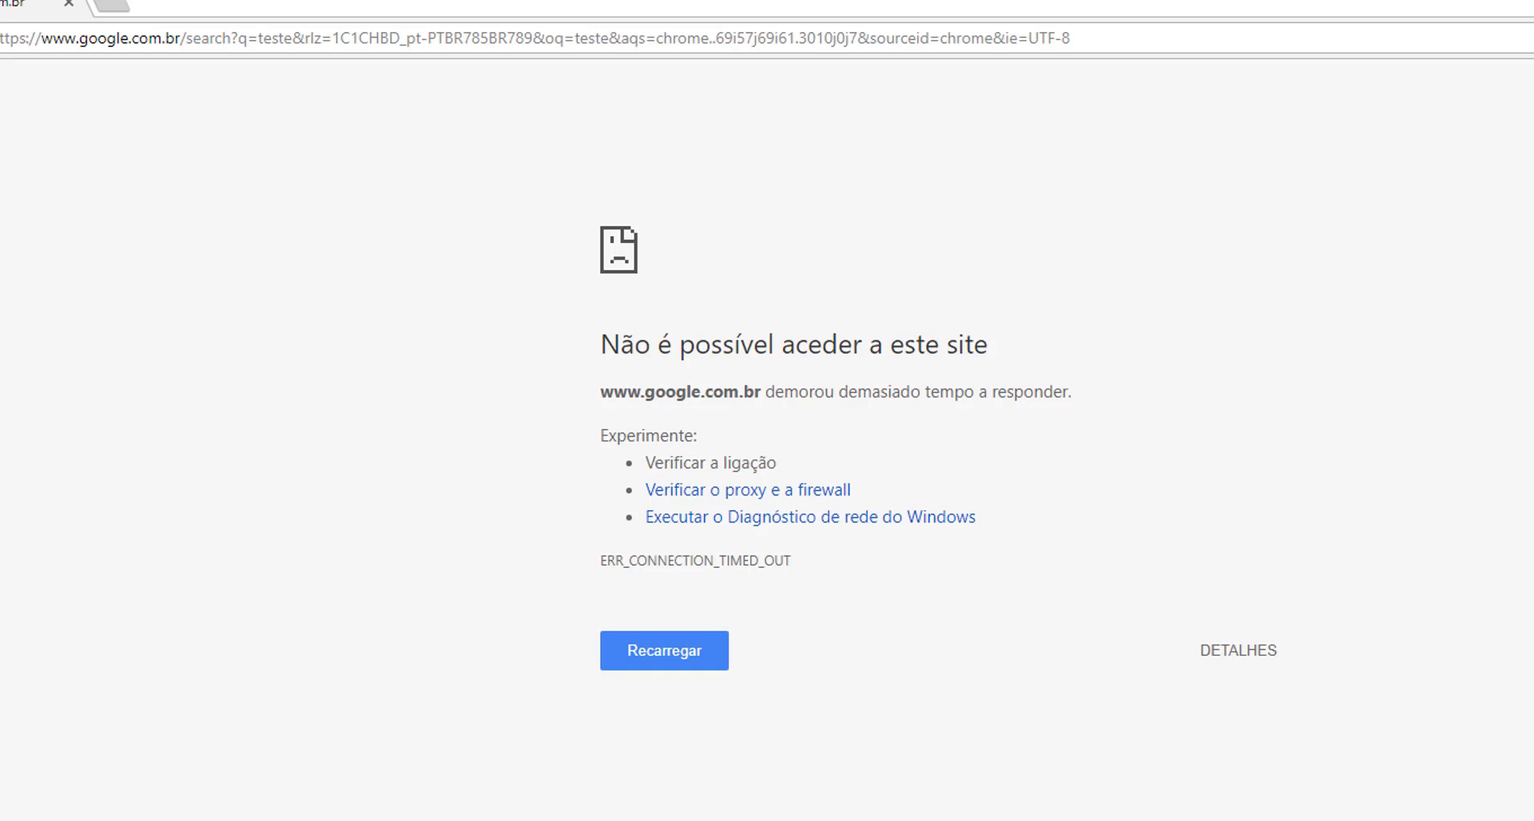
- Search 'teste' in Chrome on the client to test Internet access again
click(487, 38)
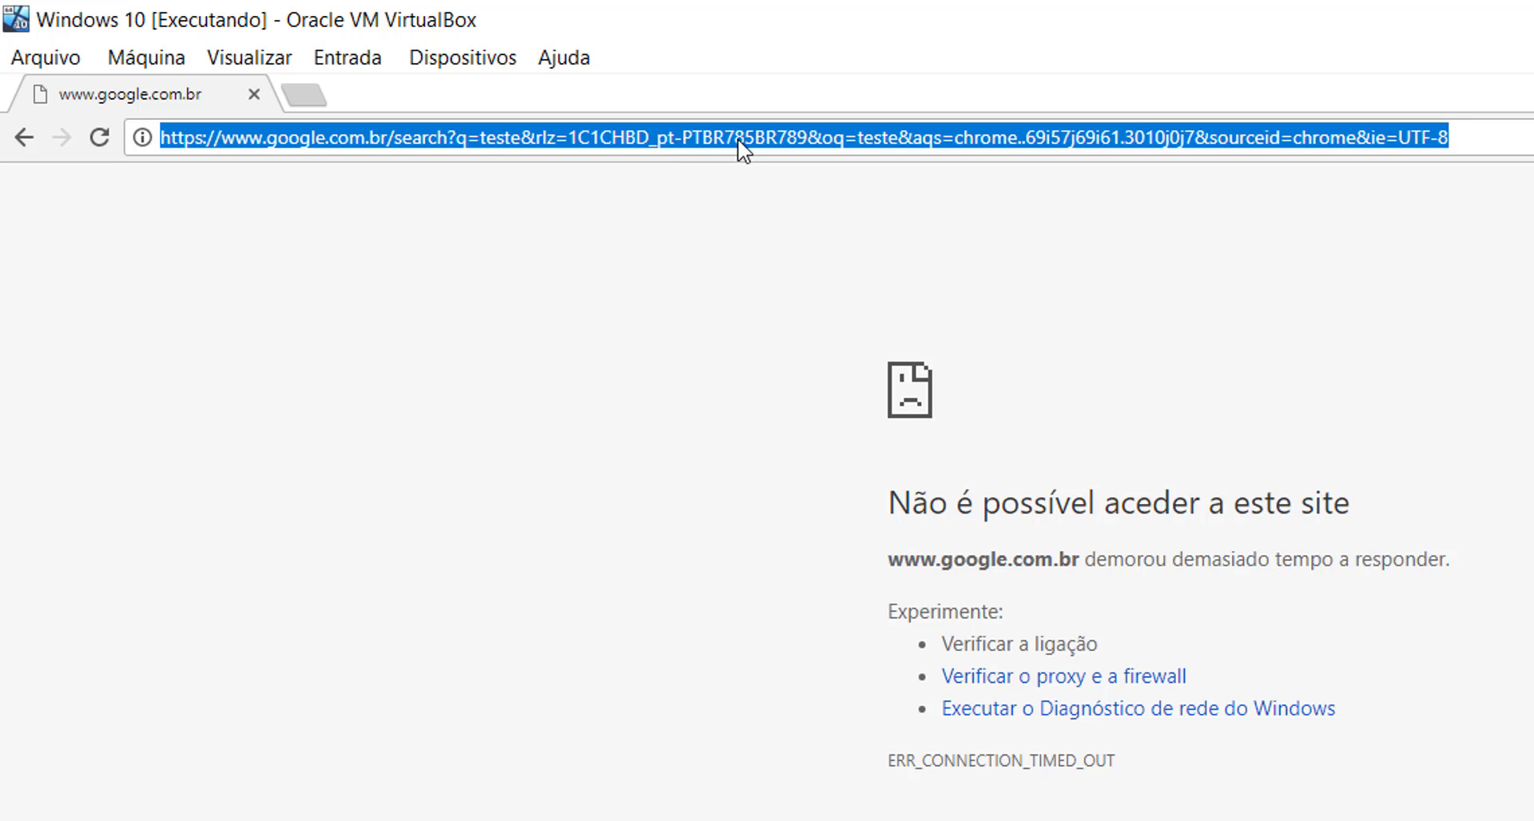
text(teste)
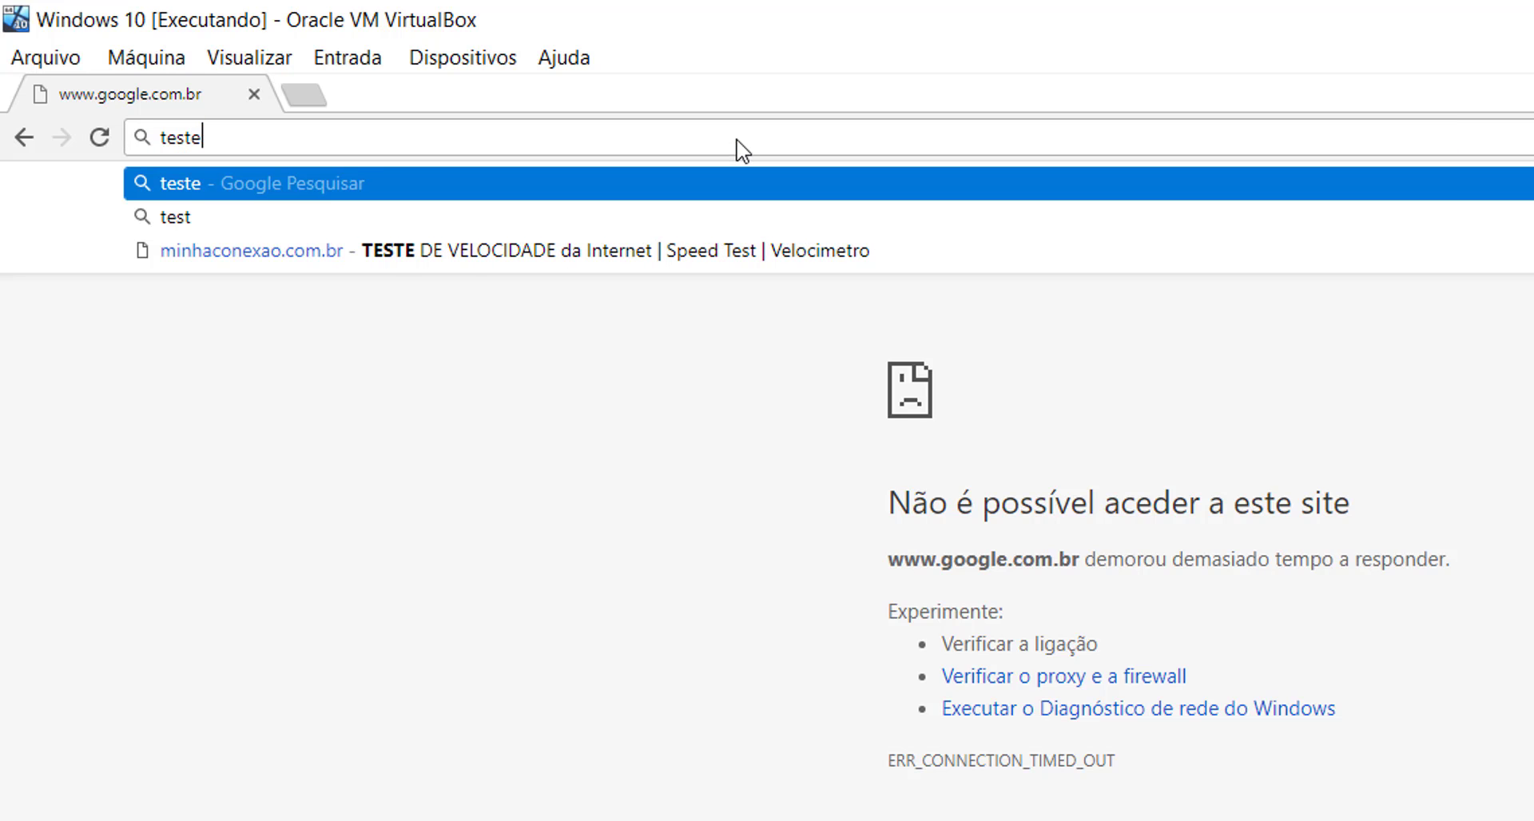
key(Return)
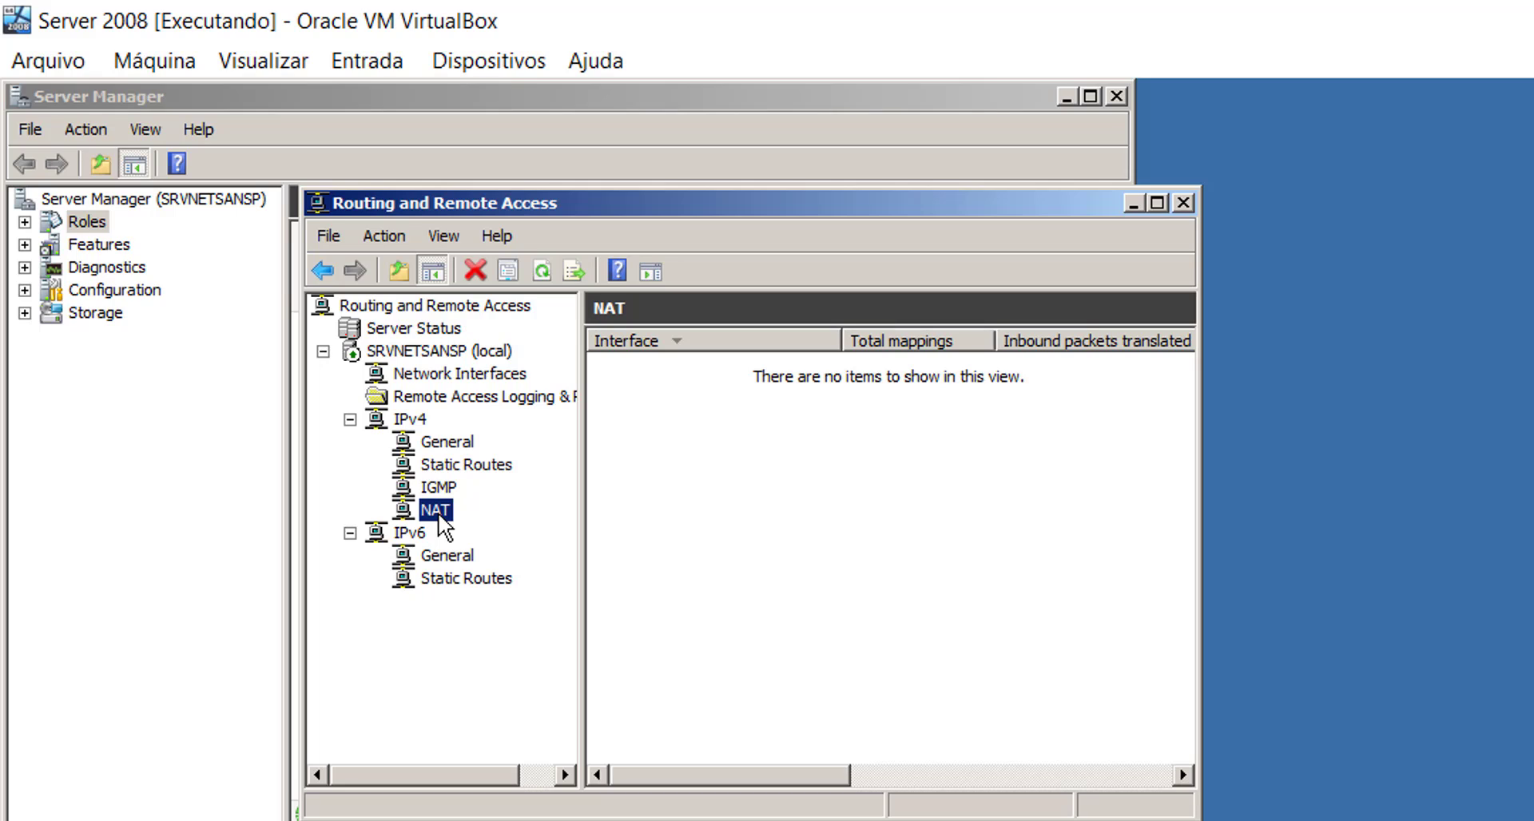
- Add the Internet interface to NAT as a public interface with NAT enabled
right_click(438, 515)
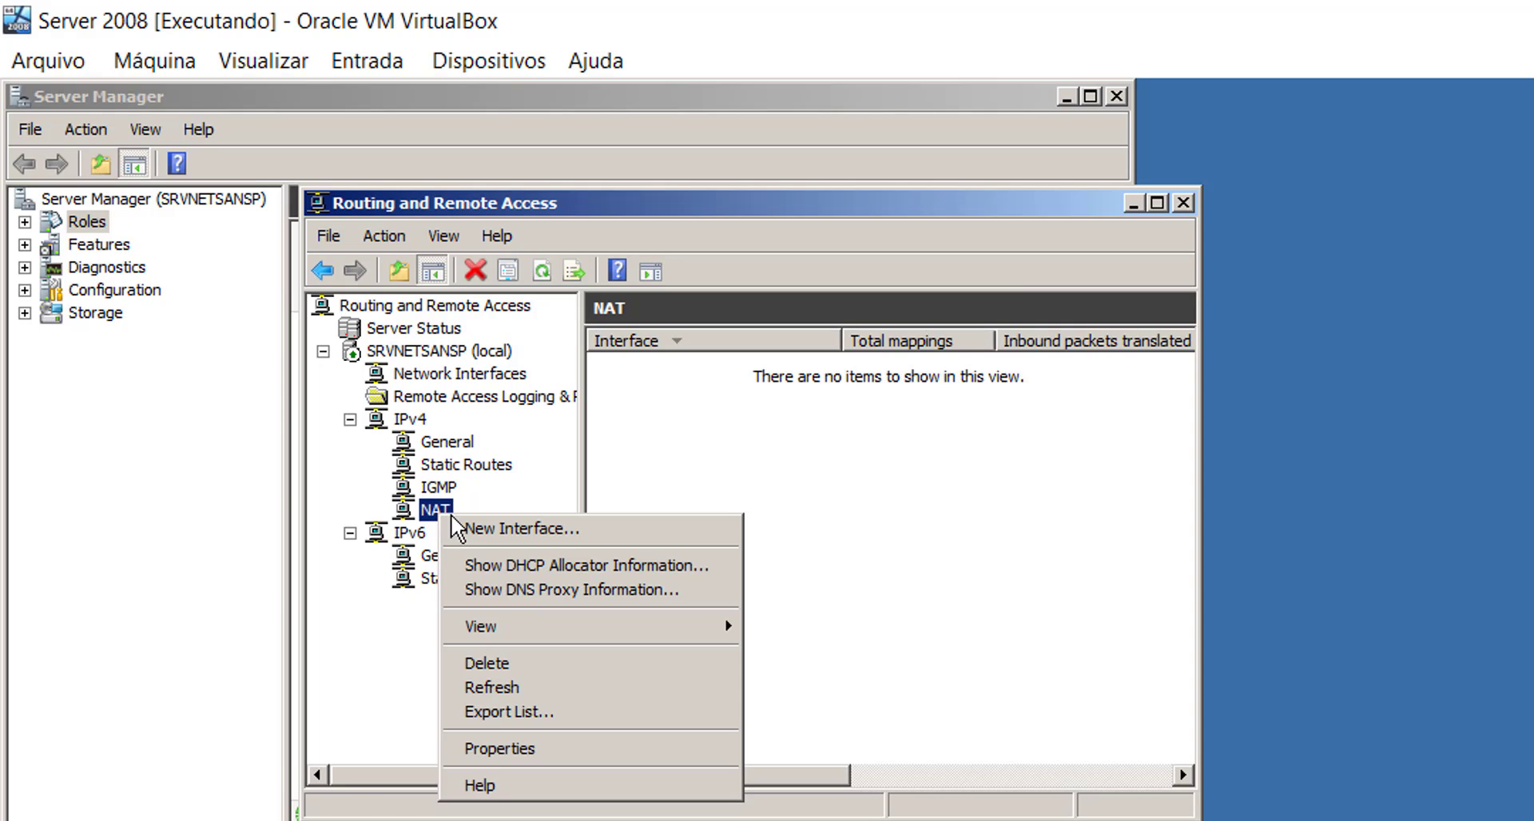
click(513, 529)
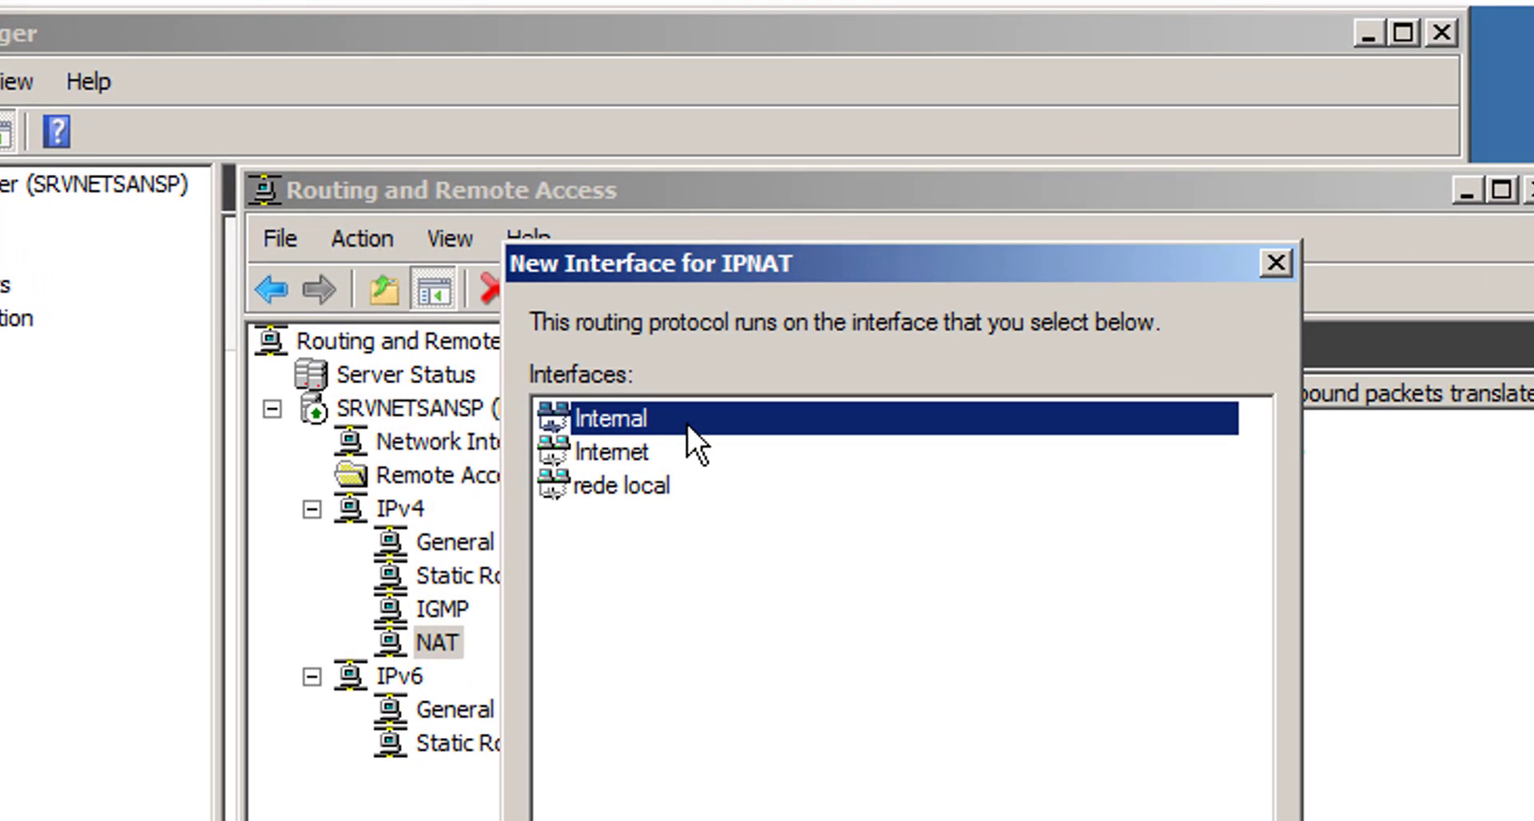
click(606, 464)
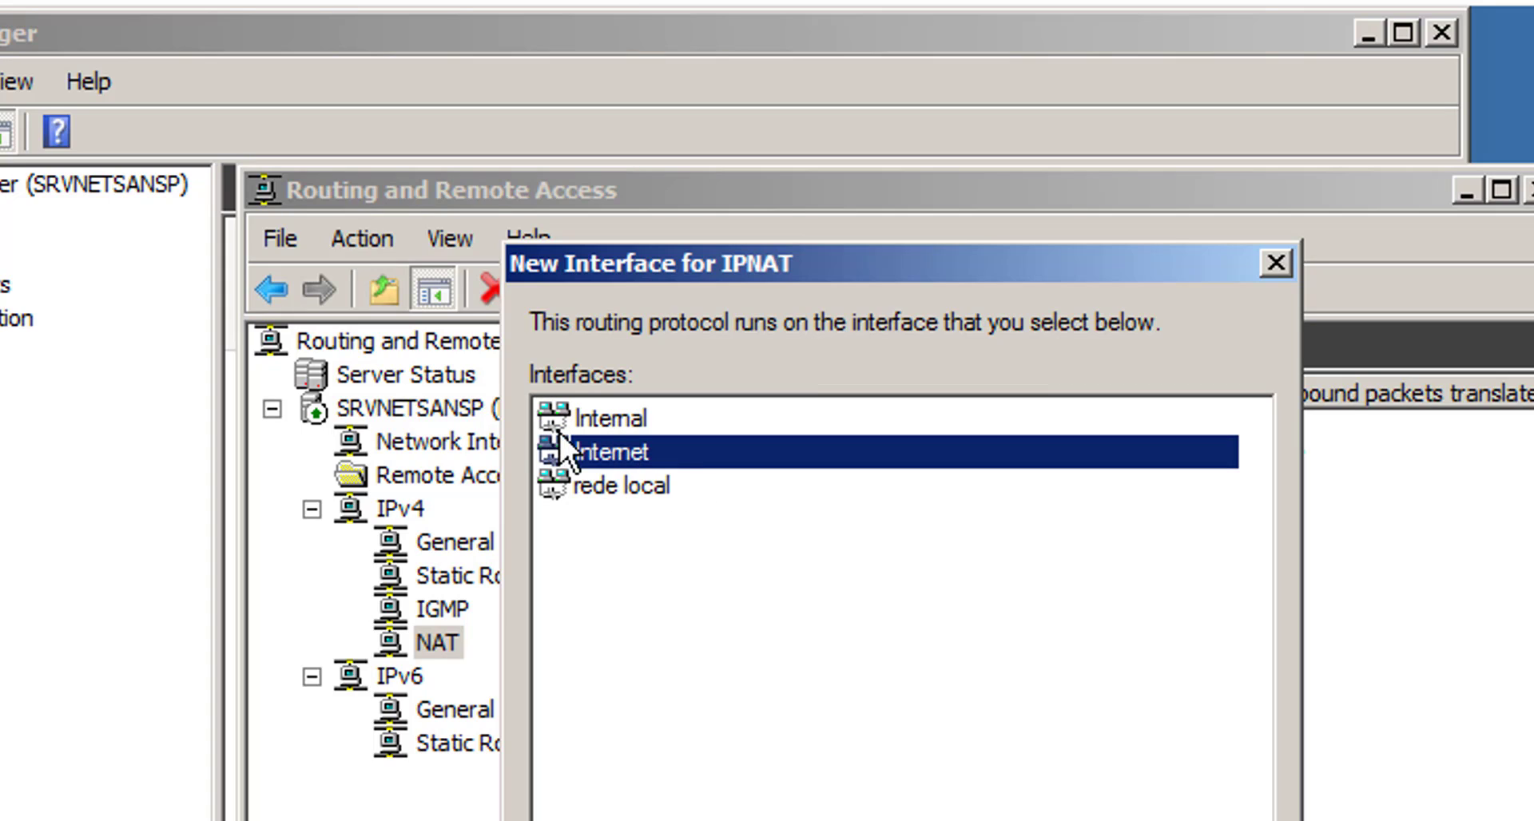
click(625, 479)
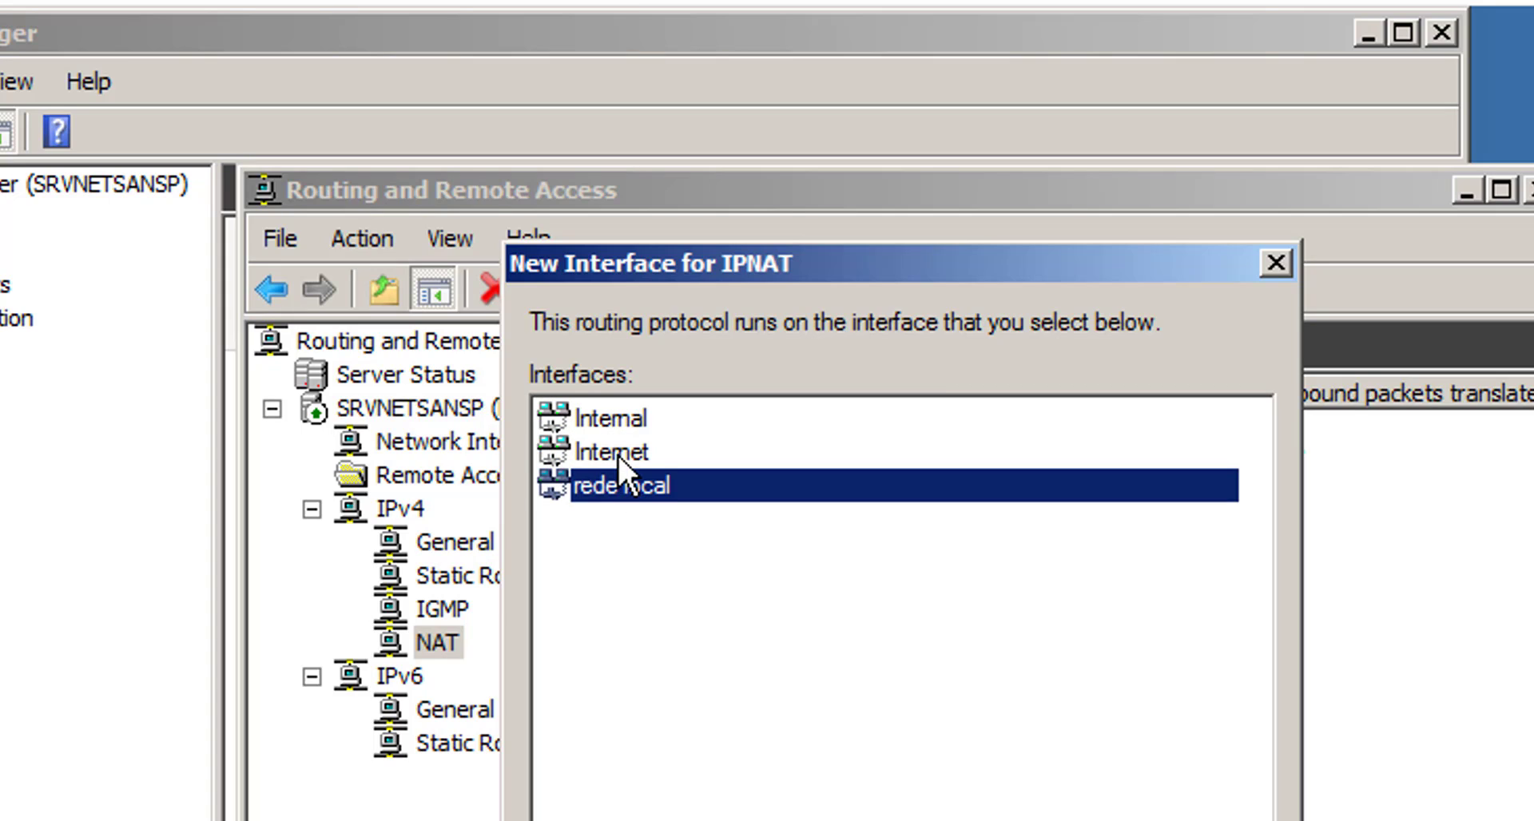
click(616, 451)
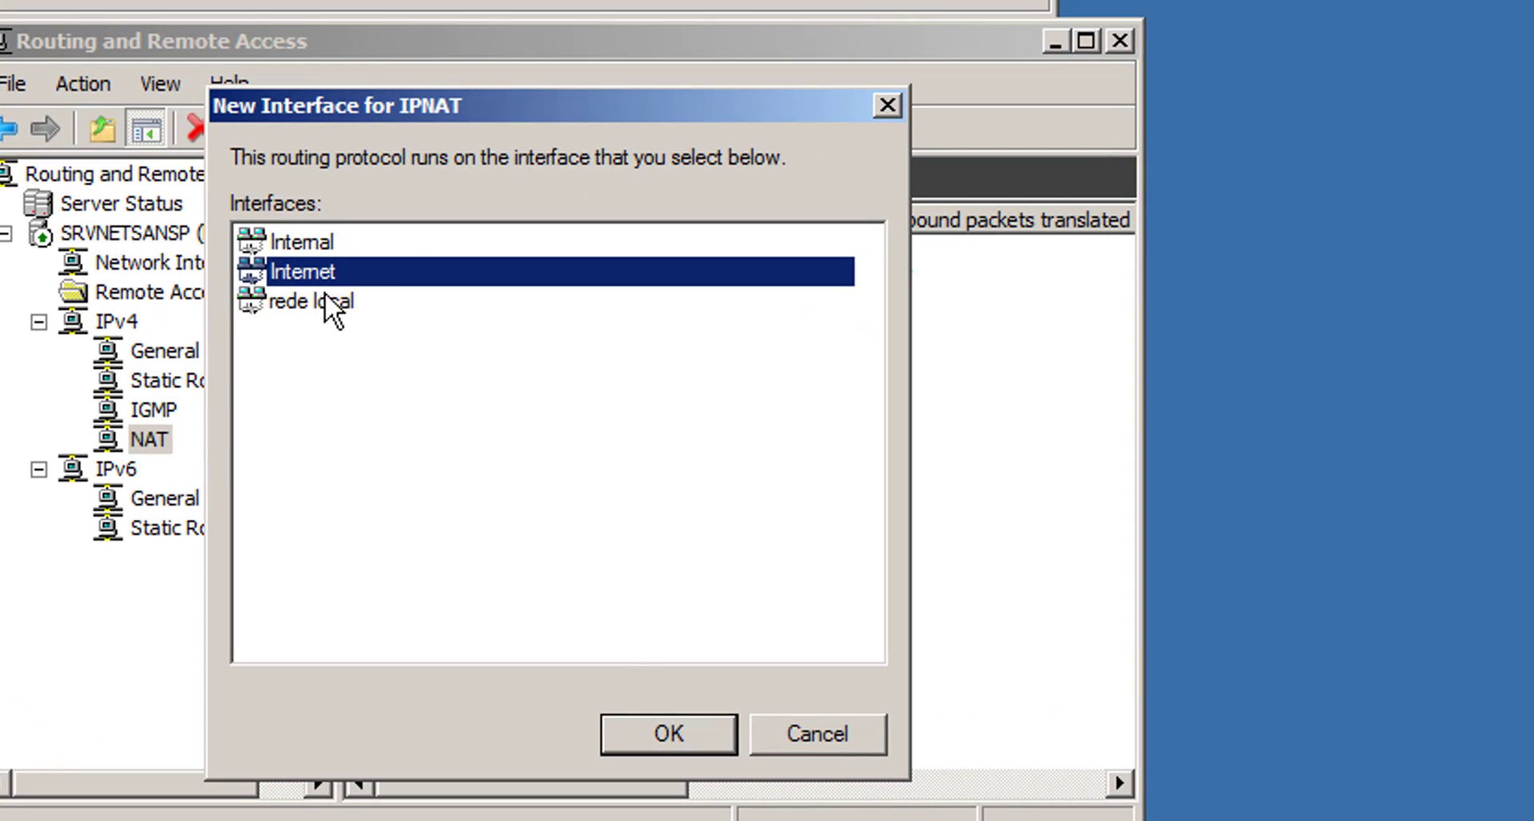
click(664, 731)
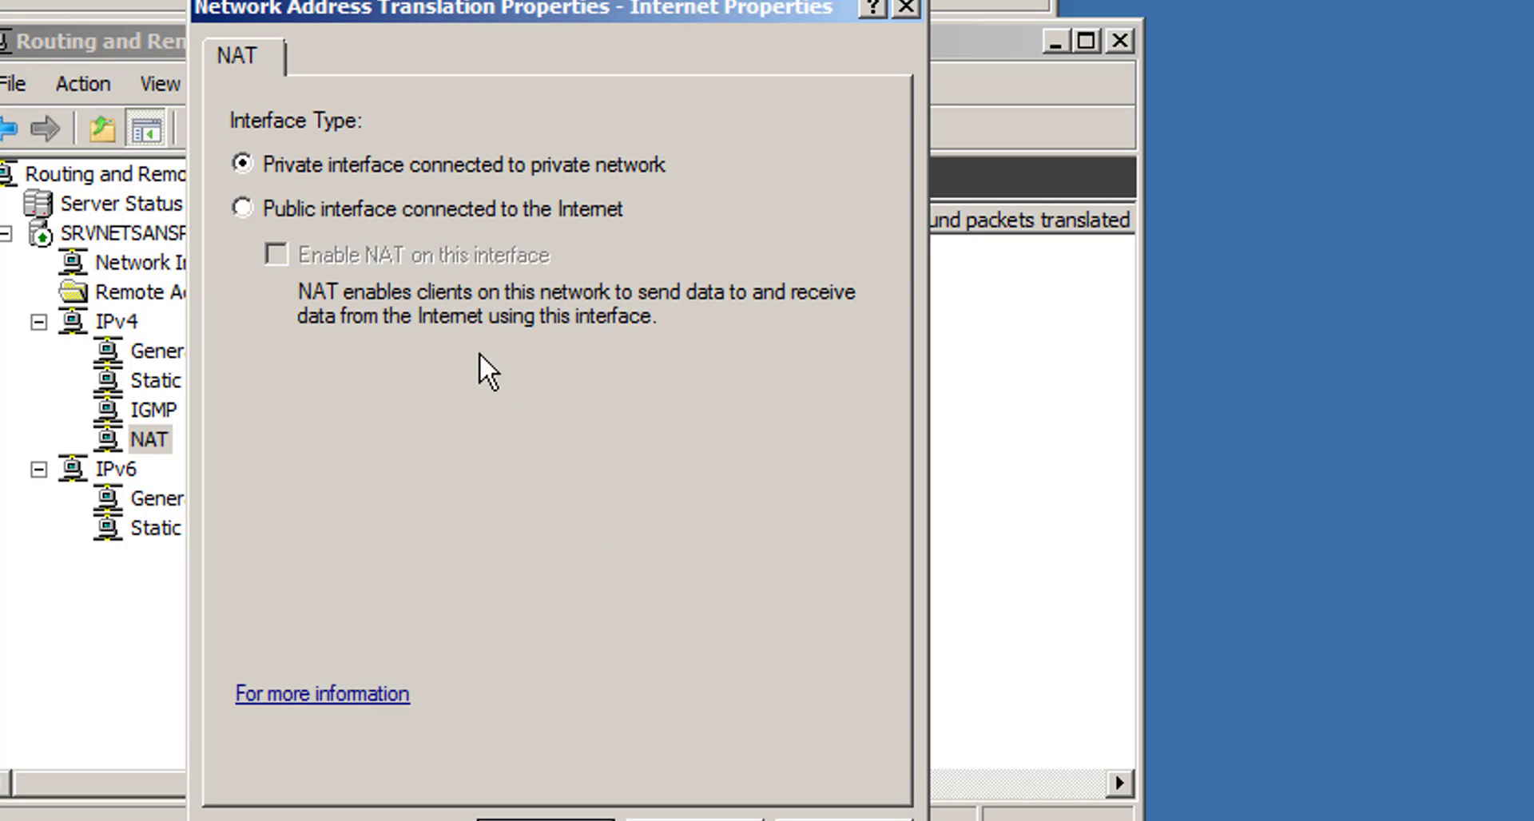
click(285, 212)
click(289, 255)
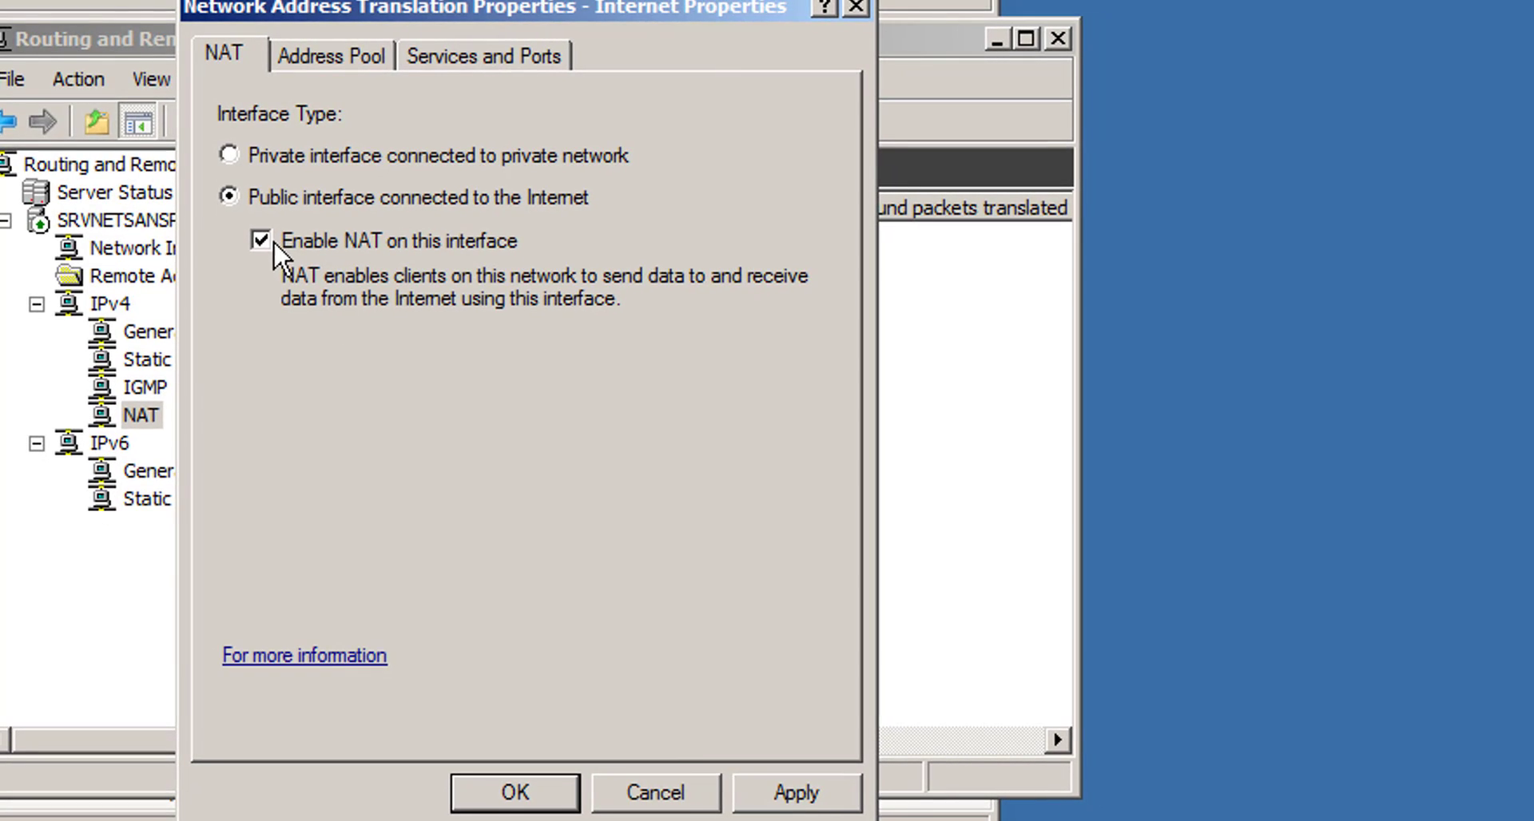
click(812, 791)
click(511, 779)
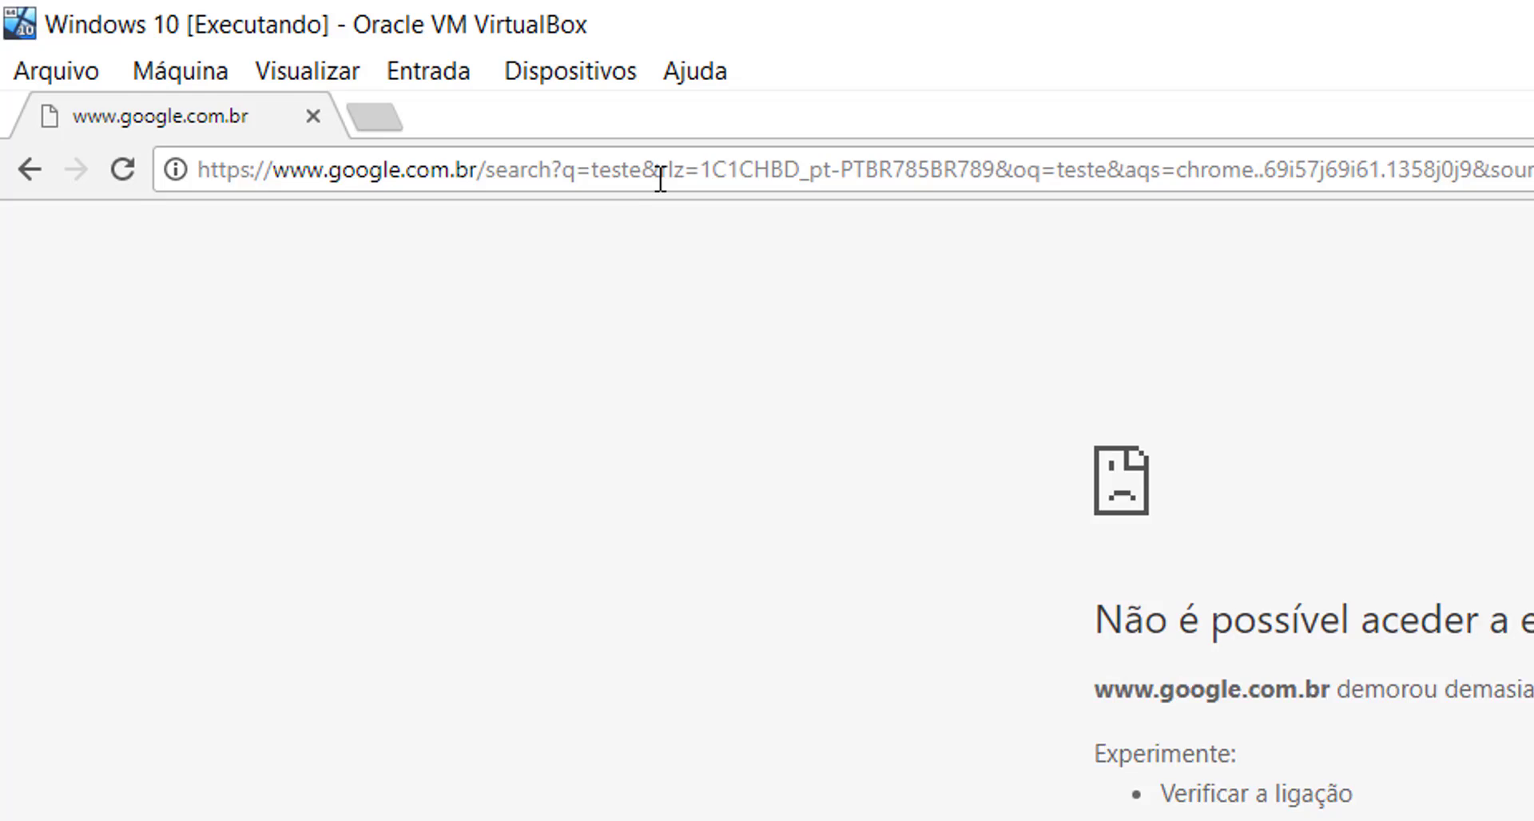
- Search 'teste' in Chrome, this time getting Google results
click(454, 119)
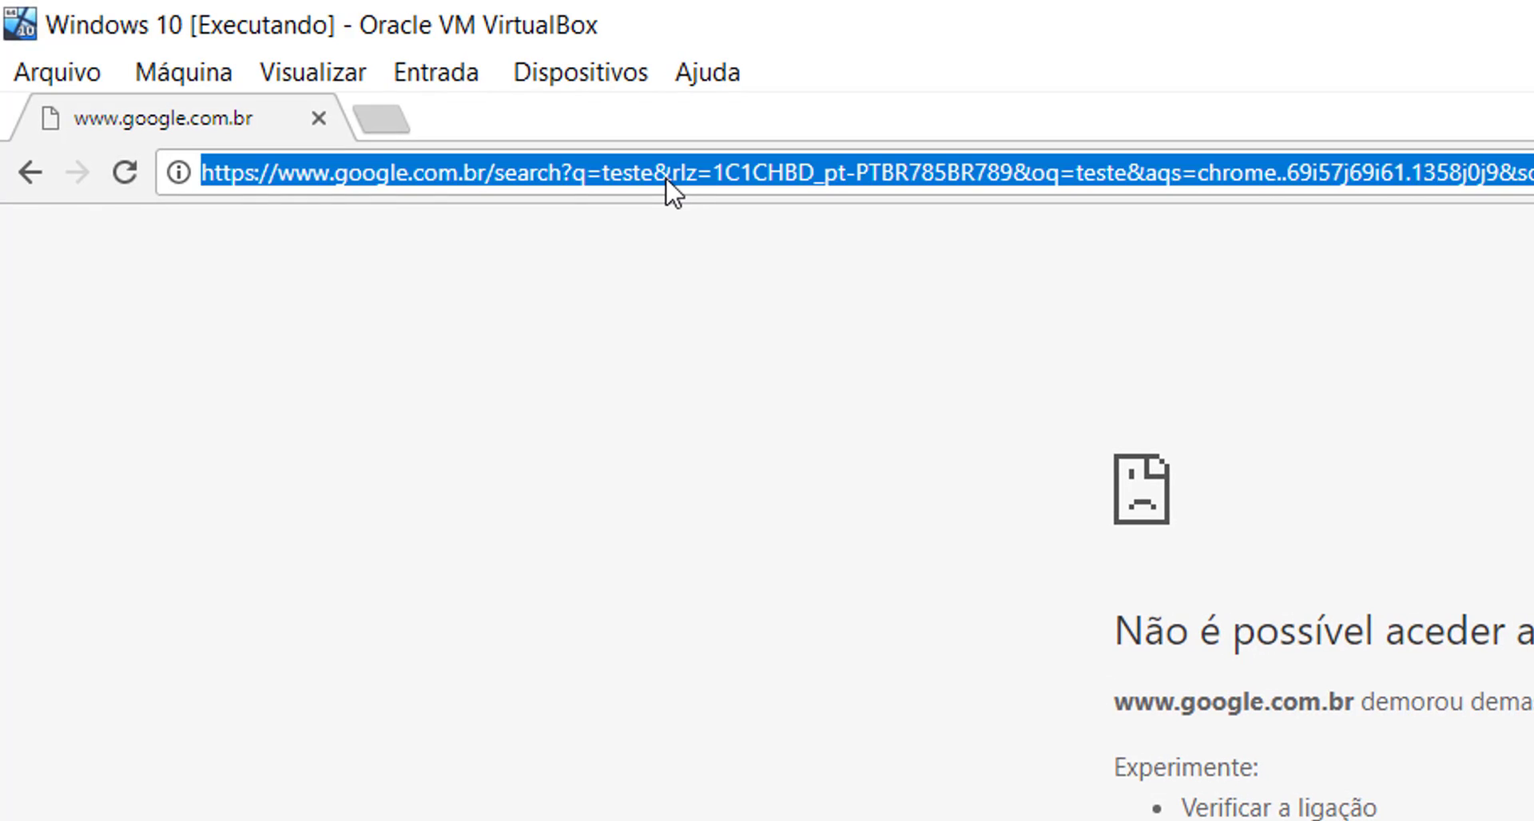
text(teste)
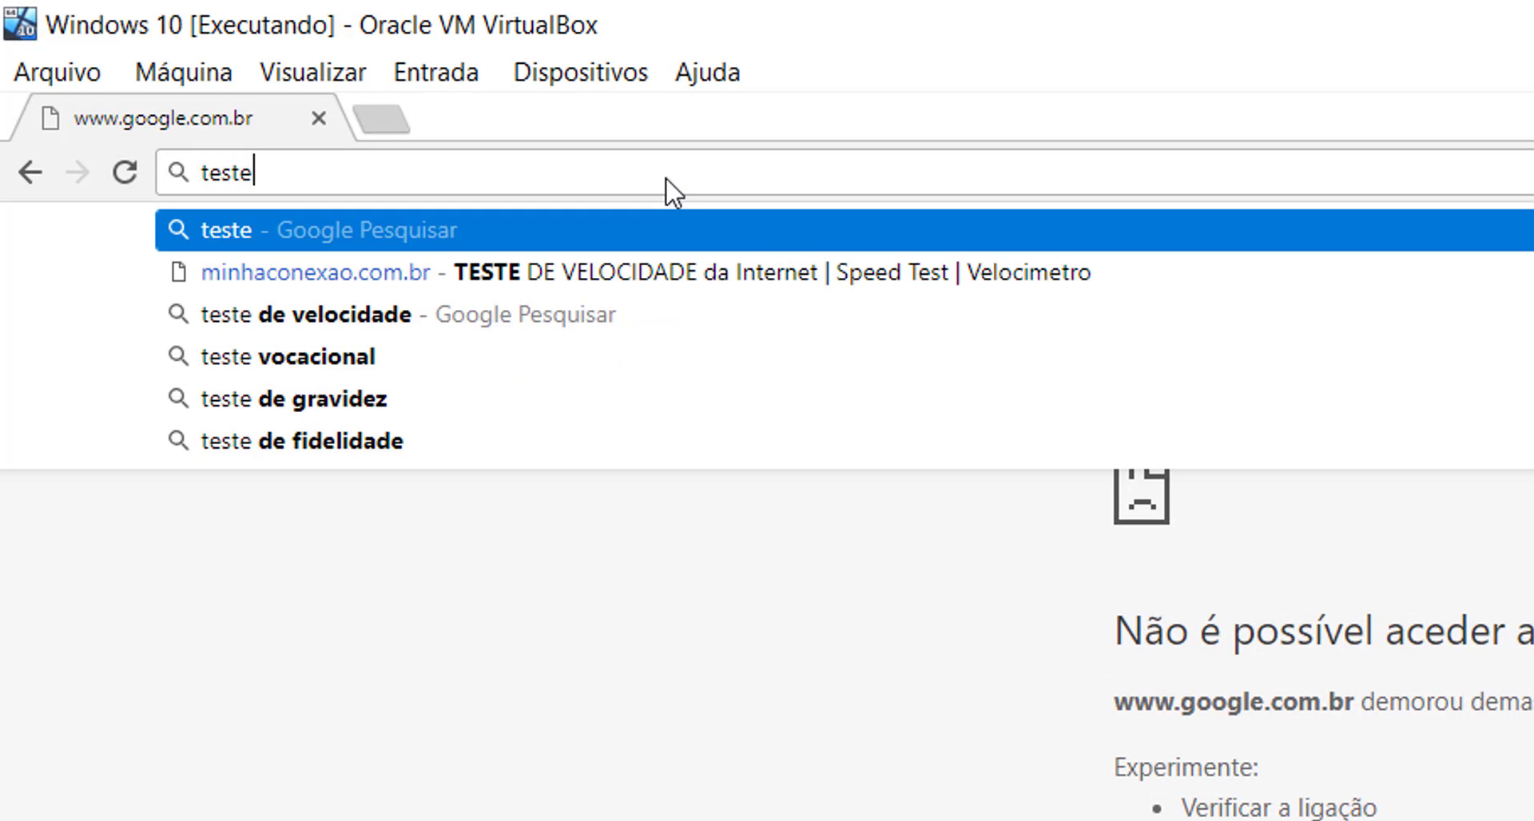
key(Return)
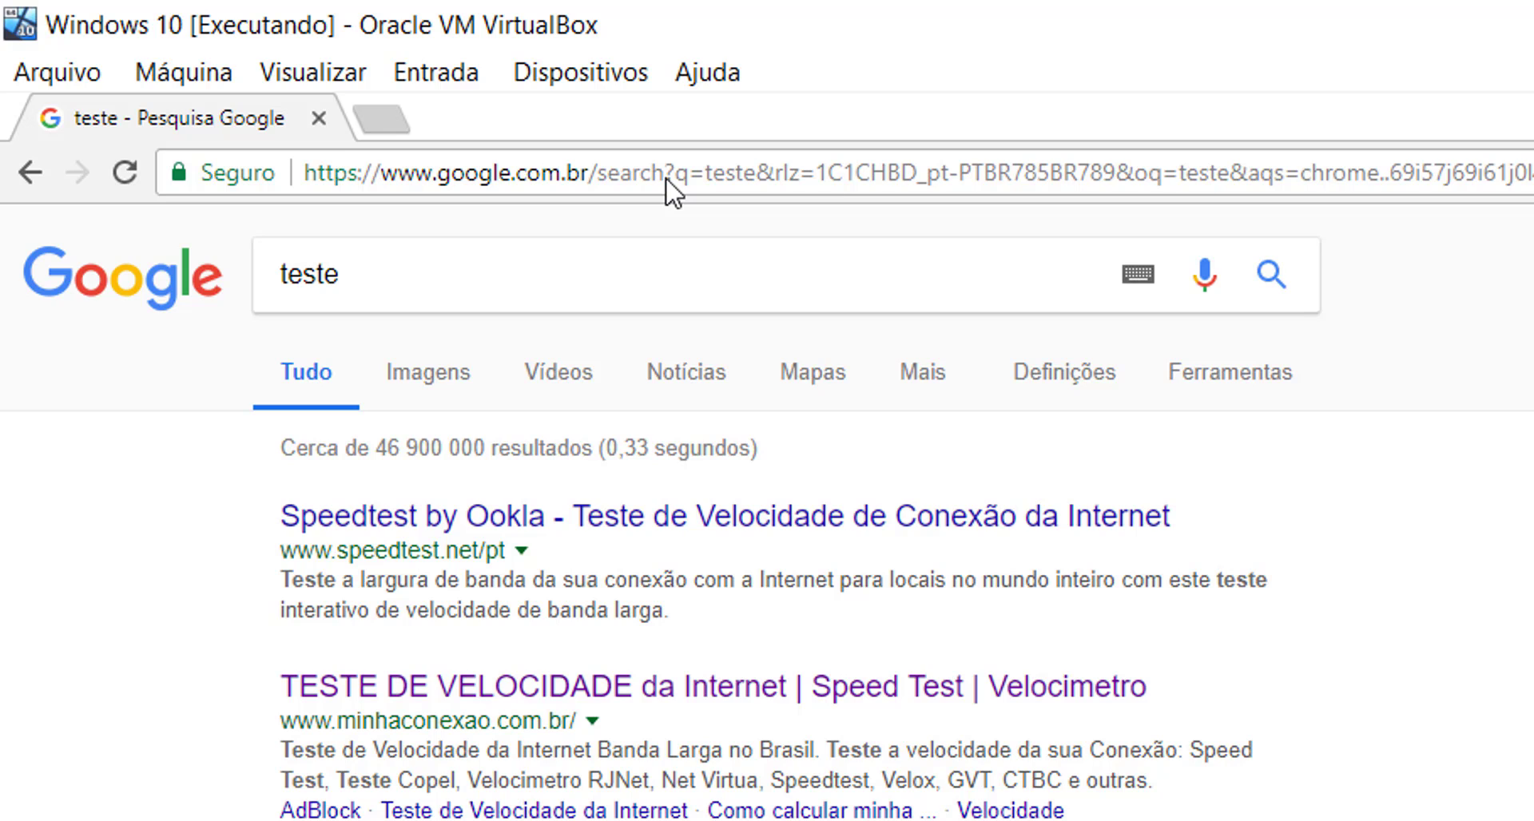
- Search Google for 'itau' and open the Banco Itaú homepage
click(666, 179)
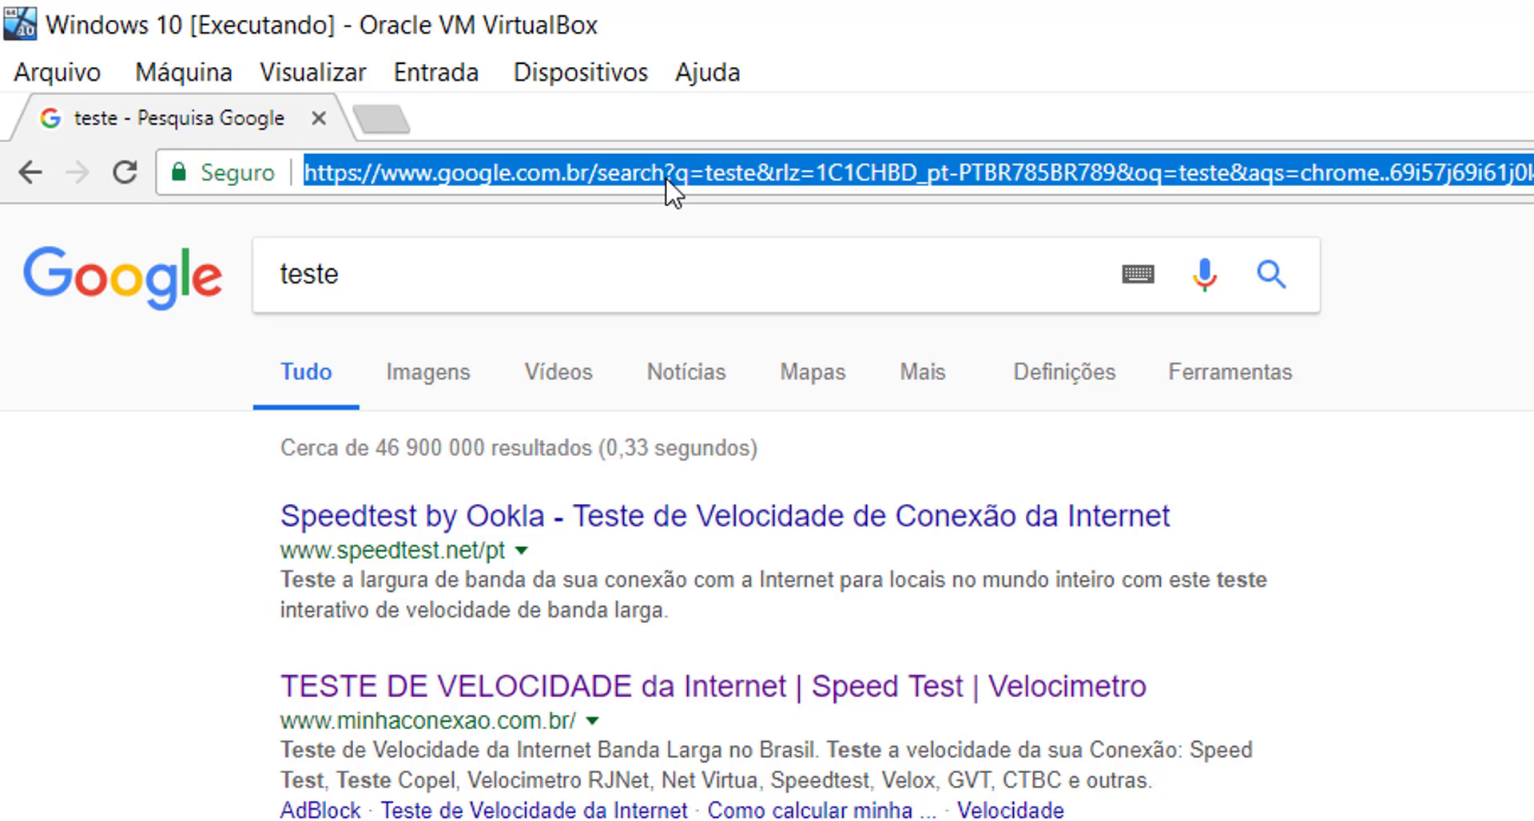
text(itau)
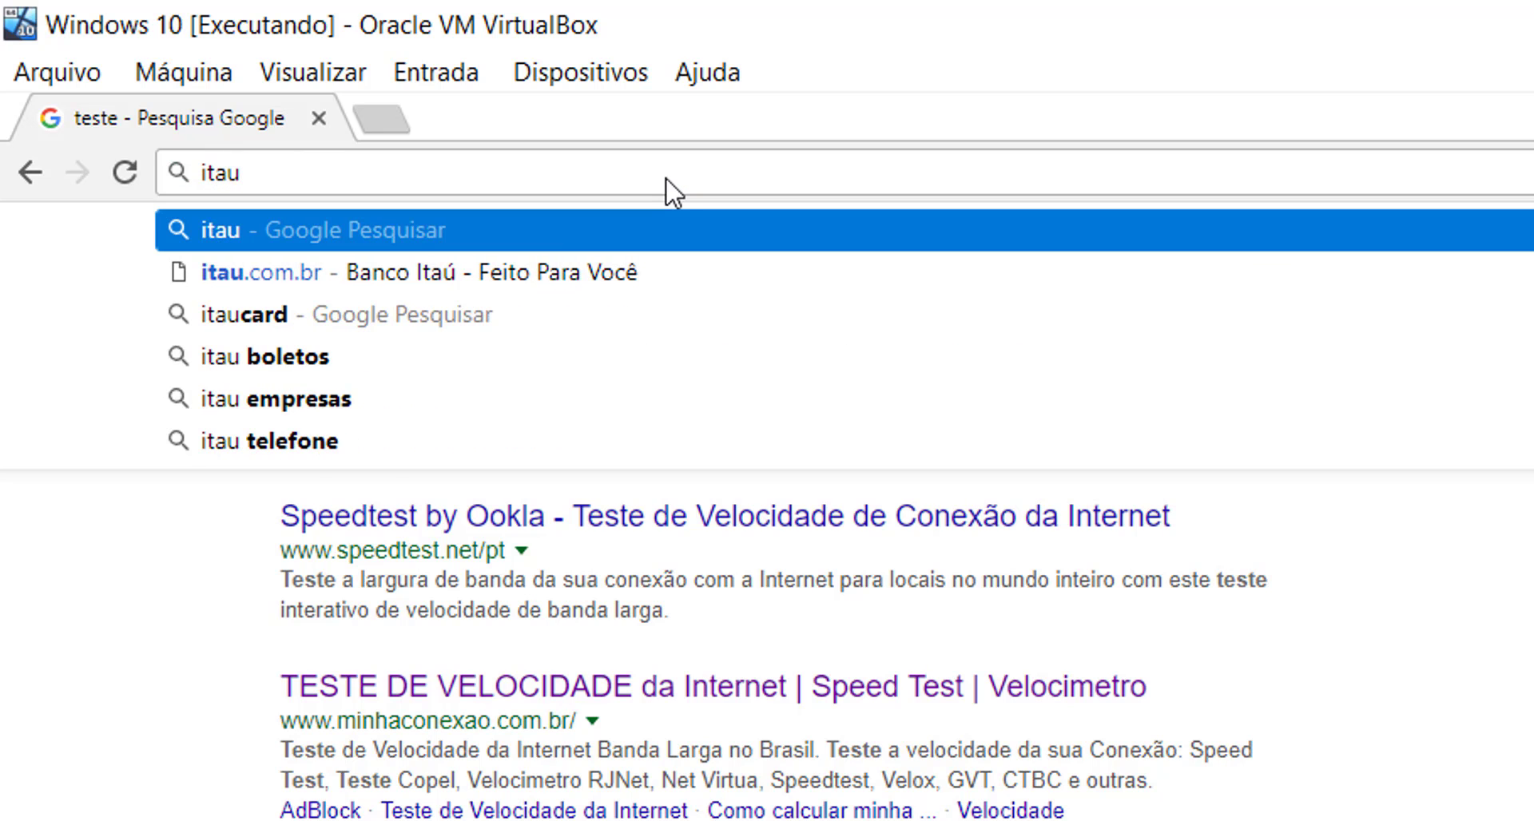
key(Return)
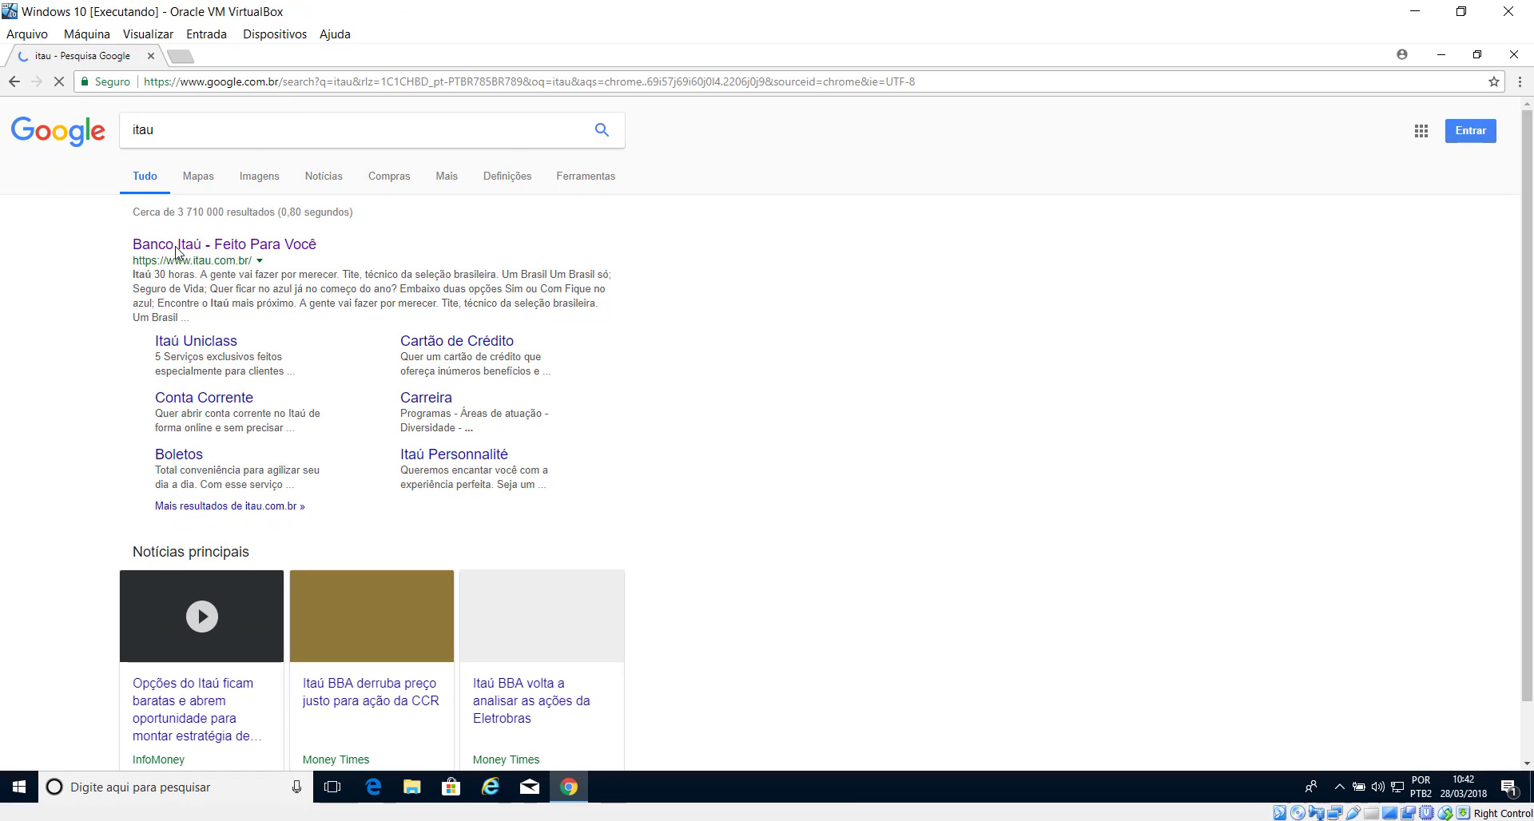
click(176, 249)
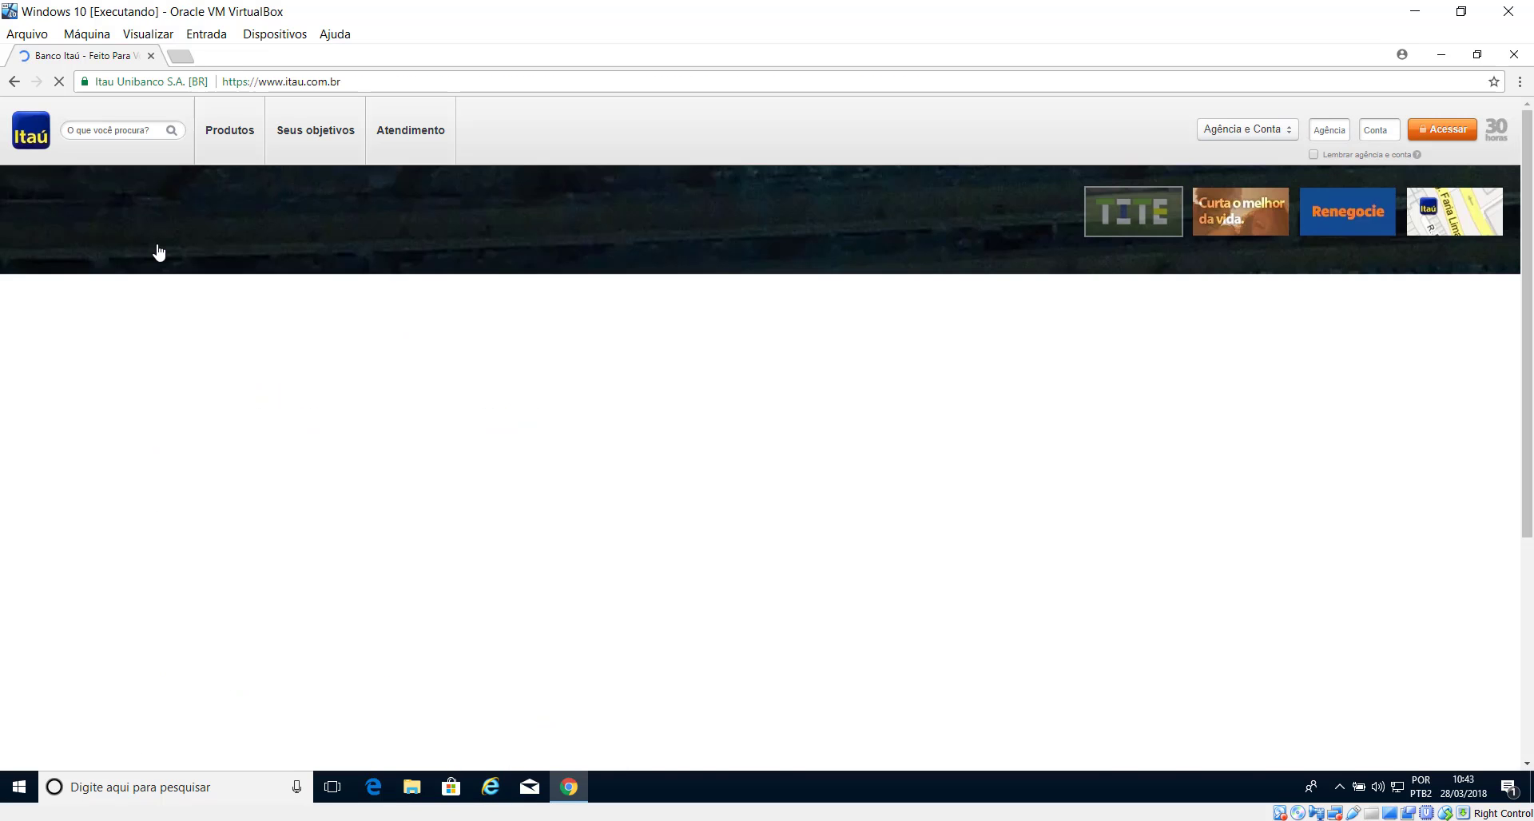